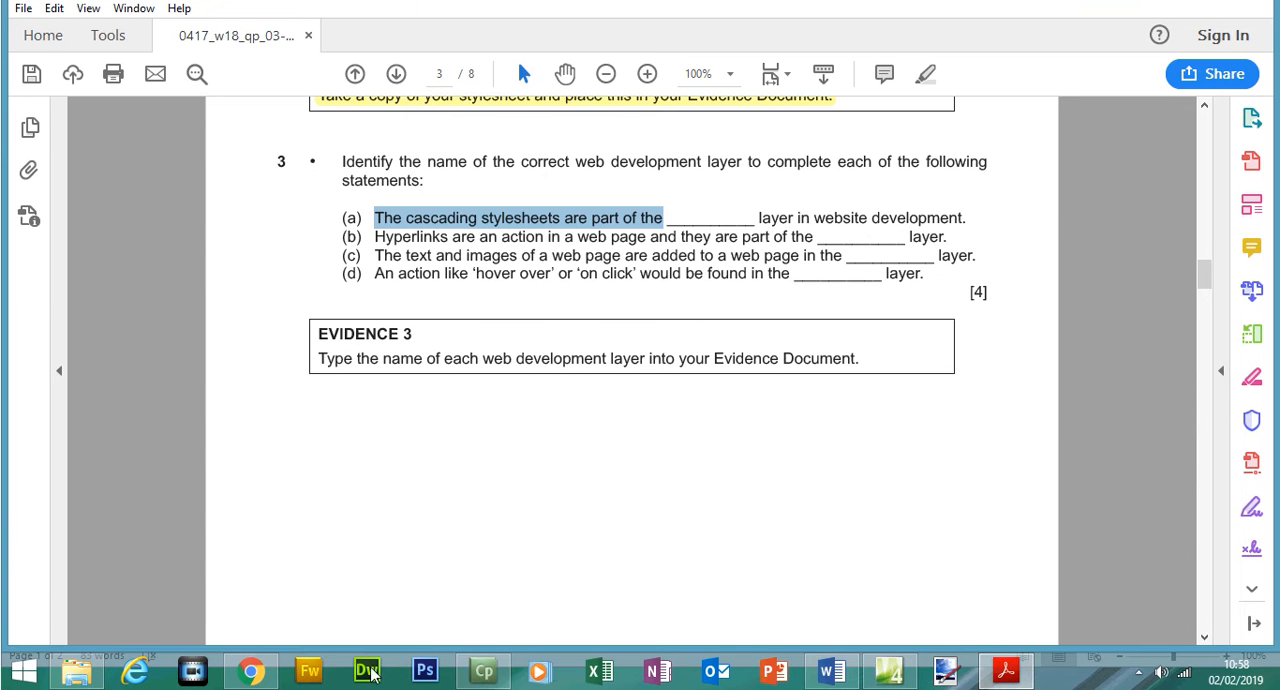
- Using the web notes on the layers, answer (a) Presentation and (b) Content under Evidence 3 in the Word document
{"action": "left_click", "coordinate": [251, 670]}
{"action": "left_click_drag", "start_coordinate": [615, 309], "coordinate": [708, 310]}
{"action": "left_click_drag", "start_coordinate": [537, 145], "coordinate": [684, 175]}
{"action": "left_click", "coordinate": [1006, 672]}
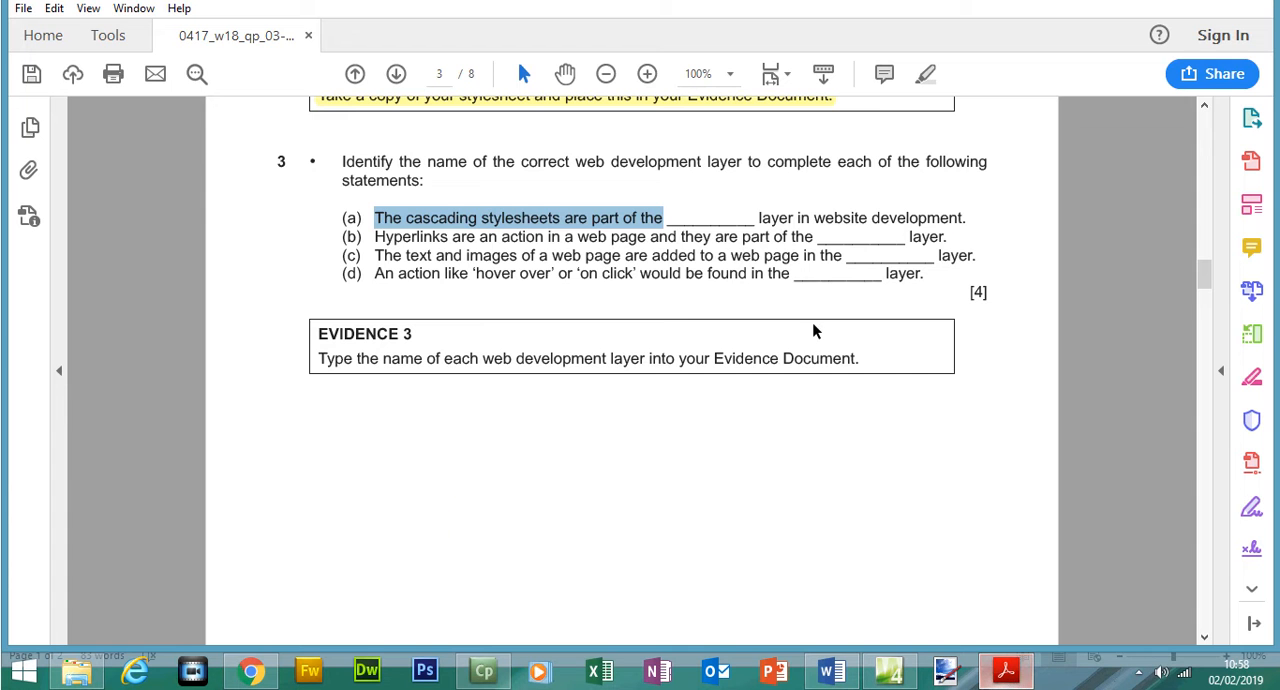
{"action": "left_click", "coordinate": [831, 670]}
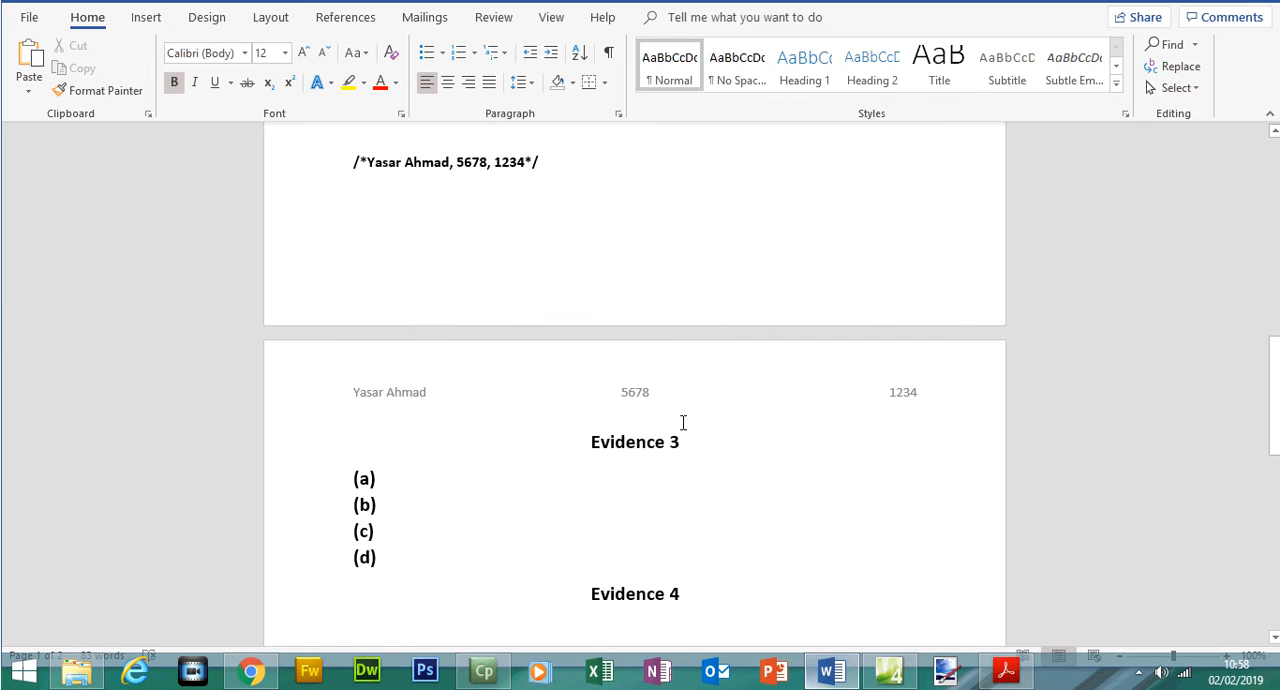
{"action": "left_click", "coordinate": [442, 477]}
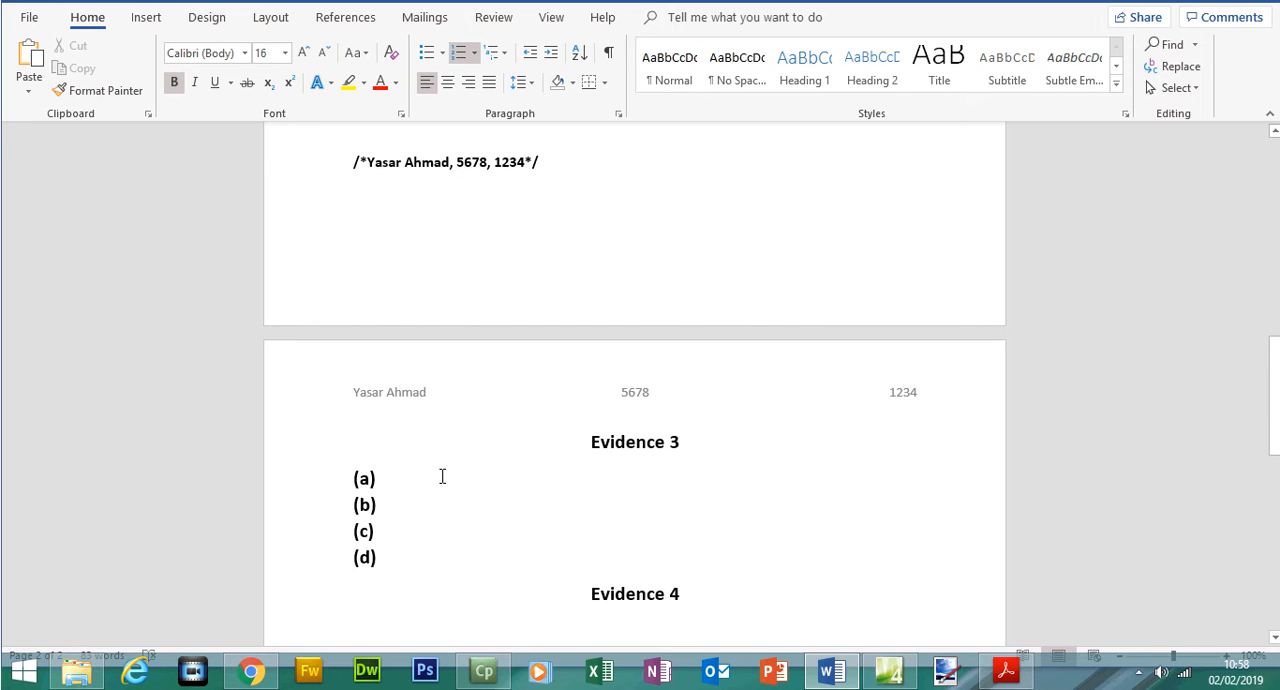
{"action": "type", "text": "Pres"}
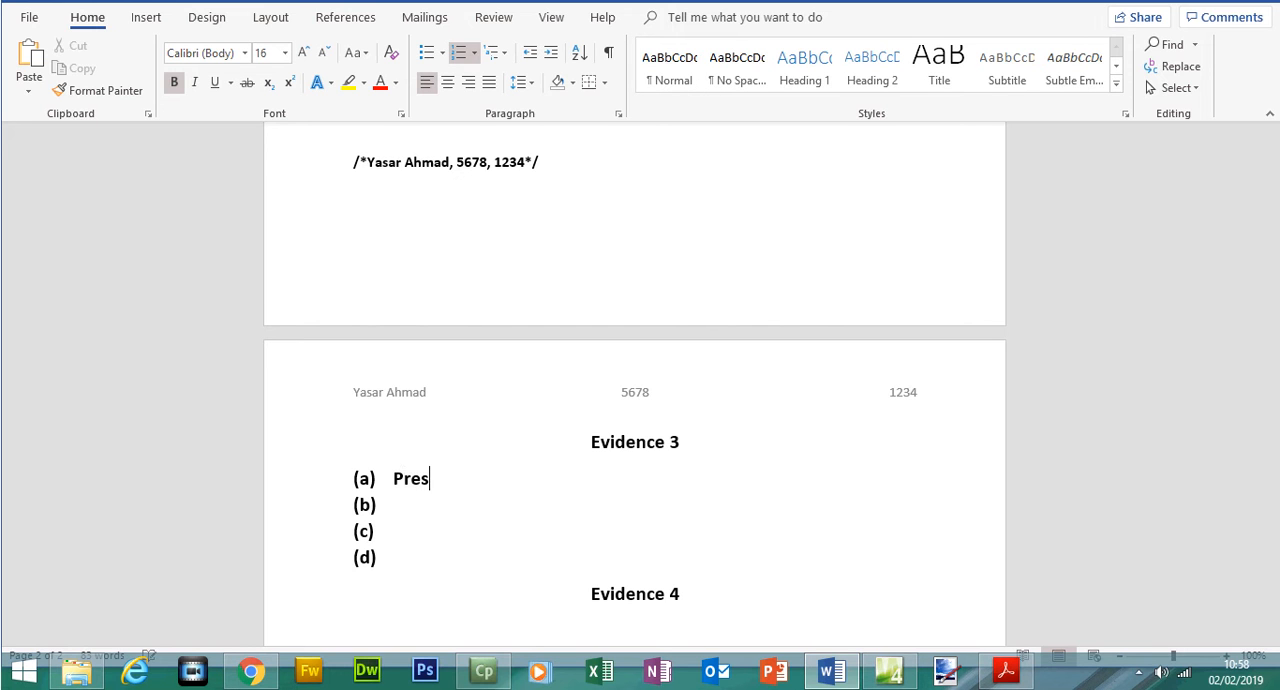
{"action": "type", "text": "entation"}
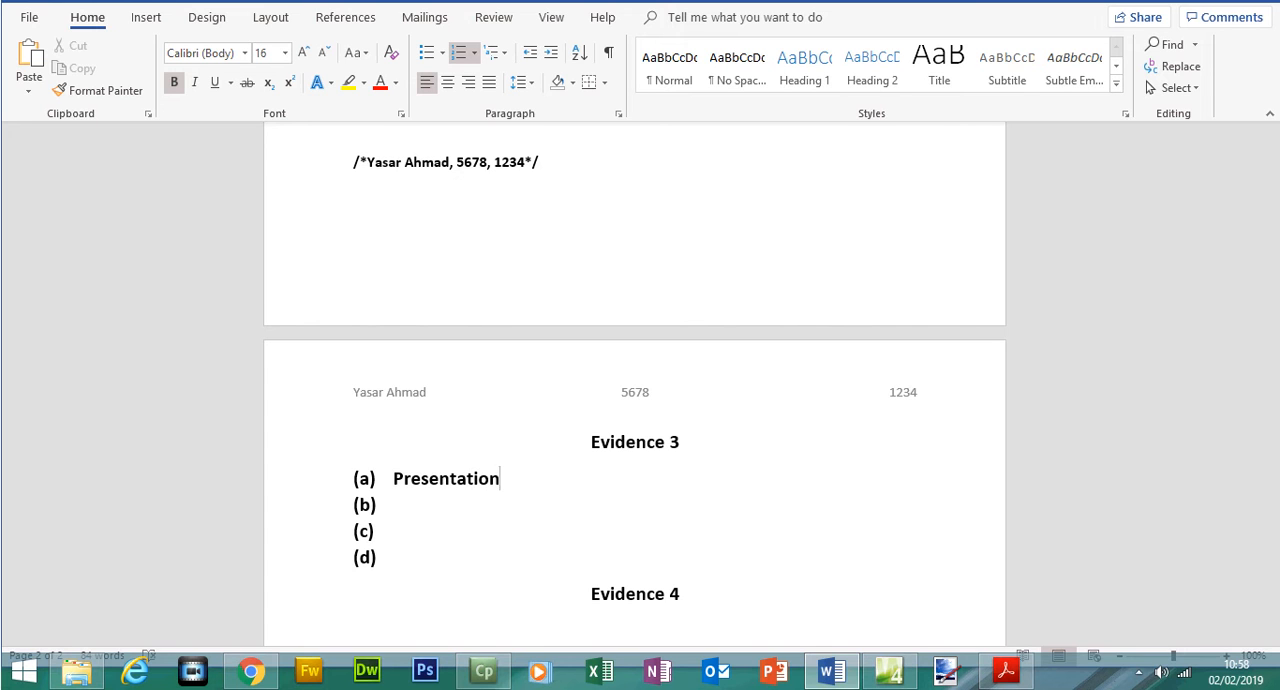
{"action": "left_click", "coordinate": [404, 503]}
{"action": "type", "text": "content"}
- Read statement (c) in the exam paper, check it against the web notes, and enter Content as answer (c) in Word
{"action": "left_click", "coordinate": [1006, 670]}
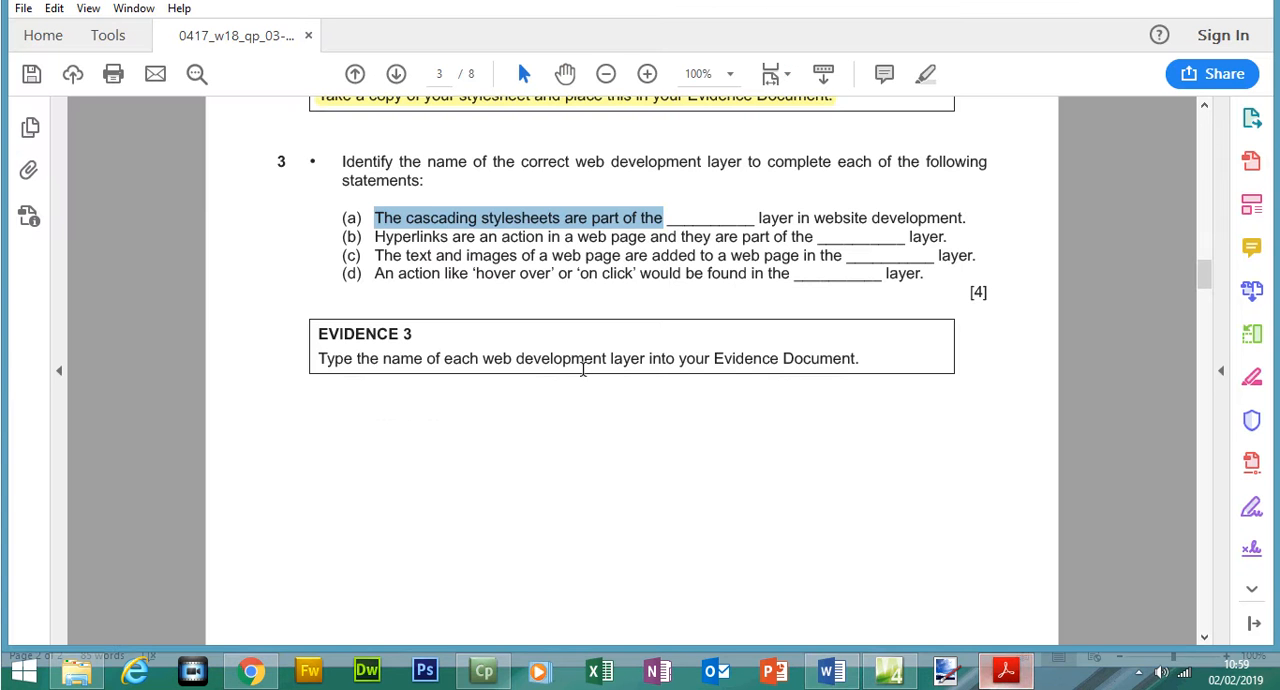
{"action": "left_click_drag", "start_coordinate": [376, 255], "coordinate": [838, 296]}
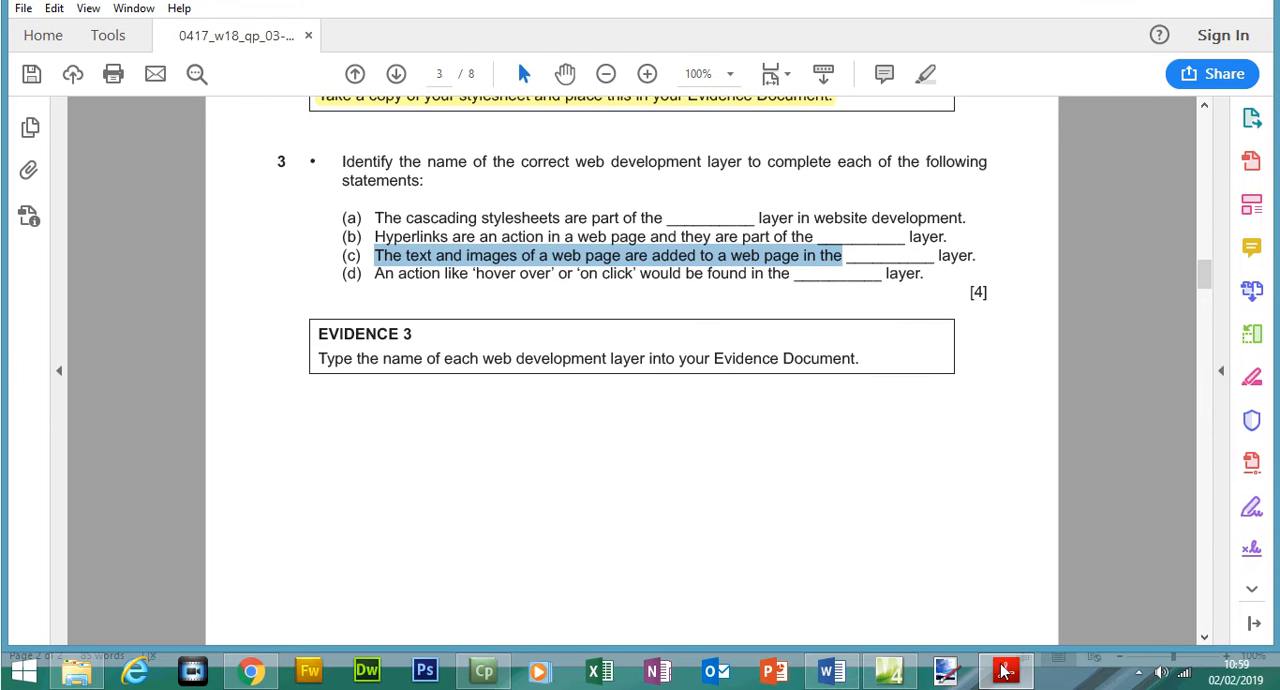
{"action": "left_click", "coordinate": [254, 676]}
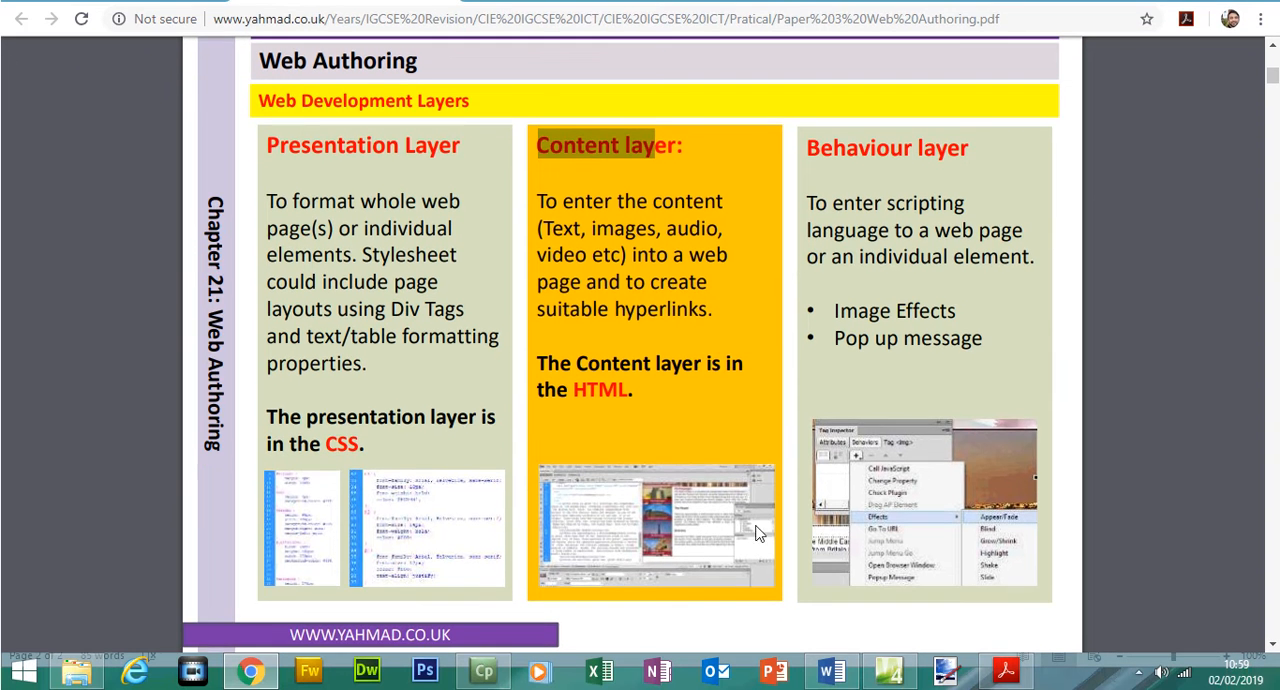
{"action": "left_click", "coordinate": [1006, 688]}
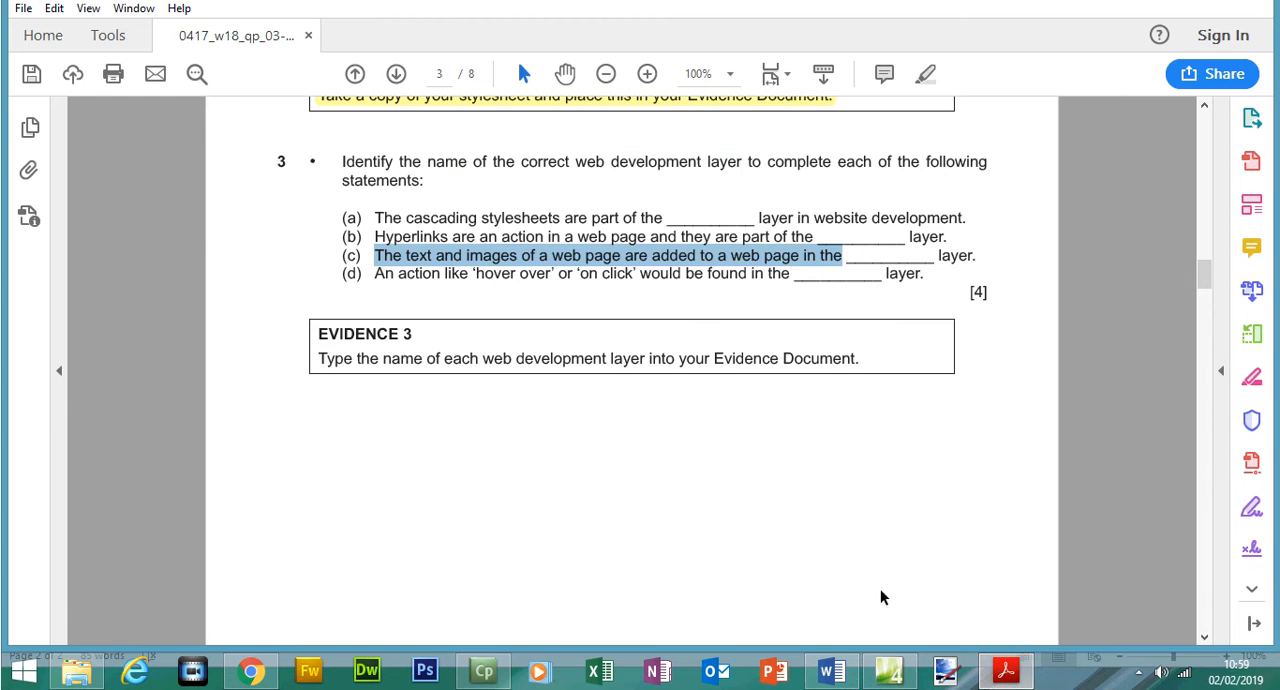
{"action": "left_click", "coordinate": [831, 670]}
{"action": "left_click", "coordinate": [417, 527]}
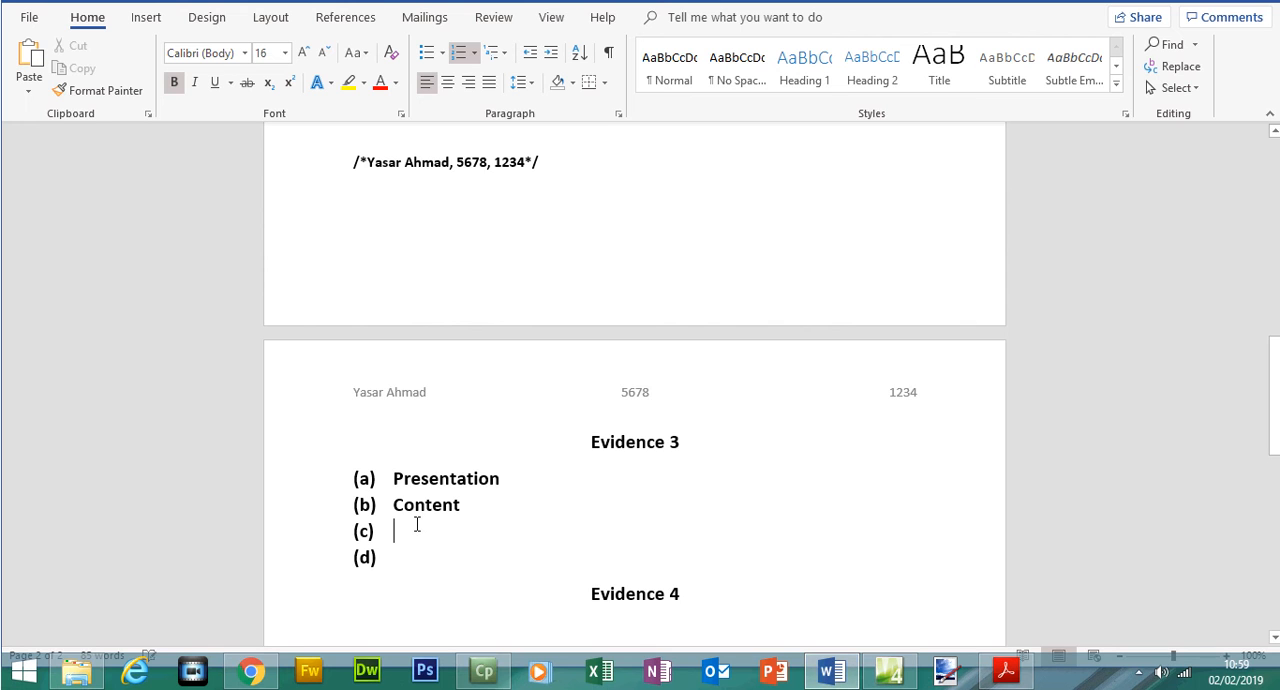
{"action": "type", "text": "Content"}
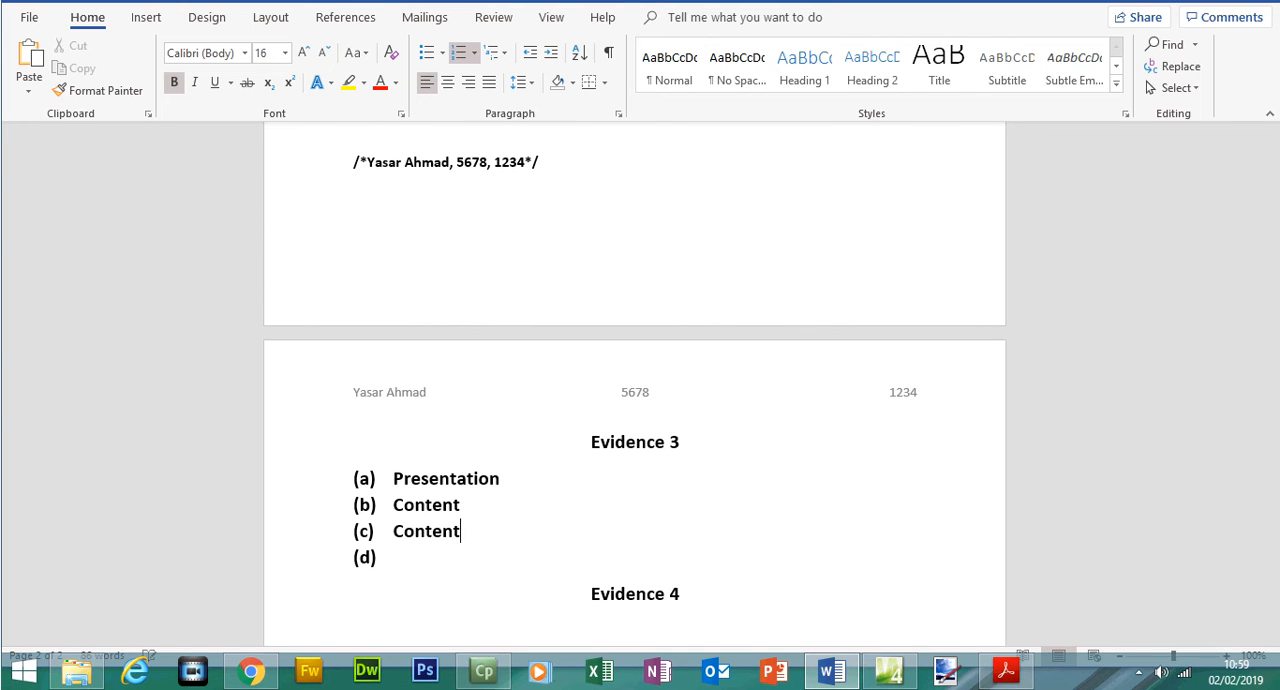
- Read statement (d), then try pasting the word Behaviour from the web notes as answer (d) in Word and undo the paste
{"action": "left_click", "coordinate": [1005, 670]}
{"action": "left_click_drag", "start_coordinate": [376, 306], "coordinate": [770, 316]}
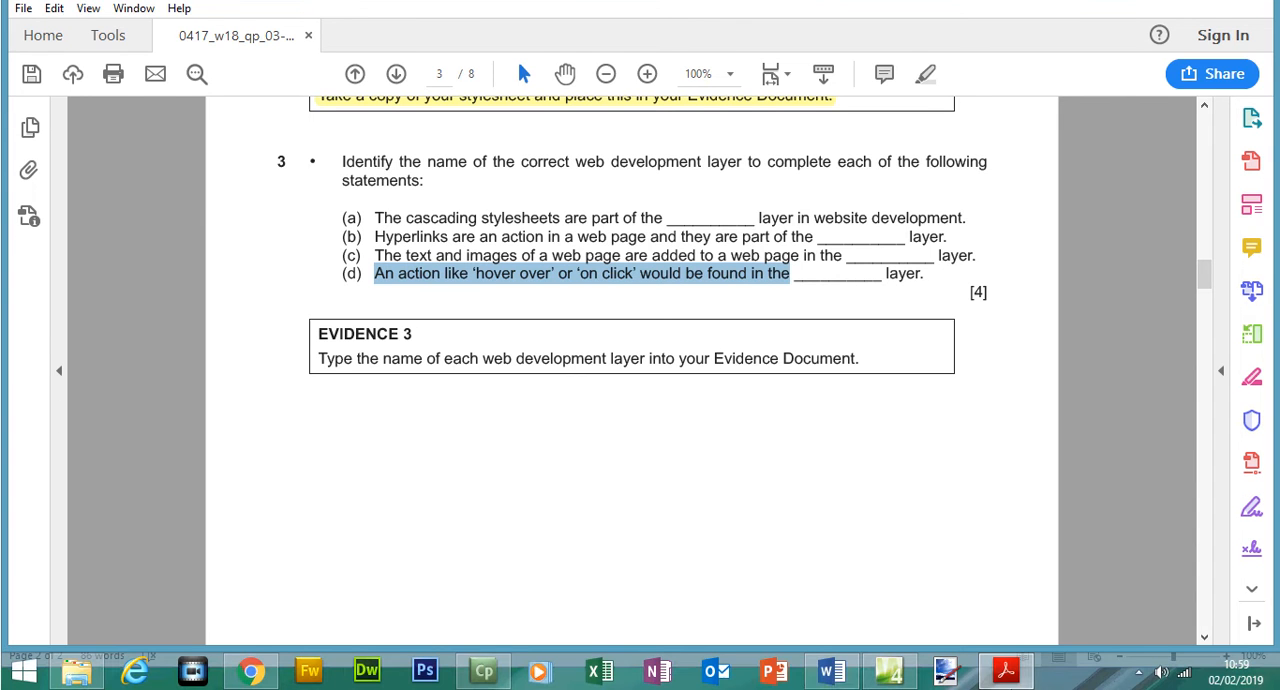
{"action": "left_click", "coordinate": [1007, 670]}
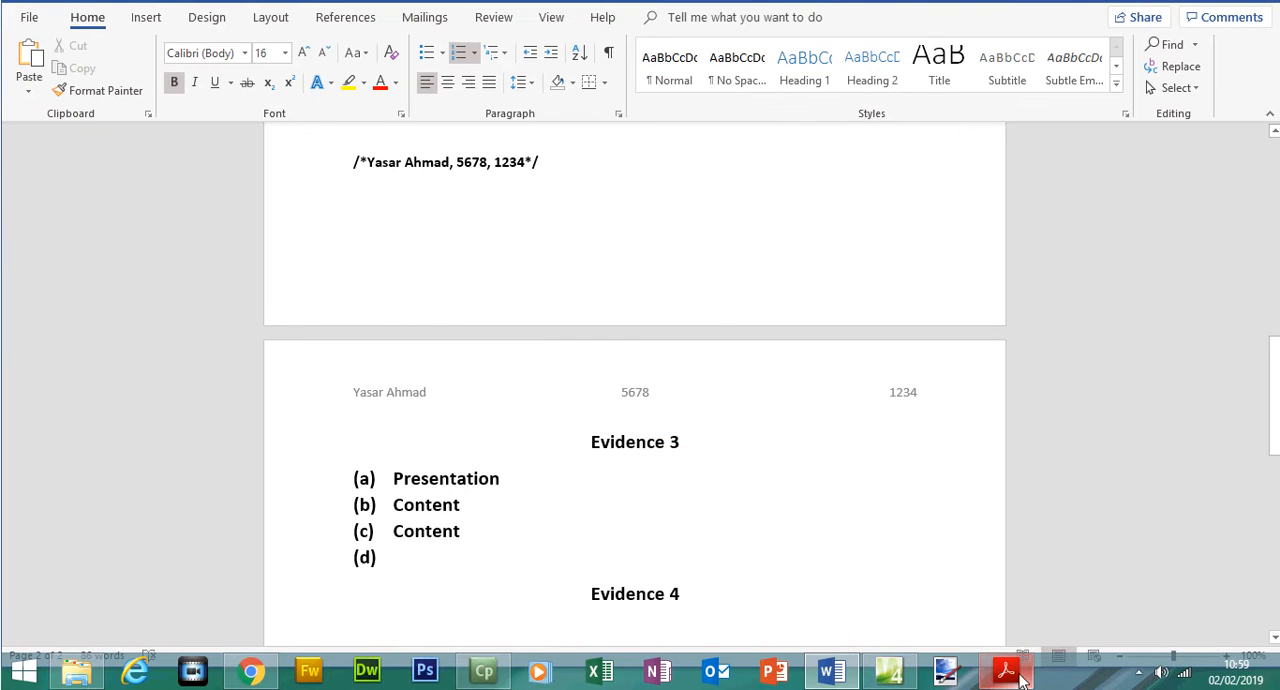
{"action": "left_click", "coordinate": [251, 670]}
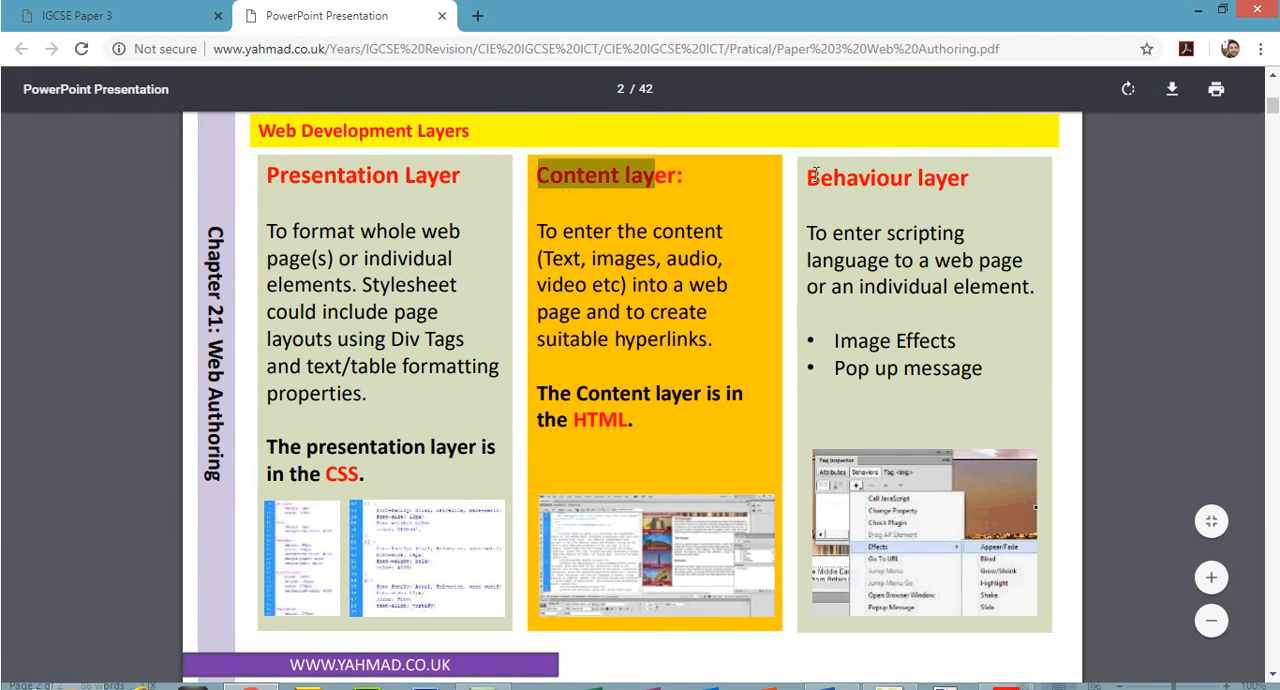
{"action": "left_click_drag", "start_coordinate": [809, 177], "coordinate": [912, 179]}
{"action": "right_click", "coordinate": [881, 186]}
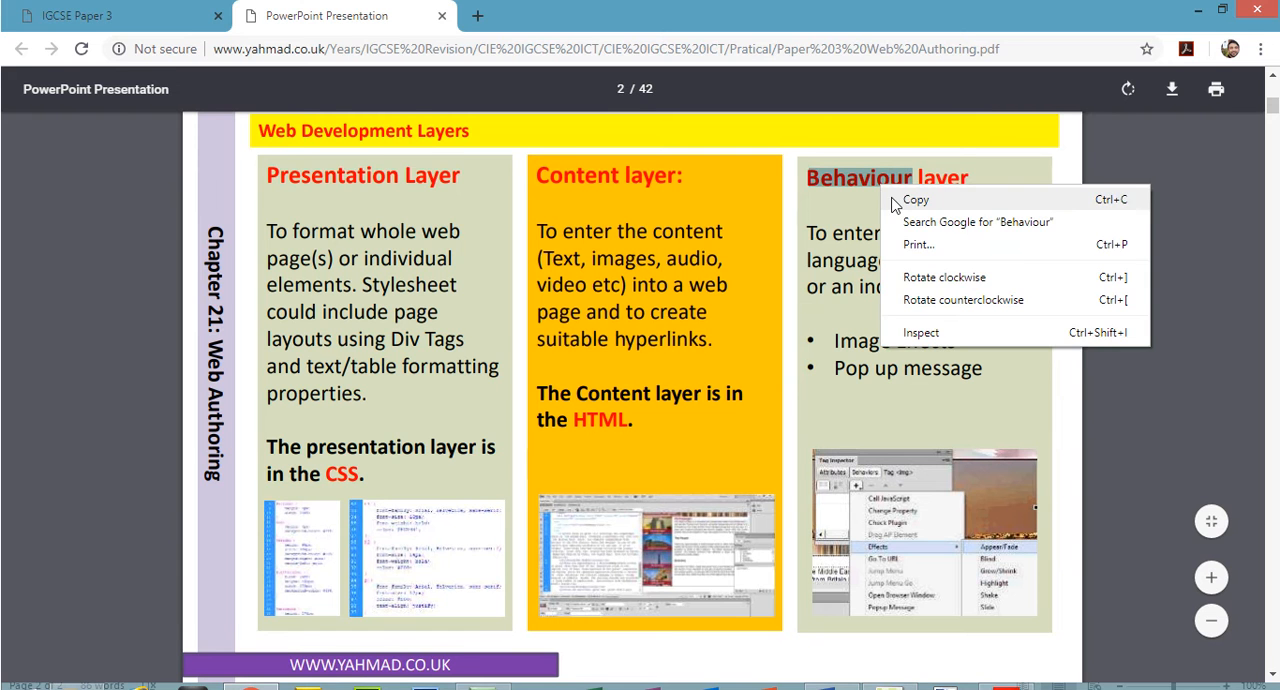
{"action": "left_click", "coordinate": [912, 199]}
{"action": "left_click", "coordinate": [1007, 670]}
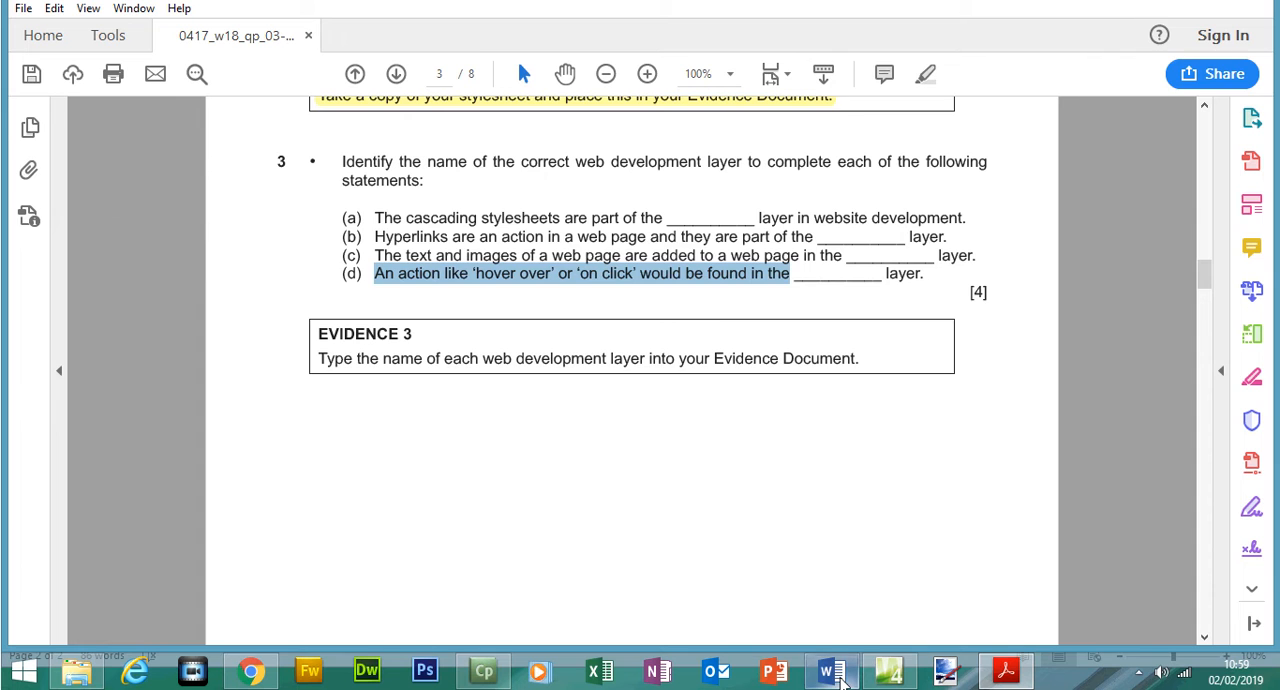
{"action": "left_click", "coordinate": [832, 670]}
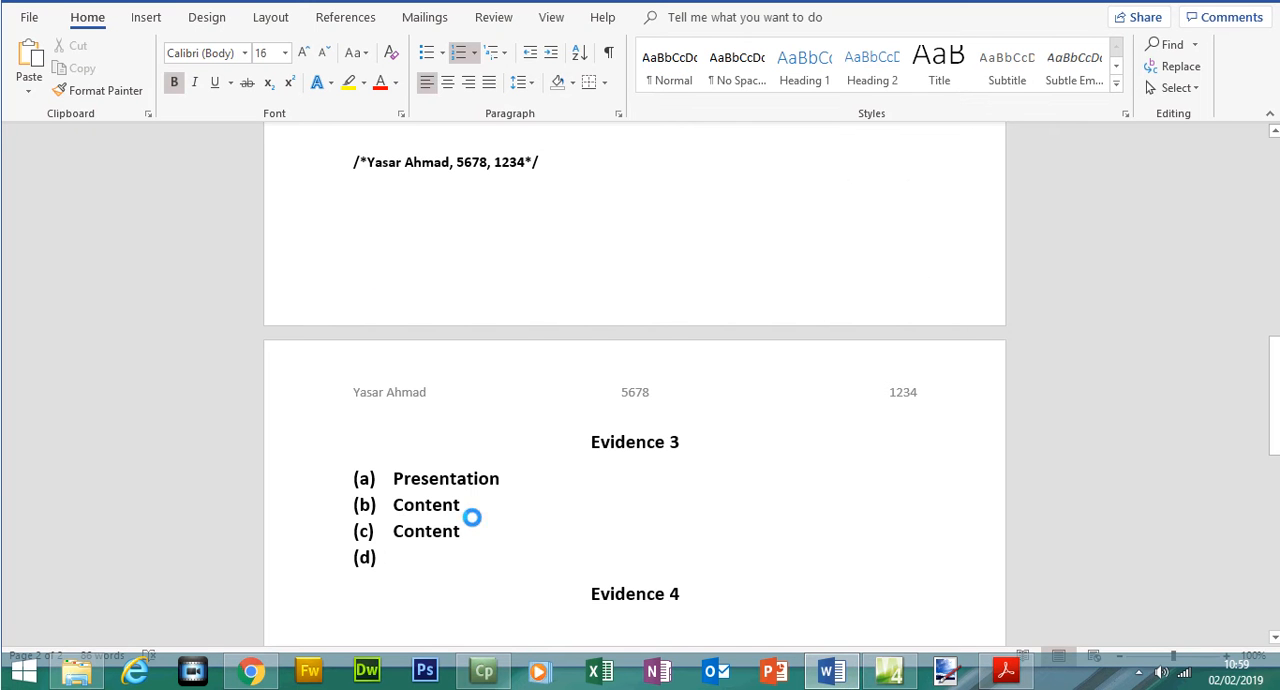
{"action": "key", "text": "ctrl+v"}
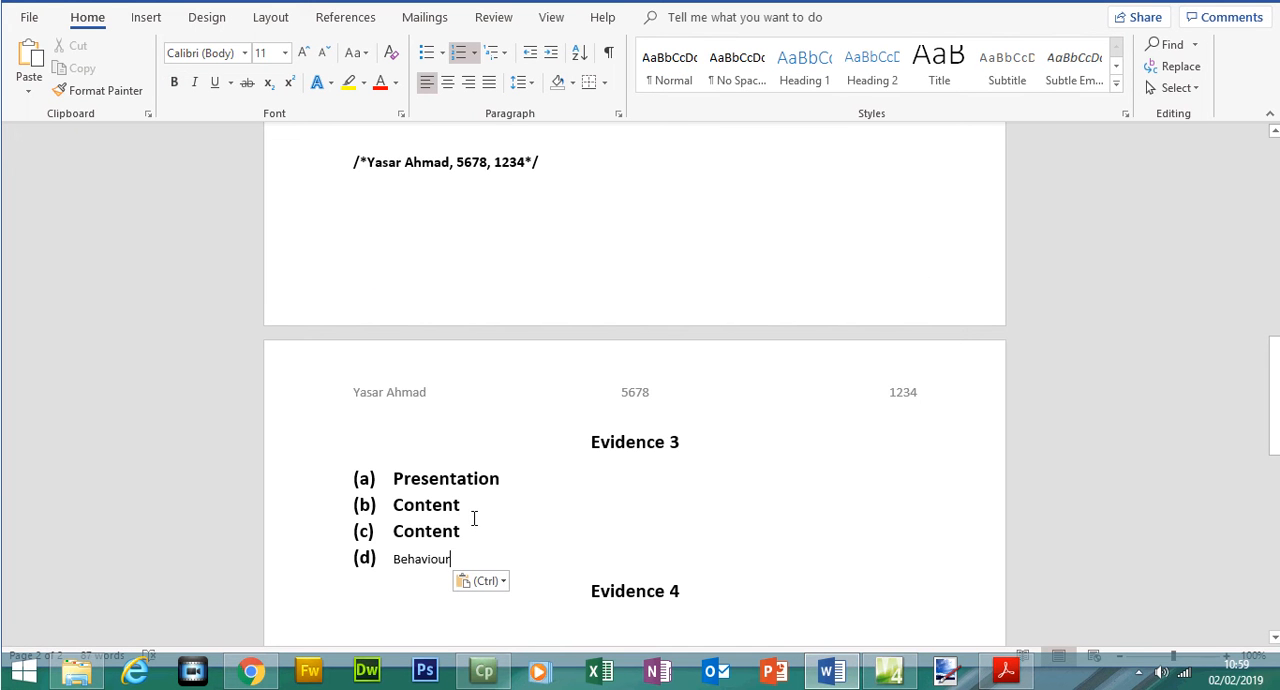
{"action": "key", "text": "ctrl+z"}
- Enter Behaviour as answer (d) under Evidence 3 and save the evidence document
{"action": "type", "text": "Beh\\viour"}
{"action": "key", "text": "BackSpace"}
{"action": "key", "text": "BackSpace"}
{"action": "key", "text": "BackSpace"}
{"action": "key", "text": "BackSpace"}
{"action": "key", "text": "BackSpace"}
{"action": "key", "text": "BackSpace"}
{"action": "type", "text": "aviour"}
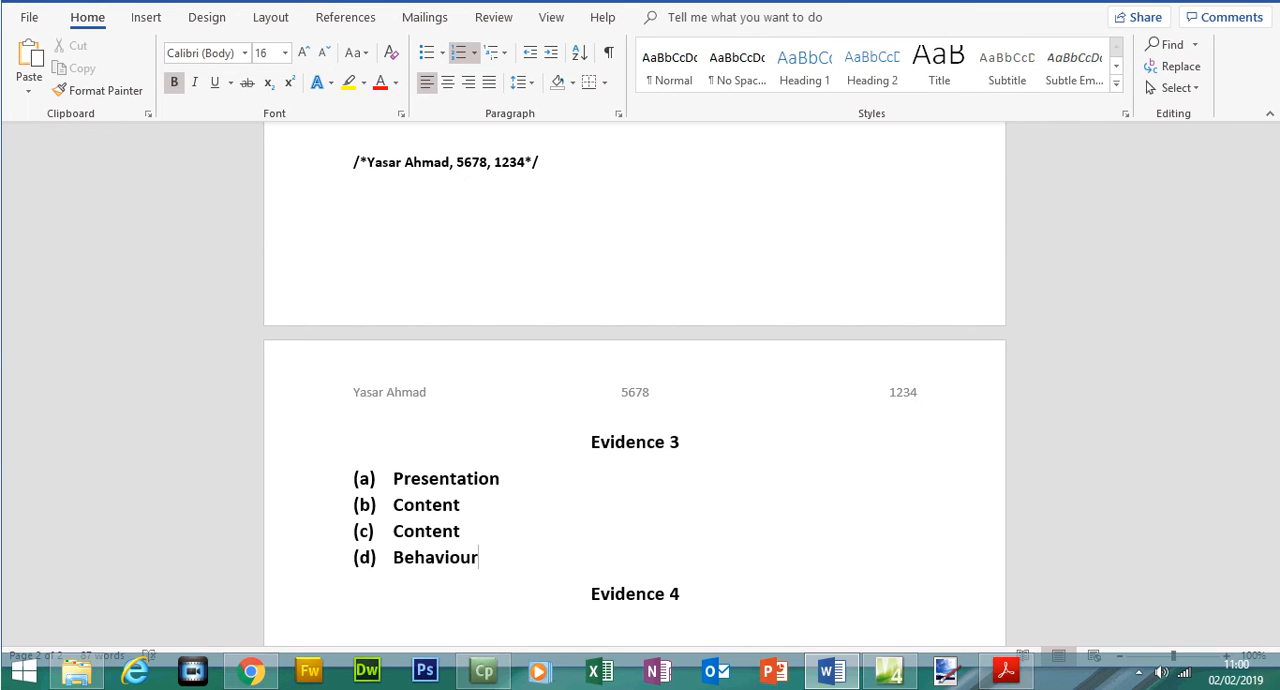
{"action": "key", "text": "ctrl+s"}
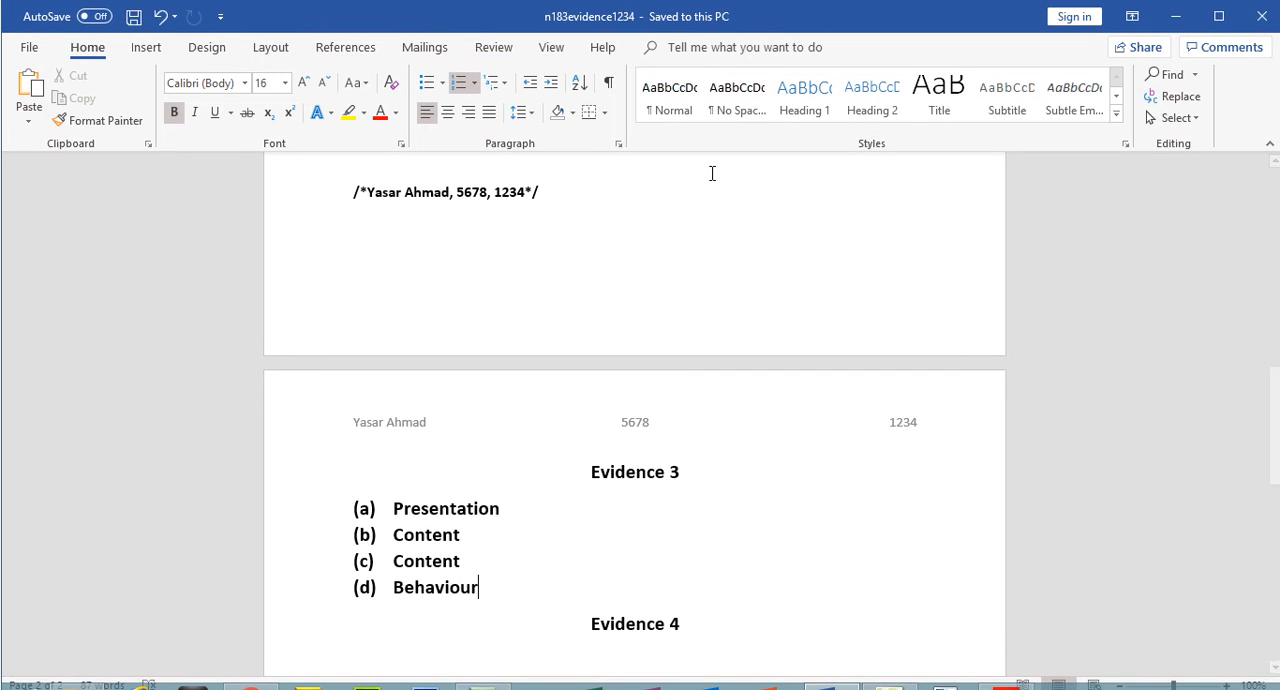
- Review the evidence document, and reread the Presentation, Content and Behaviour layer descriptions in the web notes in Chrome
{"action": "left_click_drag", "start_coordinate": [1276, 383], "coordinate": [1276, 188]}
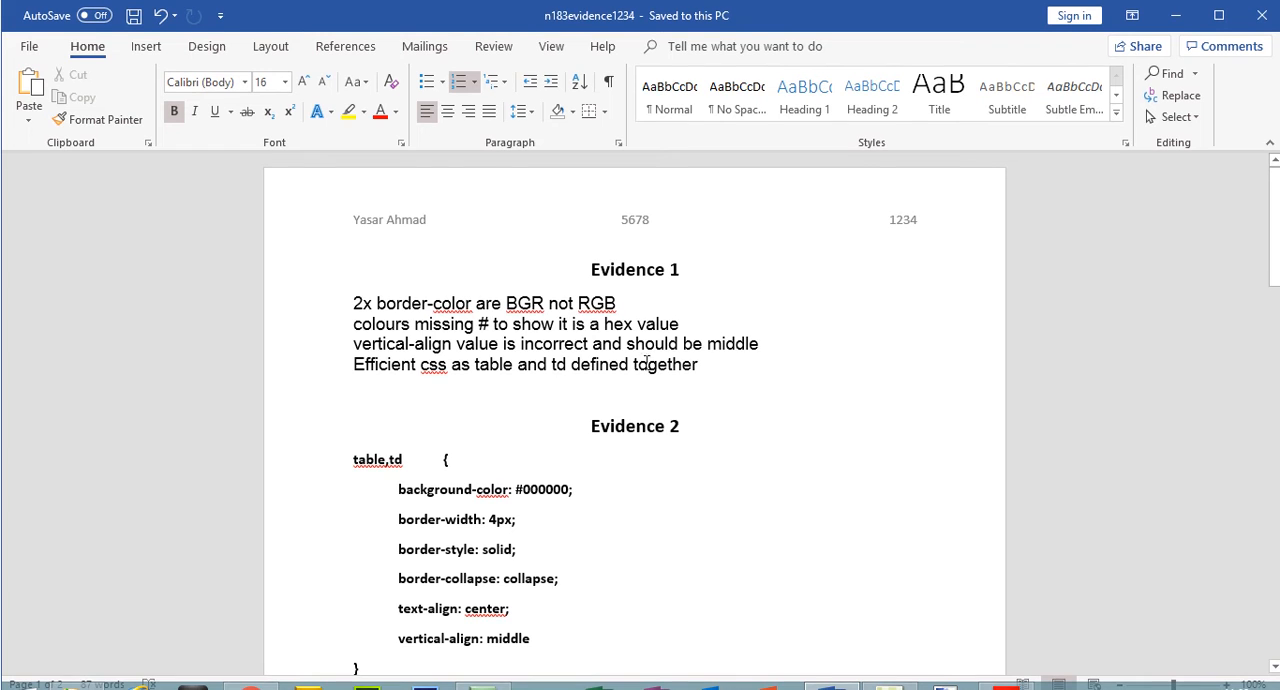
{"action": "left_click_drag", "start_coordinate": [1276, 195], "coordinate": [1276, 481]}
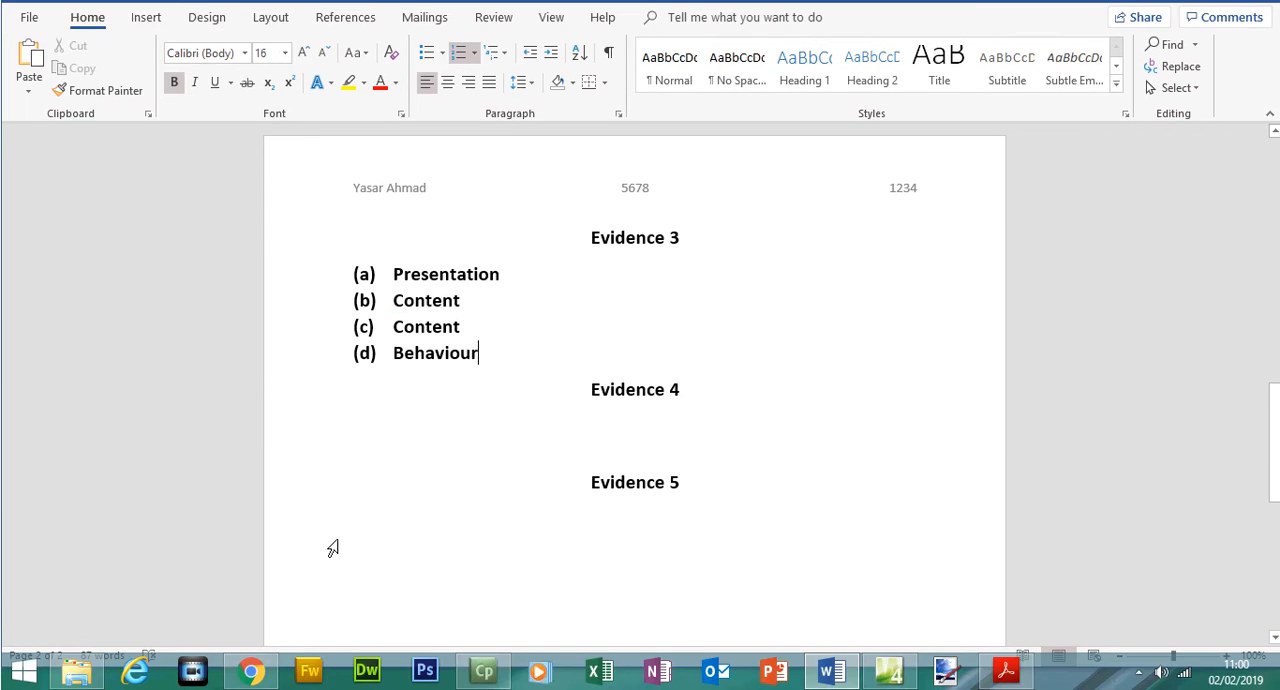
{"action": "left_click", "coordinate": [250, 670]}
{"action": "left_click_drag", "start_coordinate": [259, 100], "coordinate": [472, 130]}
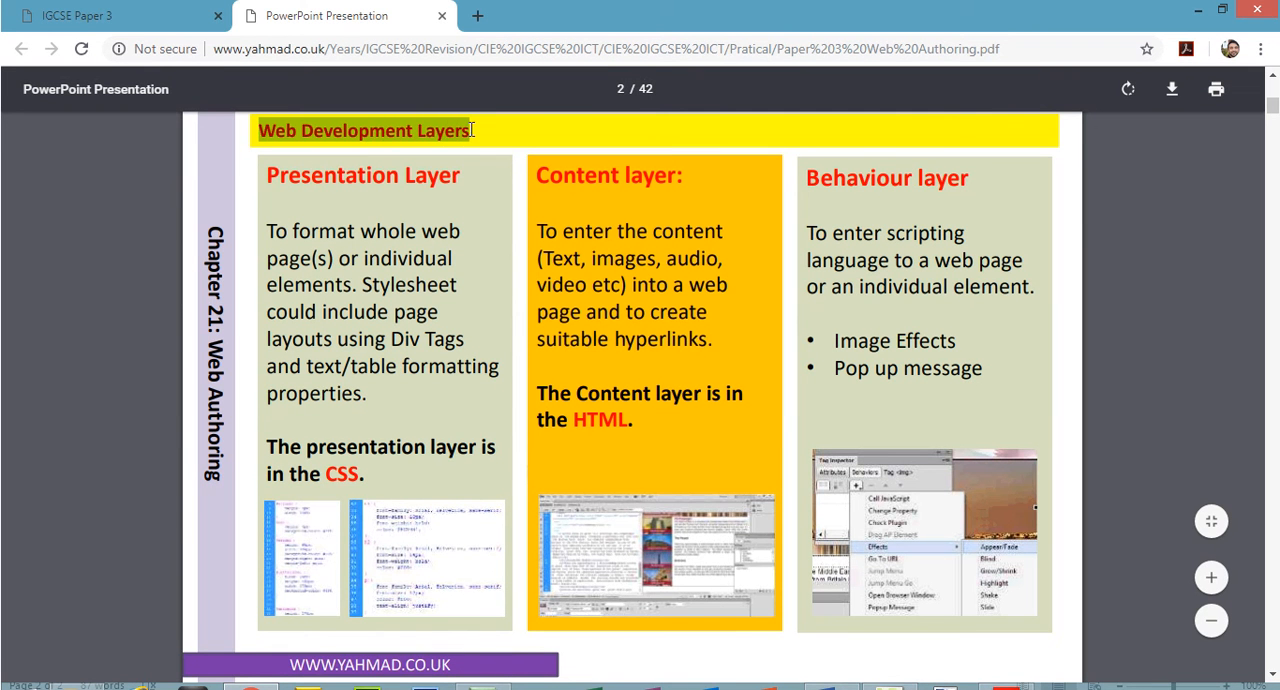
{"action": "left_click_drag", "start_coordinate": [268, 176], "coordinate": [424, 176]}
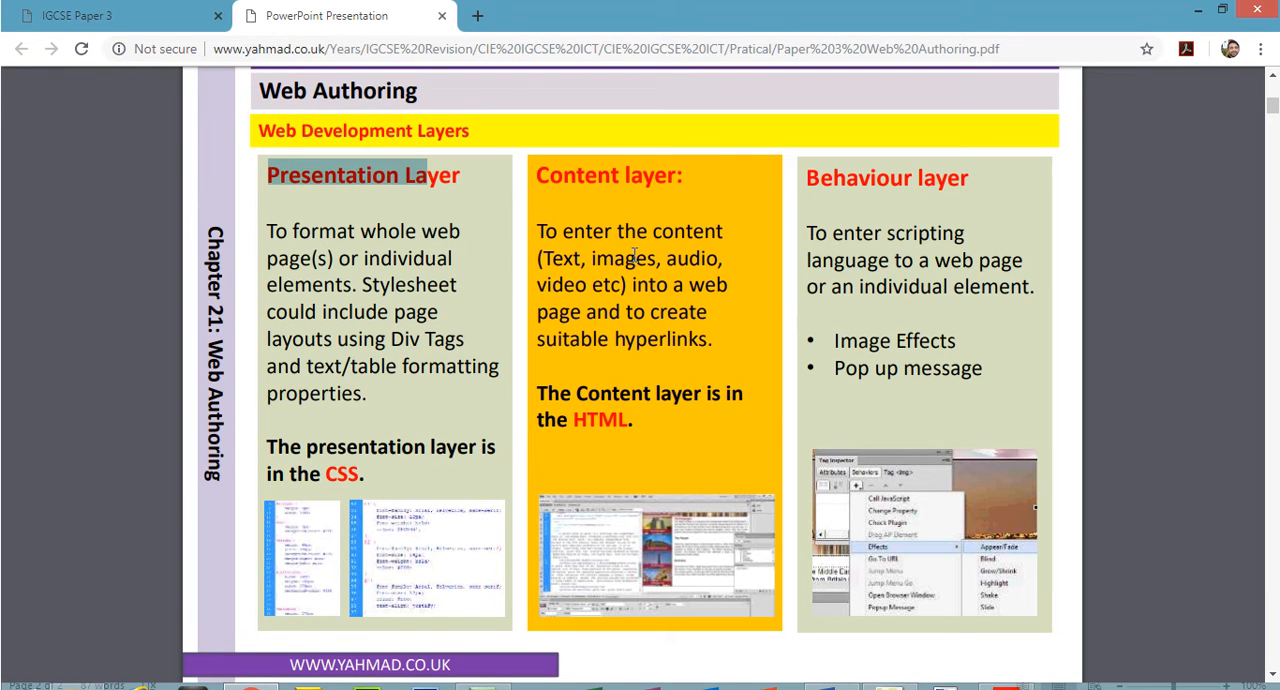
{"action": "left_click_drag", "start_coordinate": [633, 421], "coordinate": [585, 421]}
{"action": "left_click", "coordinate": [544, 168]}
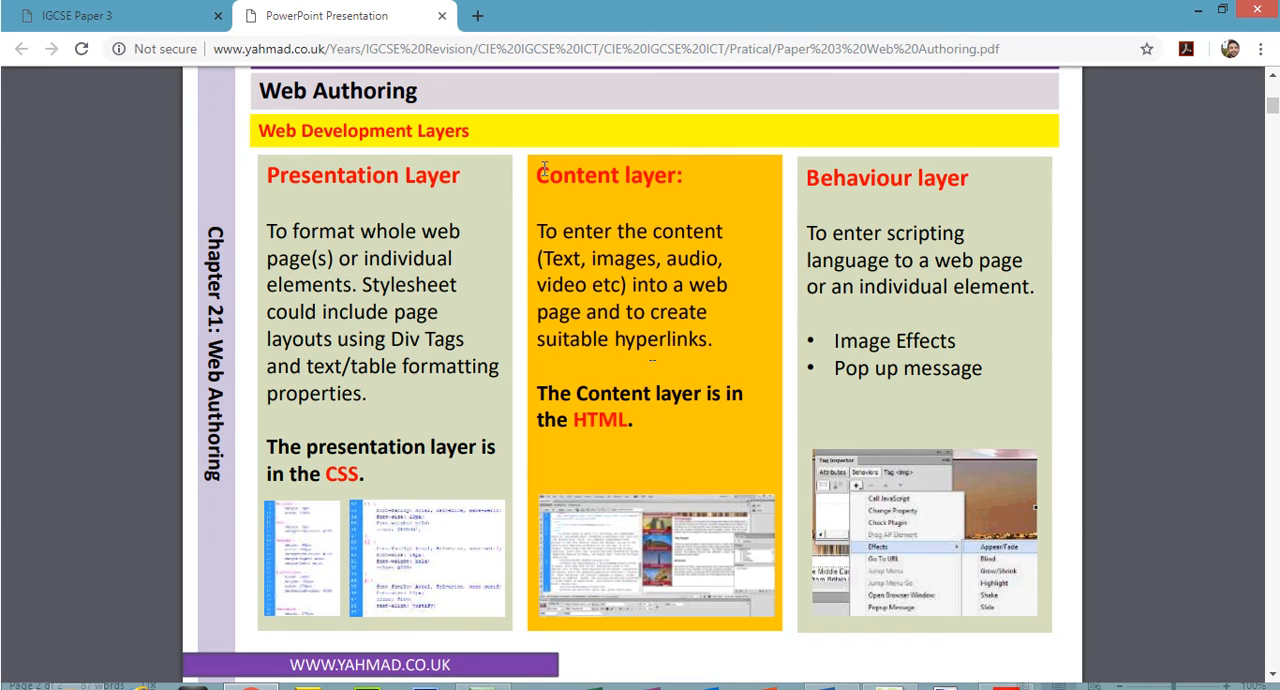
{"action": "left_click_drag", "start_coordinate": [544, 168], "coordinate": [656, 176]}
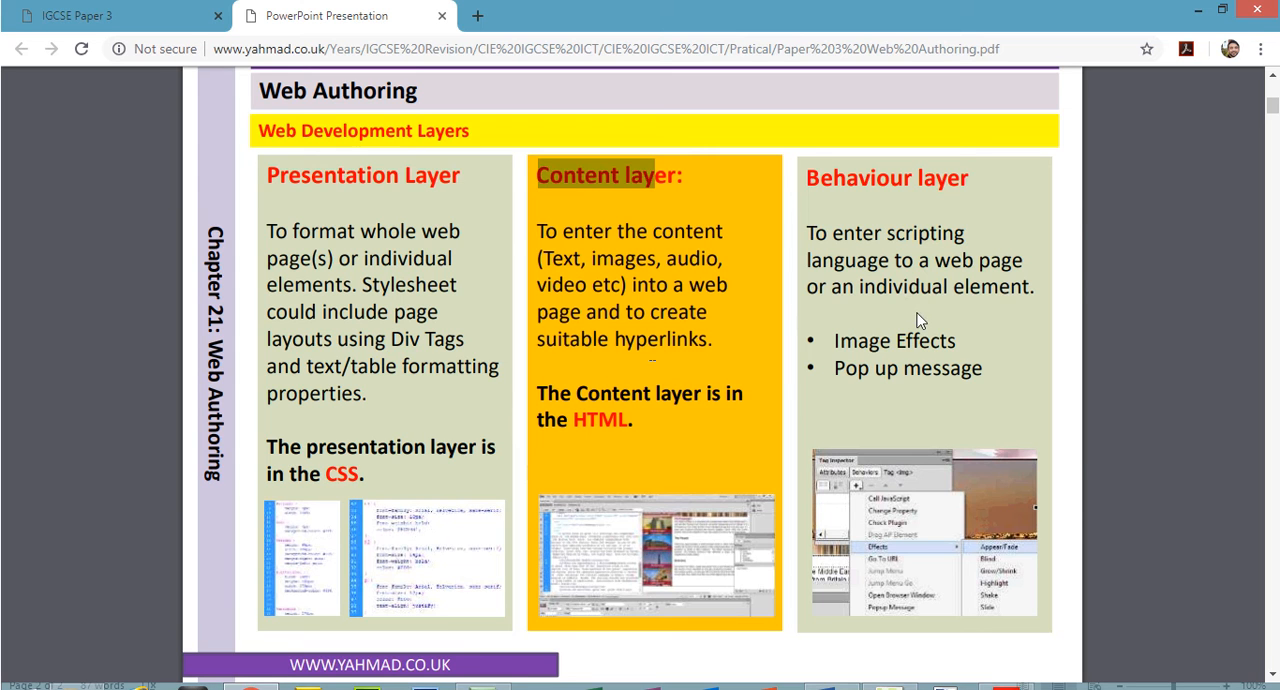
{"action": "left_click_drag", "start_coordinate": [809, 178], "coordinate": [914, 178]}
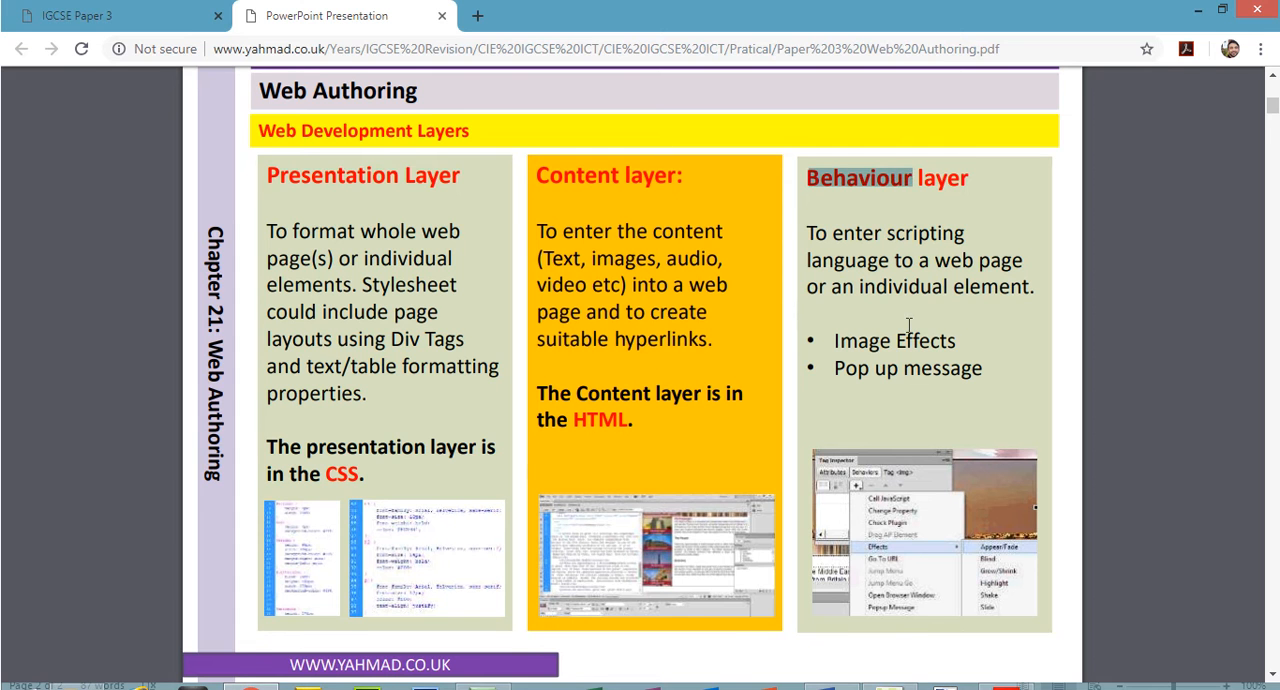
- Highlight all of question 3 with its Evidence 3 box in the exam paper PDF, and go on to question 4 about sheds.htm
{"action": "left_click", "coordinate": [1012, 689]}
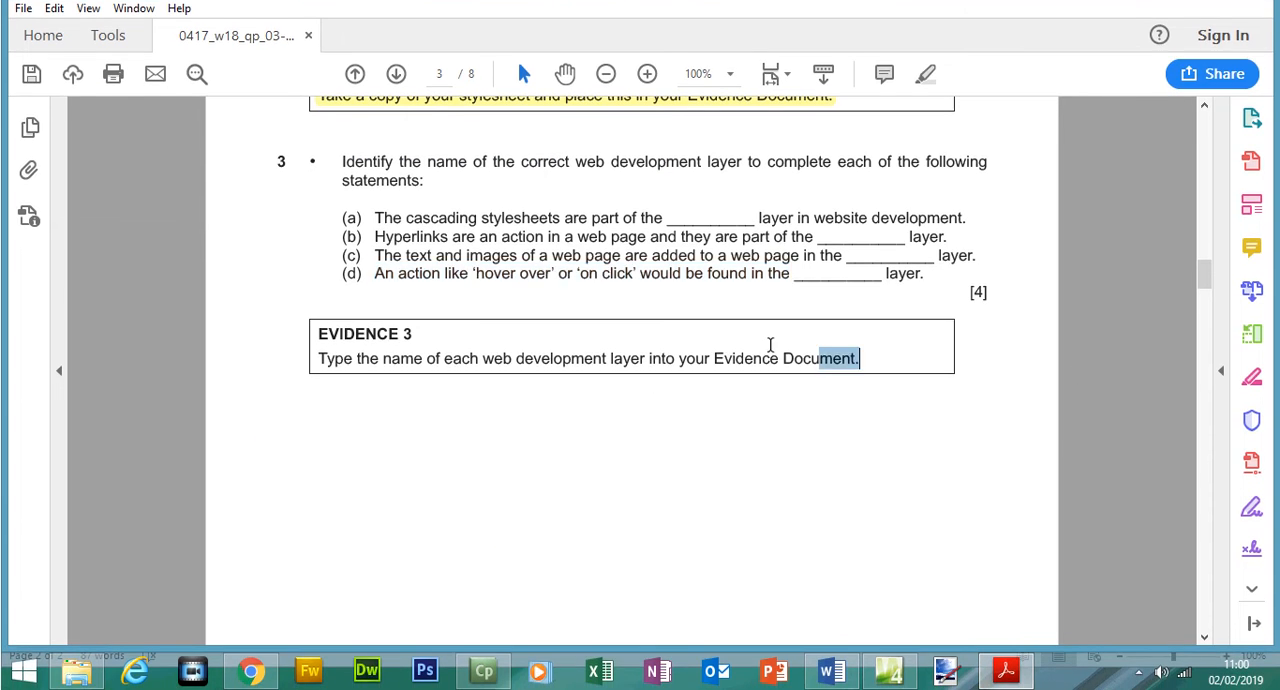
{"action": "left_click_drag", "start_coordinate": [860, 358], "coordinate": [314, 181]}
{"action": "left_click", "coordinate": [924, 109]}
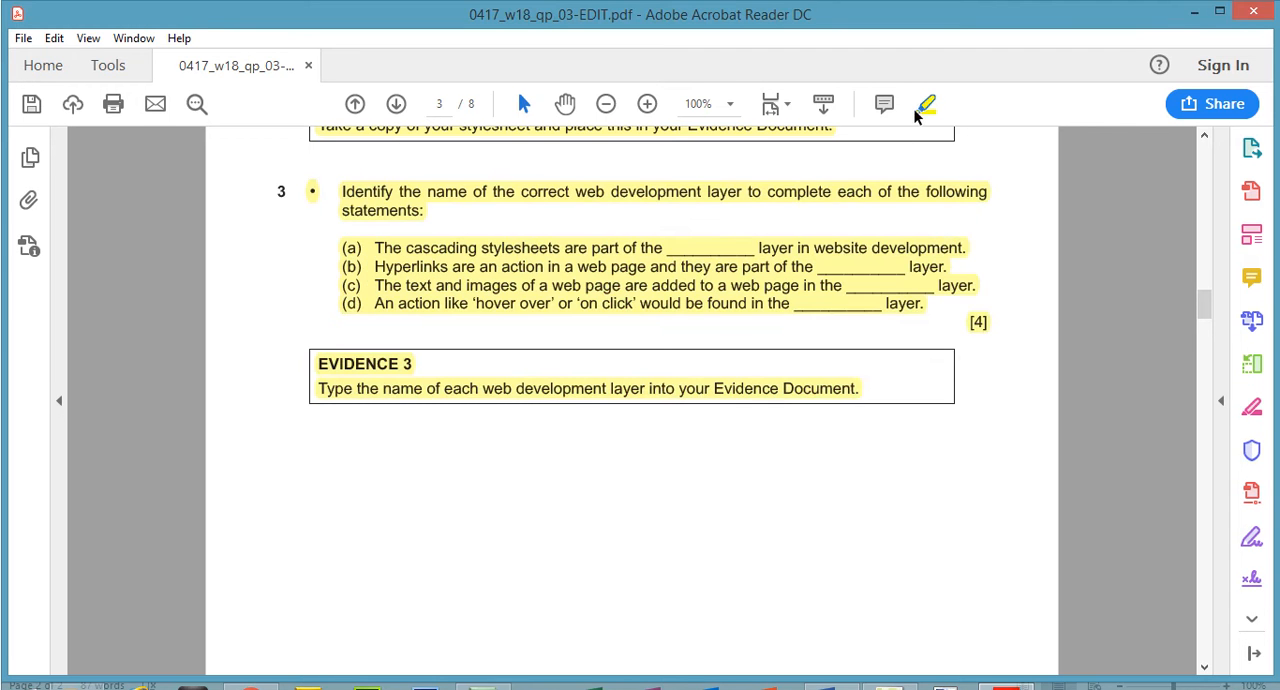
{"action": "mouse_move", "coordinate": [1205, 311]}
{"action": "left_mouse_down"}
{"action": "mouse_move", "coordinate": [1212, 366]}
{"action": "mouse_move", "coordinate": [1212, 355]}
{"action": "left_mouse_up"}
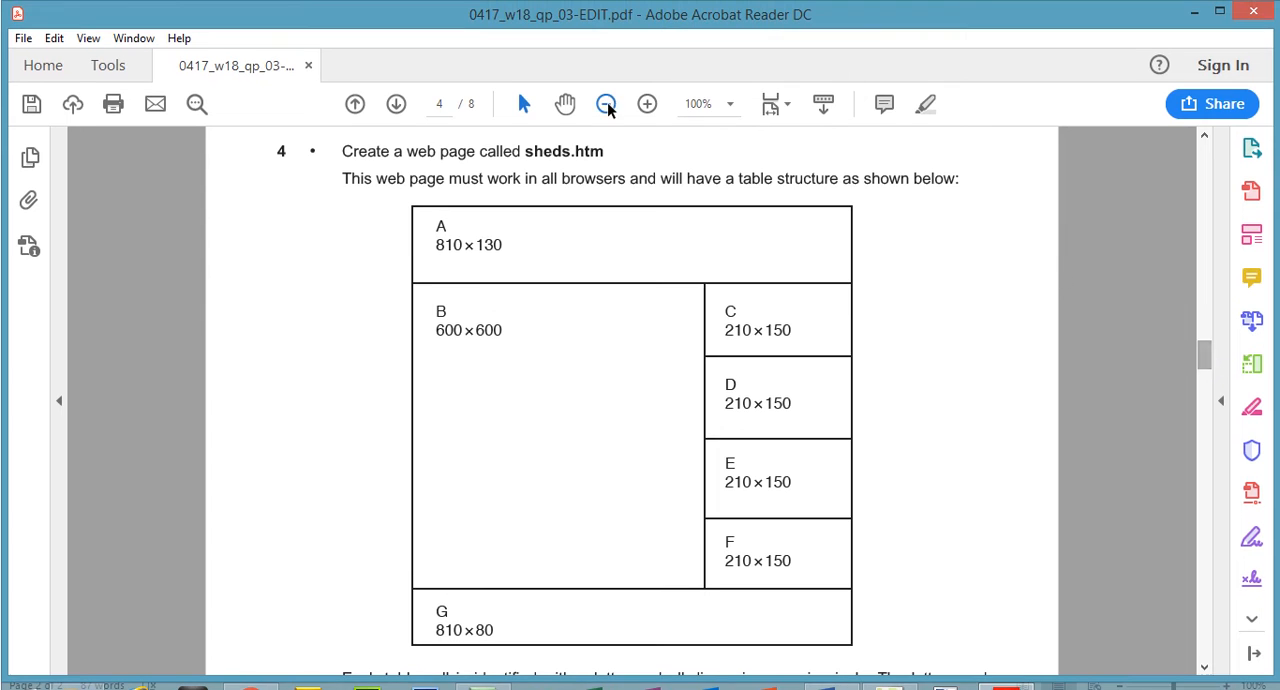
{"action": "left_click_drag", "start_coordinate": [342, 151], "coordinate": [521, 153]}
- Switch to Expression Web, save and close table1234.css, and close the floating Manage Styles window
{"action": "left_click", "coordinate": [888, 670]}
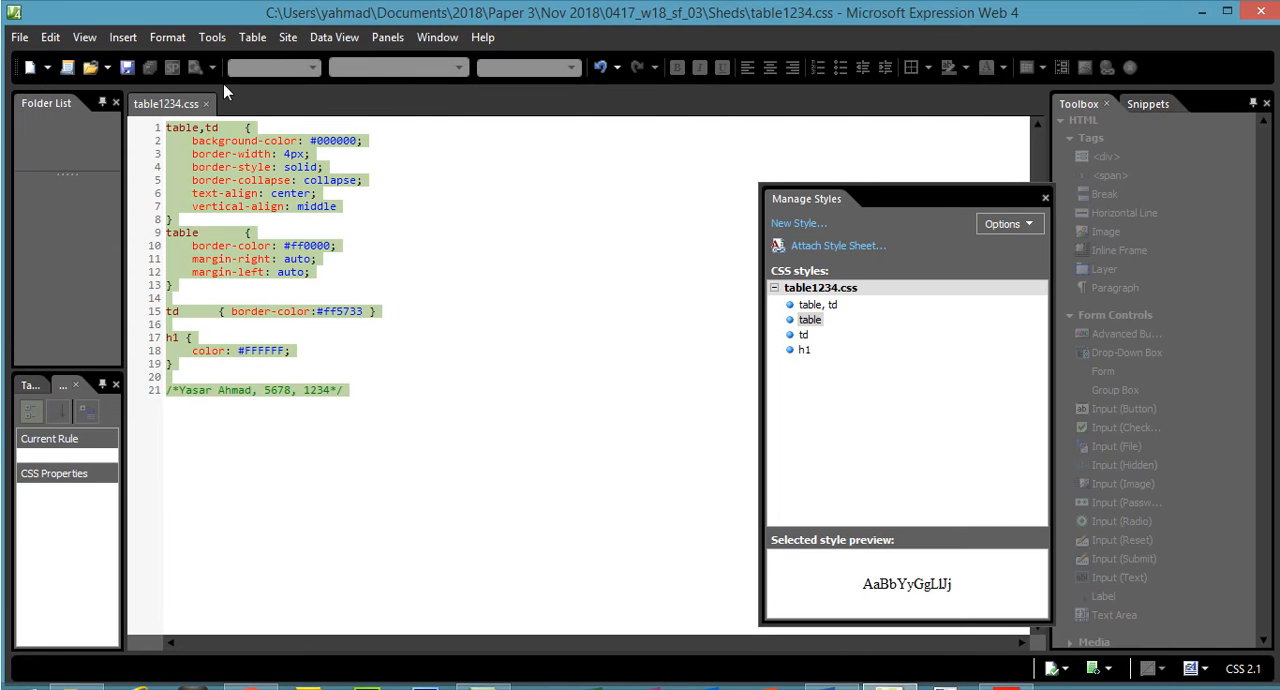
{"action": "left_click", "coordinate": [28, 37]}
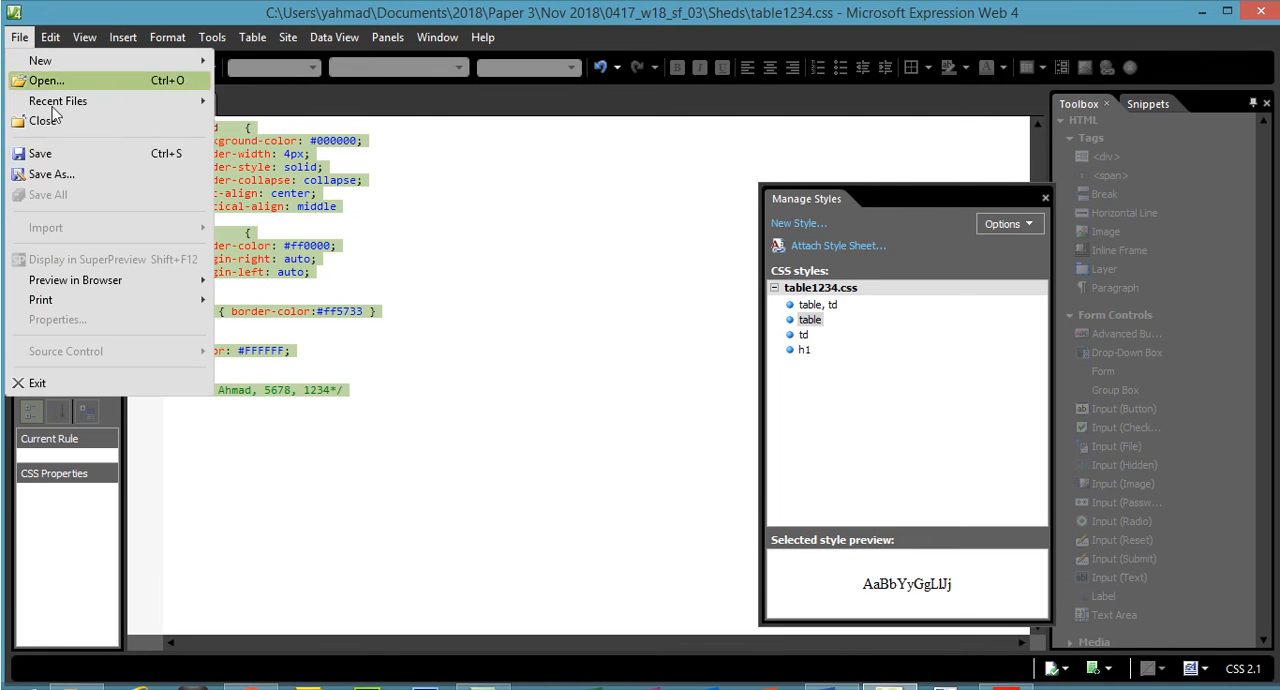
{"action": "left_click", "coordinate": [43, 157]}
{"action": "left_click", "coordinate": [207, 104]}
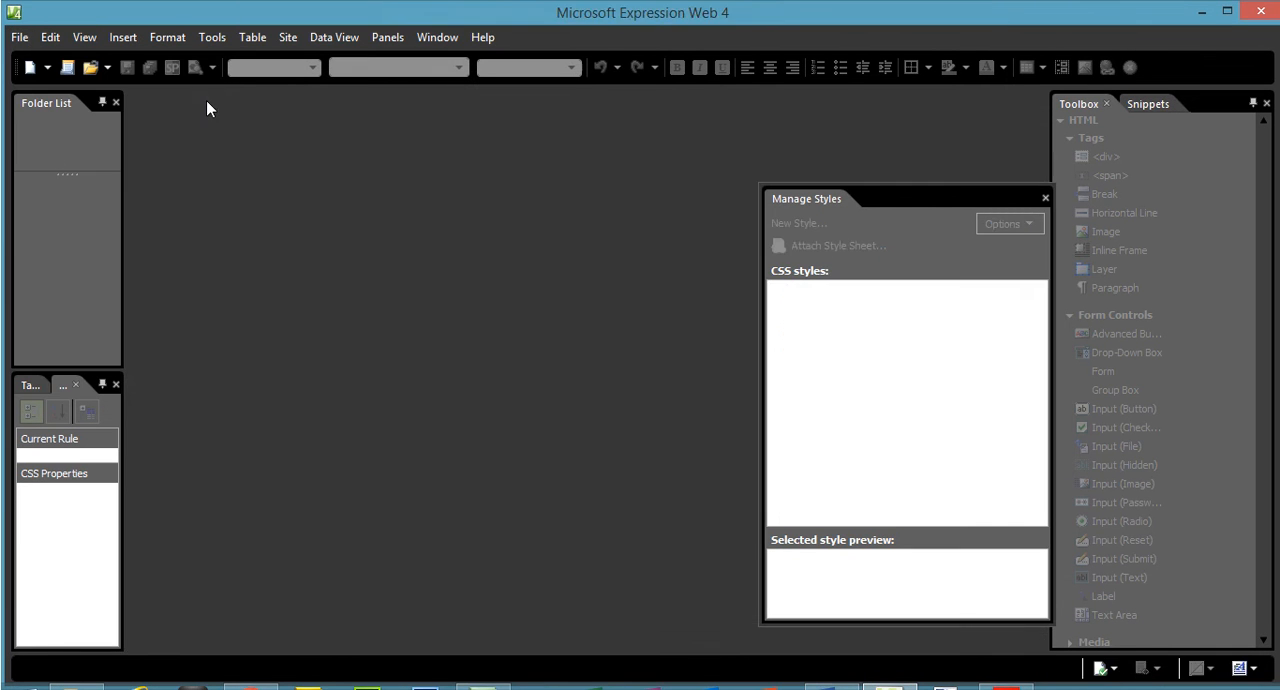
{"action": "left_click", "coordinate": [1045, 198]}
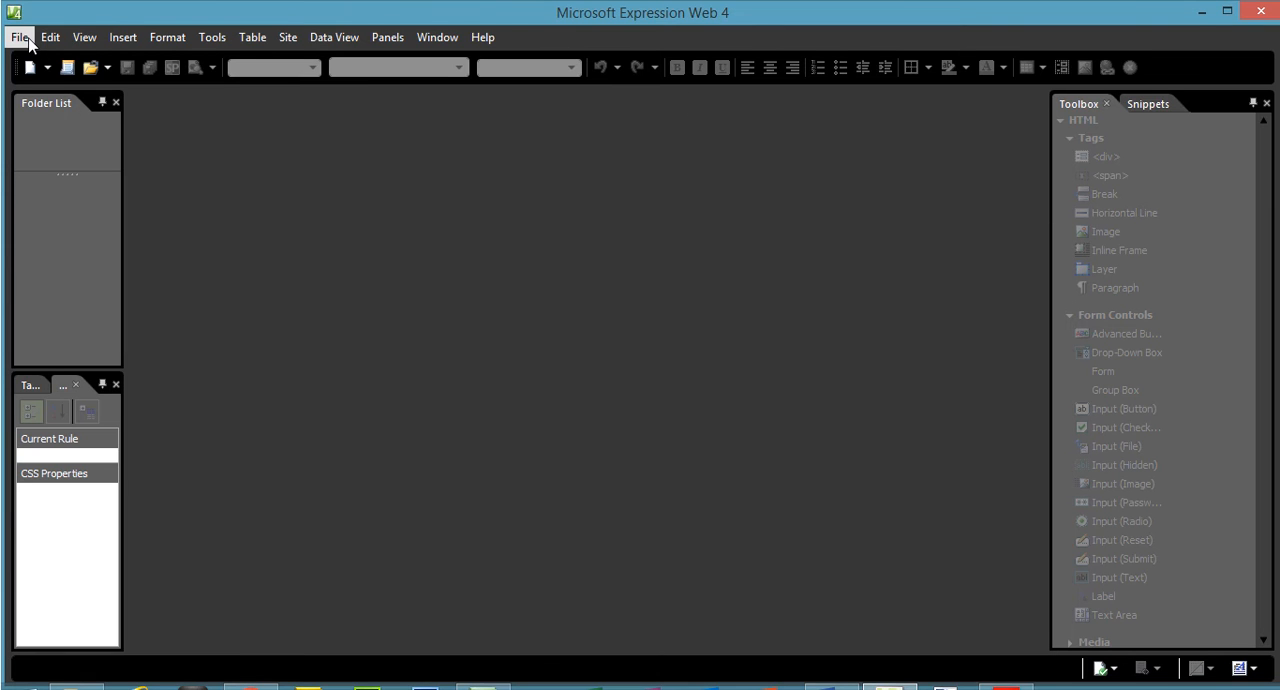
- Create a new blank HTML page in Expression Web and display it in Design view
{"action": "left_click", "coordinate": [29, 40]}
{"action": "mouse_move", "coordinate": [64, 66]}
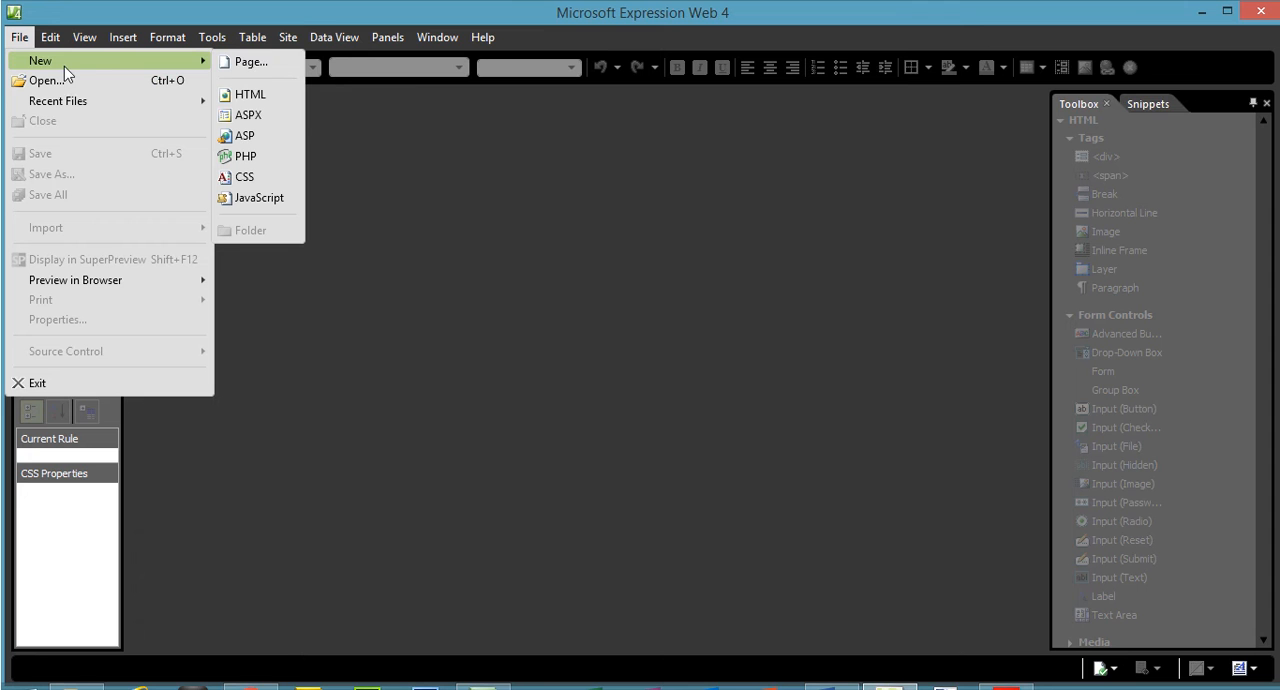
{"action": "left_click", "coordinate": [266, 97]}
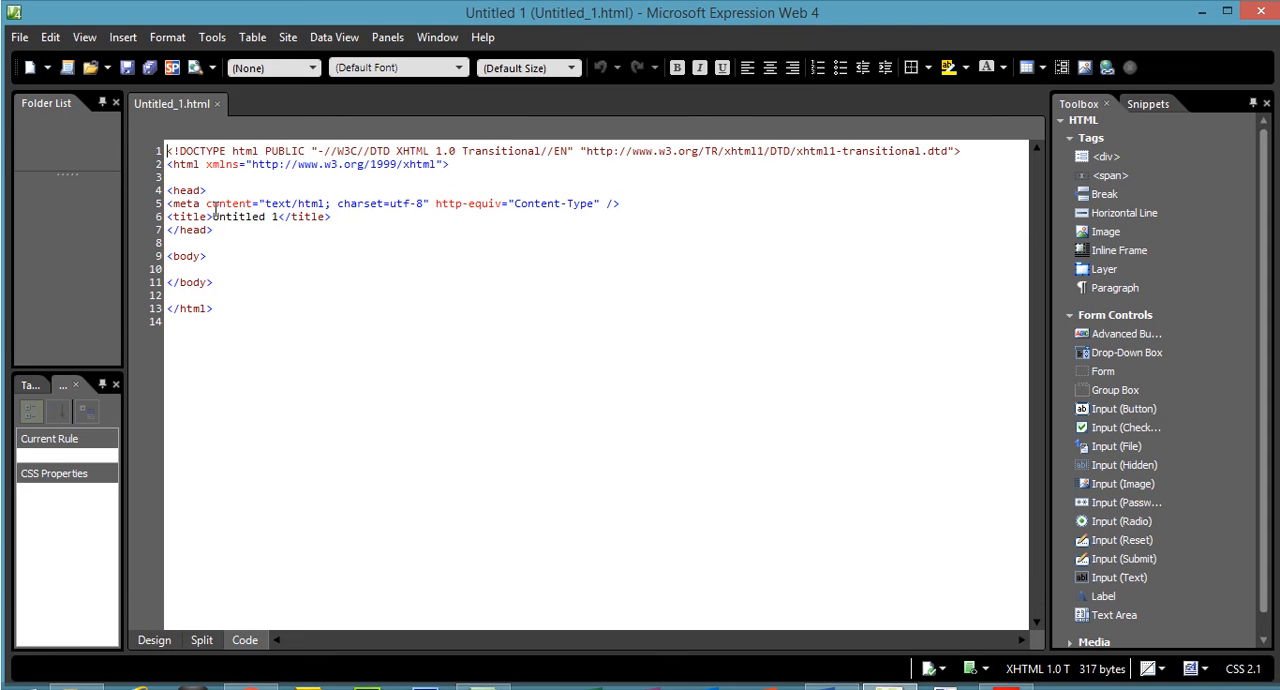
{"action": "left_click_drag", "start_coordinate": [198, 168], "coordinate": [187, 166]}
{"action": "left_click", "coordinate": [156, 640]}
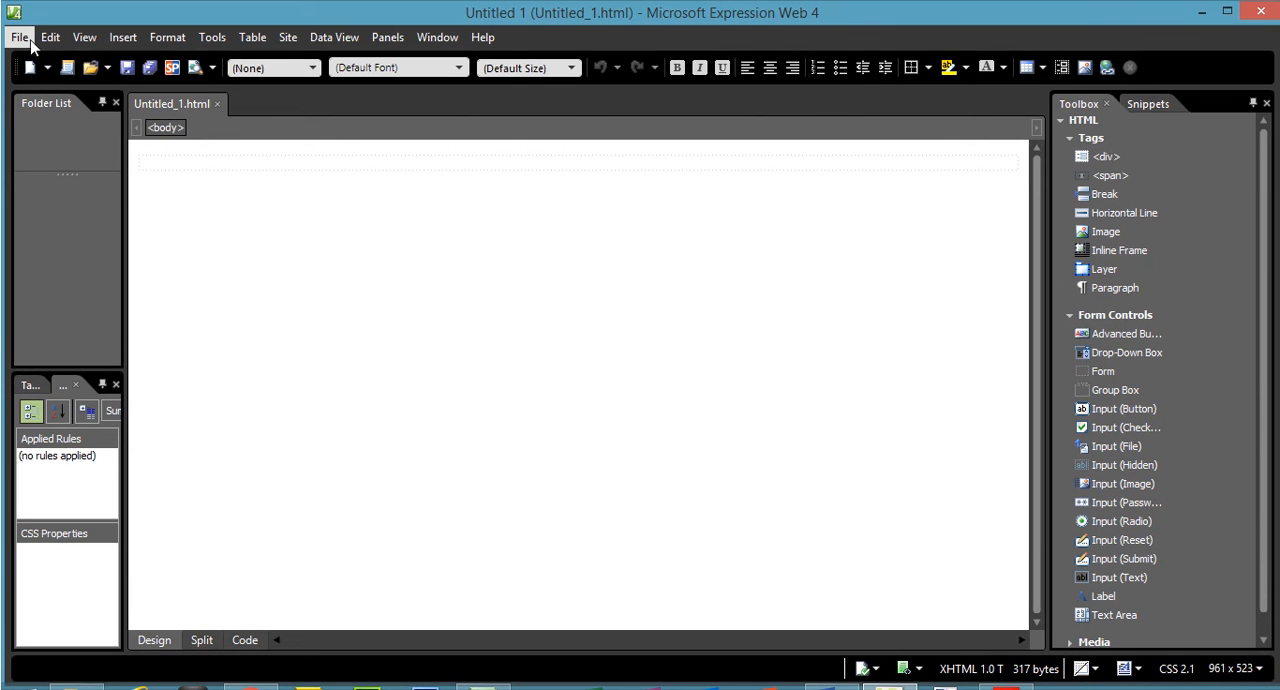
- Check the required page name in the exam paper and save the new page as sheds in the Sheds folder
{"action": "left_click", "coordinate": [20, 38]}
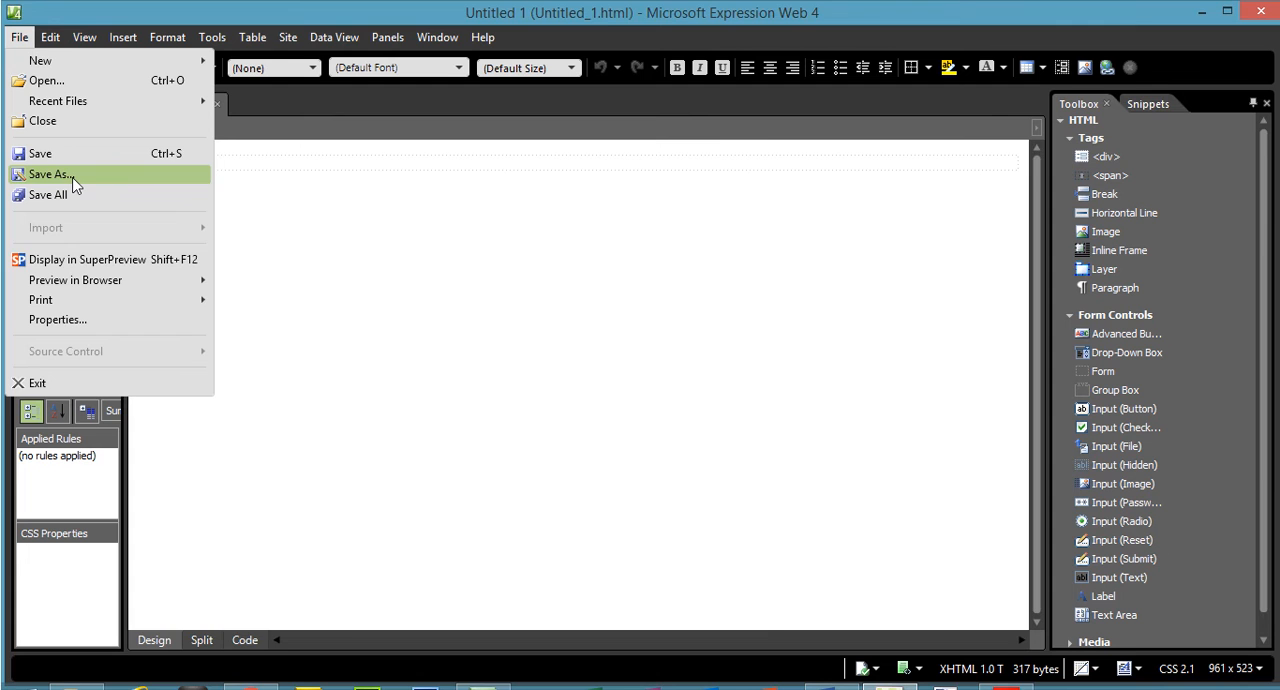
{"action": "left_click", "coordinate": [50, 174]}
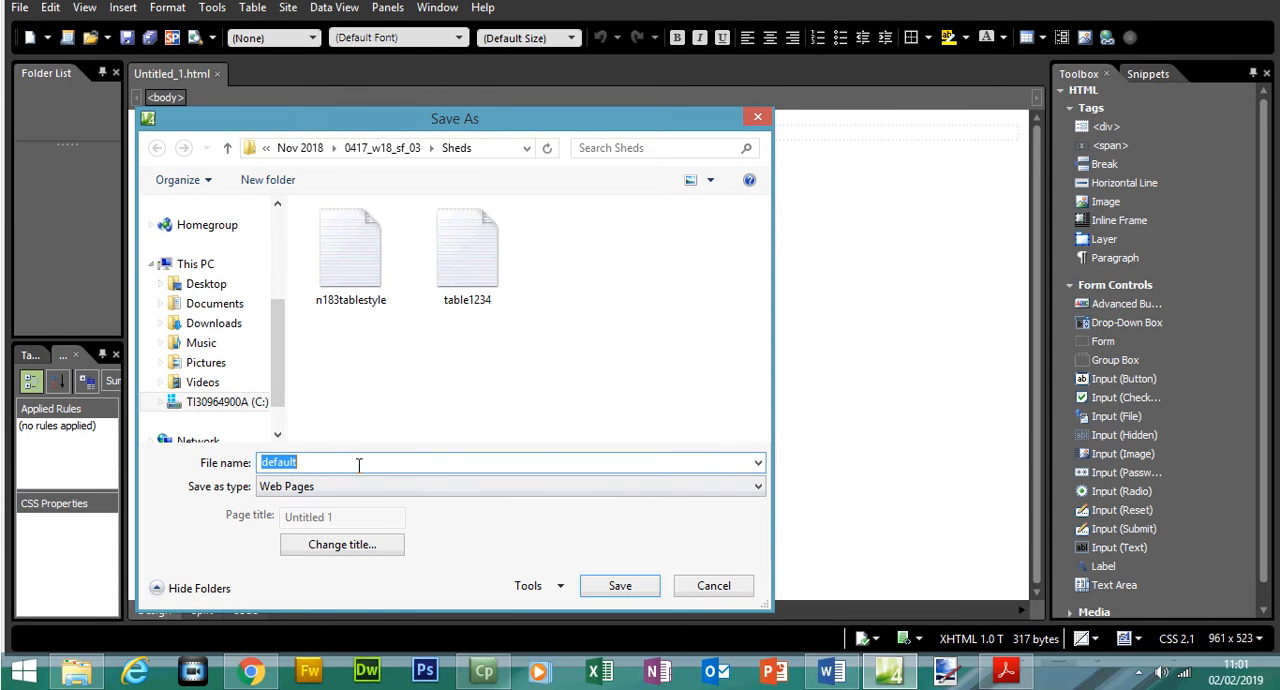
{"action": "left_click", "coordinate": [1006, 670]}
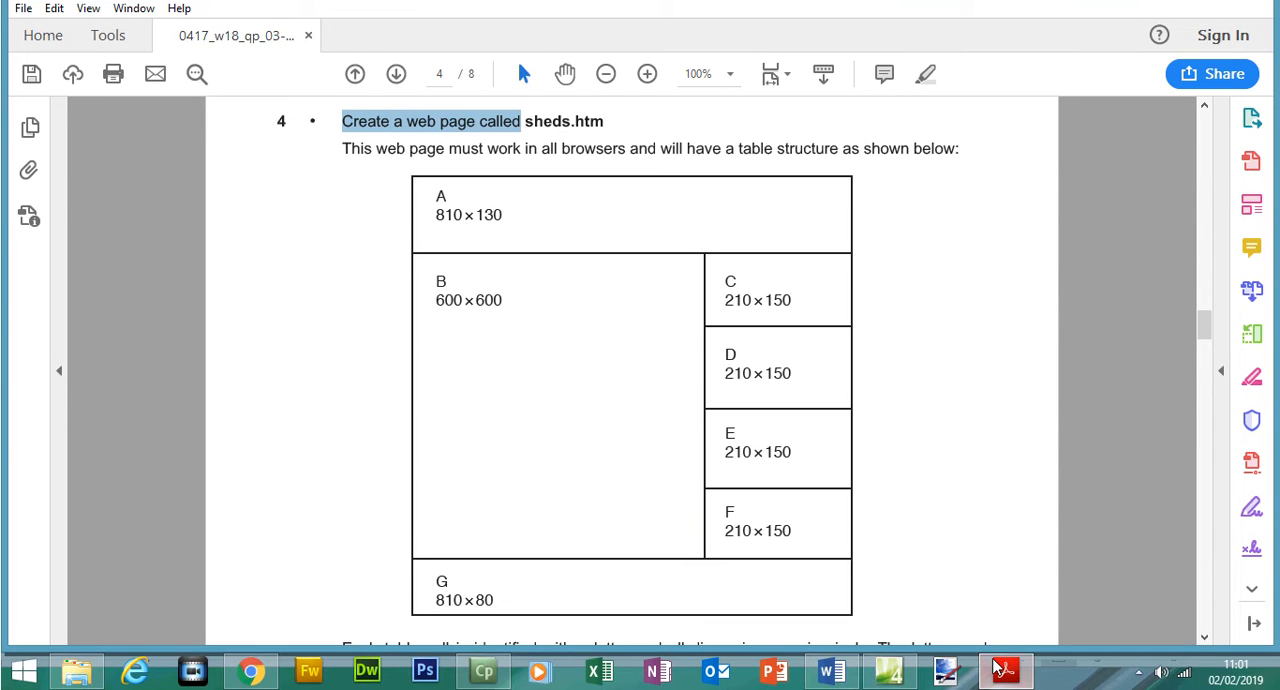
{"action": "left_click", "coordinate": [1003, 670]}
{"action": "type", "text": "sheds"}
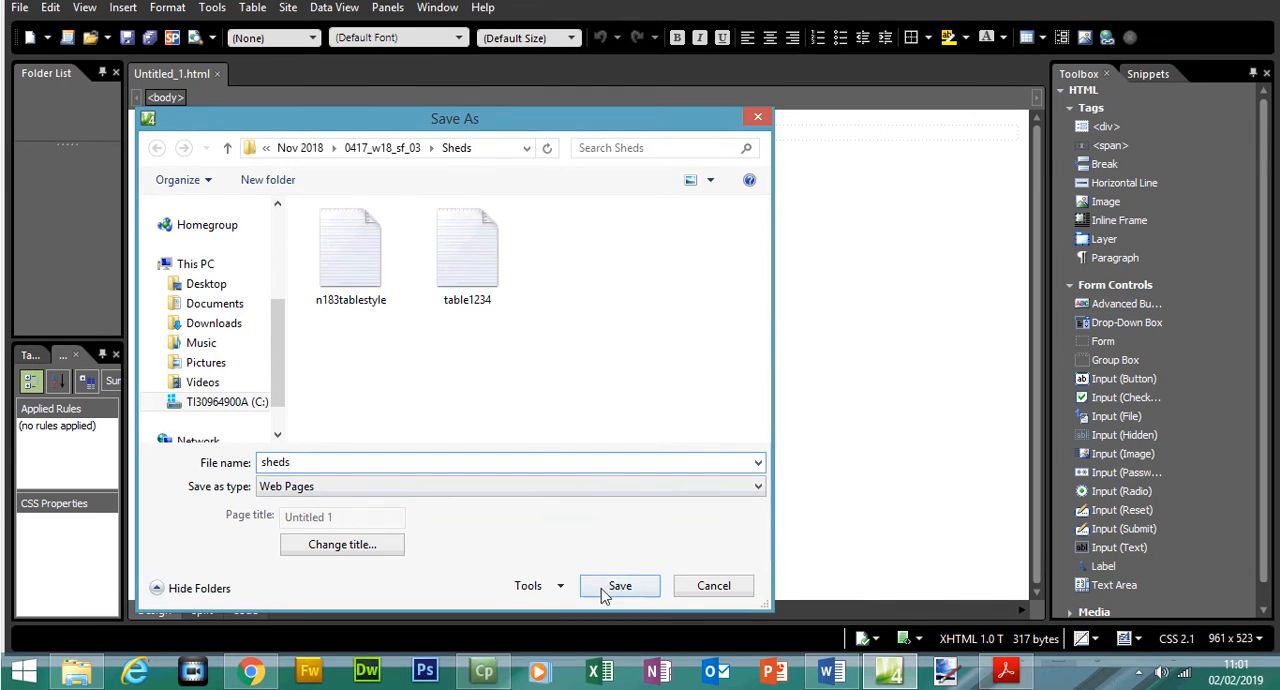
{"action": "left_click", "coordinate": [617, 587]}
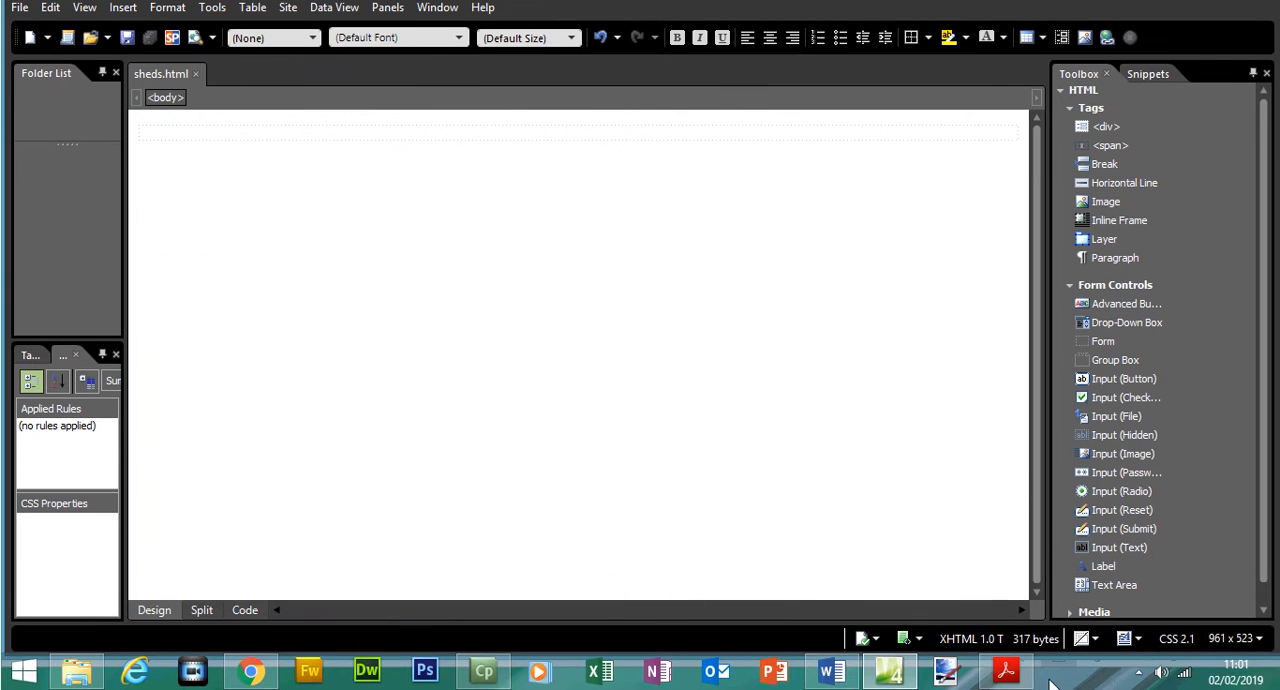
- Examine question 4 in the exam paper: the all-browsers requirement, the table structure and the dimensions of cells A to G
{"action": "left_click", "coordinate": [1012, 676]}
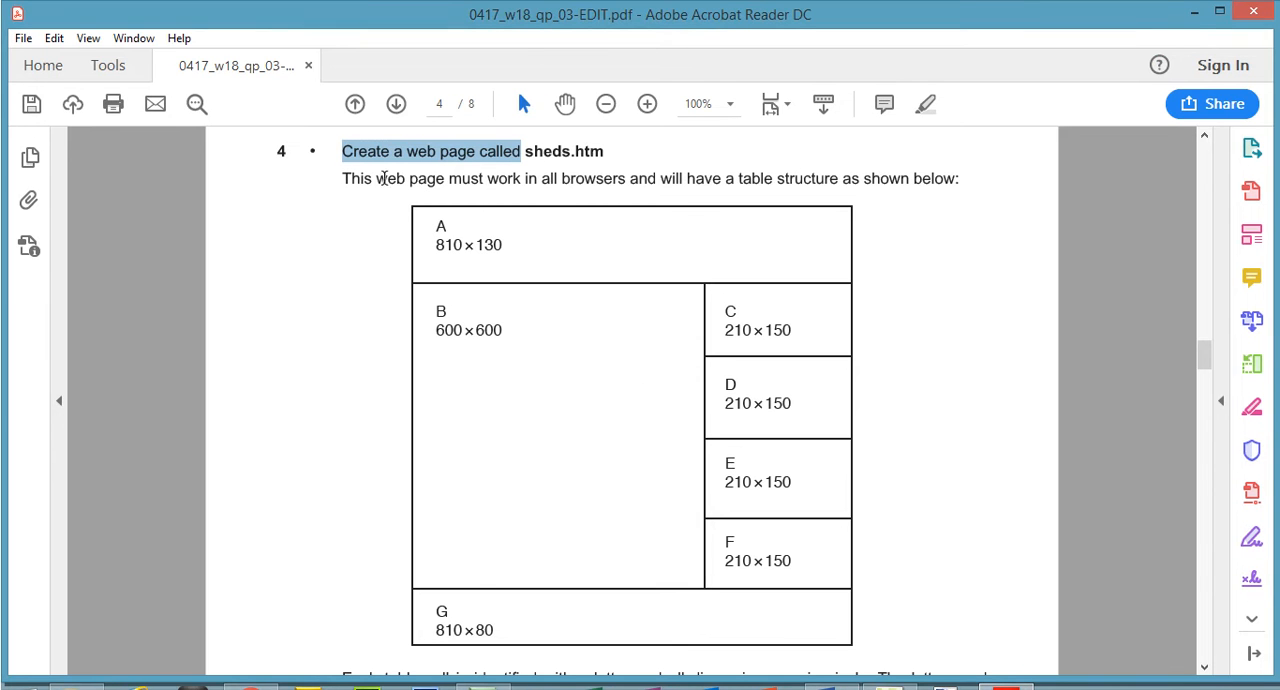
{"action": "left_click_drag", "start_coordinate": [741, 181], "coordinate": [923, 203]}
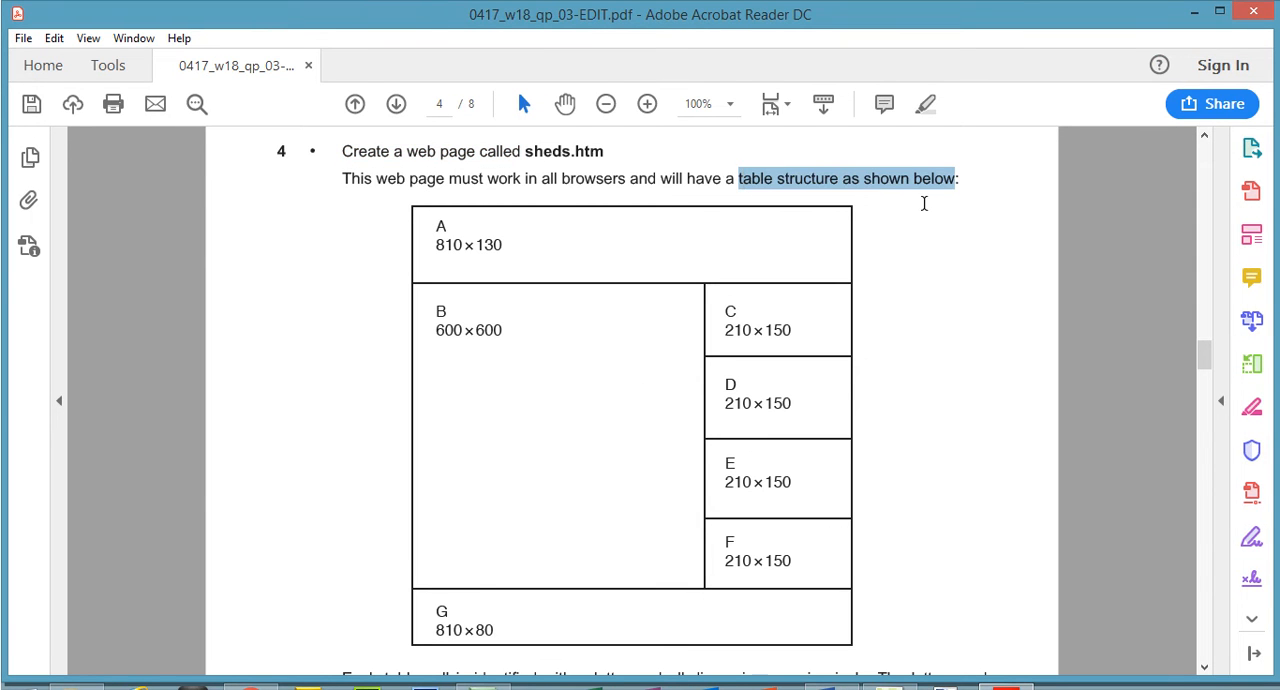
{"action": "left_click_drag", "start_coordinate": [343, 178], "coordinate": [598, 199]}
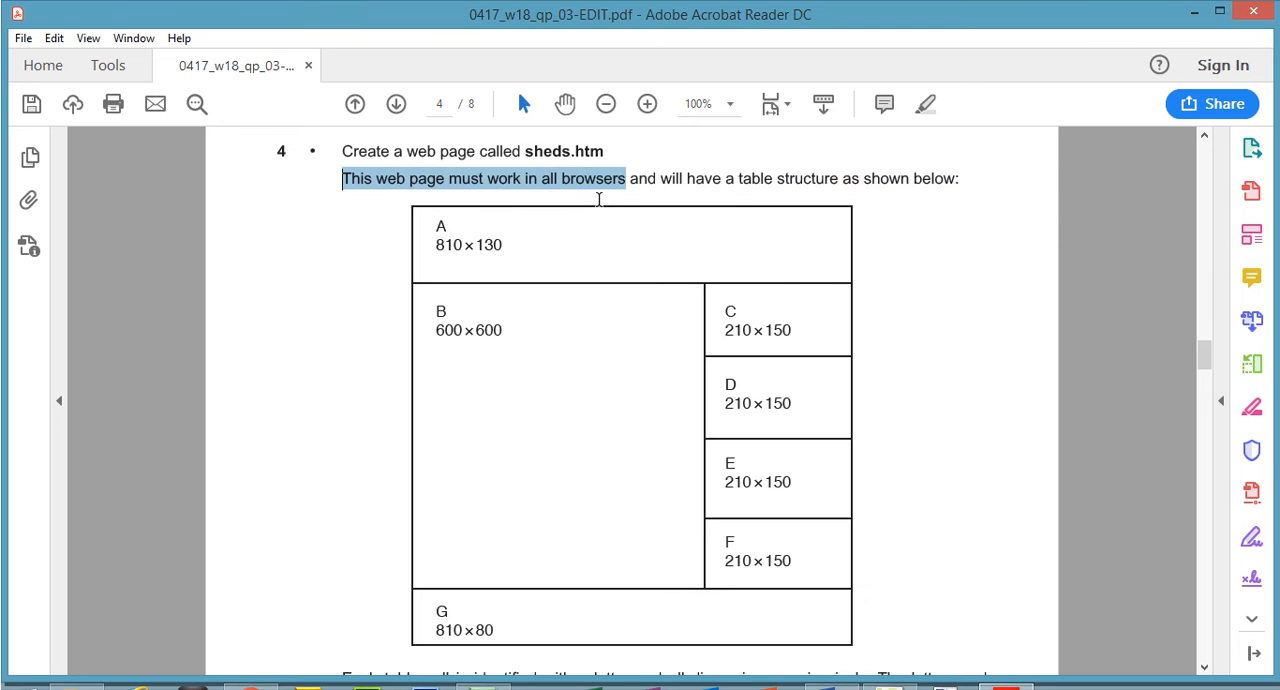
{"action": "left_click_drag", "start_coordinate": [1207, 356], "coordinate": [1206, 346]}
{"action": "left_click_drag", "start_coordinate": [440, 242], "coordinate": [503, 244]}
{"action": "left_click_drag", "start_coordinate": [724, 330], "coordinate": [786, 330]}
{"action": "left_click_drag", "start_coordinate": [724, 403], "coordinate": [792, 403]}
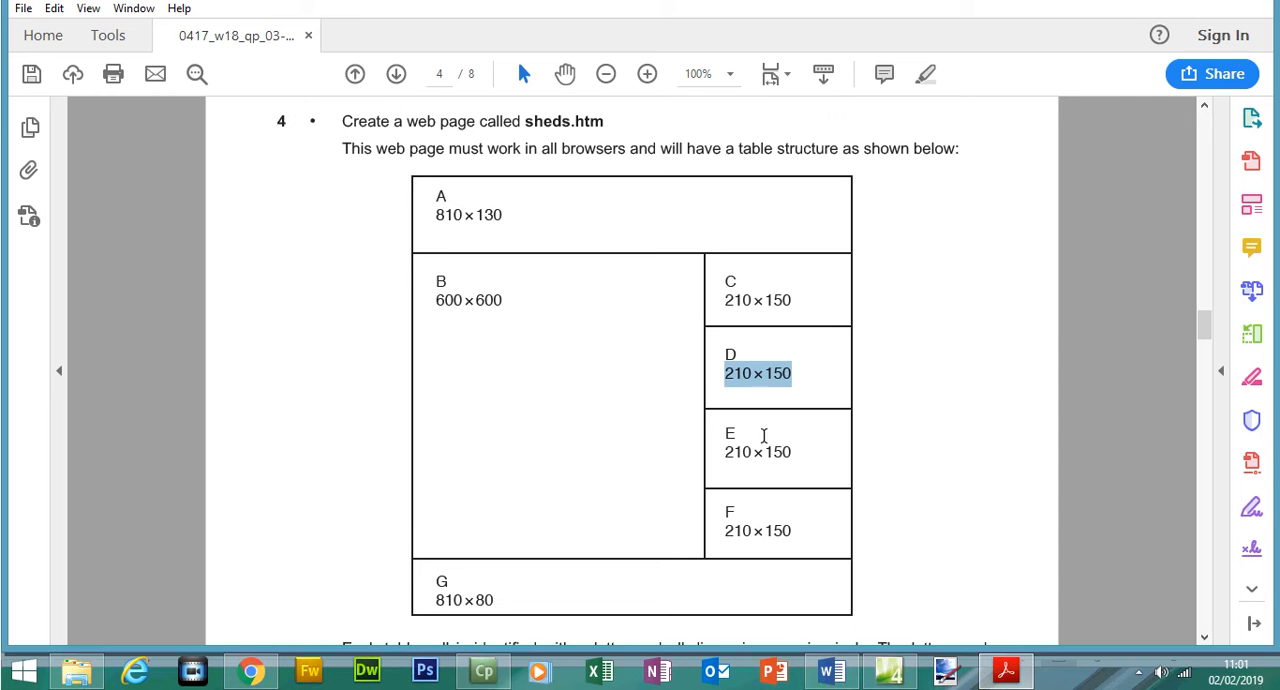
{"action": "left_click_drag", "start_coordinate": [727, 451], "coordinate": [800, 458]}
{"action": "left_click_drag", "start_coordinate": [730, 530], "coordinate": [785, 540]}
{"action": "left_click_drag", "start_coordinate": [431, 599], "coordinate": [476, 600]}
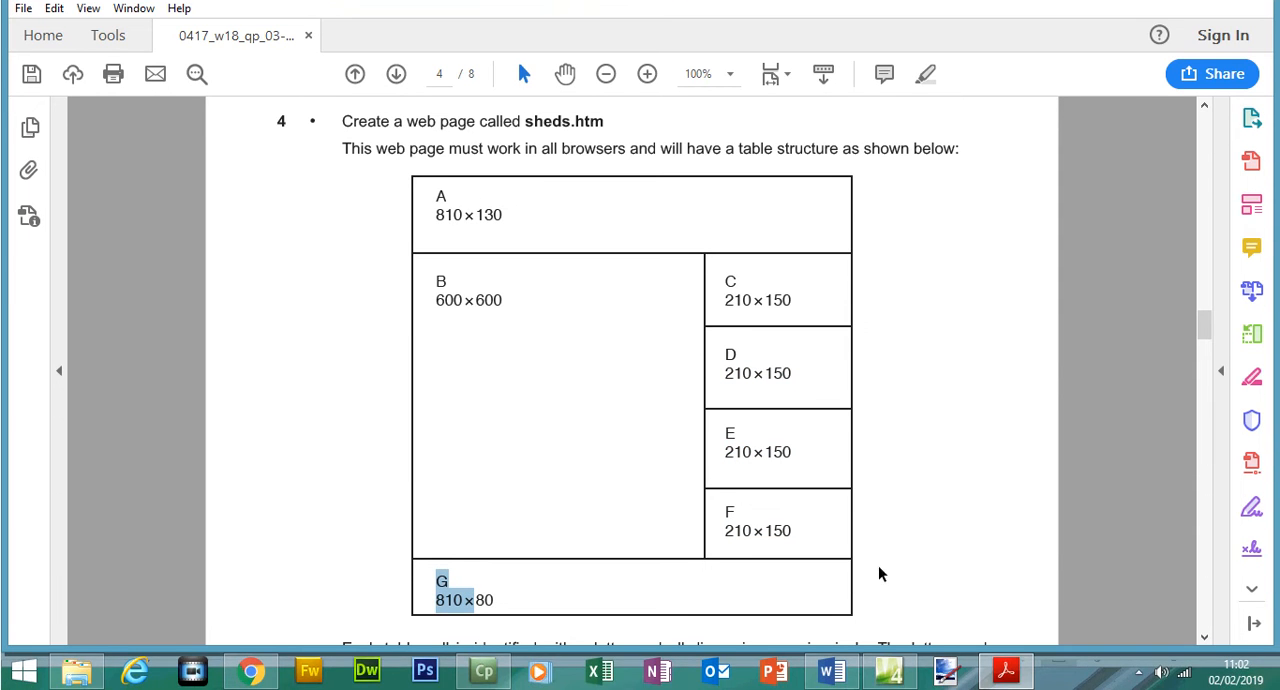
- Start a table with 6 rows and 2 columns in sheds.html, and check cell A's width in the exam paper
{"action": "mouse_move", "coordinate": [891, 678]}
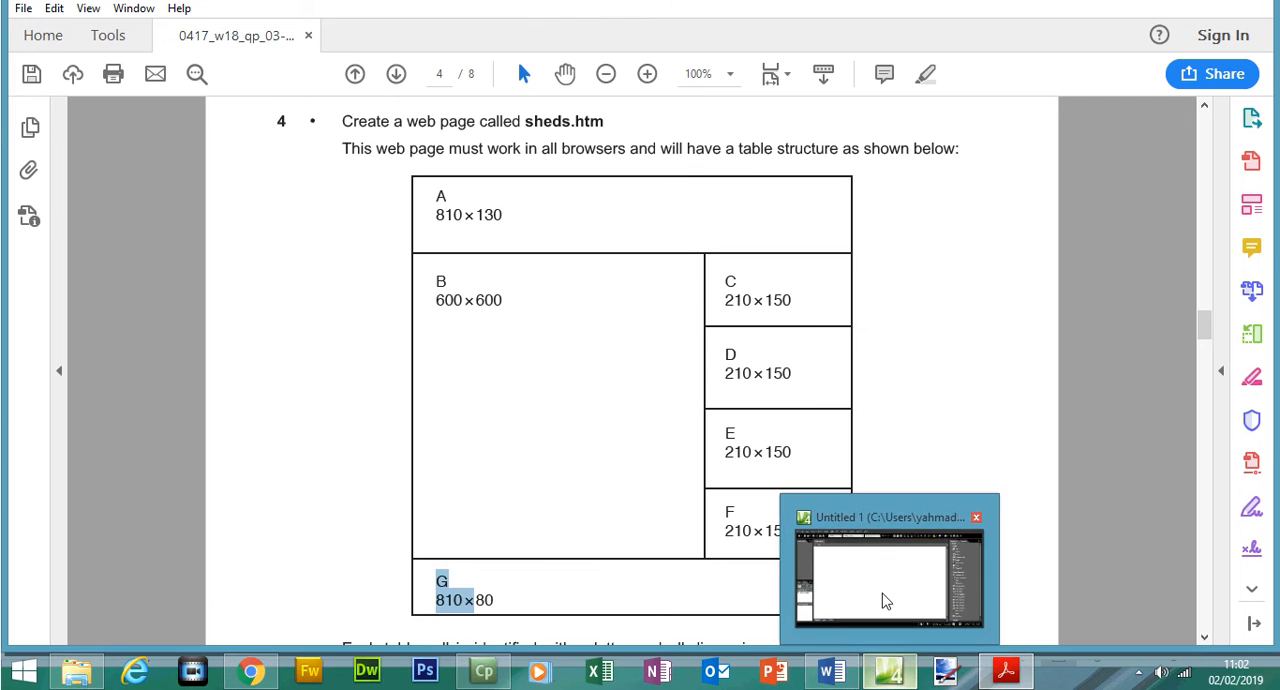
{"action": "left_click", "coordinate": [883, 597]}
{"action": "left_click", "coordinate": [255, 40]}
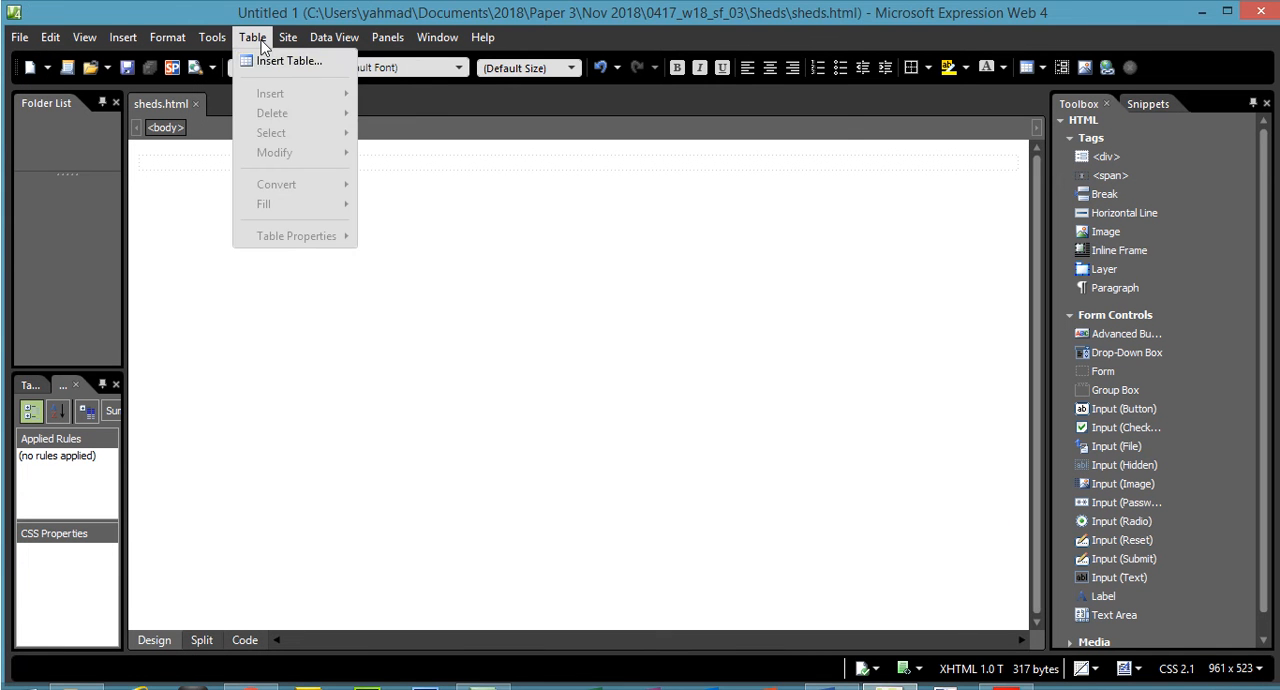
{"action": "left_click", "coordinate": [285, 58]}
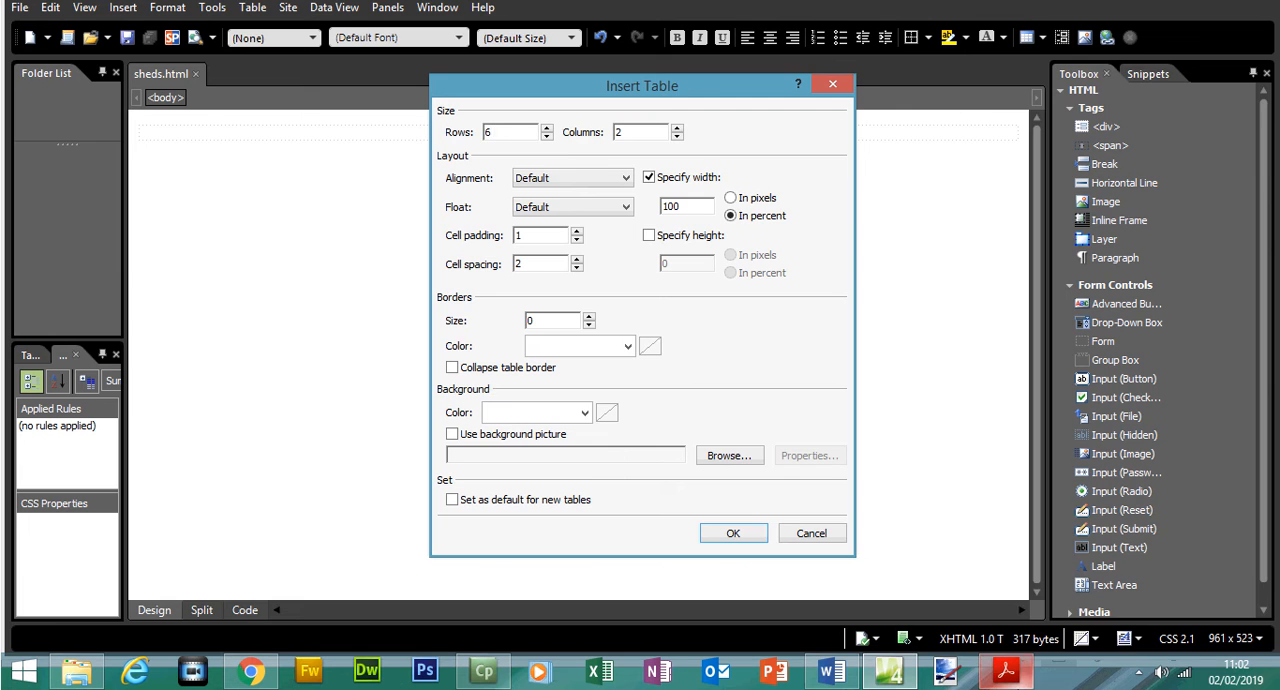
{"action": "mouse_move", "coordinate": [1005, 670]}
{"action": "left_click", "coordinate": [1014, 620]}
{"action": "left_click_drag", "start_coordinate": [465, 250], "coordinate": [435, 248]}
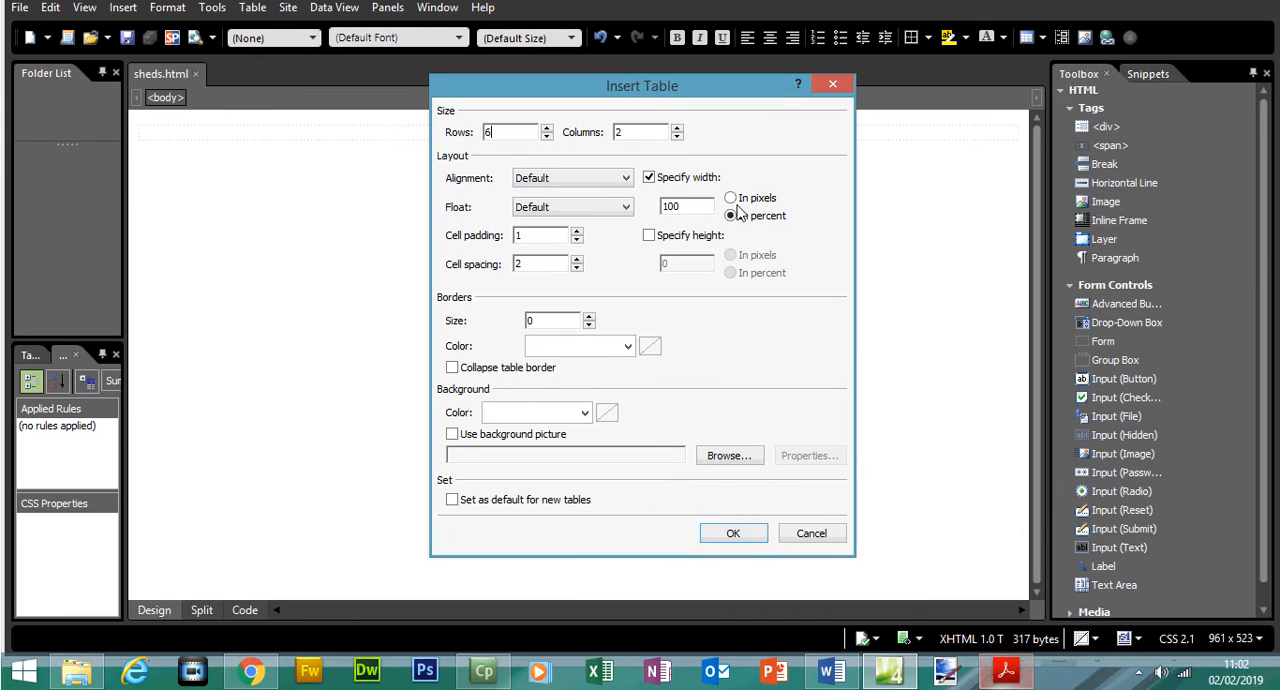
- Set the table width to 810 pixels, recheck it against the exam paper's layout, and insert the table
{"action": "left_click_drag", "start_coordinate": [706, 206], "coordinate": [645, 213]}
{"action": "left_click", "coordinate": [758, 228]}
{"action": "left_click_drag", "start_coordinate": [697, 231], "coordinate": [614, 237]}
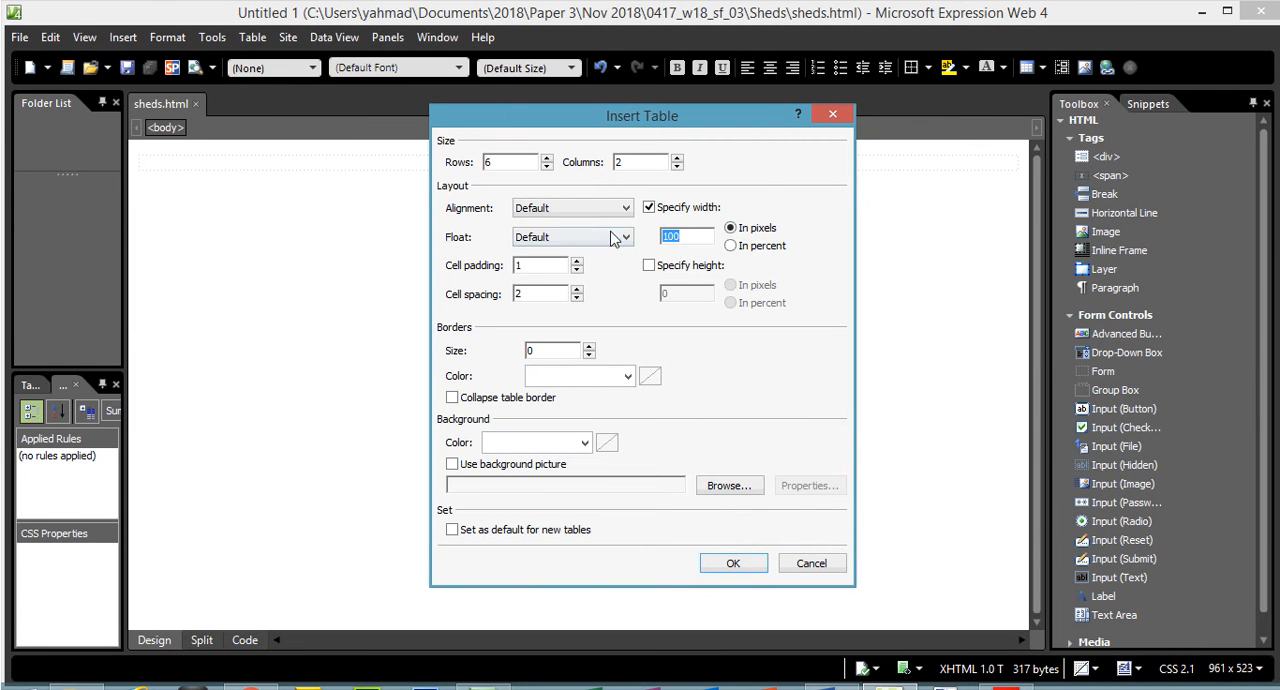
{"action": "type", "text": "8"}
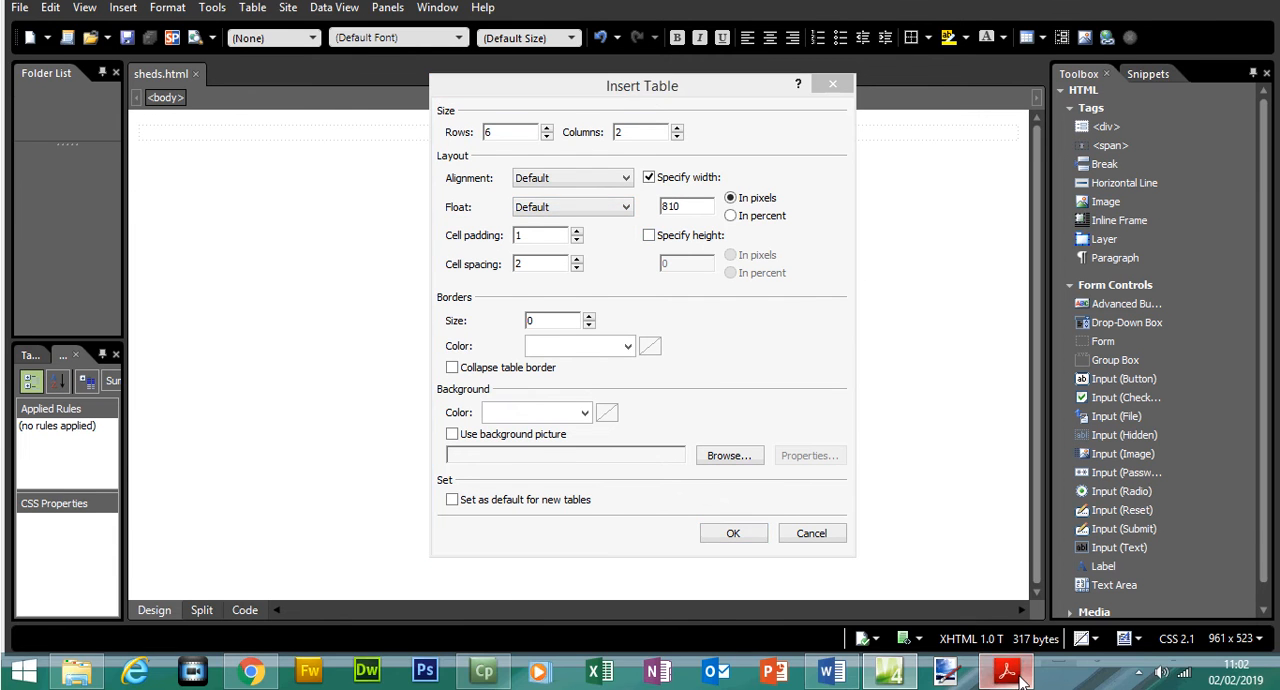
{"action": "left_click", "coordinate": [1005, 670]}
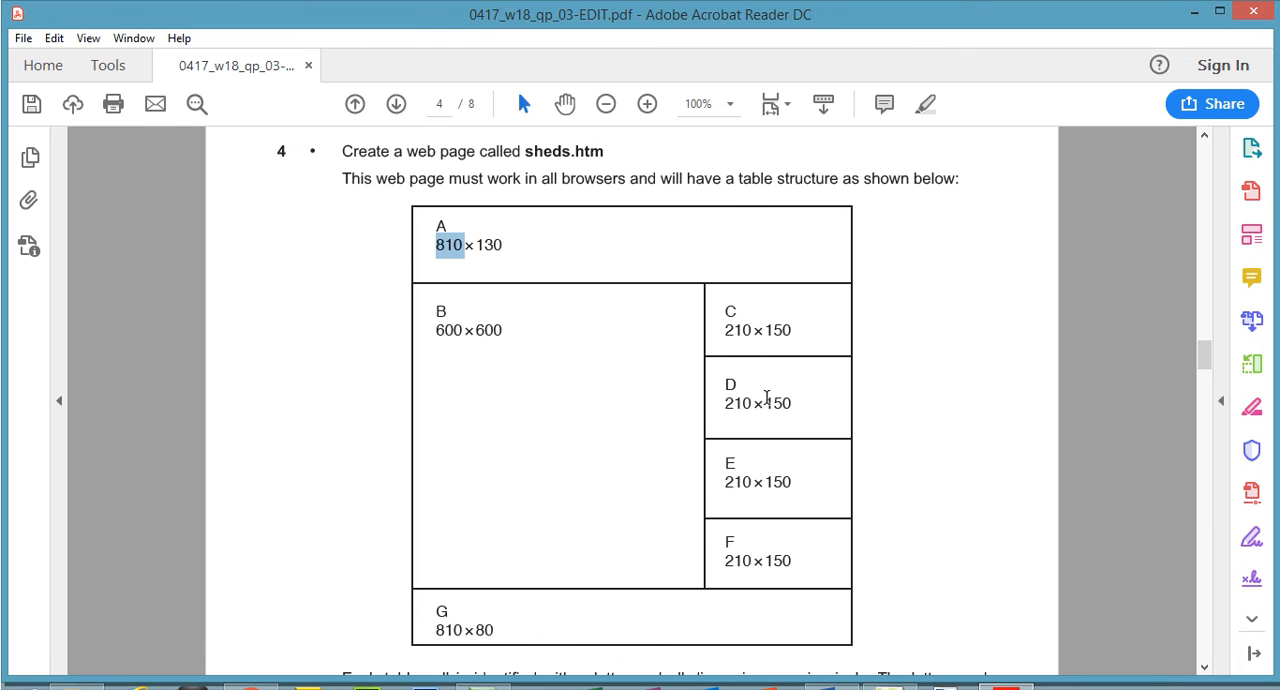
{"action": "left_click", "coordinate": [1010, 668]}
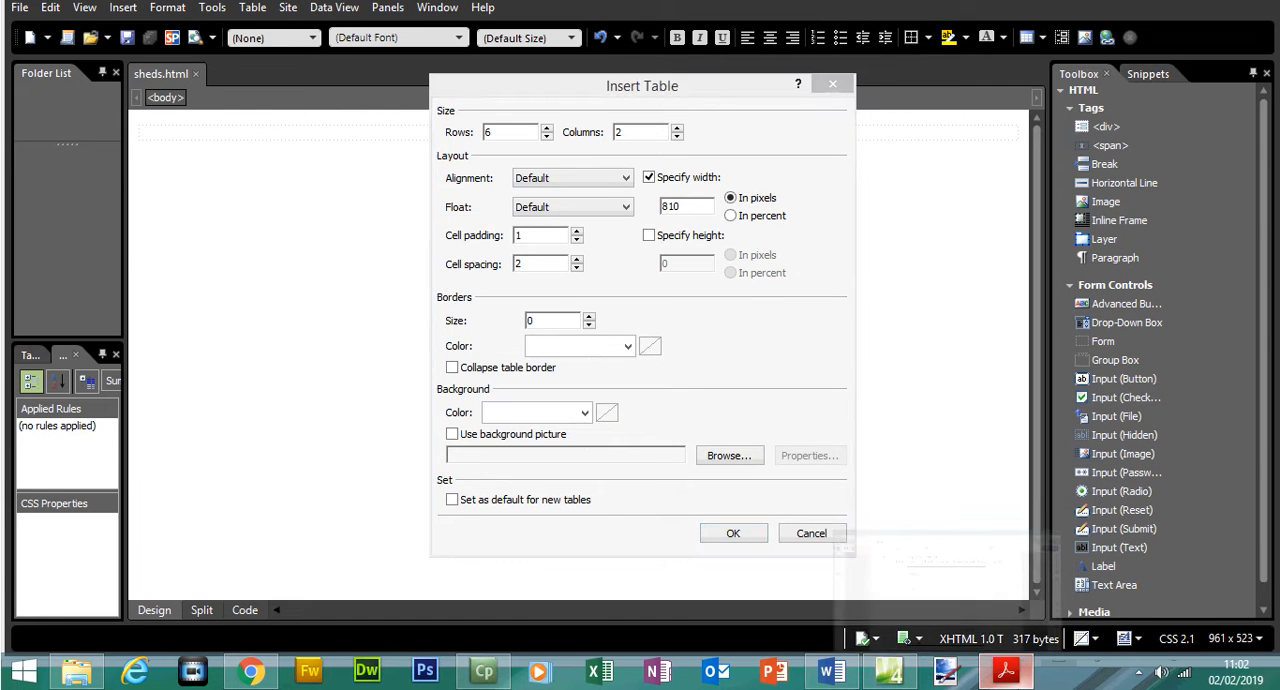
{"action": "left_click", "coordinate": [1007, 671]}
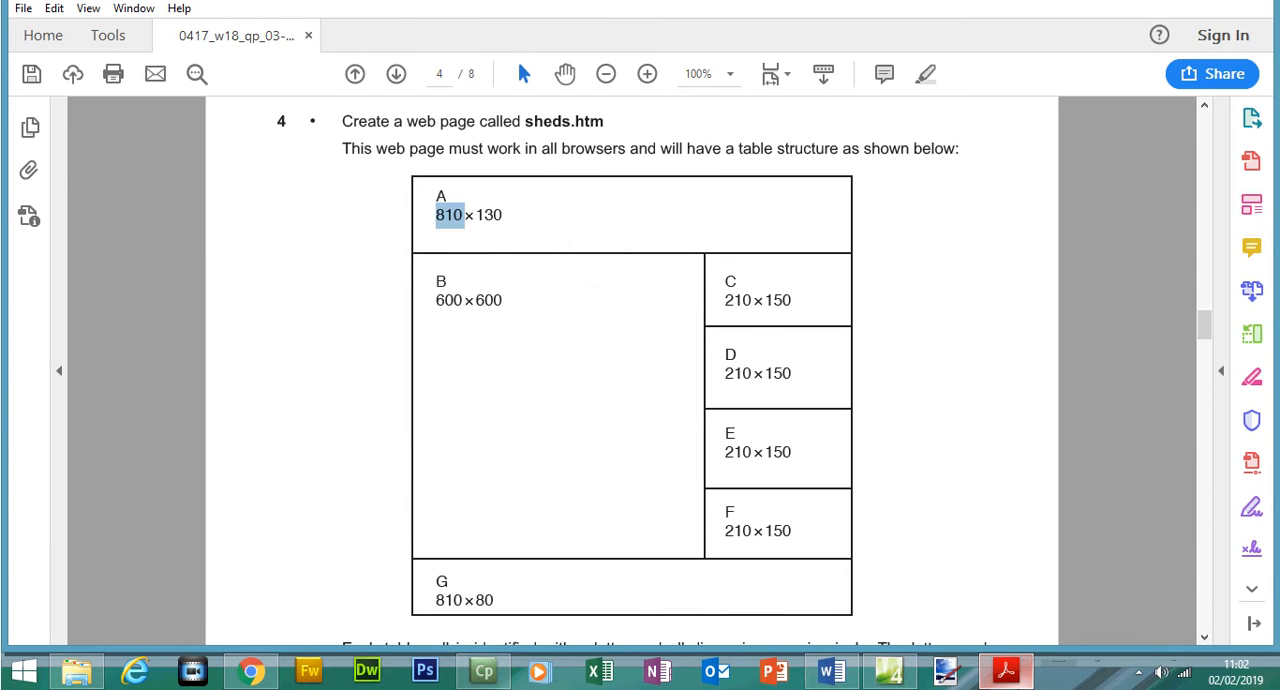
{"action": "key", "text": "alt+Tab"}
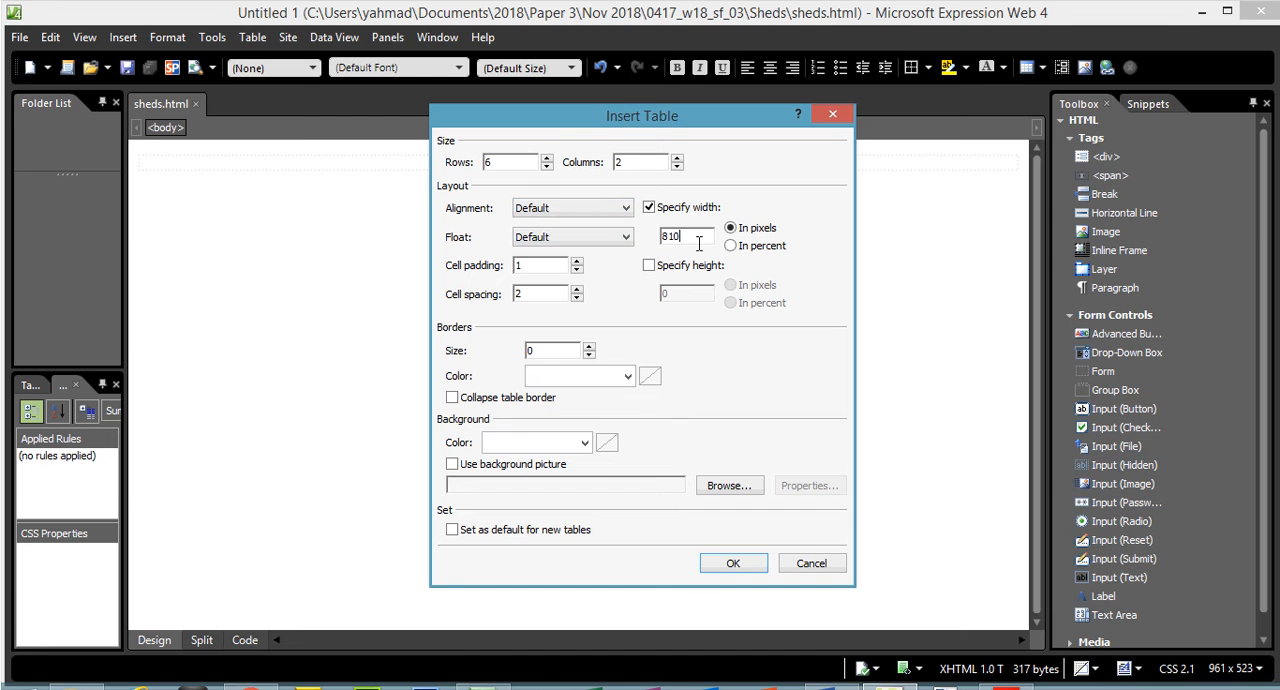
{"action": "key", "text": "alt+Tab"}
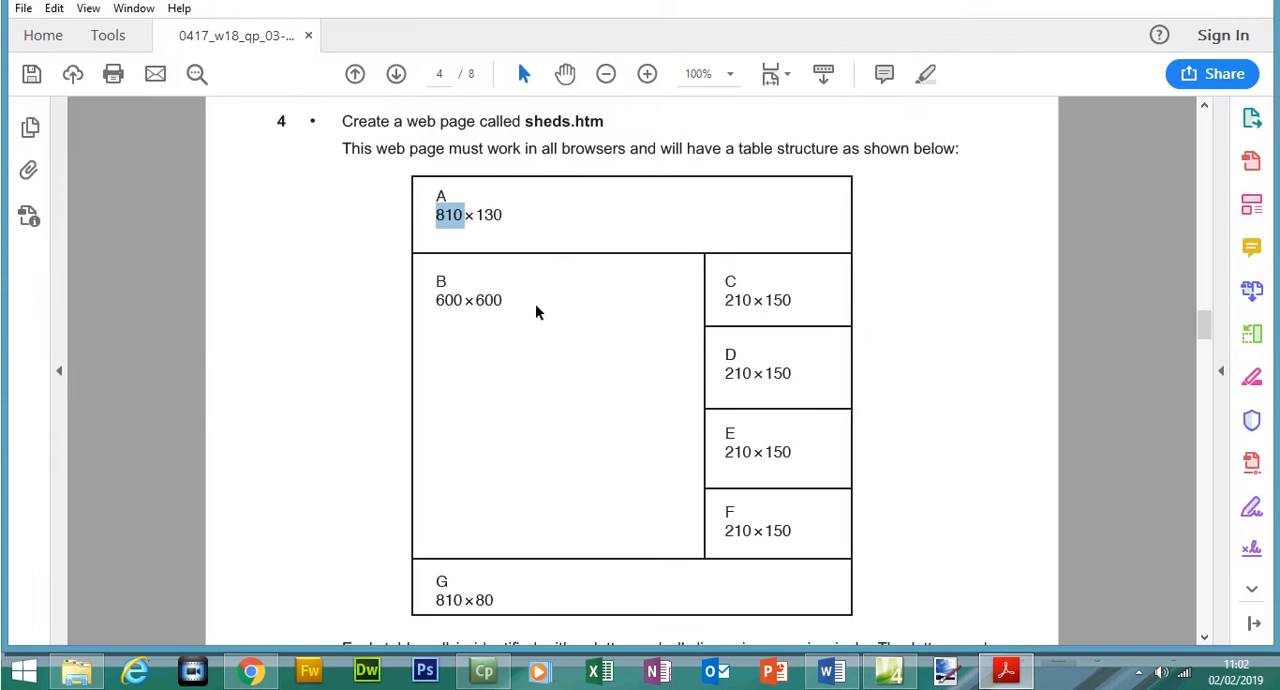
{"action": "key", "text": "alt+Tab"}
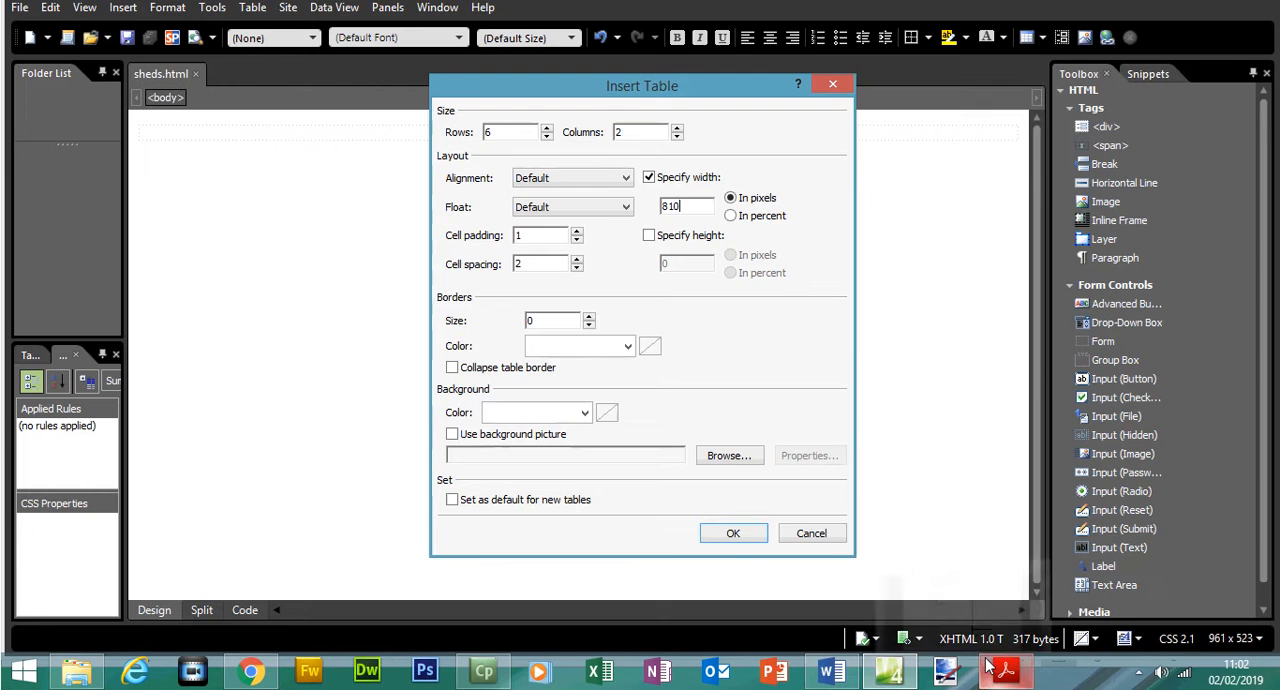
{"action": "left_click", "coordinate": [735, 535]}
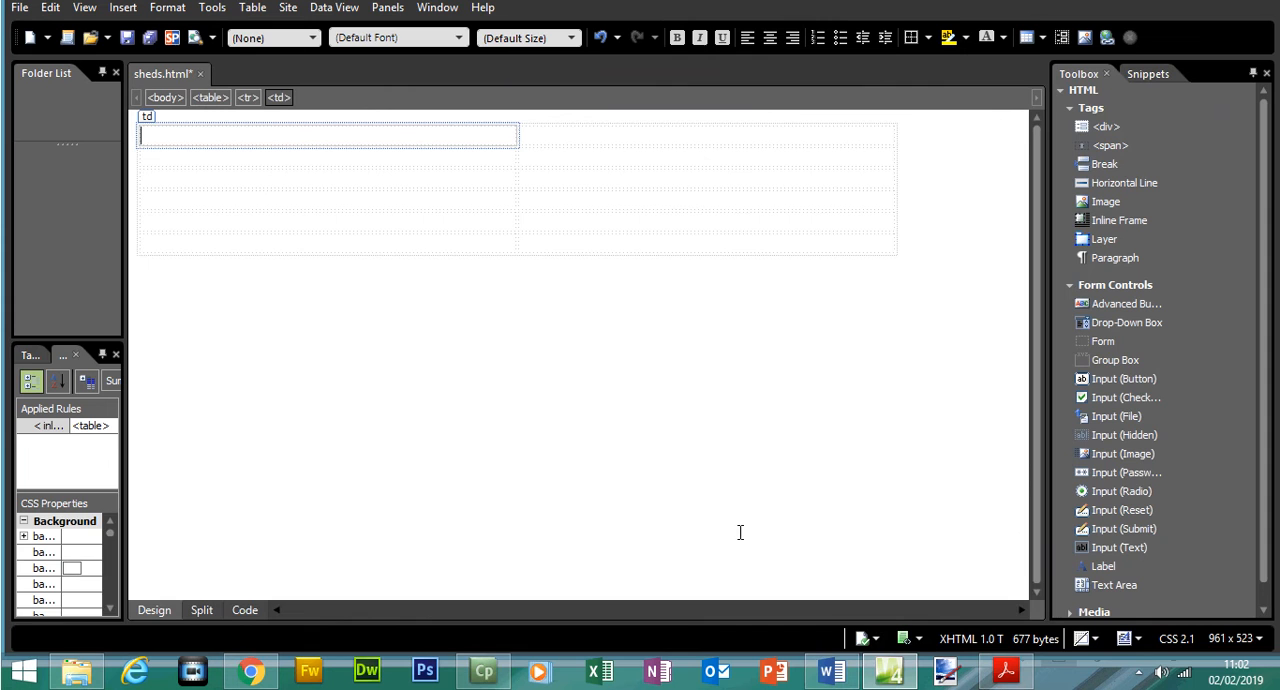
- Check cells A and G in the exam paper's layout, and merge the two cells of the table's first row
{"action": "left_click", "coordinate": [1018, 677]}
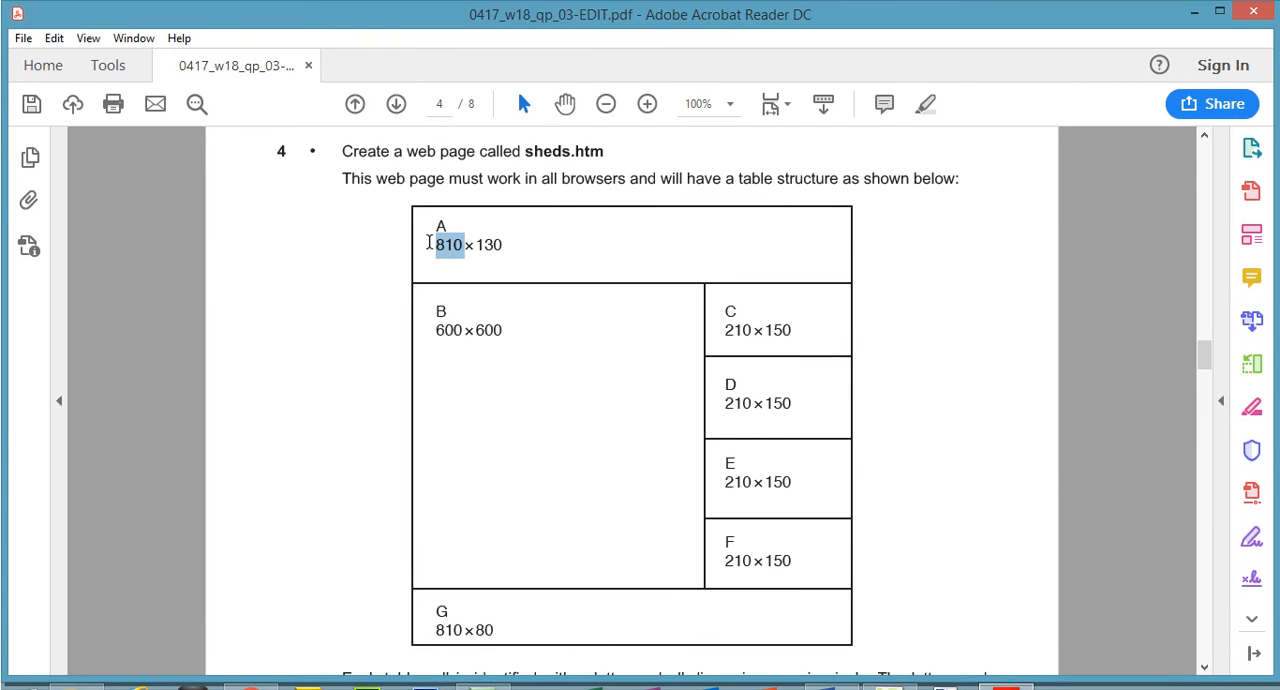
{"action": "left_click_drag", "start_coordinate": [429, 242], "coordinate": [502, 244]}
{"action": "left_click", "coordinate": [436, 614]}
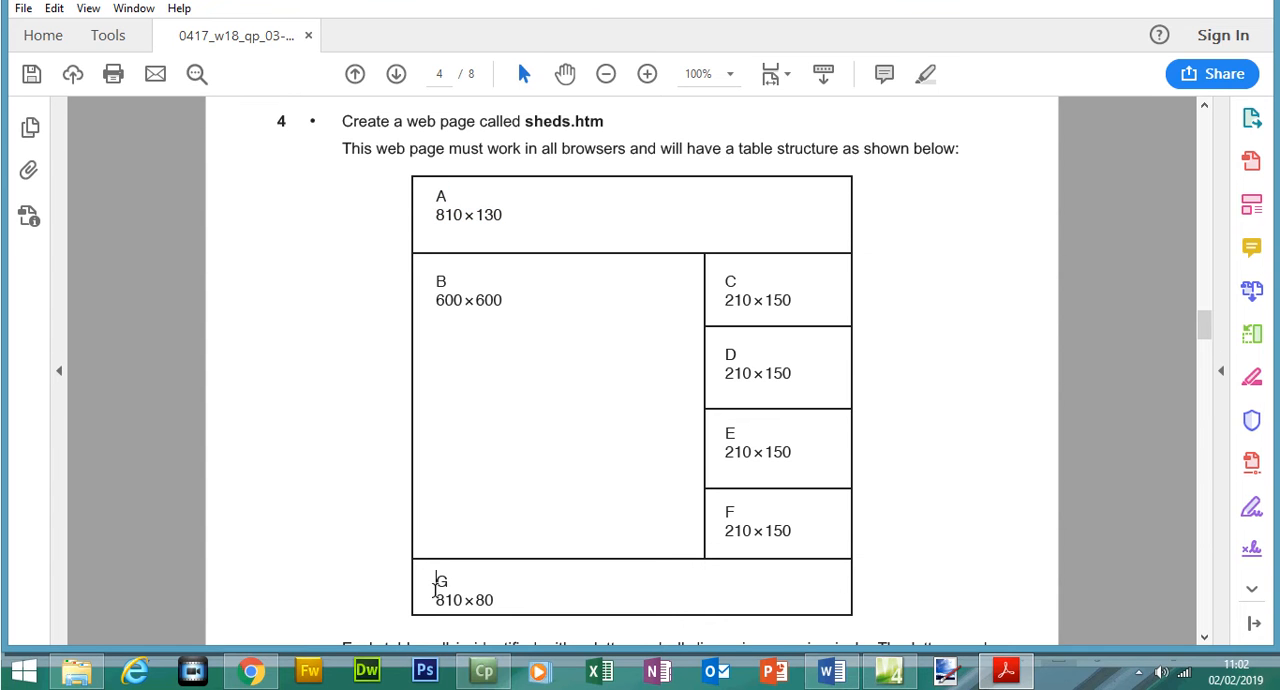
{"action": "left_click_drag", "start_coordinate": [435, 585], "coordinate": [491, 595]}
{"action": "left_click", "coordinate": [1012, 674]}
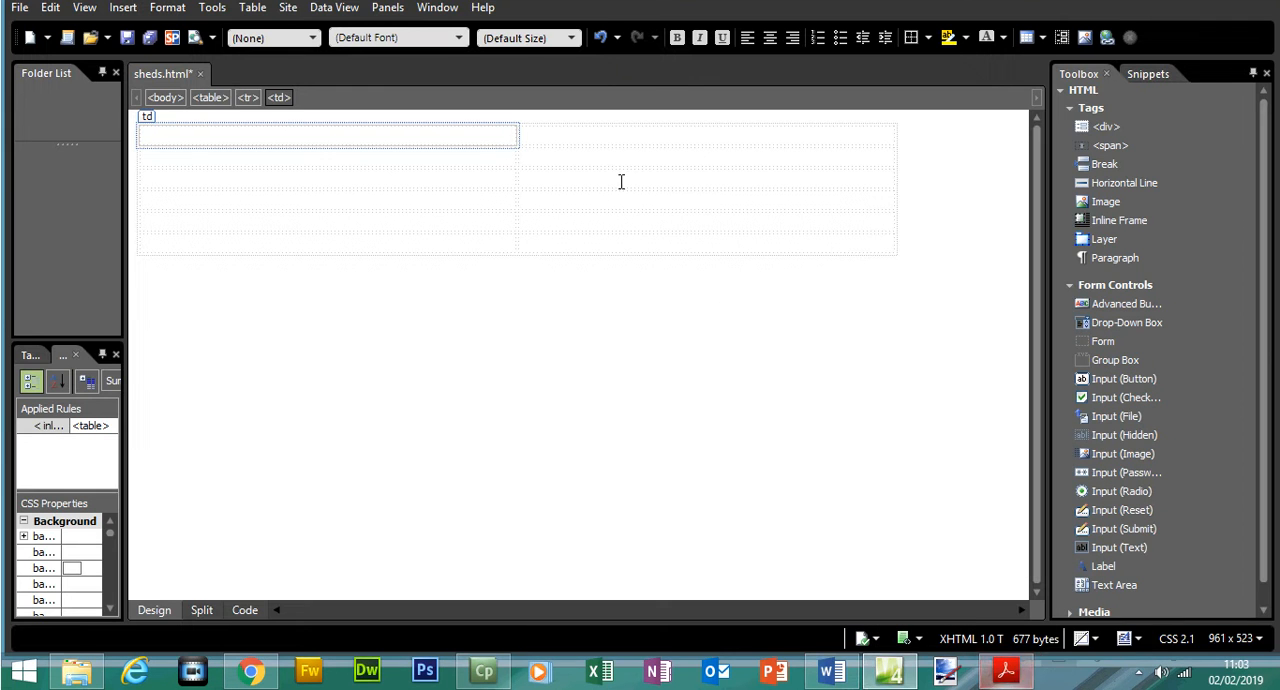
{"action": "left_click_drag", "start_coordinate": [481, 138], "coordinate": [567, 166]}
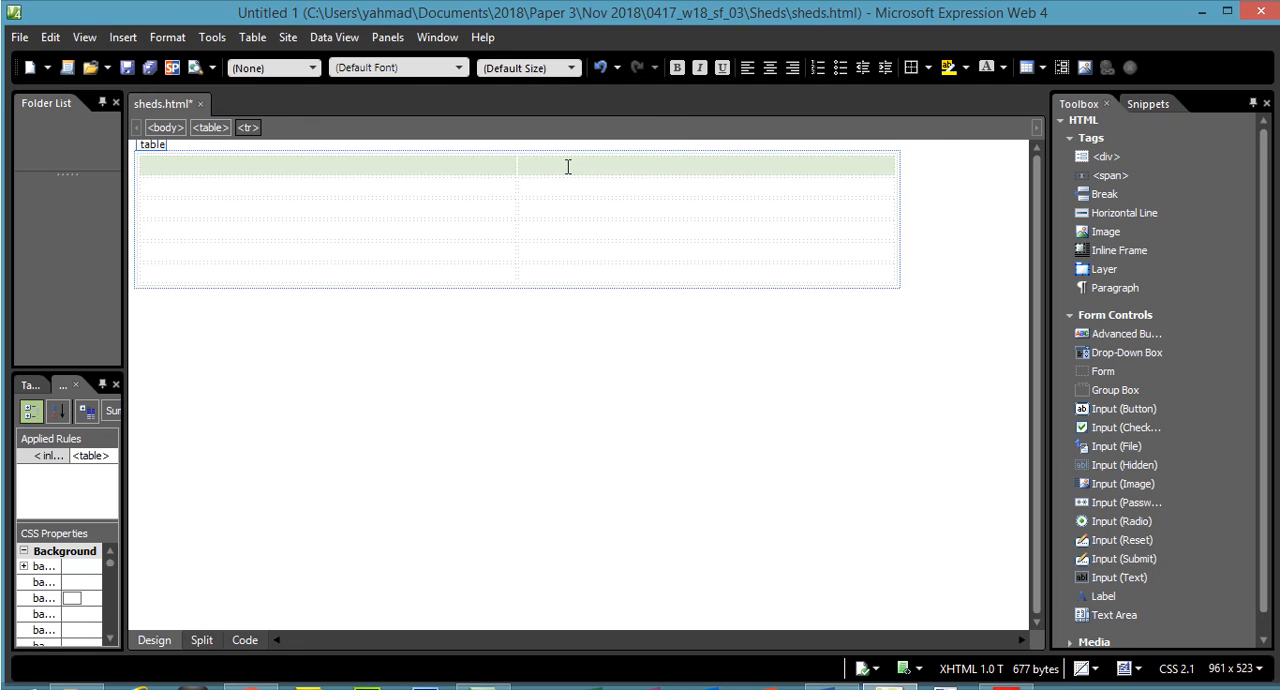
{"action": "right_click", "coordinate": [568, 168]}
{"action": "mouse_move", "coordinate": [670, 320]}
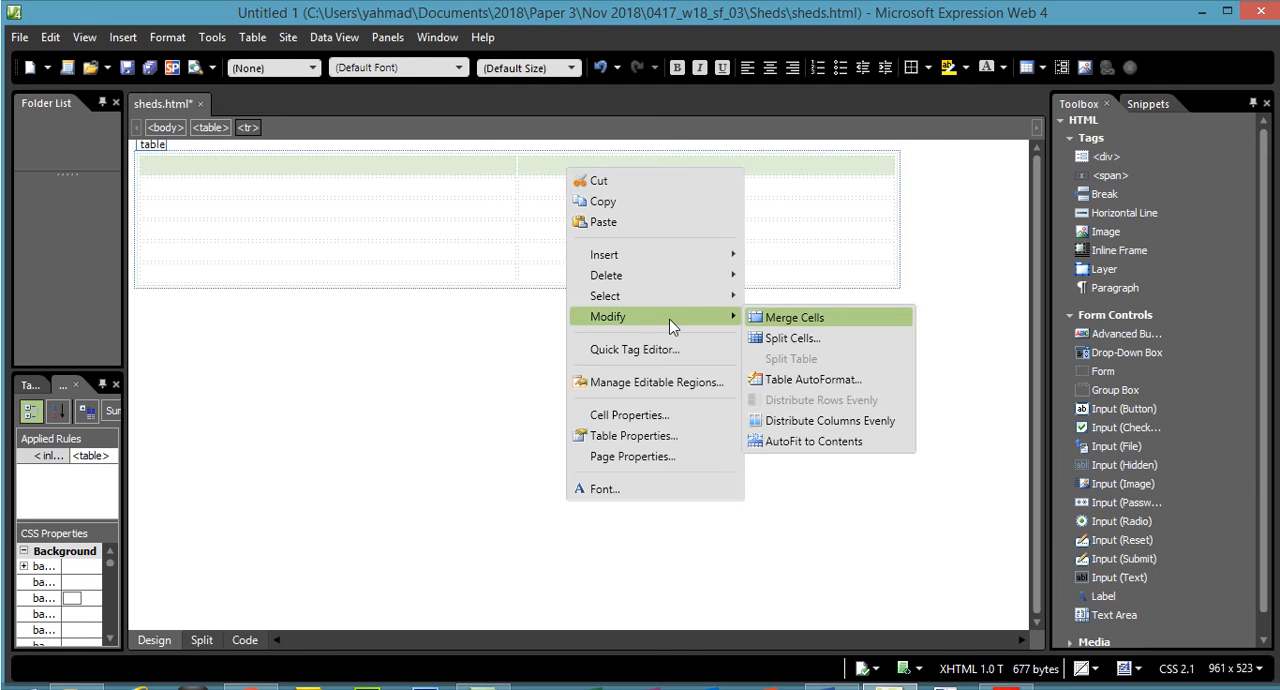
{"action": "left_click", "coordinate": [770, 320]}
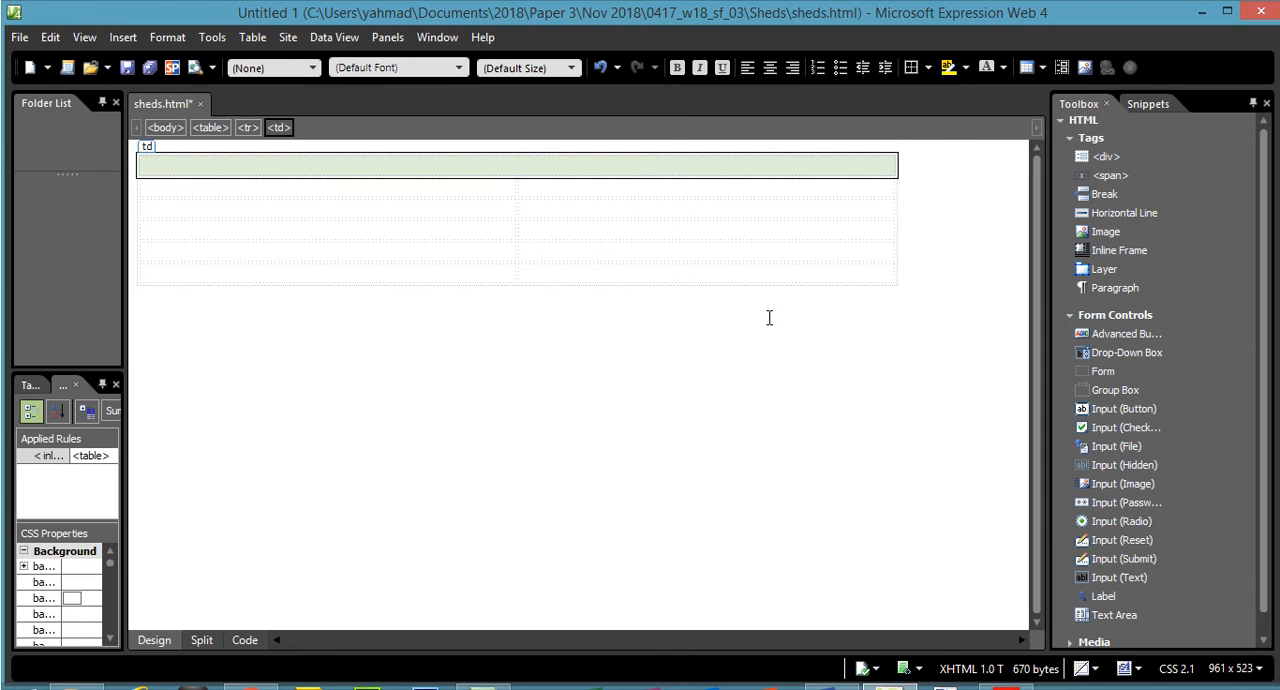
- Merge the two cells of the table's last row, and check the structure against the exam paper's layout
{"action": "left_click", "coordinate": [482, 277]}
{"action": "left_click", "coordinate": [487, 163]}
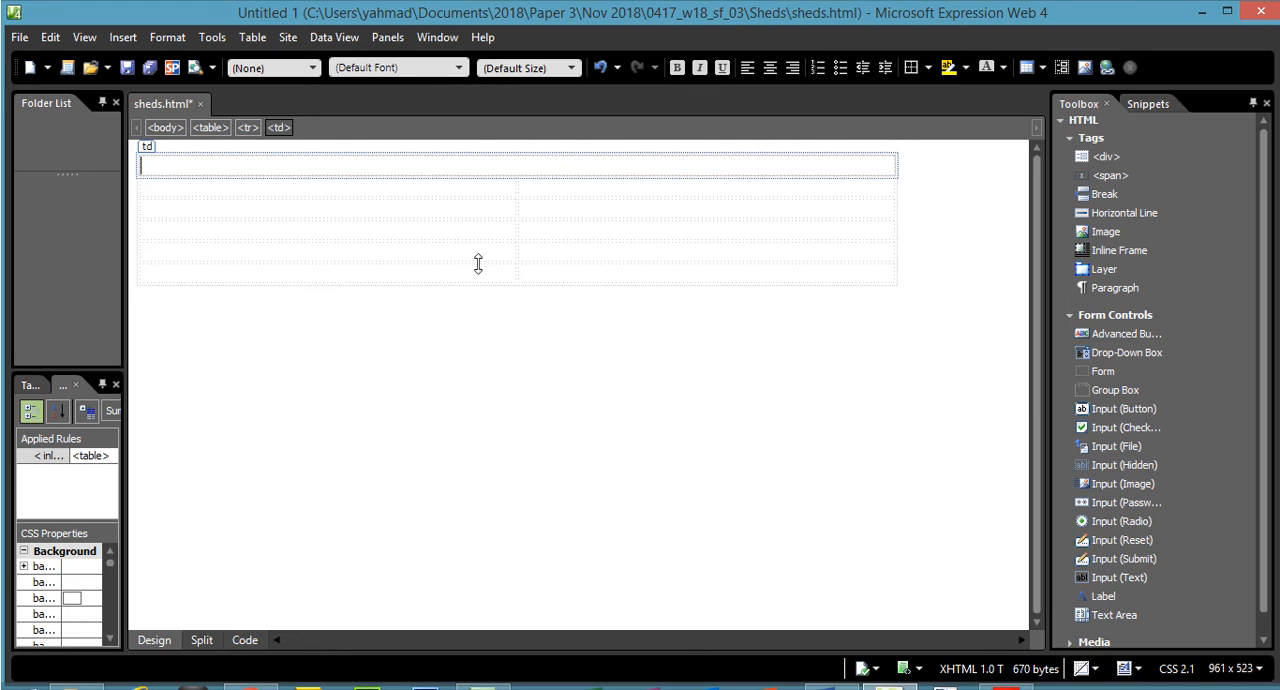
{"action": "left_click_drag", "start_coordinate": [478, 272], "coordinate": [545, 271]}
{"action": "right_click", "coordinate": [548, 272]}
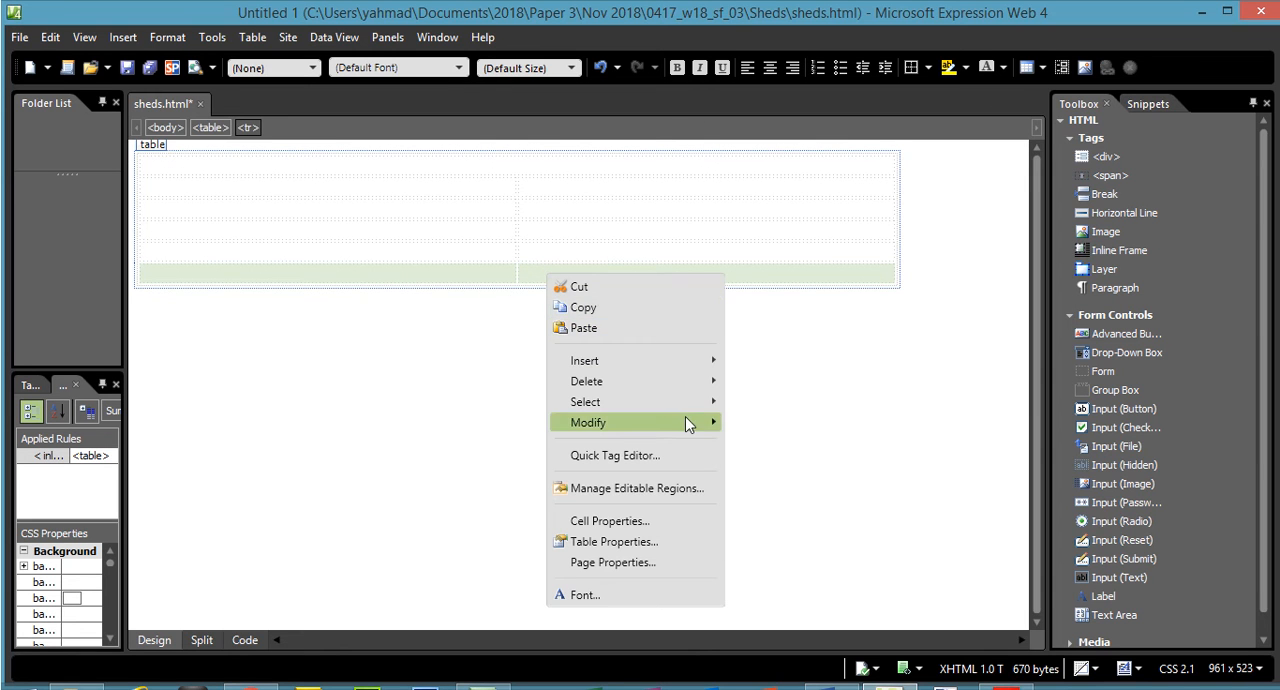
{"action": "mouse_move", "coordinate": [688, 423]}
{"action": "left_click", "coordinate": [746, 424]}
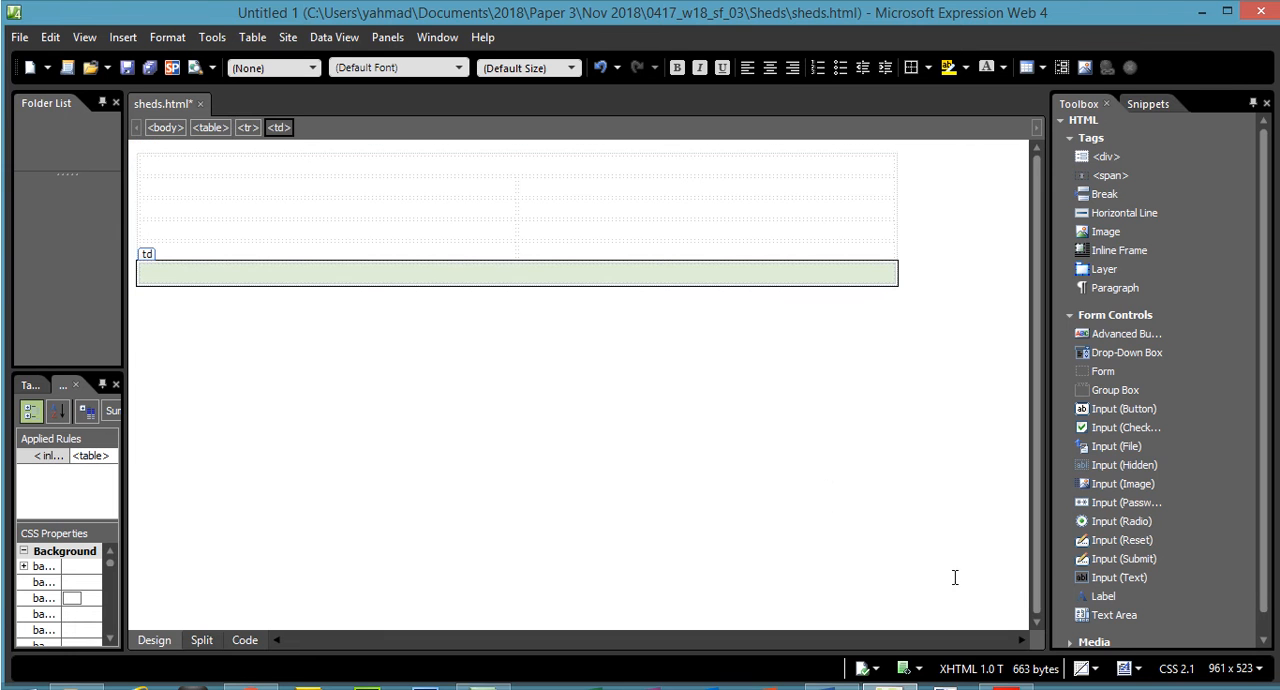
{"action": "left_click", "coordinate": [1007, 689]}
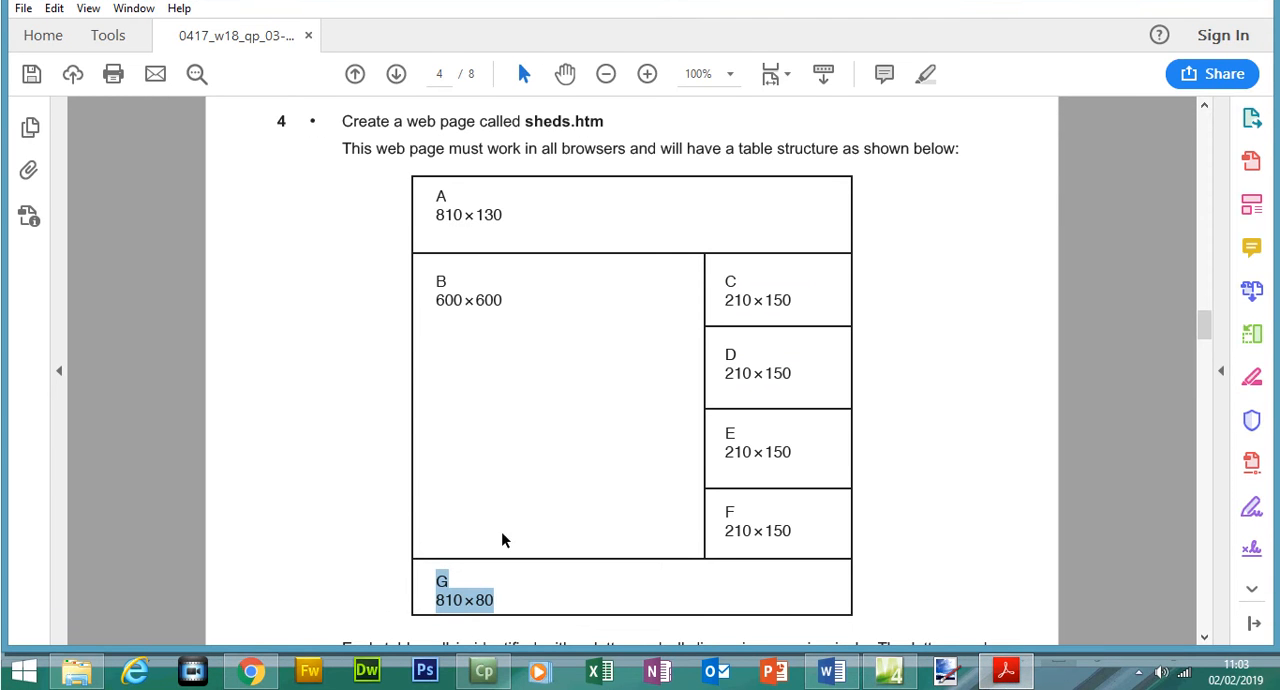
{"action": "left_click", "coordinate": [1005, 670]}
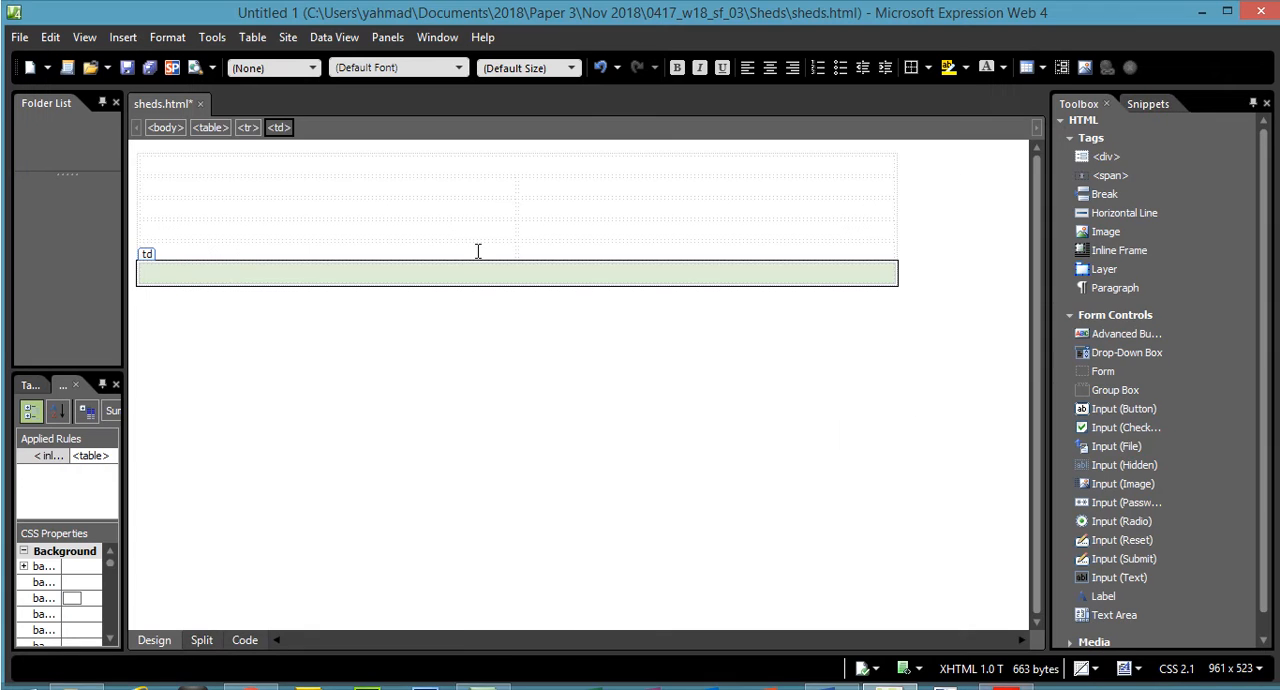
- Merge the four first-column cells between the top and bottom rows, and check cell A's height in the exam paper
{"action": "left_click_drag", "start_coordinate": [469, 192], "coordinate": [473, 257]}
{"action": "right_click", "coordinate": [473, 257]}
{"action": "mouse_move", "coordinate": [629, 400]}
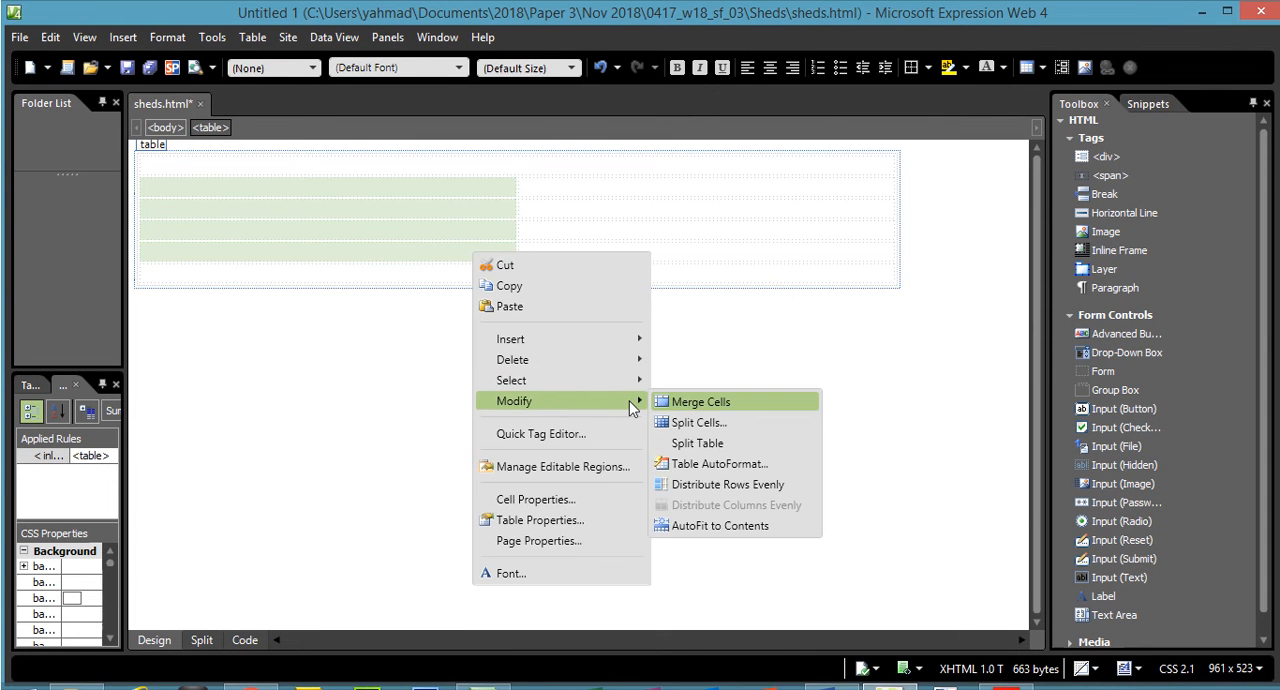
{"action": "left_click", "coordinate": [688, 403]}
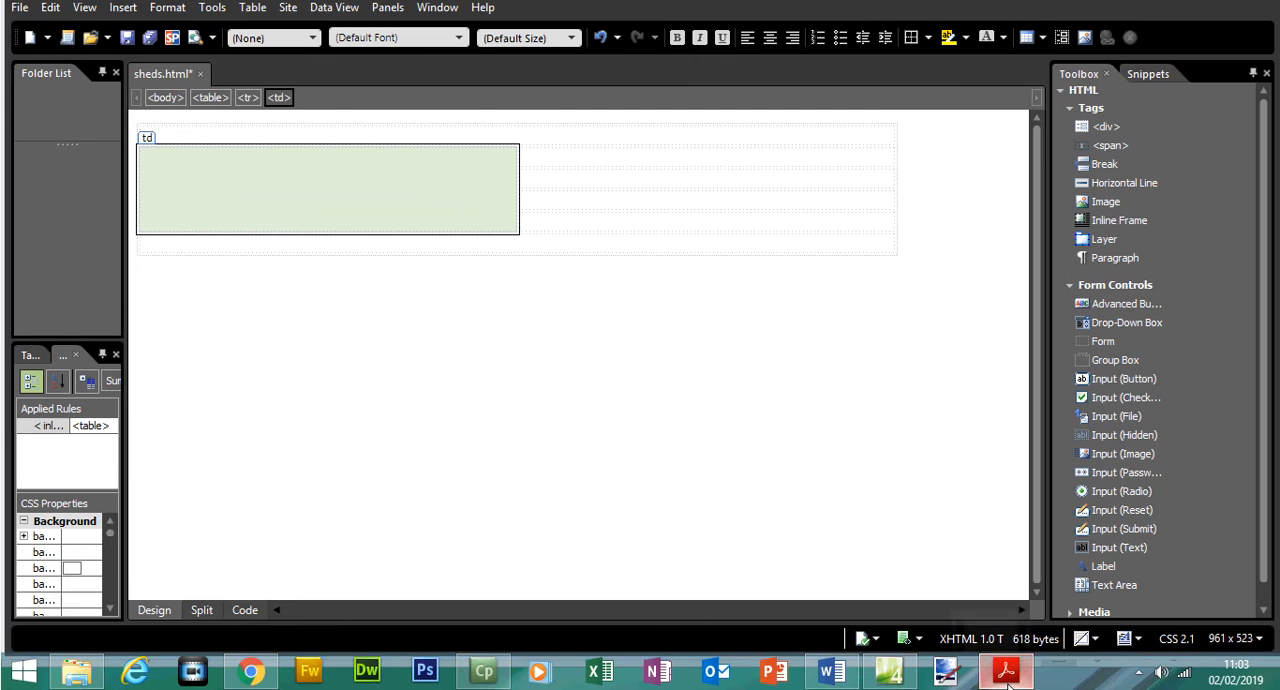
{"action": "left_click", "coordinate": [1005, 670]}
{"action": "left_click_drag", "start_coordinate": [476, 215], "coordinate": [505, 216]}
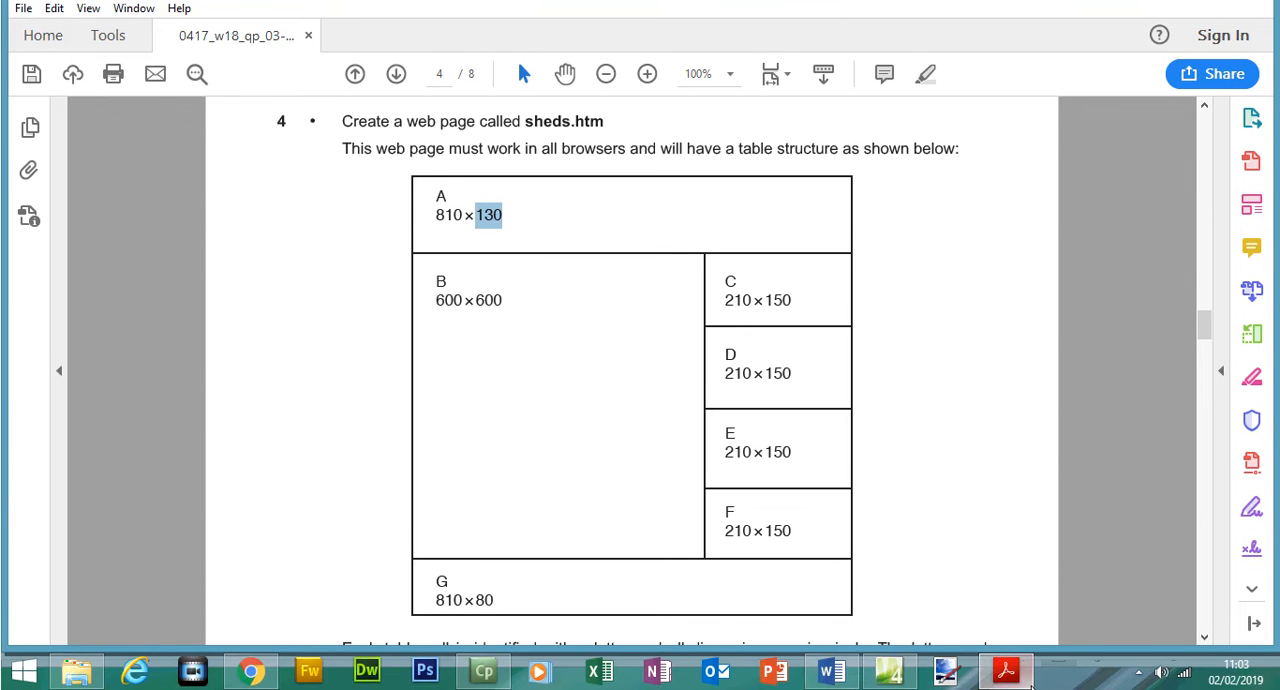
{"action": "left_click", "coordinate": [1008, 672]}
- Set the height of the table's first-row cell to 130 pixels, rechecking the exam paper's layout
{"action": "left_click", "coordinate": [515, 144]}
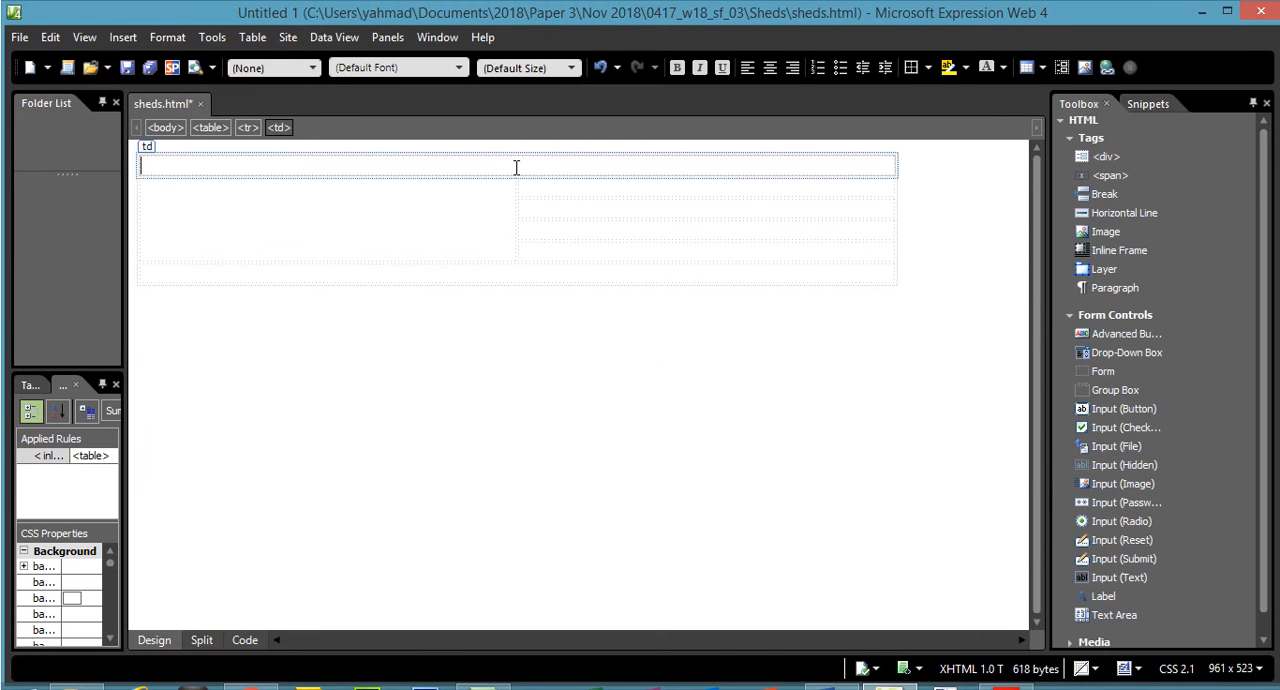
{"action": "right_click", "coordinate": [515, 144]}
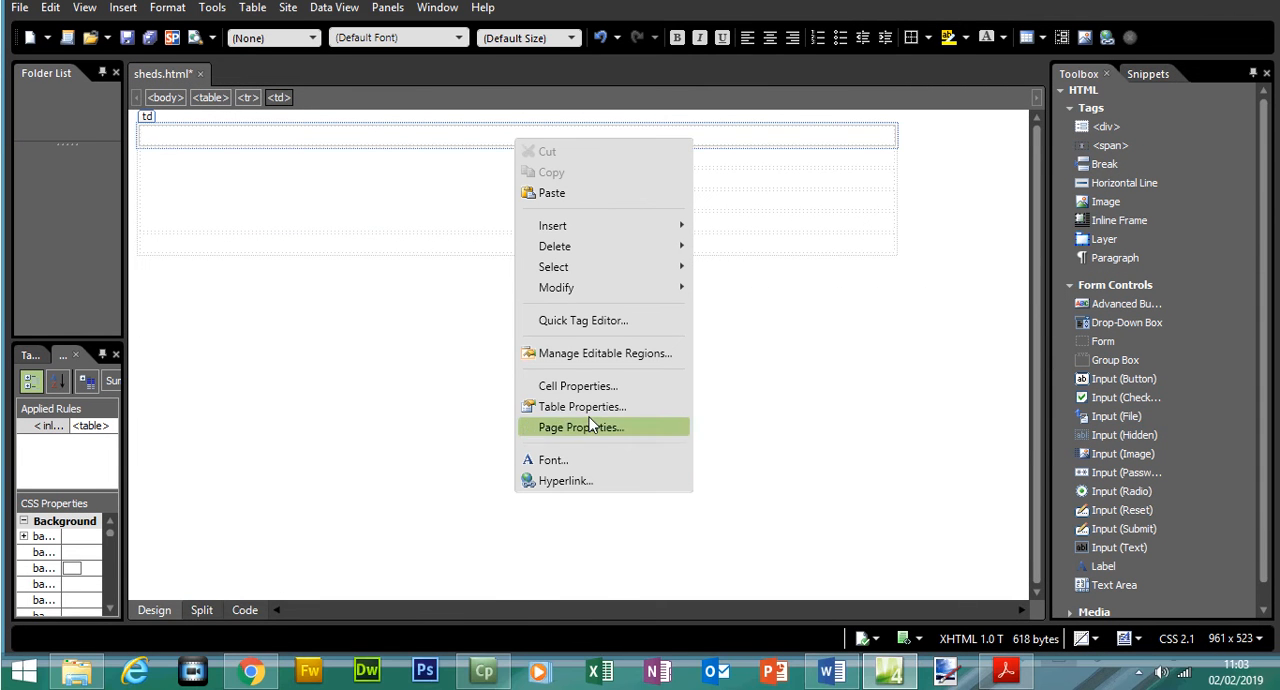
{"action": "left_click", "coordinate": [587, 420]}
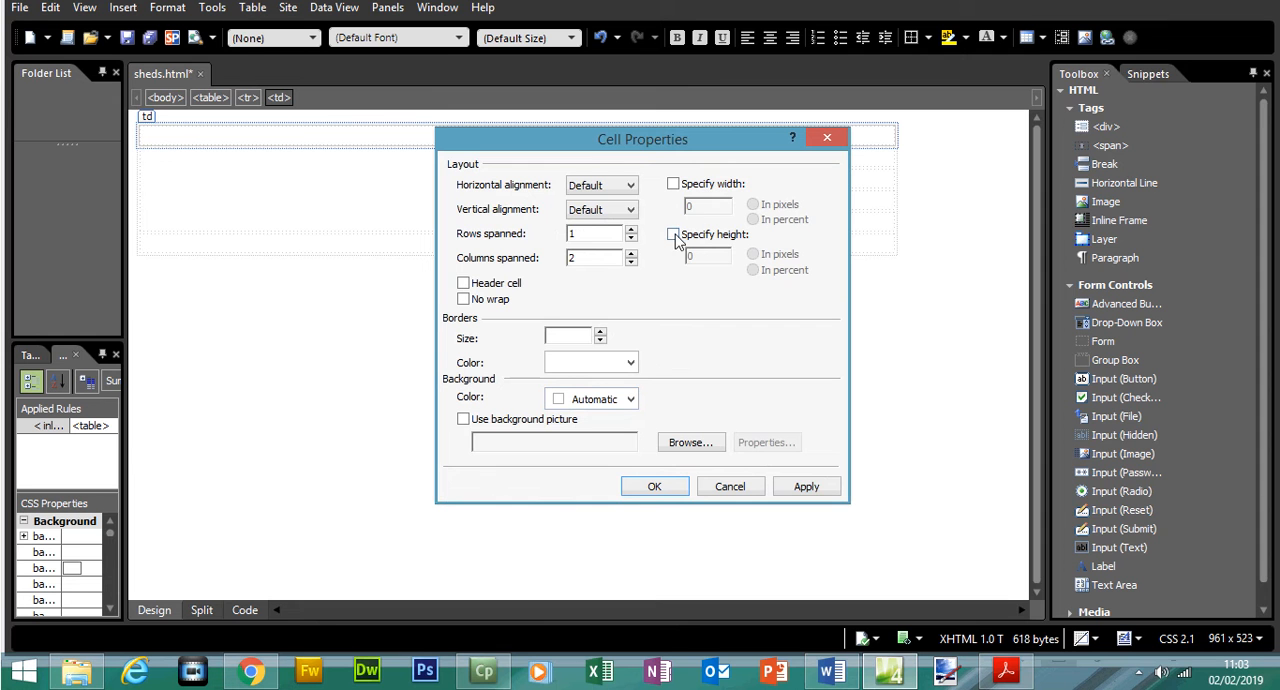
{"action": "left_click", "coordinate": [673, 234]}
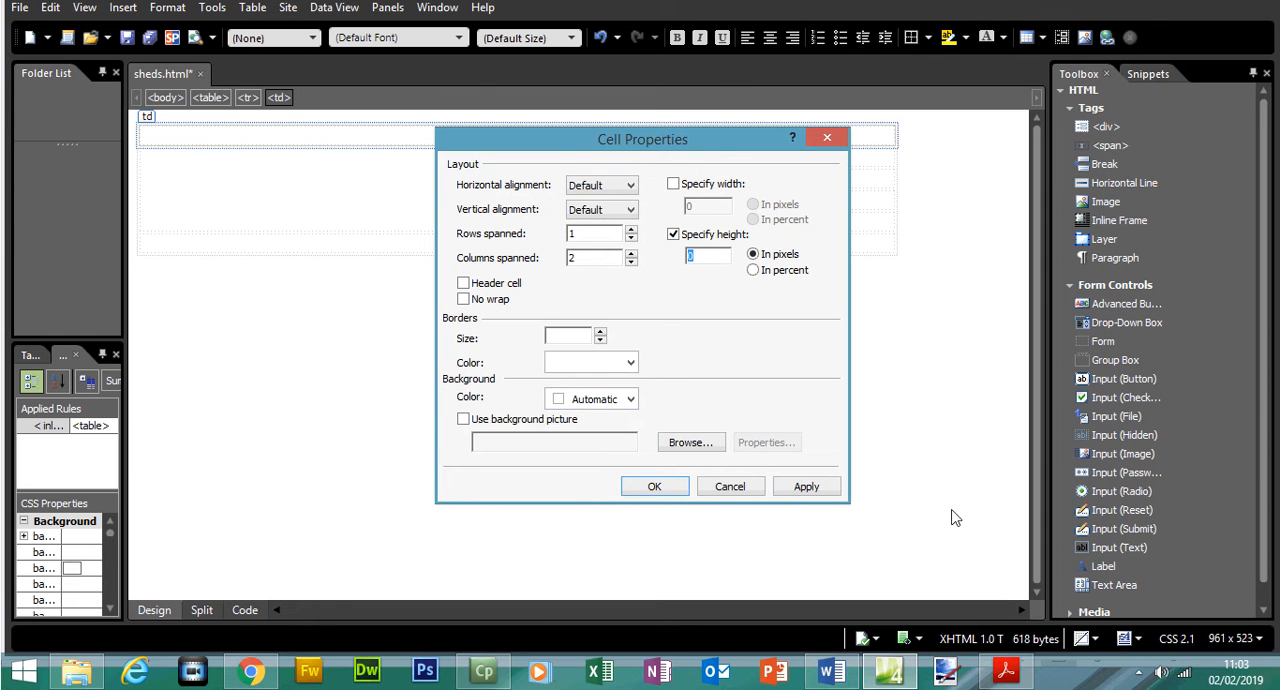
{"action": "left_click", "coordinate": [1006, 668]}
{"action": "left_click", "coordinate": [1006, 668]}
{"action": "left_click", "coordinate": [806, 487]}
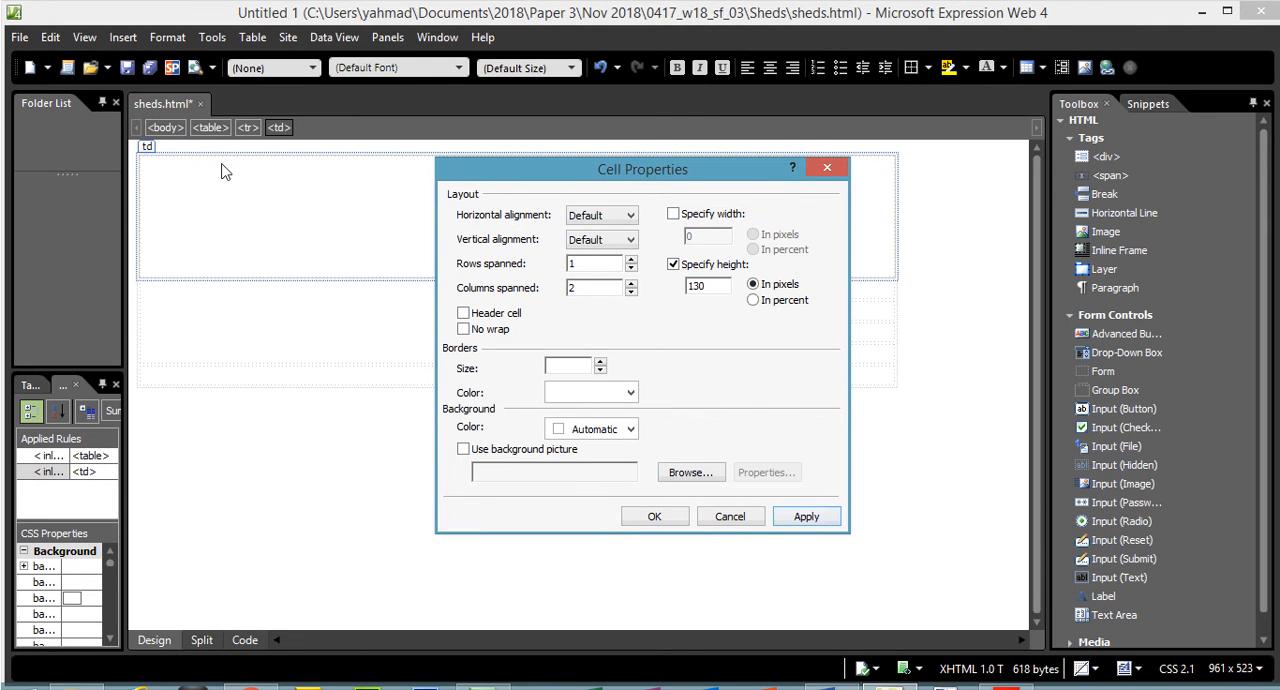
{"action": "left_click_drag", "start_coordinate": [696, 182], "coordinate": [705, 308]}
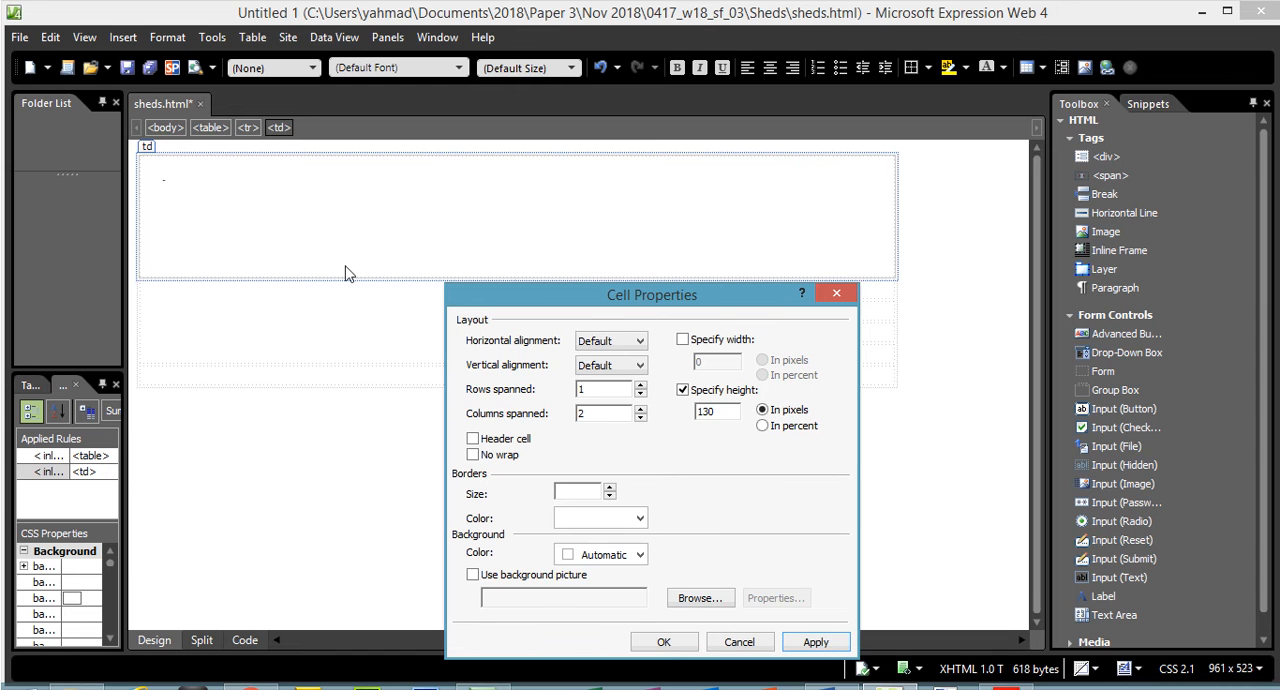
{"action": "left_click_drag", "start_coordinate": [597, 306], "coordinate": [577, 207]}
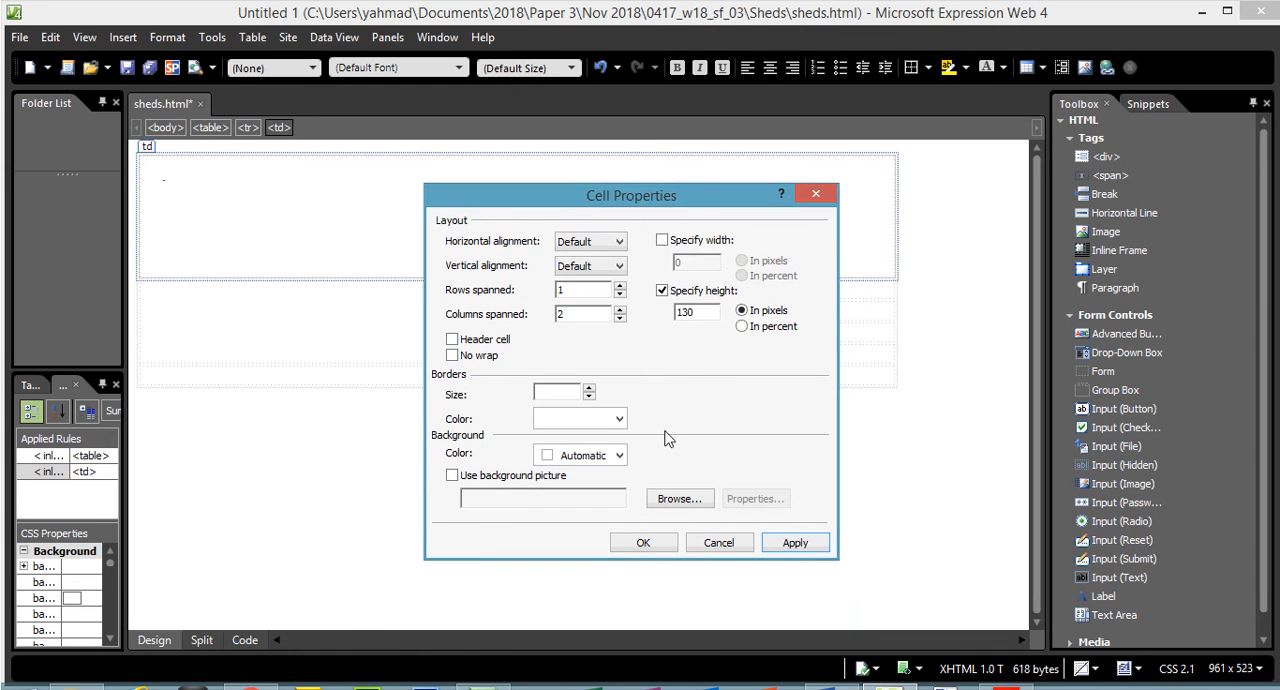
{"action": "left_click", "coordinate": [643, 542]}
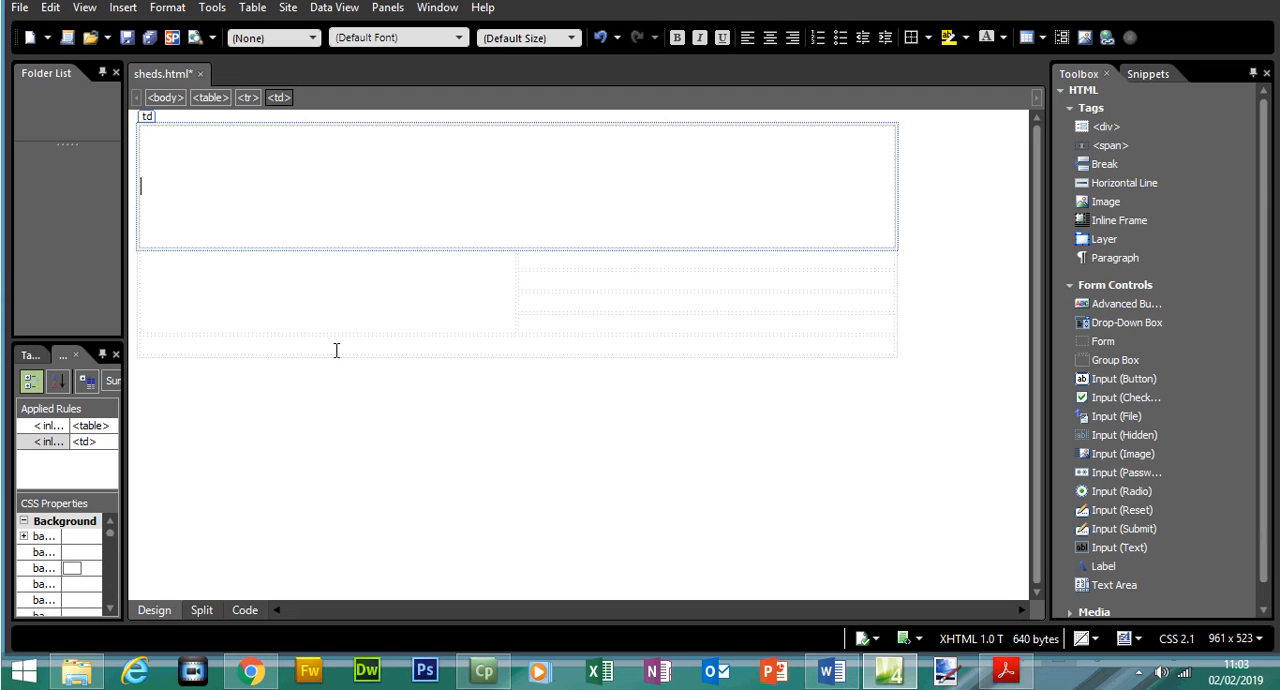
- Check cell G's height in the exam paper, and set the table's last-row cell to a height of 80 pixels
{"action": "left_click", "coordinate": [1006, 672]}
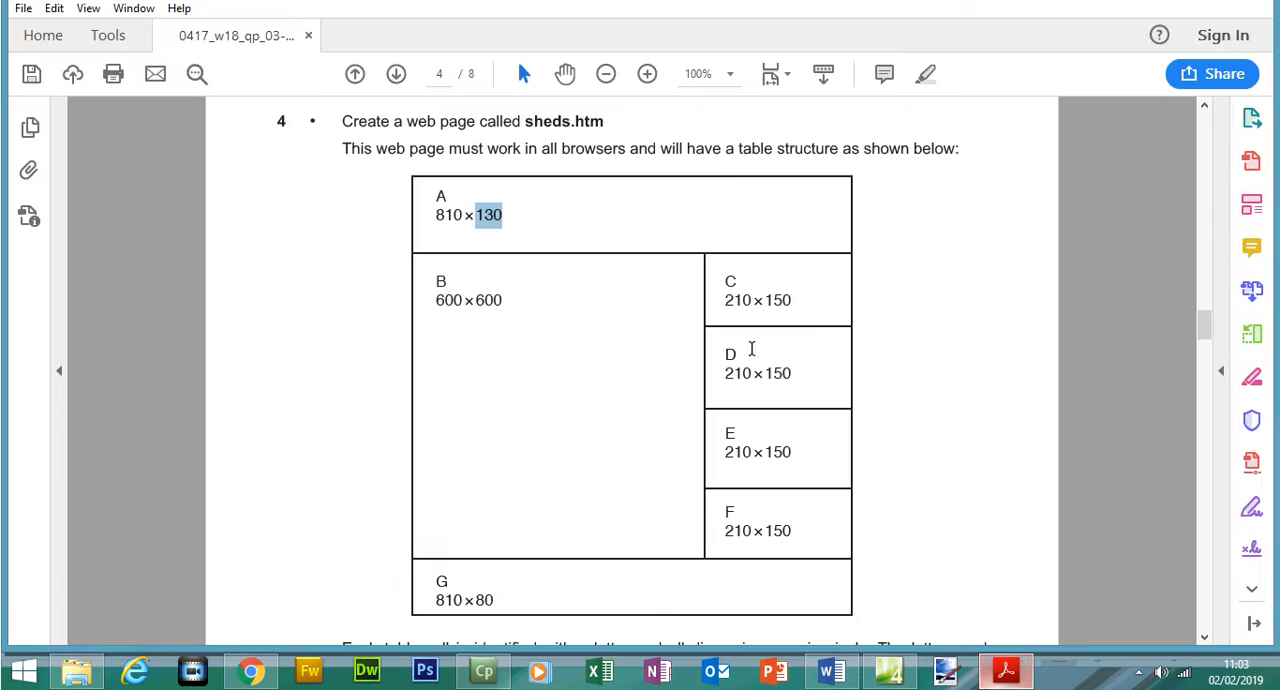
{"action": "left_click_drag", "start_coordinate": [494, 600], "coordinate": [477, 598]}
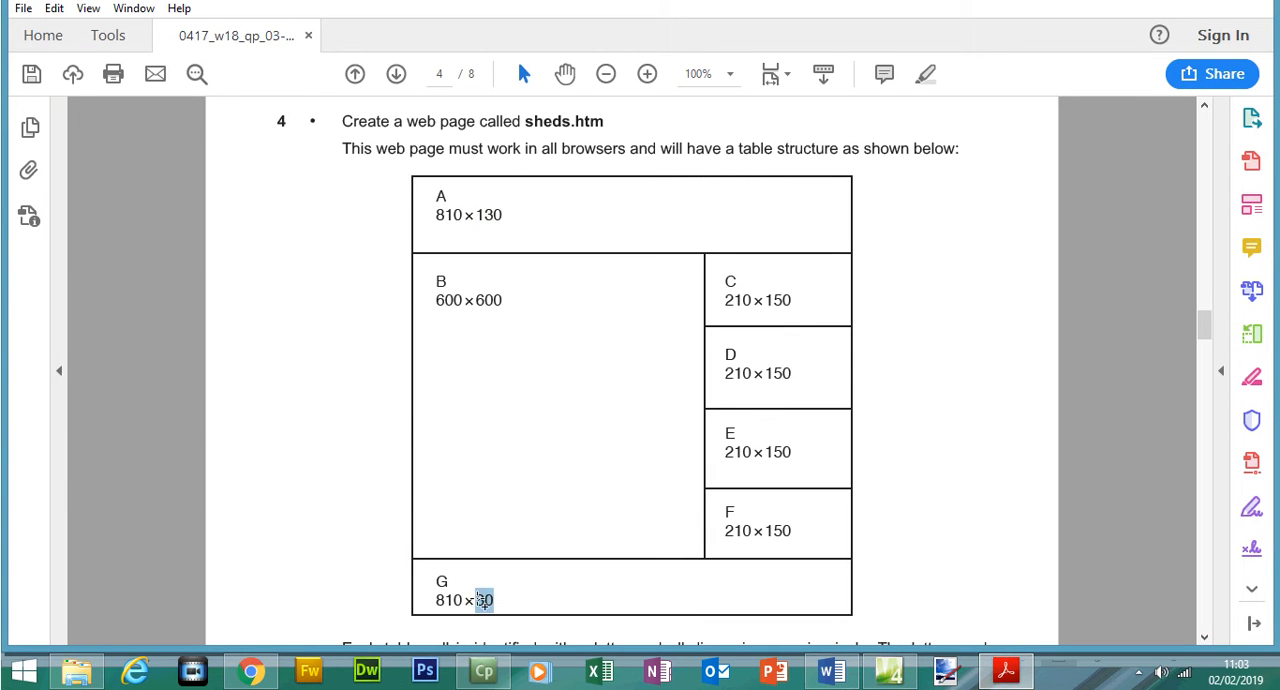
{"action": "left_click", "coordinate": [1010, 672]}
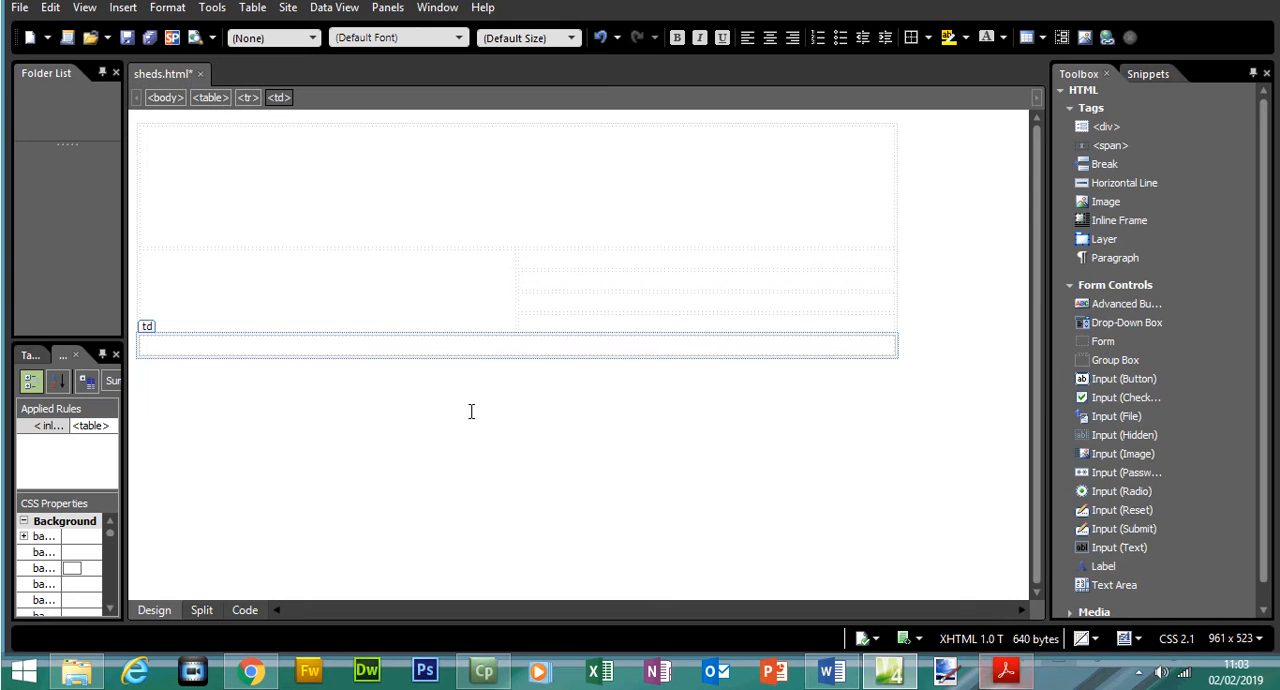
{"action": "right_click", "coordinate": [430, 348]}
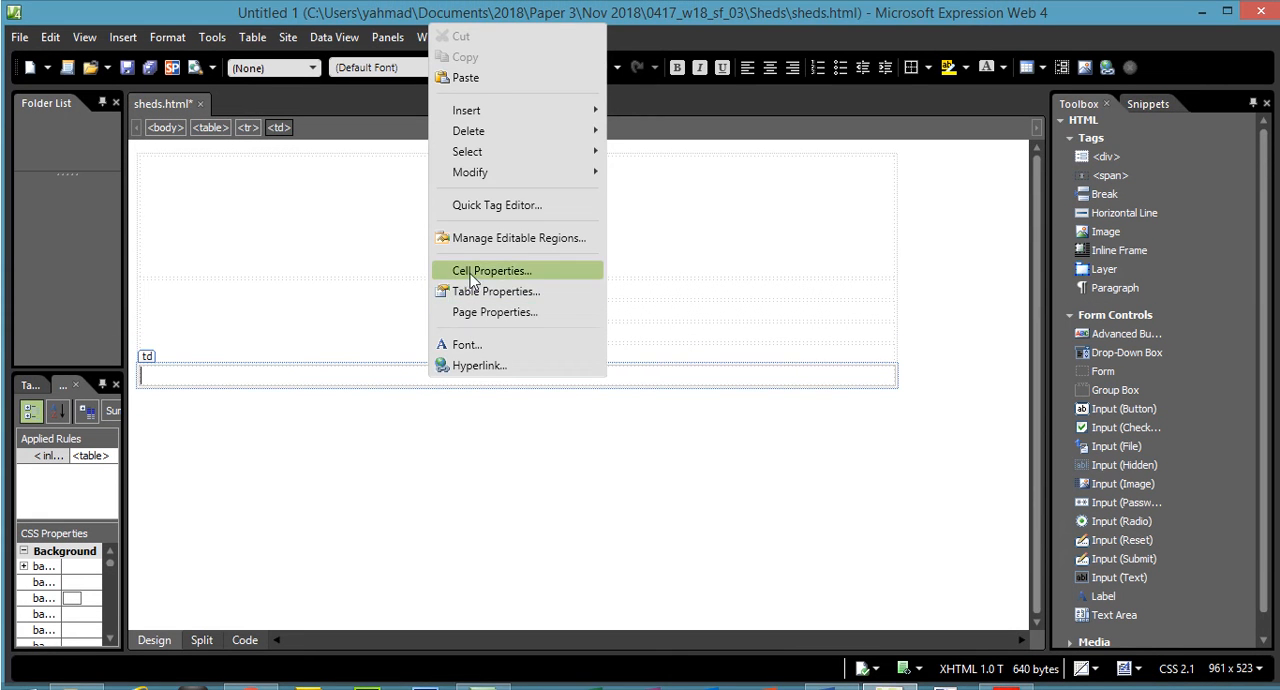
{"action": "left_click", "coordinate": [445, 238]}
{"action": "left_click", "coordinate": [672, 264]}
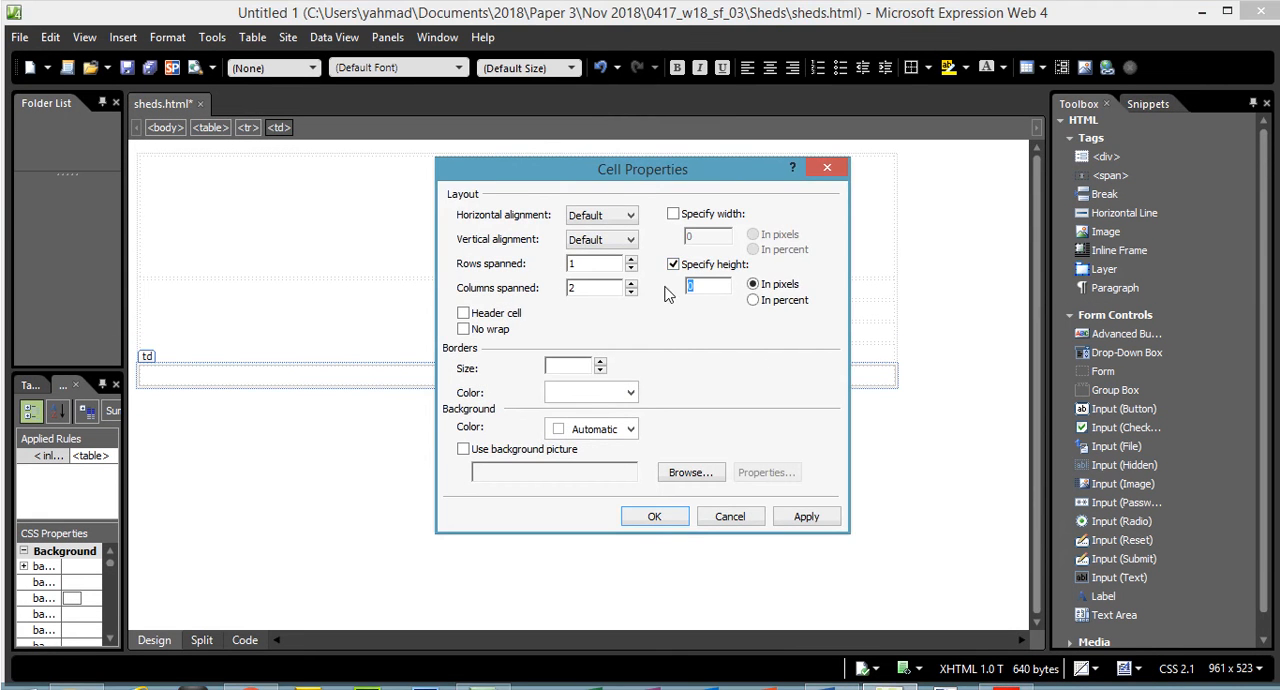
{"action": "type", "text": "80"}
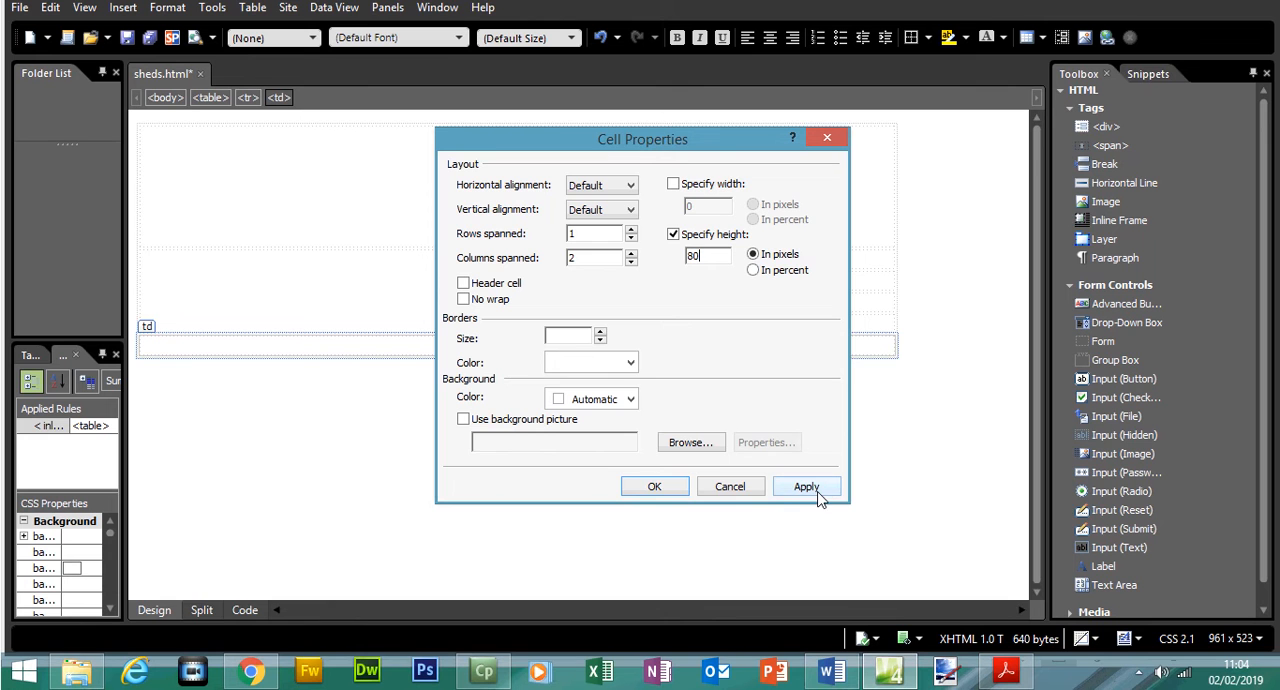
{"action": "left_click", "coordinate": [806, 487]}
{"action": "left_click", "coordinate": [630, 491]}
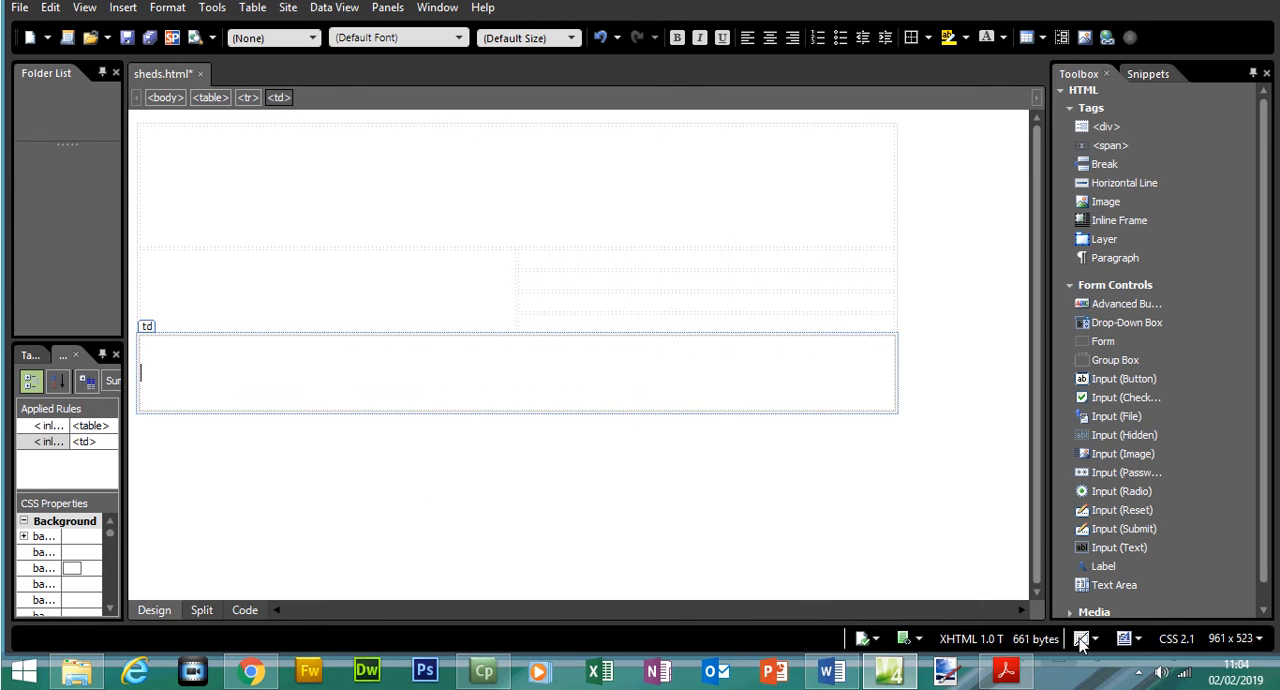
- Open the cell properties for the four unmerged second-column cells, and check cell C's dimensions in the exam paper
{"action": "left_click", "coordinate": [1006, 672]}
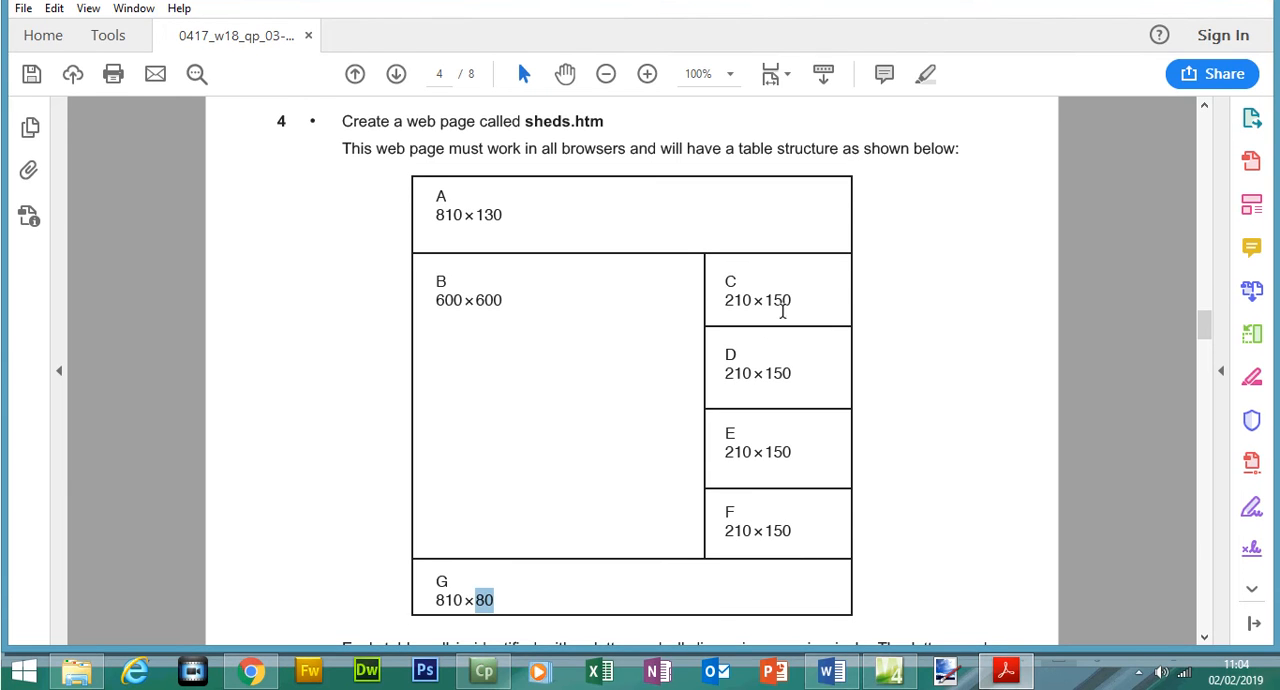
{"action": "left_click", "coordinate": [1014, 680]}
{"action": "left_click", "coordinate": [751, 267]}
{"action": "left_click_drag", "start_coordinate": [750, 286], "coordinate": [746, 340]}
{"action": "right_click", "coordinate": [745, 347]}
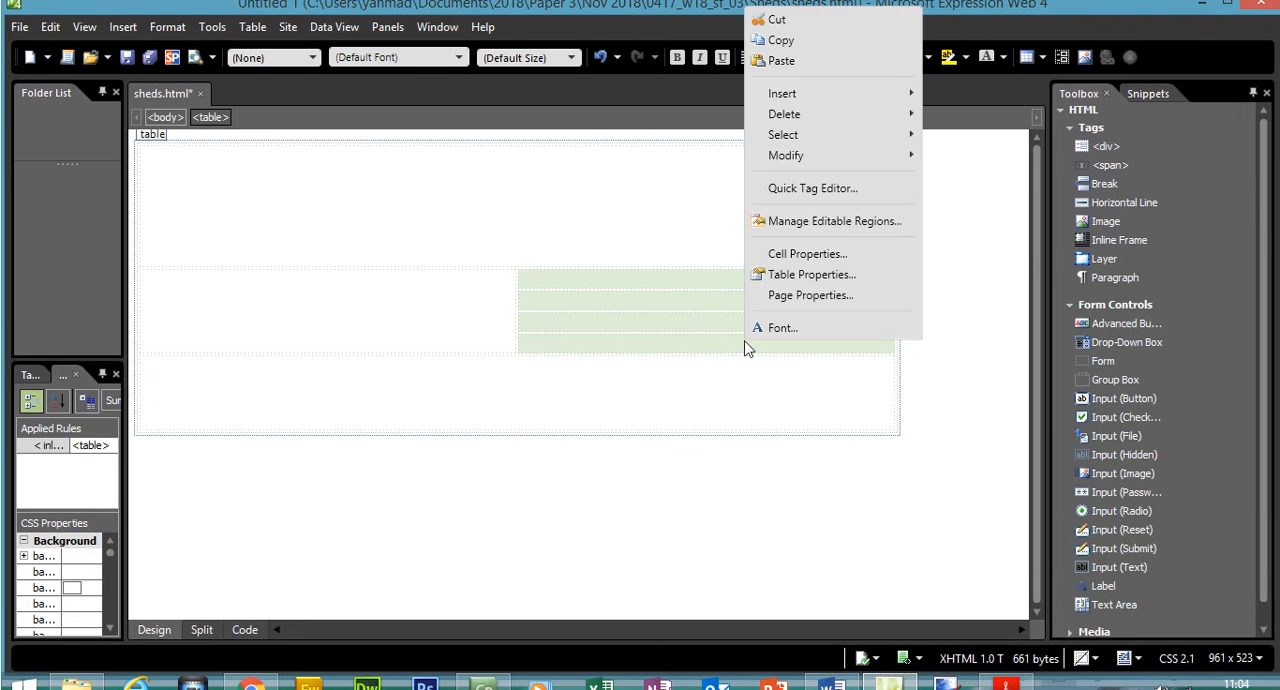
{"action": "left_click", "coordinate": [790, 254]}
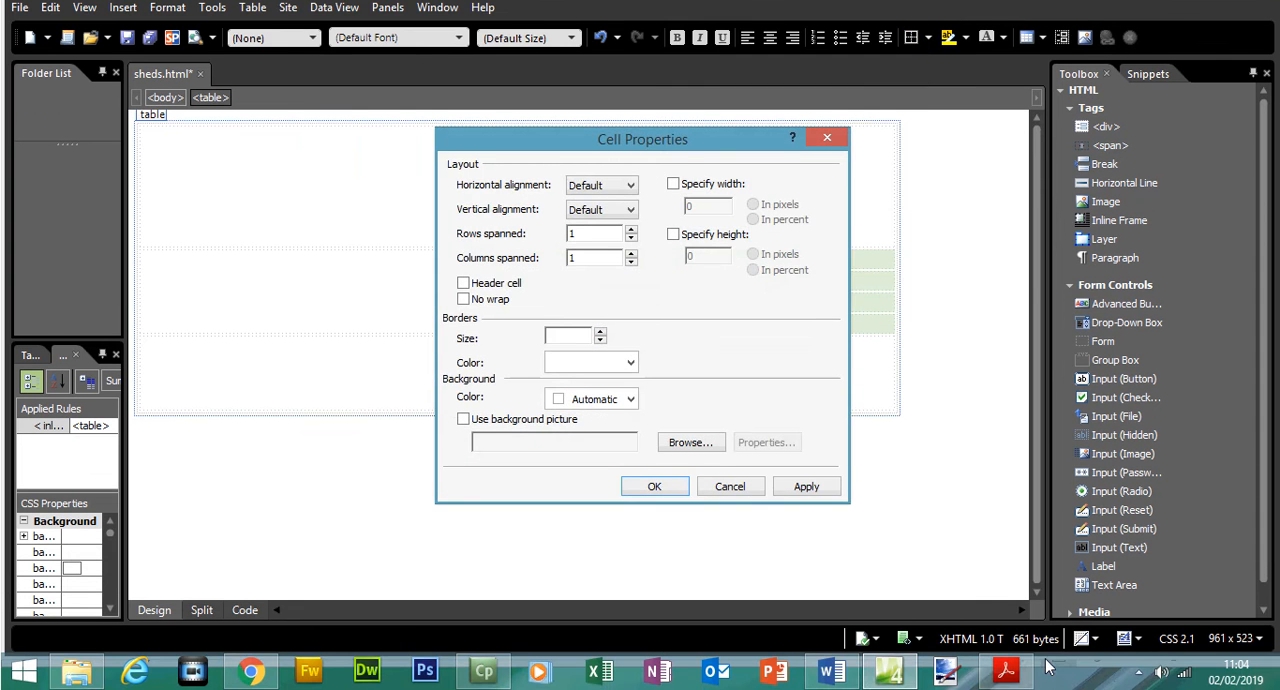
{"action": "left_click", "coordinate": [1008, 676]}
{"action": "left_click_drag", "start_coordinate": [726, 299], "coordinate": [790, 300]}
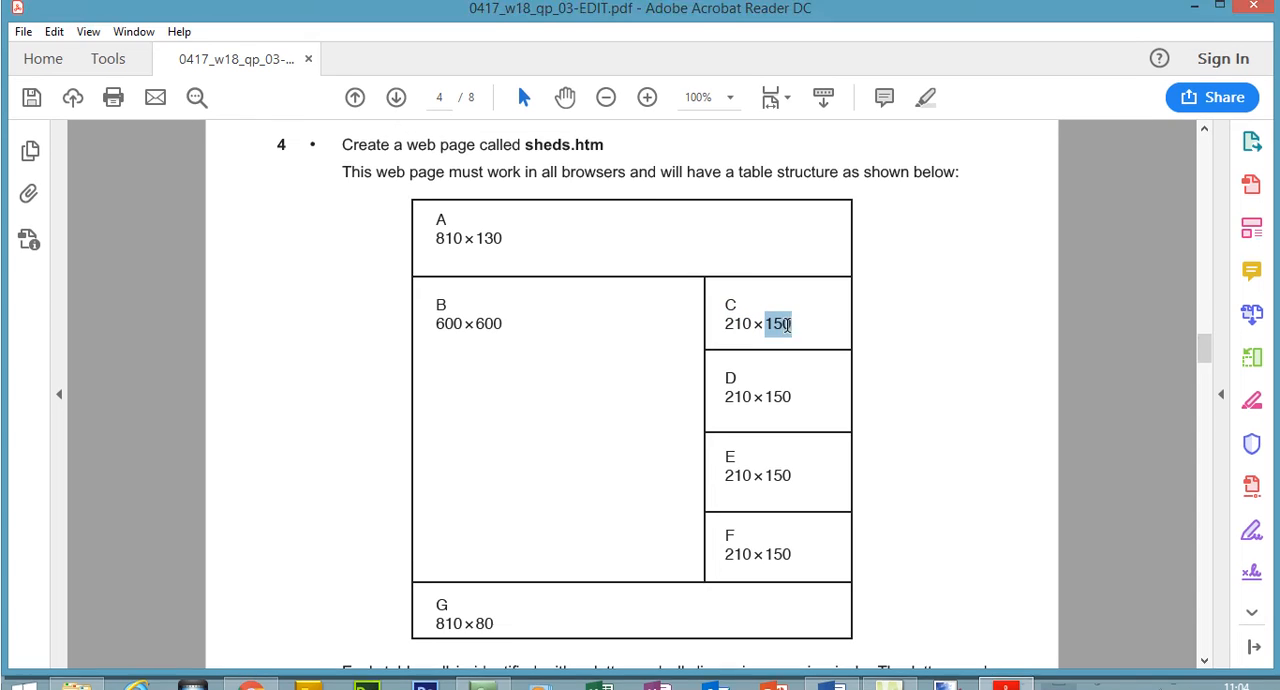
{"action": "left_click", "coordinate": [1010, 675]}
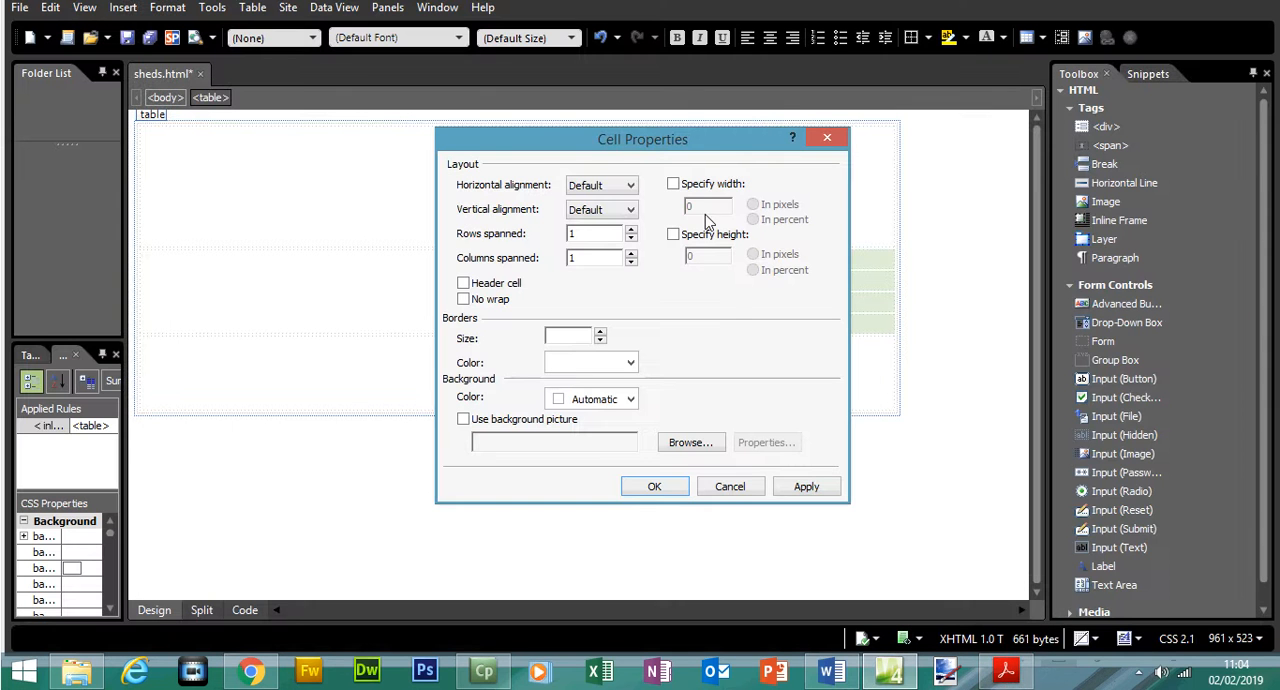
- Give the four selected second-column cells a width of 210 pixels and a height of 150 pixels, rechecking the exam paper
{"action": "left_click", "coordinate": [673, 184]}
{"action": "left_click", "coordinate": [673, 235]}
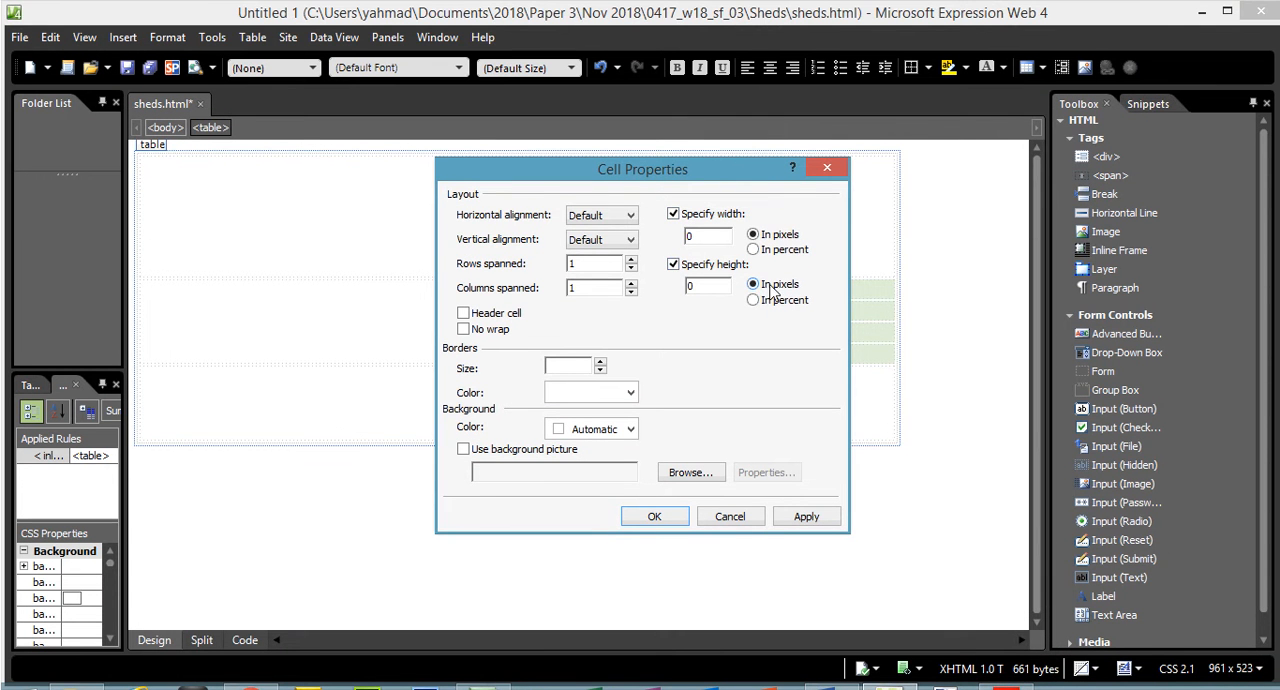
{"action": "left_click_drag", "start_coordinate": [698, 237], "coordinate": [680, 238]}
{"action": "left_click_drag", "start_coordinate": [701, 286], "coordinate": [687, 286]}
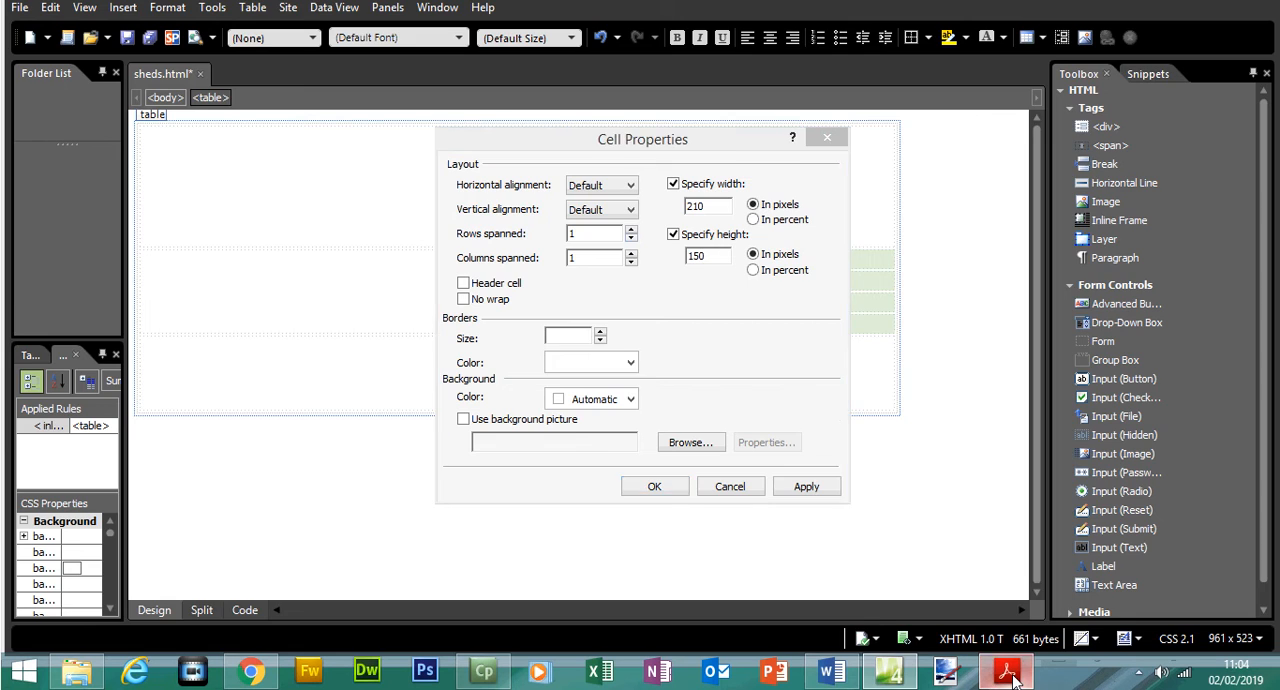
{"action": "left_click", "coordinate": [1006, 688]}
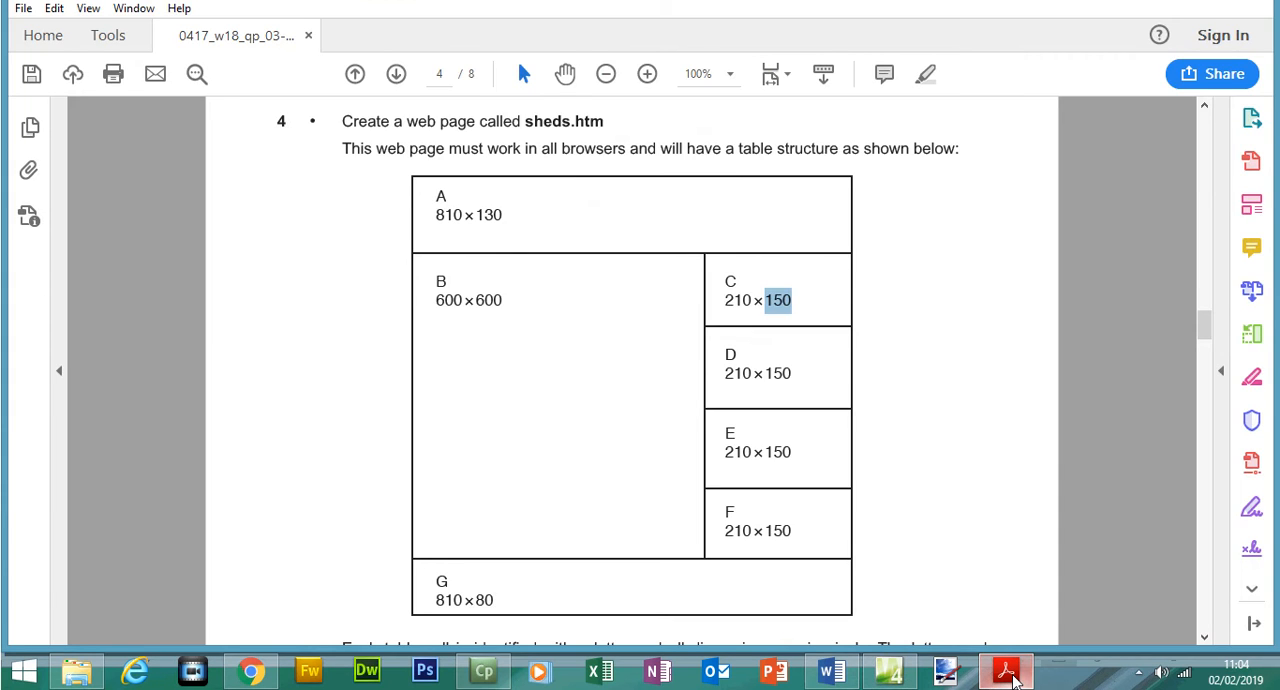
{"action": "left_click", "coordinate": [1006, 672]}
{"action": "left_click", "coordinate": [656, 490]}
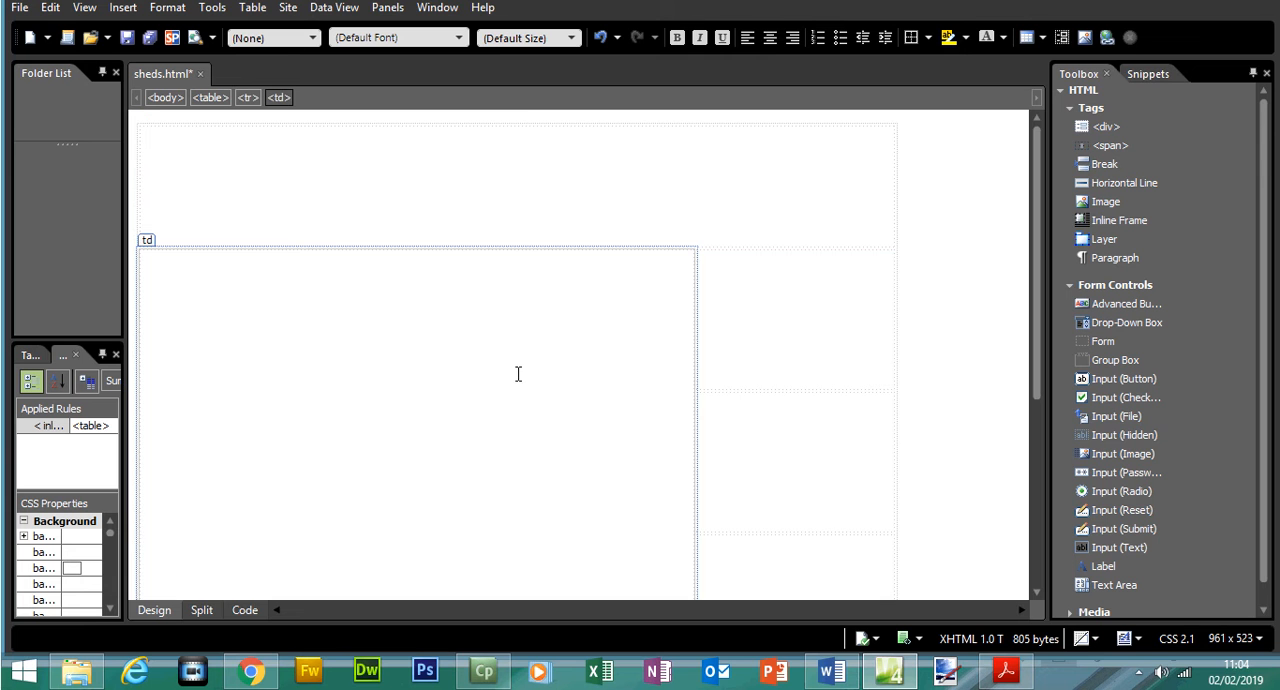
- Check cell B's dimensions in the exam paper, and set the large merged cell to 600 pixels wide and 600 pixels high
{"action": "right_click", "coordinate": [518, 374]}
{"action": "left_click", "coordinate": [1000, 674]}
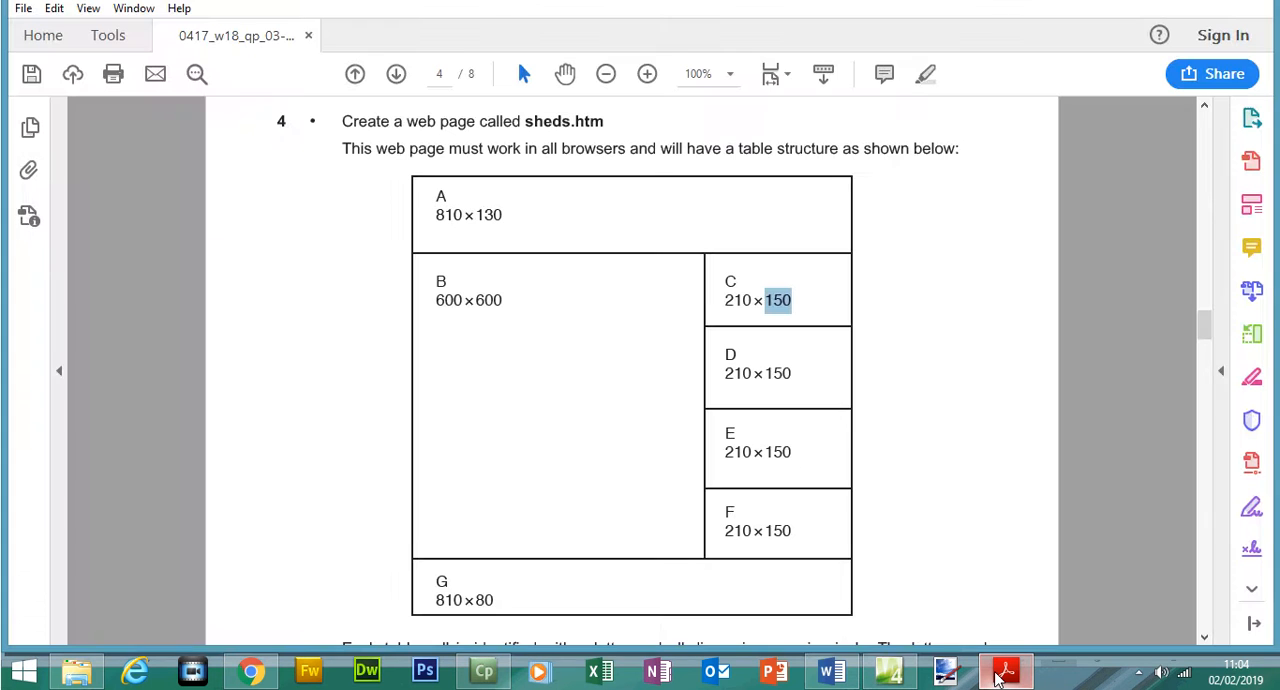
{"action": "left_click_drag", "start_coordinate": [436, 298], "coordinate": [502, 302]}
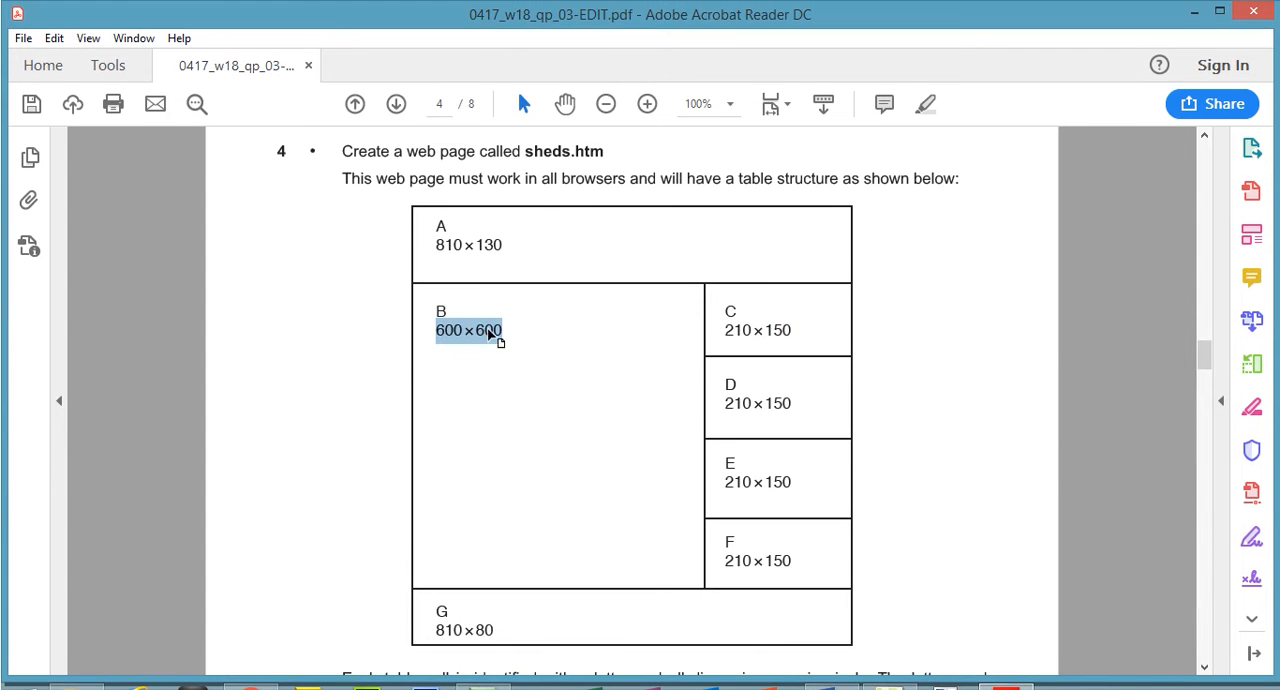
{"action": "left_click", "coordinate": [1004, 689]}
{"action": "right_click", "coordinate": [441, 373]}
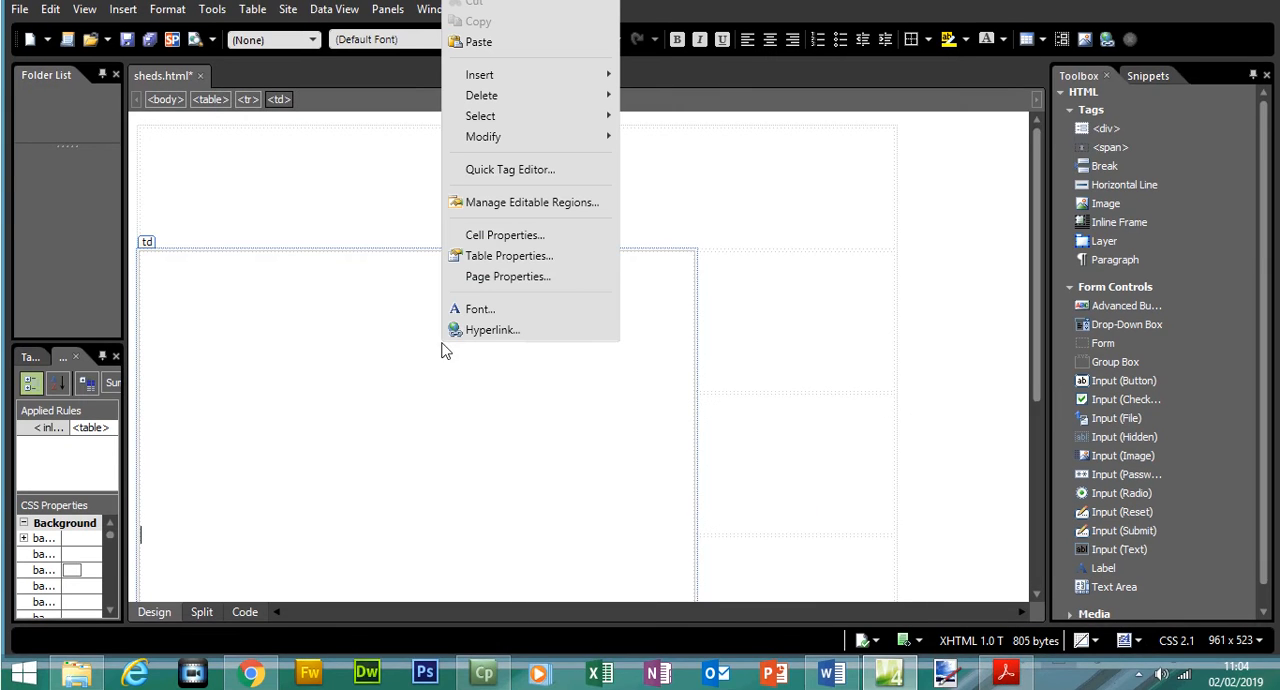
{"action": "left_click", "coordinate": [497, 264]}
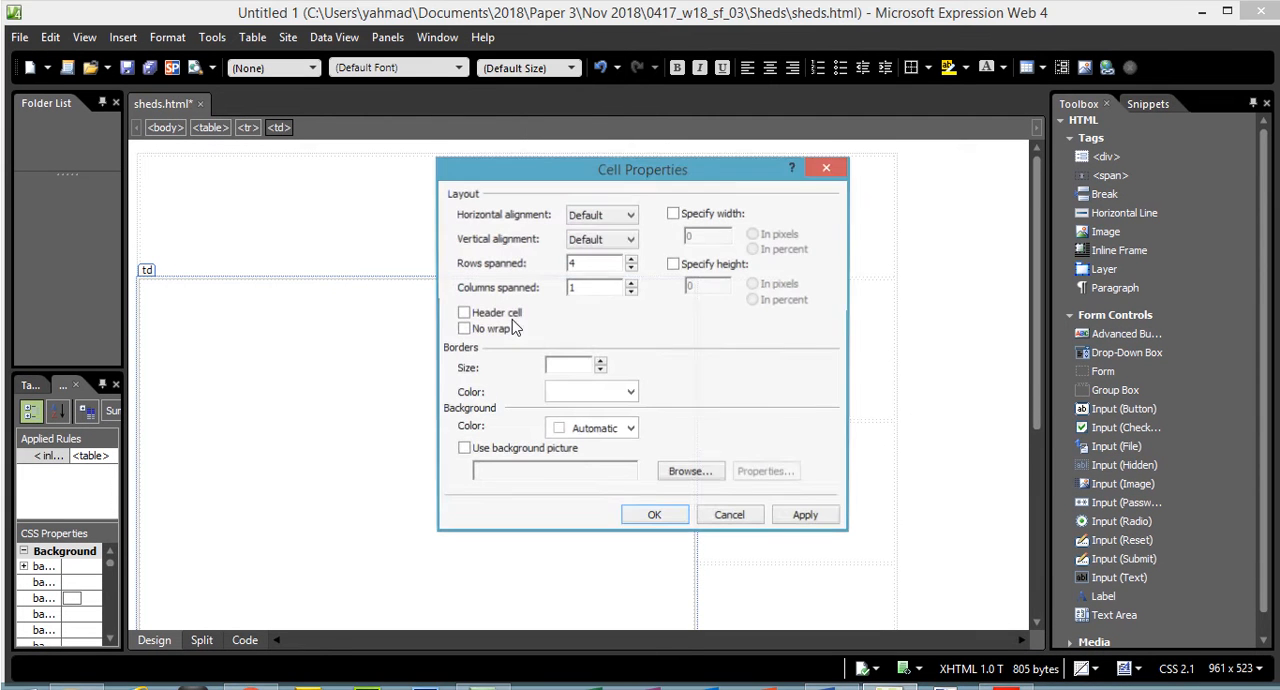
{"action": "left_click", "coordinate": [673, 213]}
{"action": "left_click", "coordinate": [676, 265]}
{"action": "left_click_drag", "start_coordinate": [702, 238], "coordinate": [670, 243]}
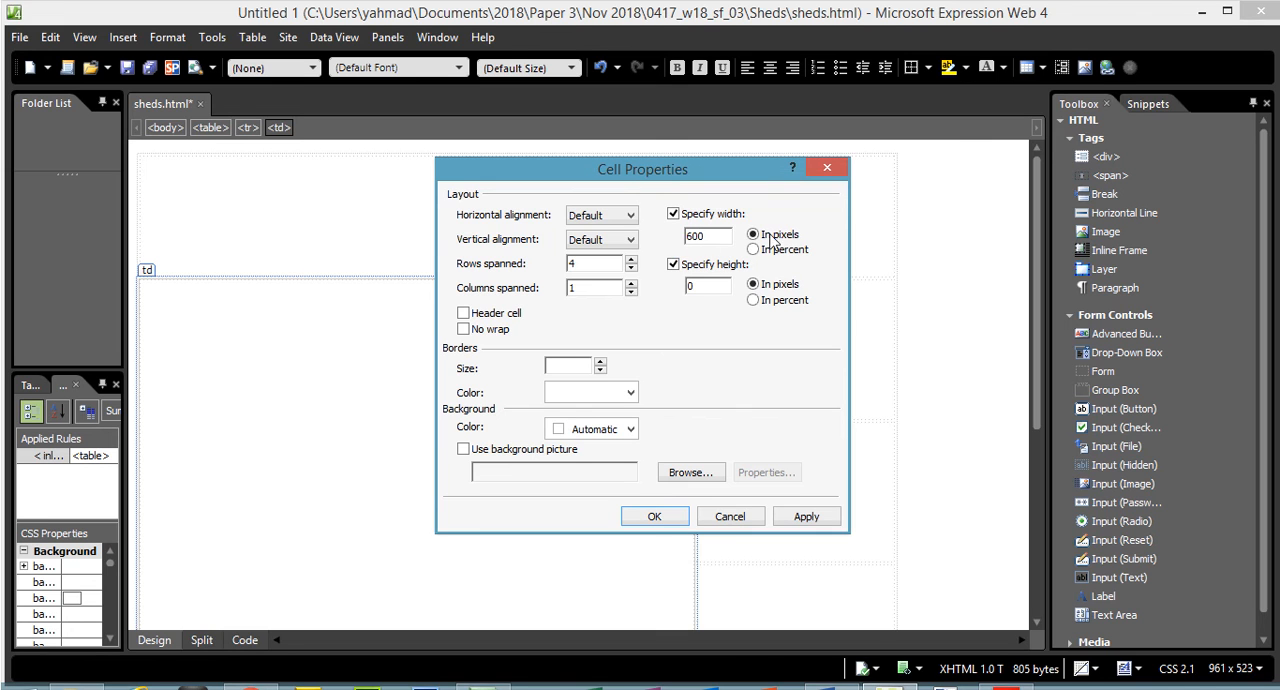
{"action": "left_click_drag", "start_coordinate": [708, 287], "coordinate": [633, 288]}
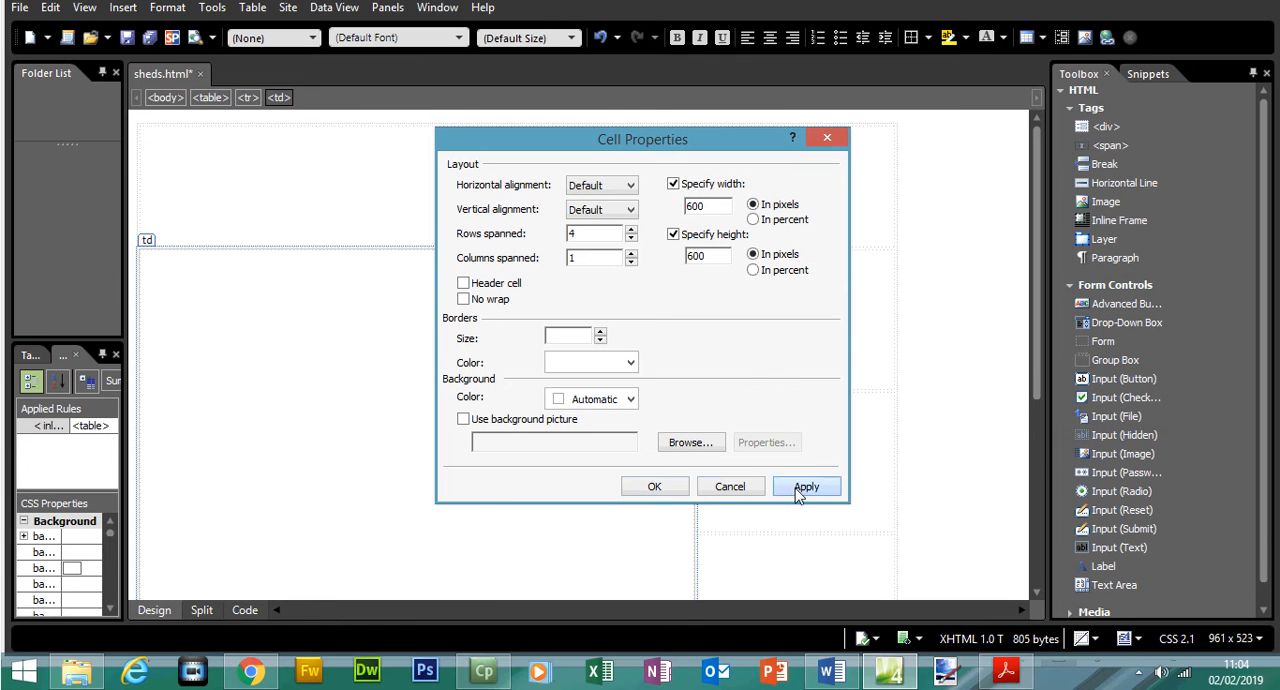
{"action": "left_click", "coordinate": [806, 516]}
{"action": "left_click", "coordinate": [654, 516]}
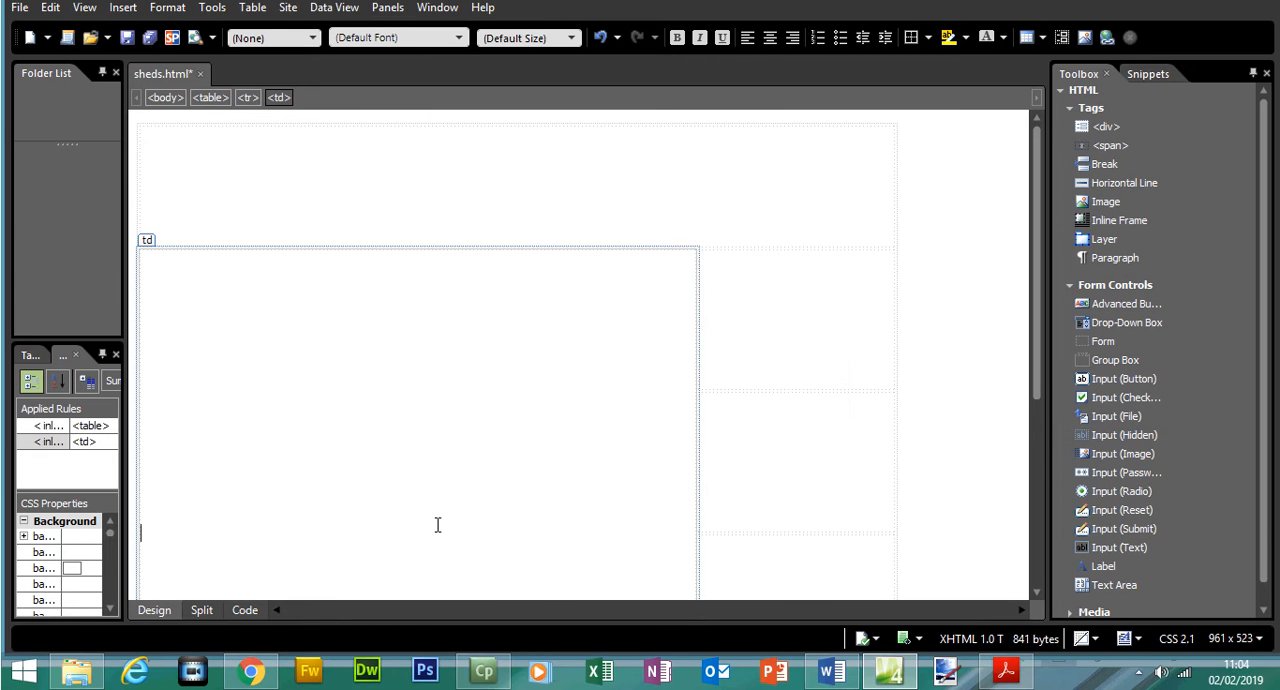
- Show the page's code and check the width and height values of the table, the first-row cell and the large merged cell
{"action": "left_click", "coordinate": [245, 610]}
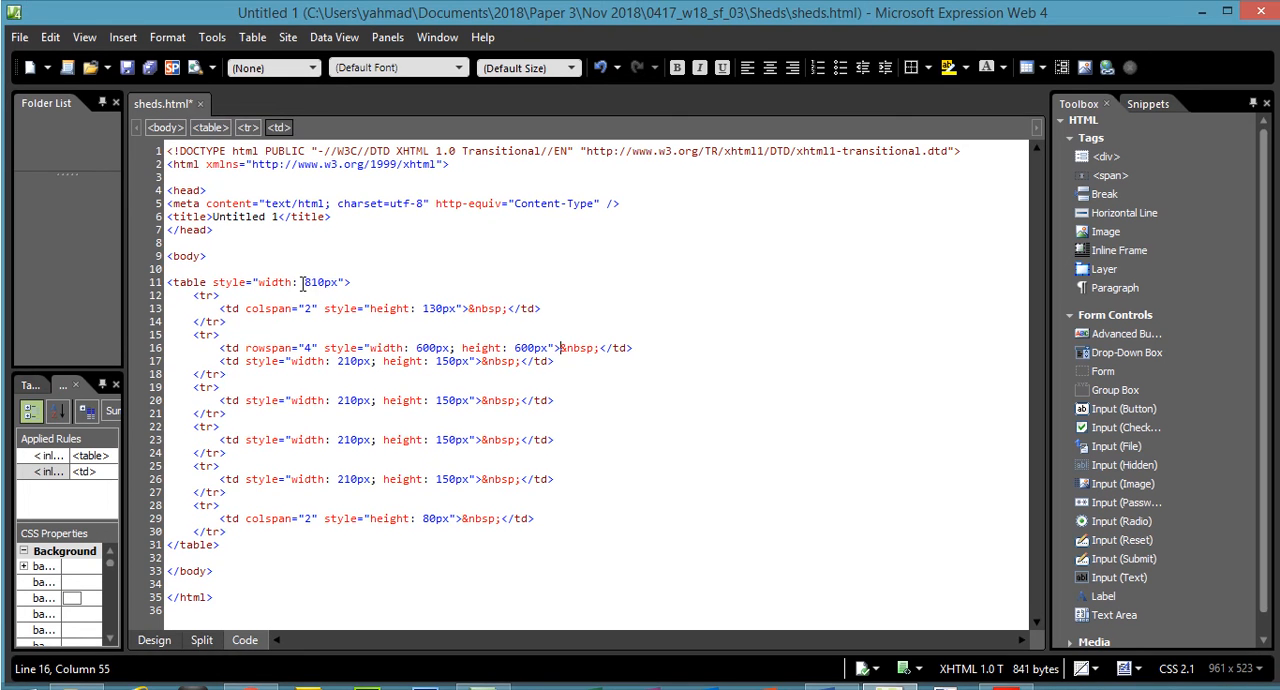
{"action": "left_click_drag", "start_coordinate": [302, 282], "coordinate": [335, 288]}
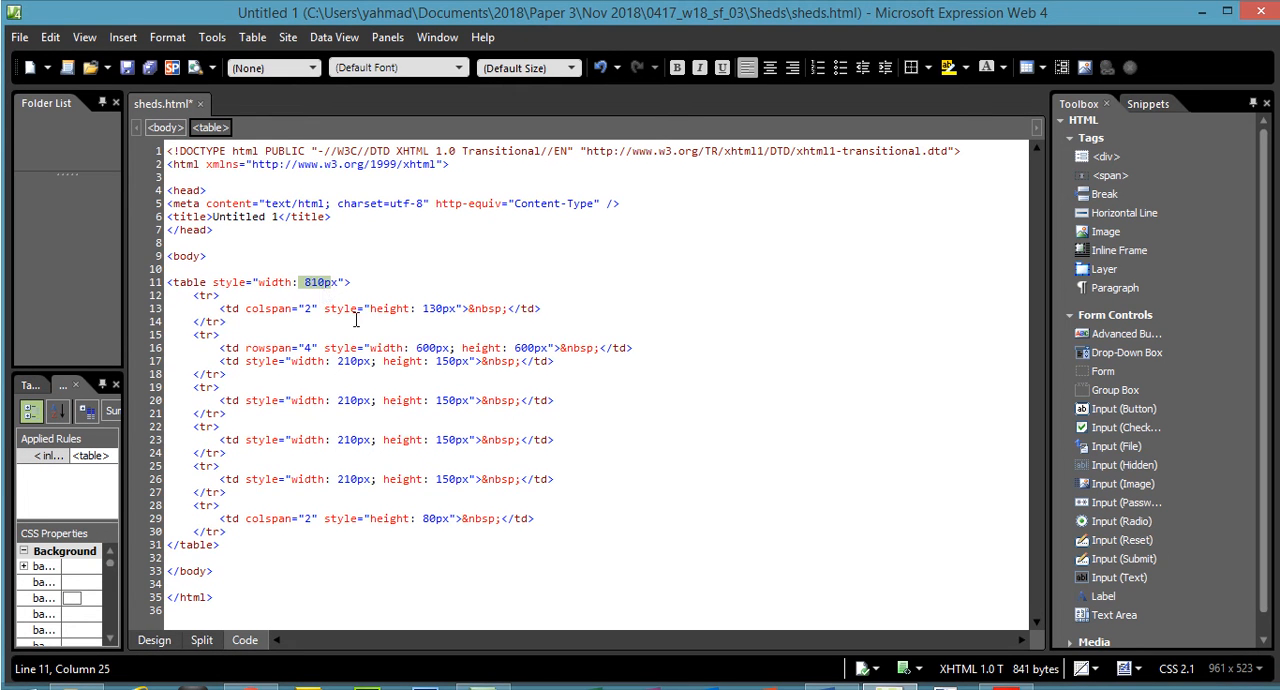
{"action": "left_click_drag", "start_coordinate": [424, 310], "coordinate": [452, 312]}
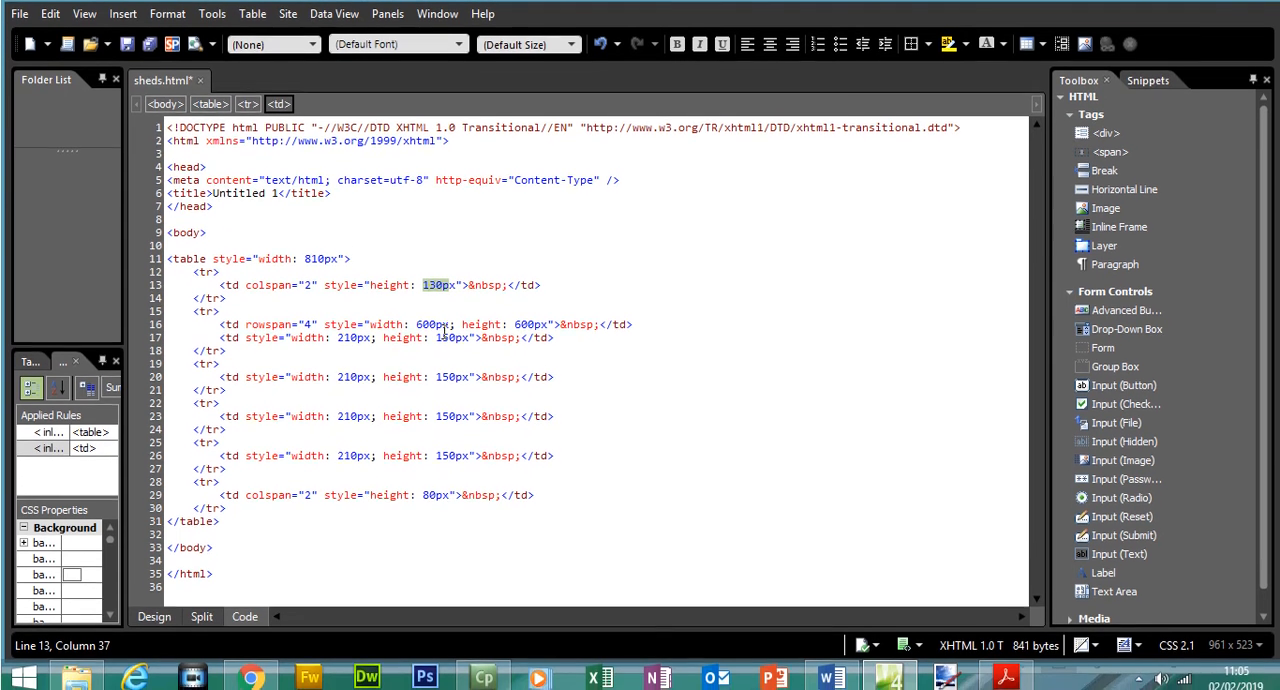
{"action": "left_click_drag", "start_coordinate": [432, 342], "coordinate": [528, 343]}
{"action": "double_click", "coordinate": [386, 342]}
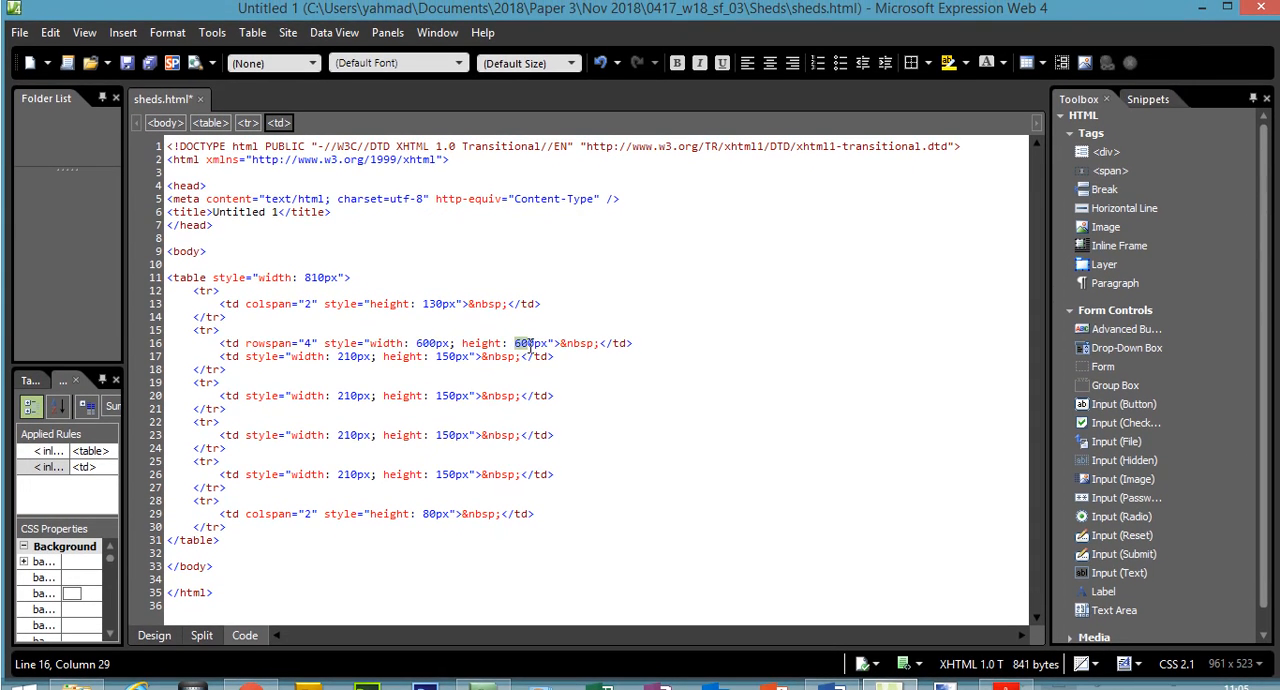
- Examine the first table row's tr and td tags in the code, comparing them with the top cell in the page design
{"action": "left_click_drag", "start_coordinate": [198, 296], "coordinate": [226, 326]}
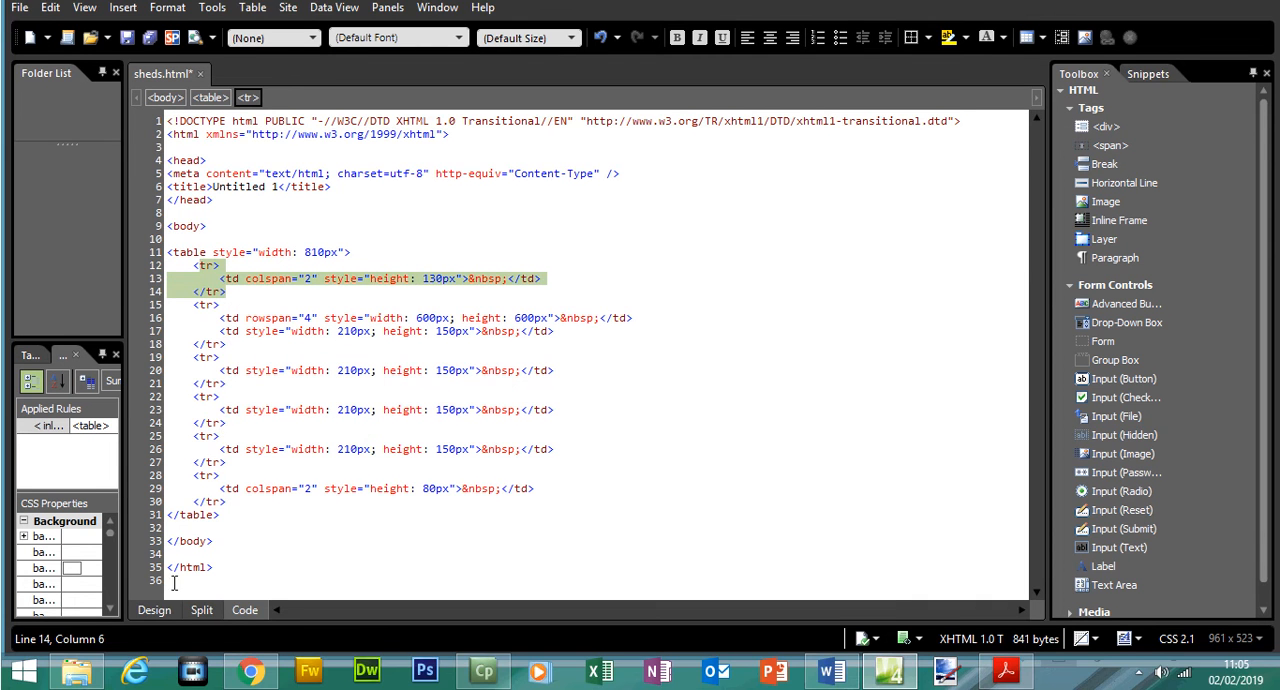
{"action": "left_click", "coordinate": [158, 609]}
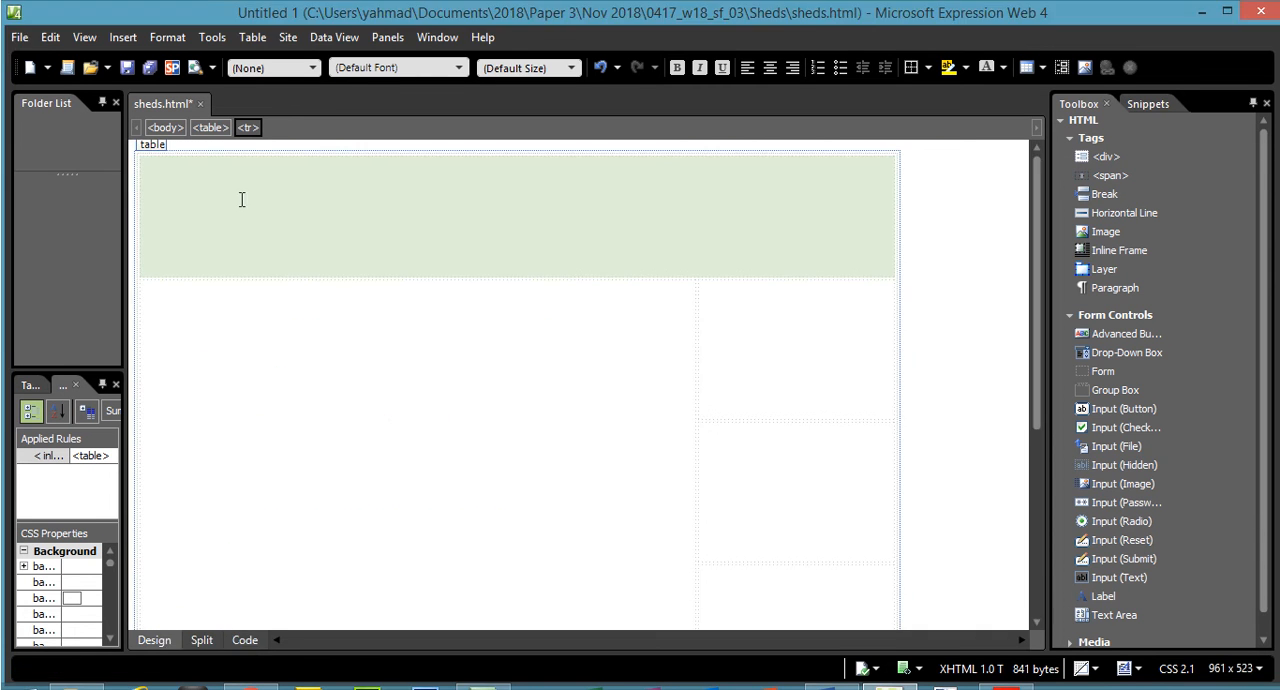
{"action": "left_click", "coordinate": [200, 205]}
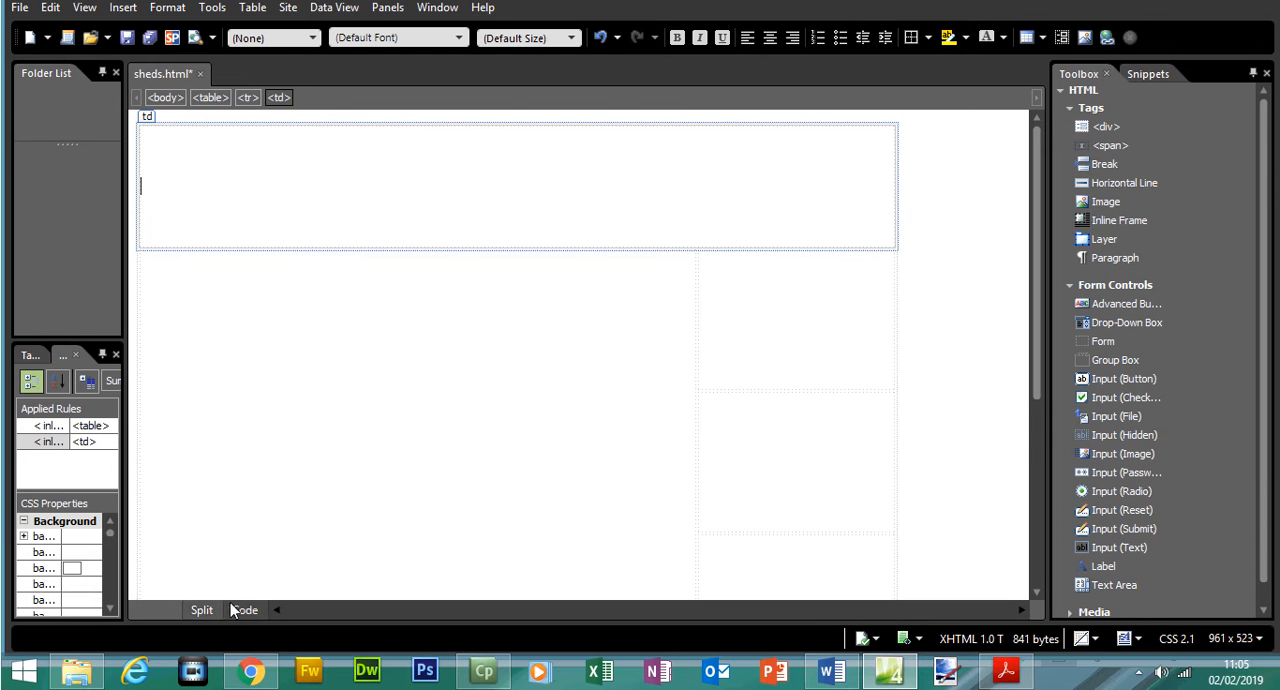
{"action": "left_click", "coordinate": [232, 609]}
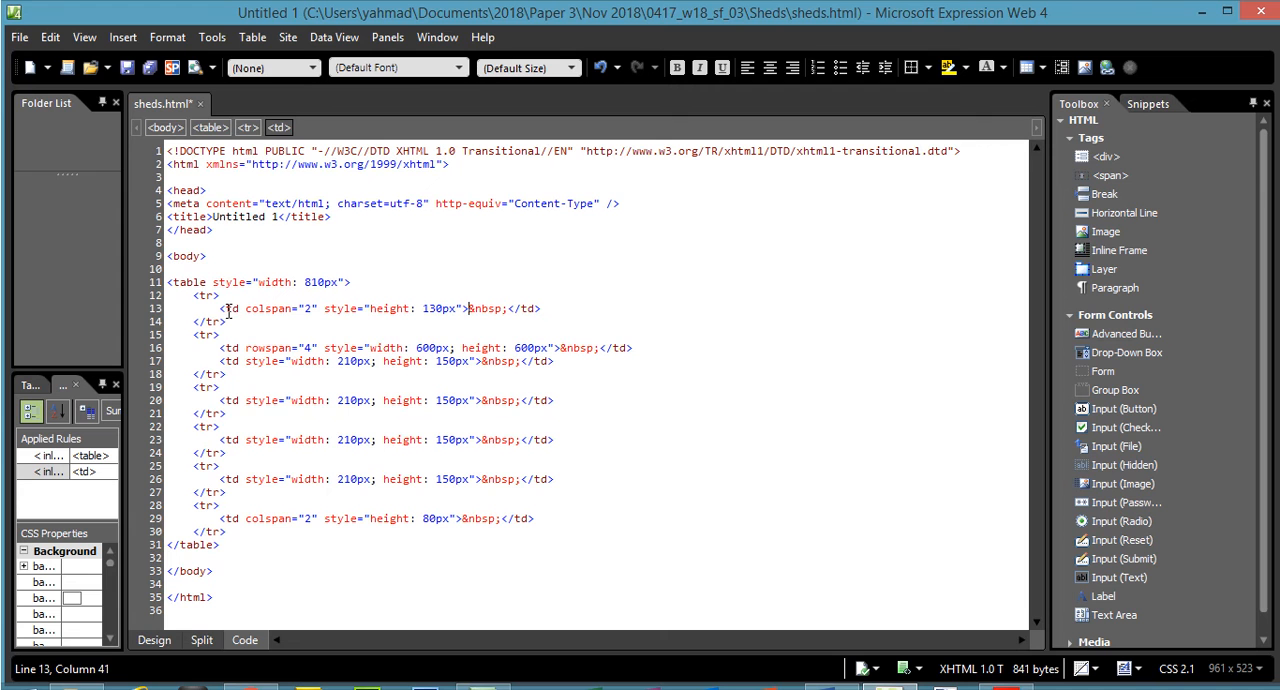
{"action": "left_click_drag", "start_coordinate": [225, 310], "coordinate": [541, 310]}
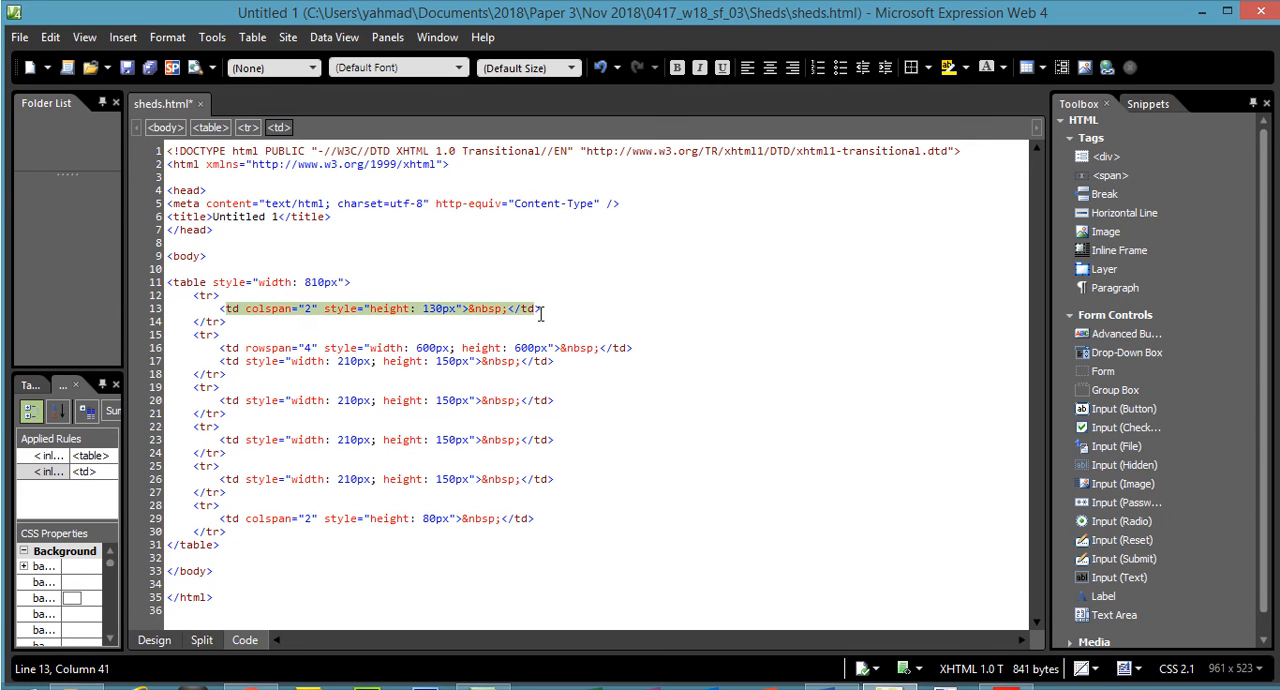
{"action": "left_click", "coordinate": [196, 298]}
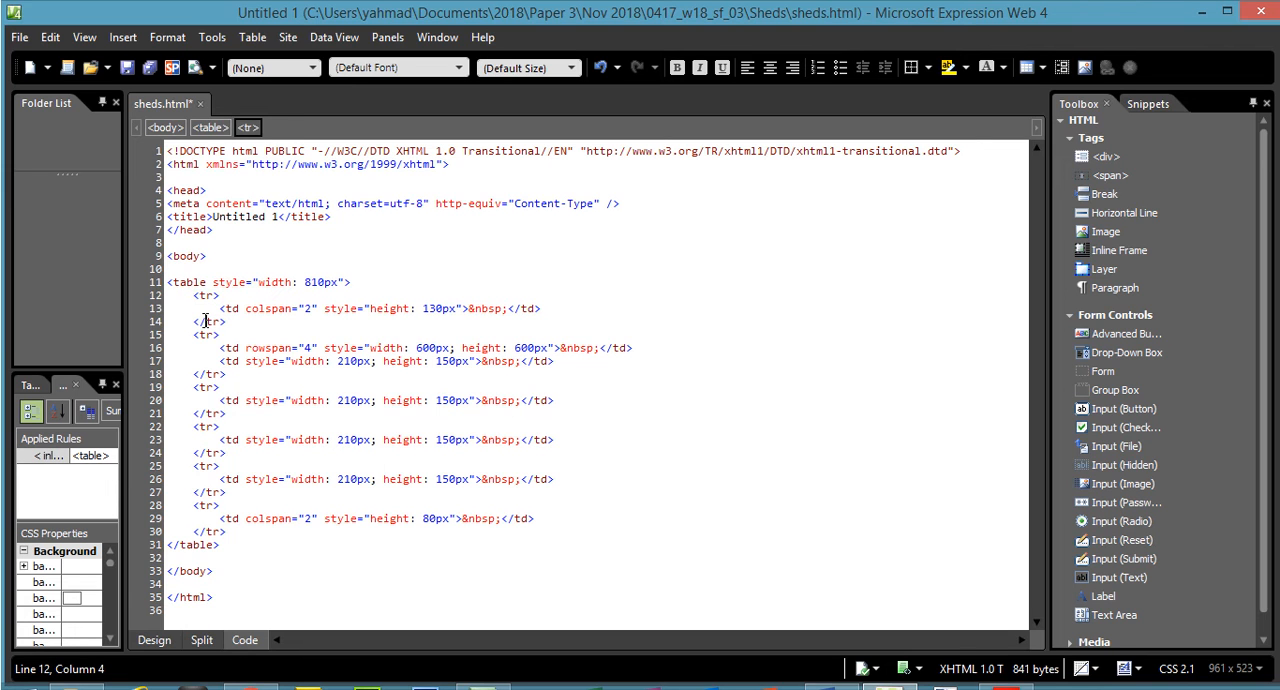
{"action": "left_click", "coordinate": [203, 321]}
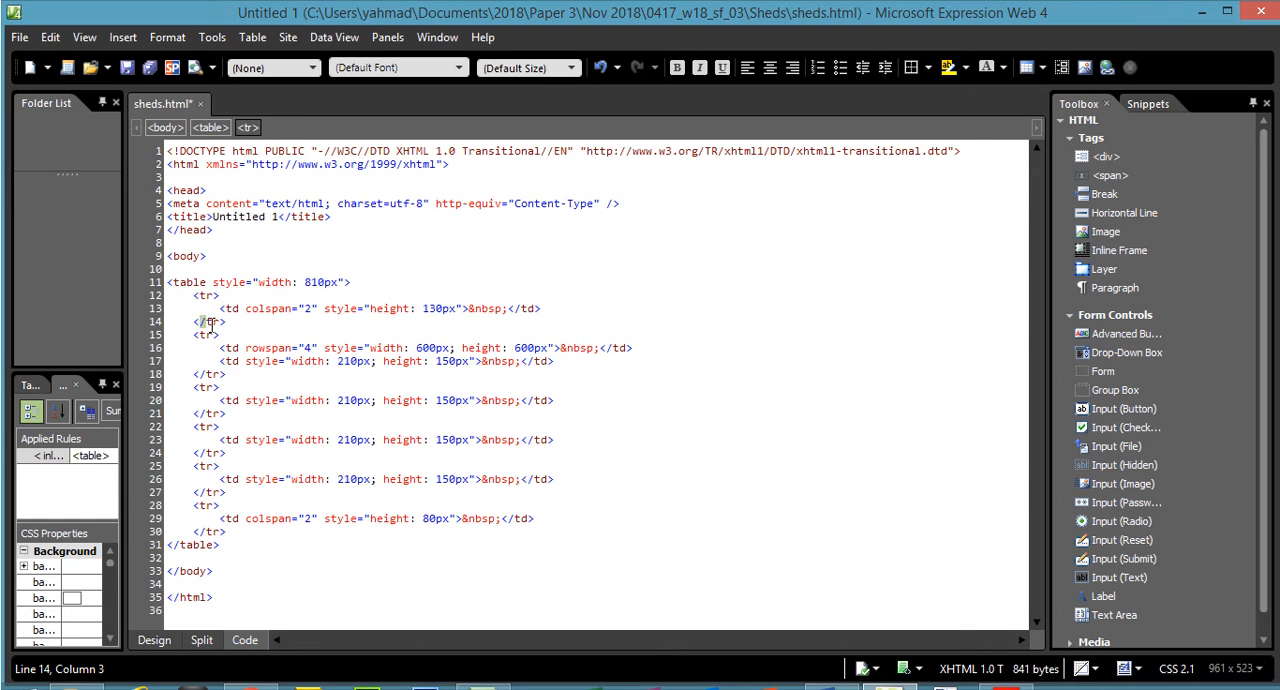
{"action": "left_click", "coordinate": [229, 308]}
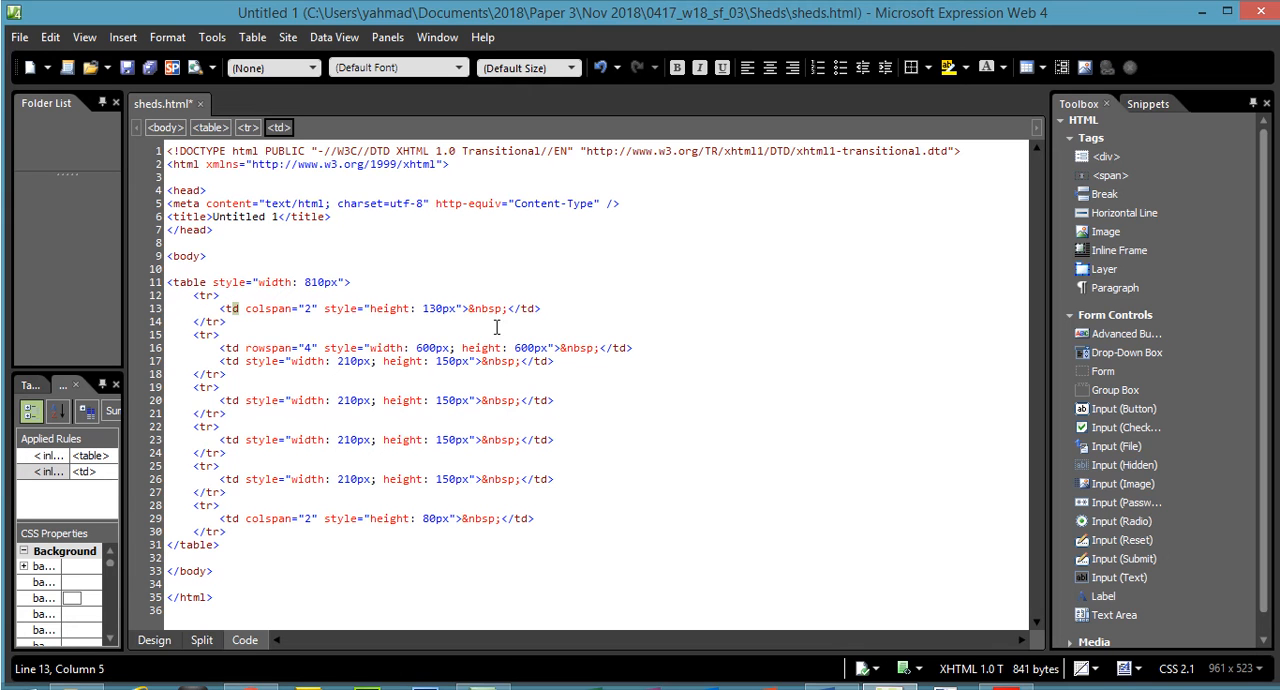
{"action": "left_click", "coordinate": [522, 310]}
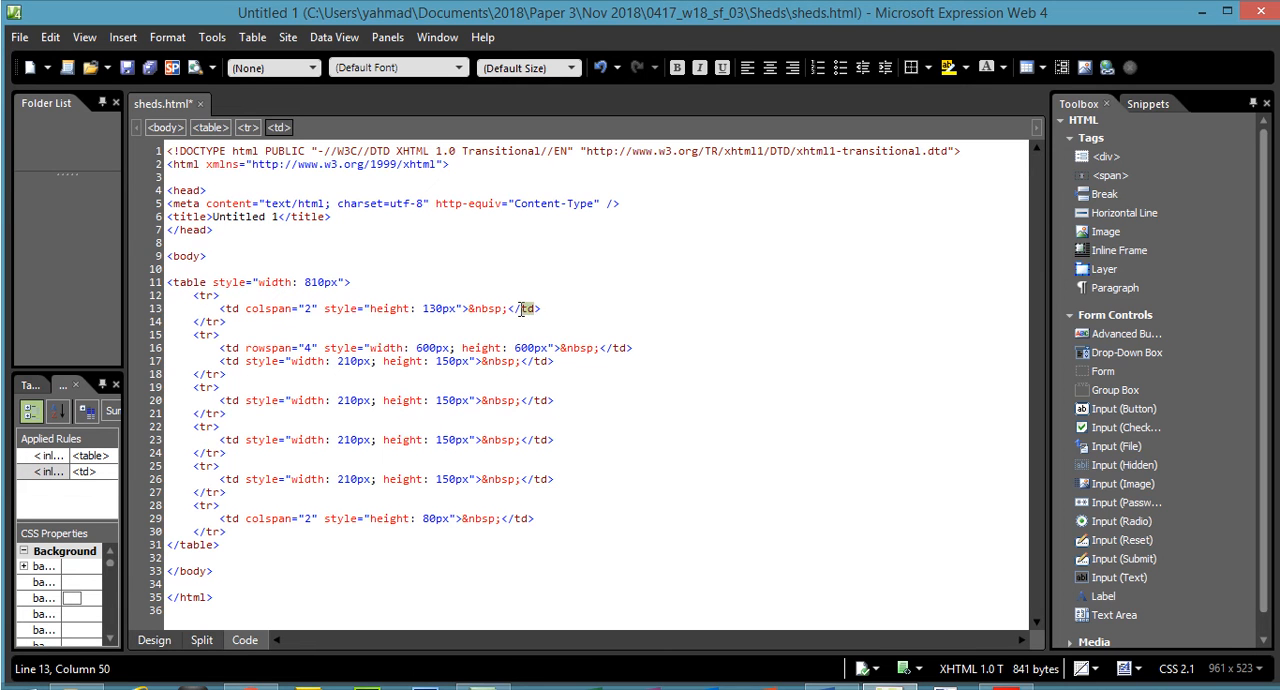
{"action": "left_click_drag", "start_coordinate": [541, 310], "coordinate": [178, 313]}
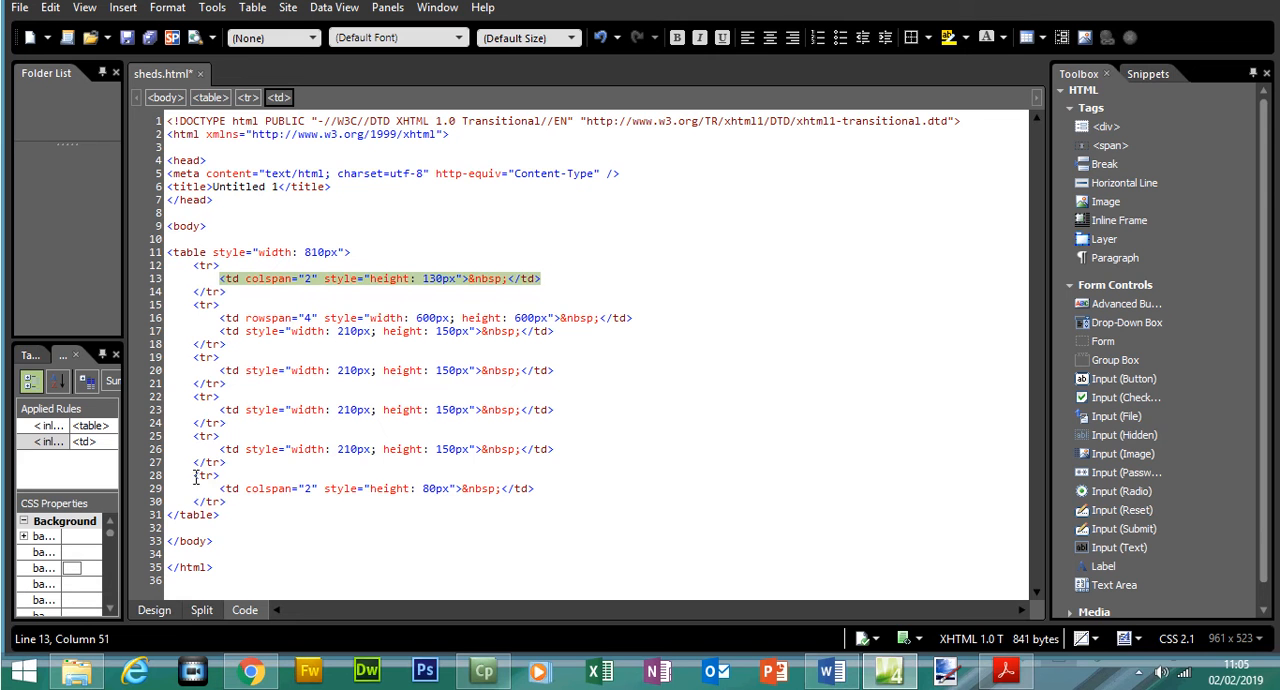
- Show code and design together, and examine the markup of the table's last row alongside its cell
{"action": "left_click_drag", "start_coordinate": [197, 476], "coordinate": [223, 503]}
{"action": "left_click", "coordinate": [201, 610]}
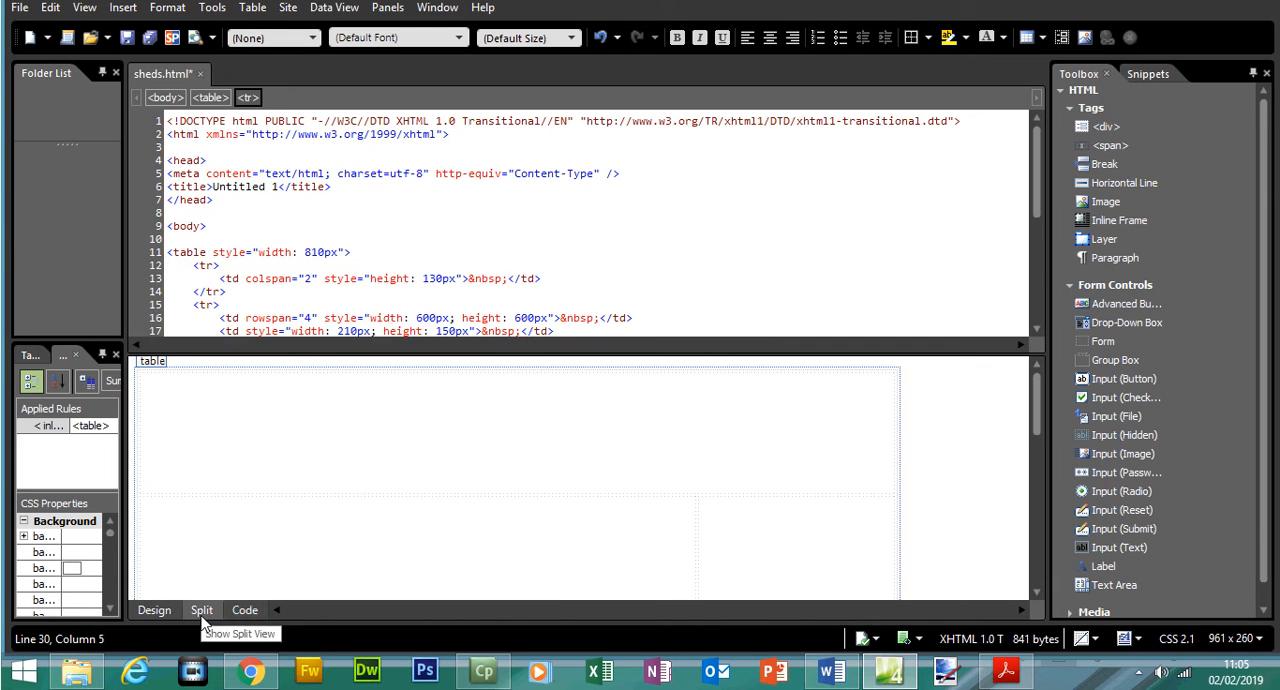
{"action": "scroll", "coordinate": [1042, 271], "scroll_direction": "down", "scroll_amount": 3}
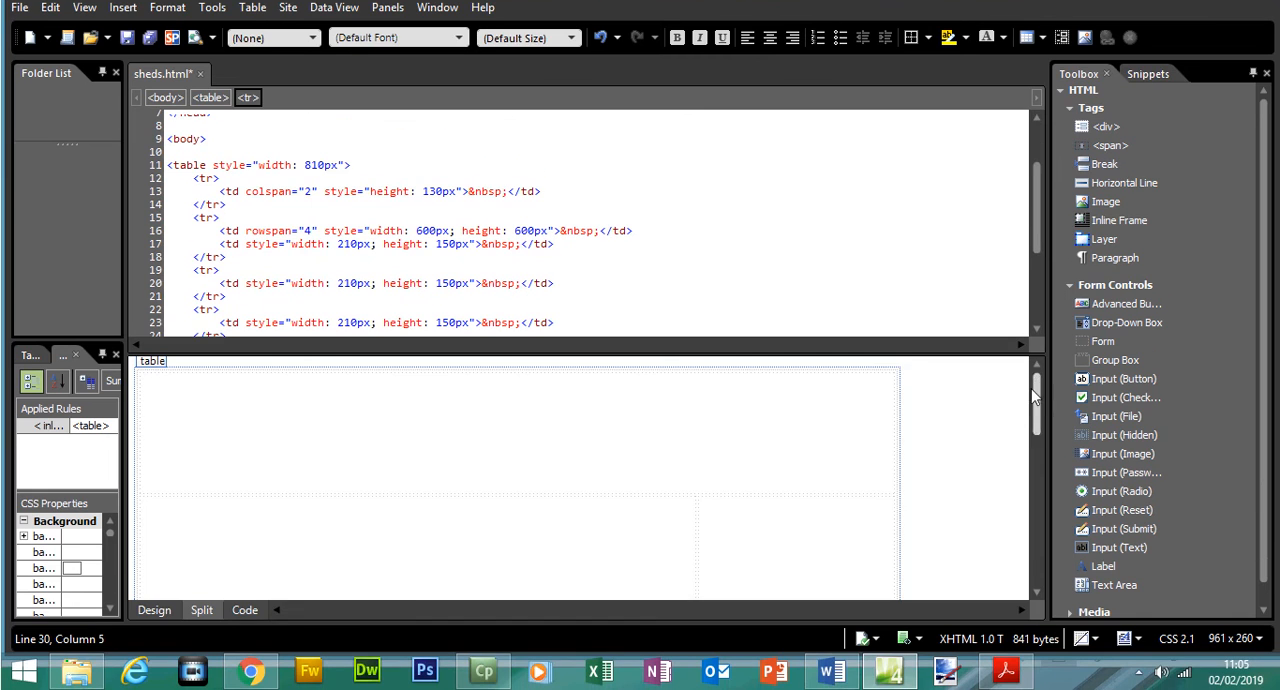
{"action": "left_click_drag", "start_coordinate": [1035, 397], "coordinate": [1037, 556]}
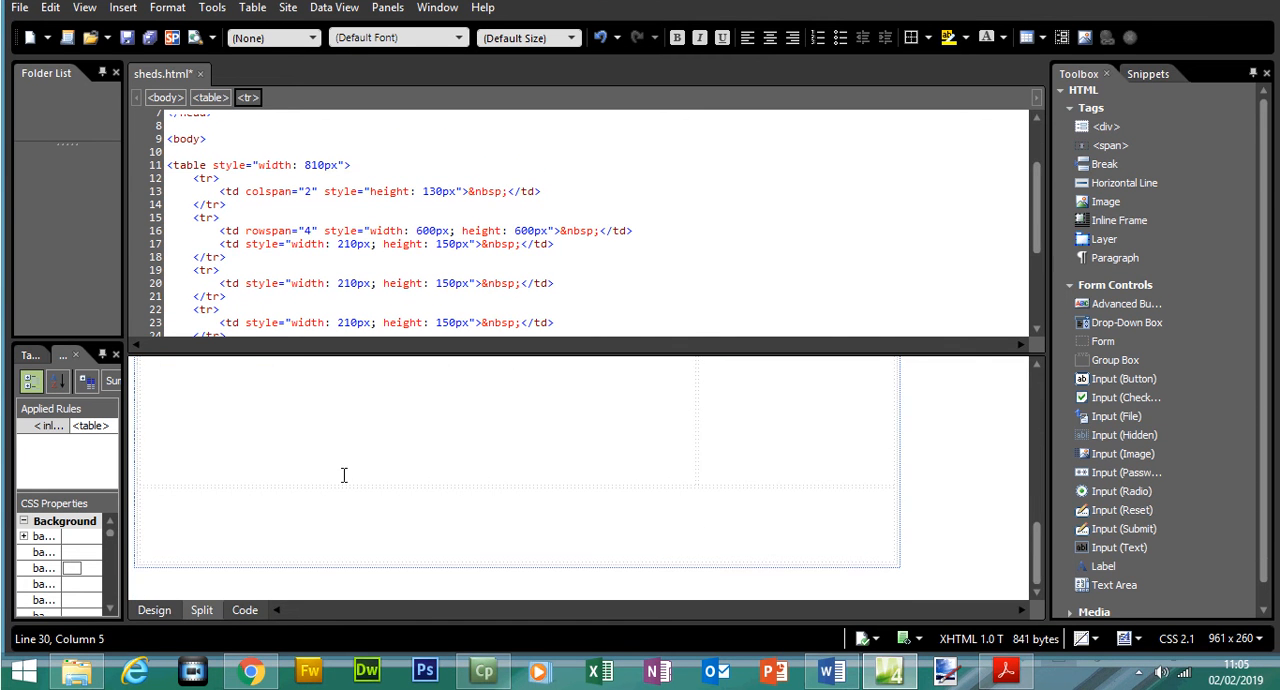
{"action": "left_click", "coordinate": [262, 528]}
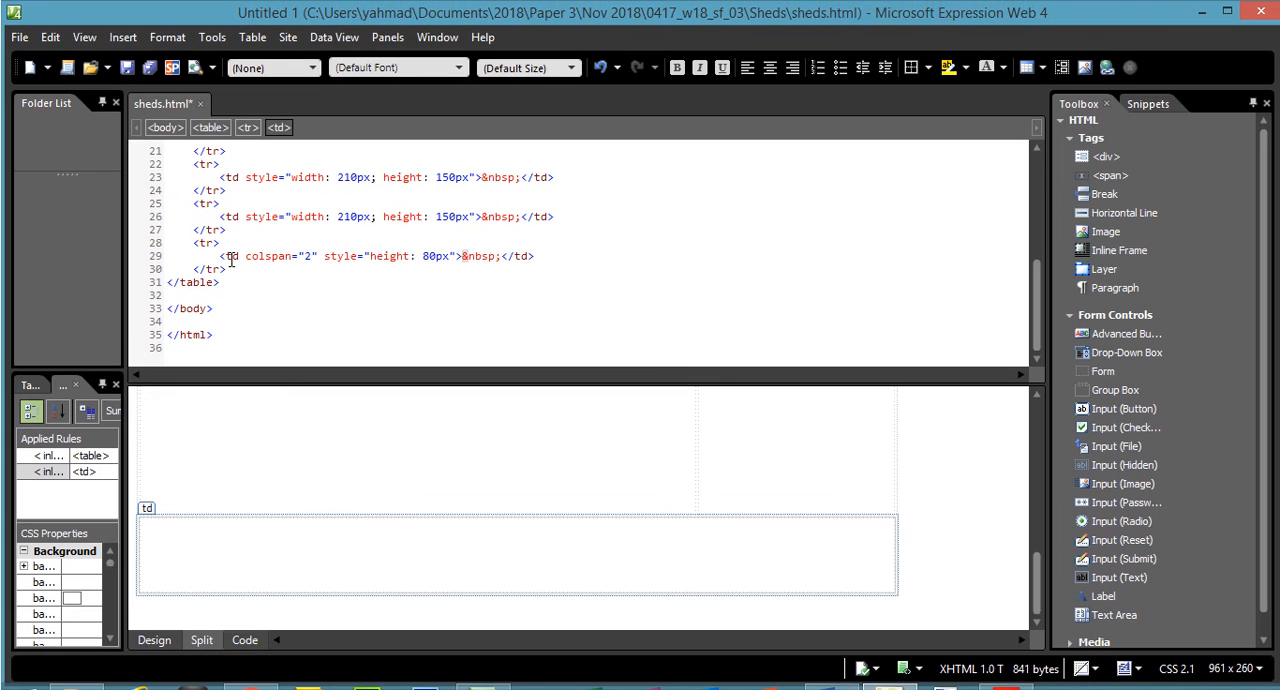
{"action": "left_click_drag", "start_coordinate": [200, 247], "coordinate": [229, 270]}
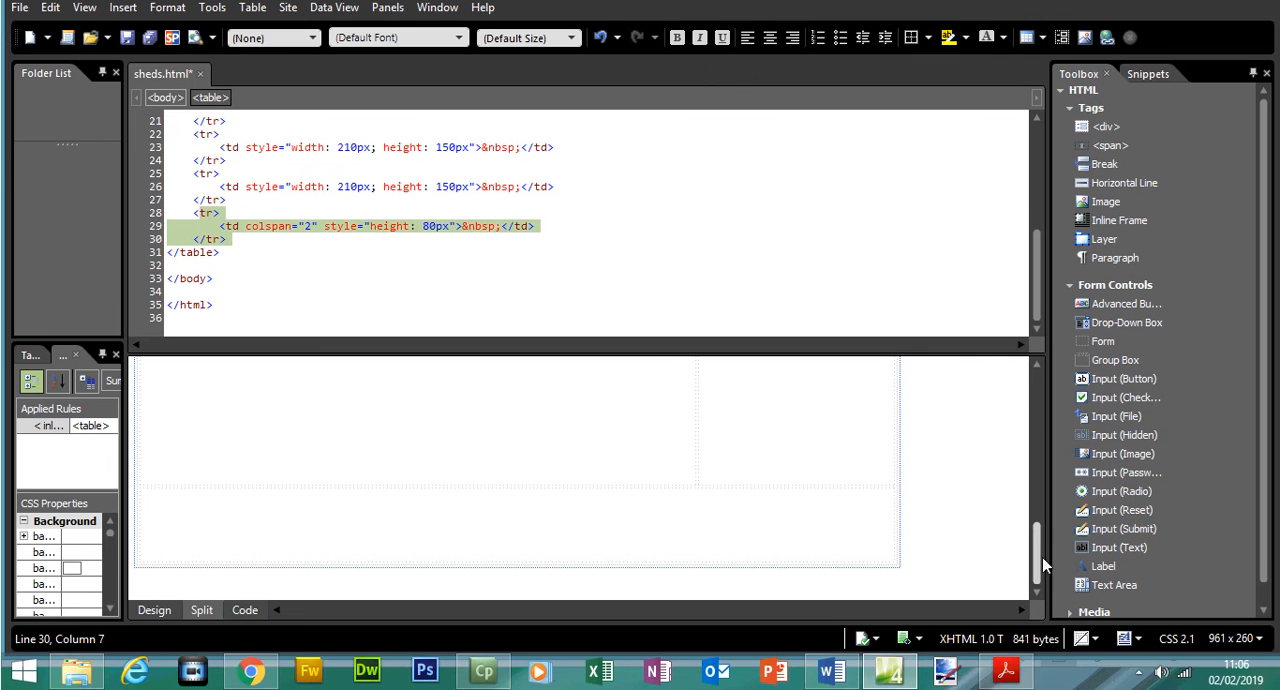
- Examine the second table row's markup, including the large merged cell and the first cell of the second column
{"action": "left_click_drag", "start_coordinate": [1042, 587], "coordinate": [1032, 408]}
{"action": "left_click", "coordinate": [705, 515]}
{"action": "left_click", "coordinate": [642, 523]}
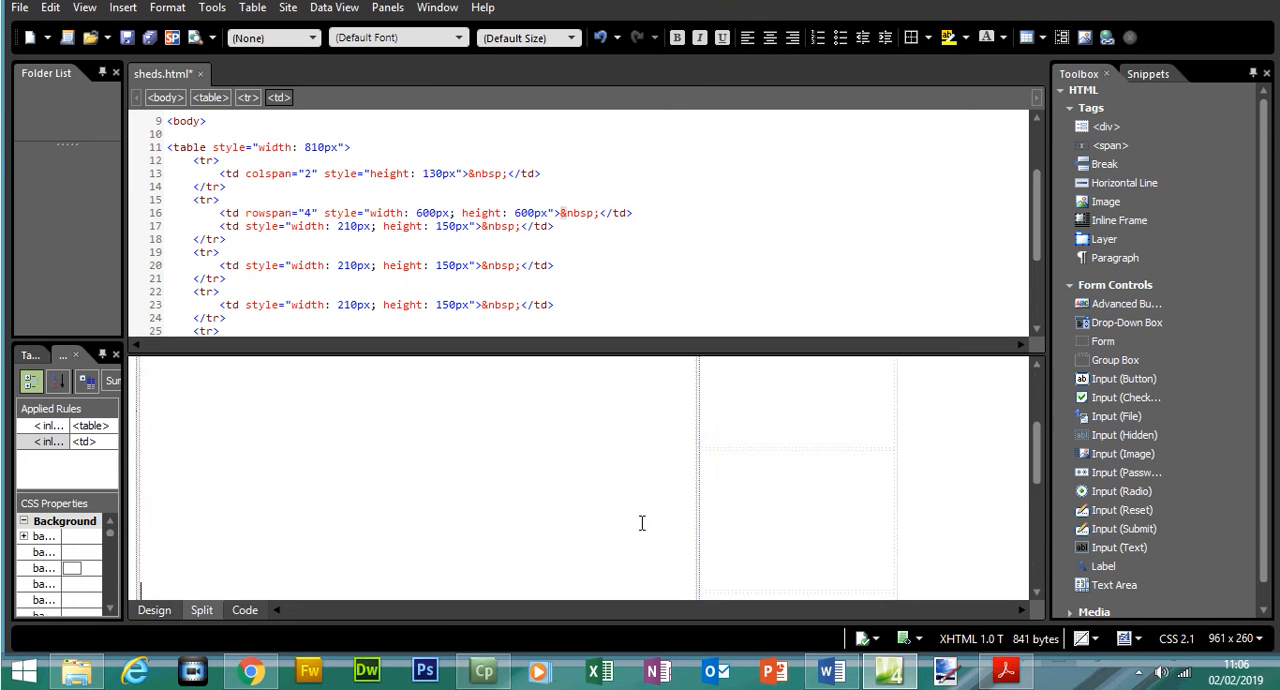
{"action": "scroll", "coordinate": [329, 163], "scroll_direction": "up", "scroll_amount": 1}
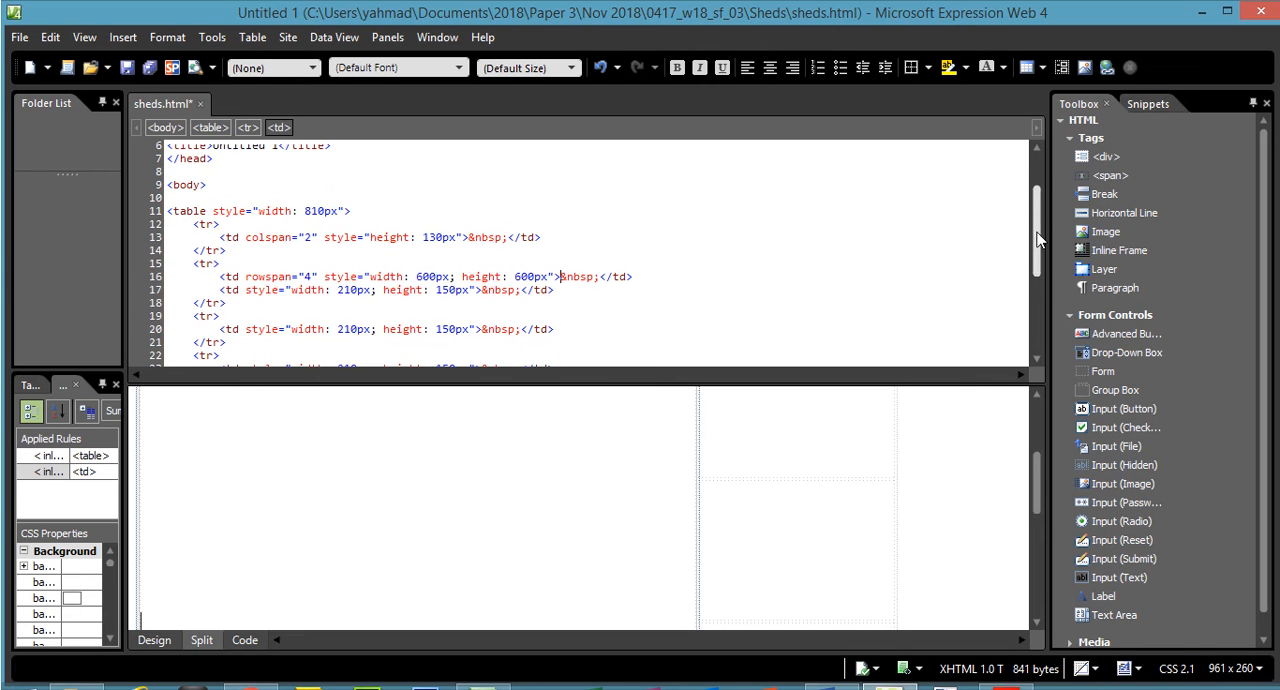
{"action": "left_click_drag", "start_coordinate": [195, 264], "coordinate": [228, 302]}
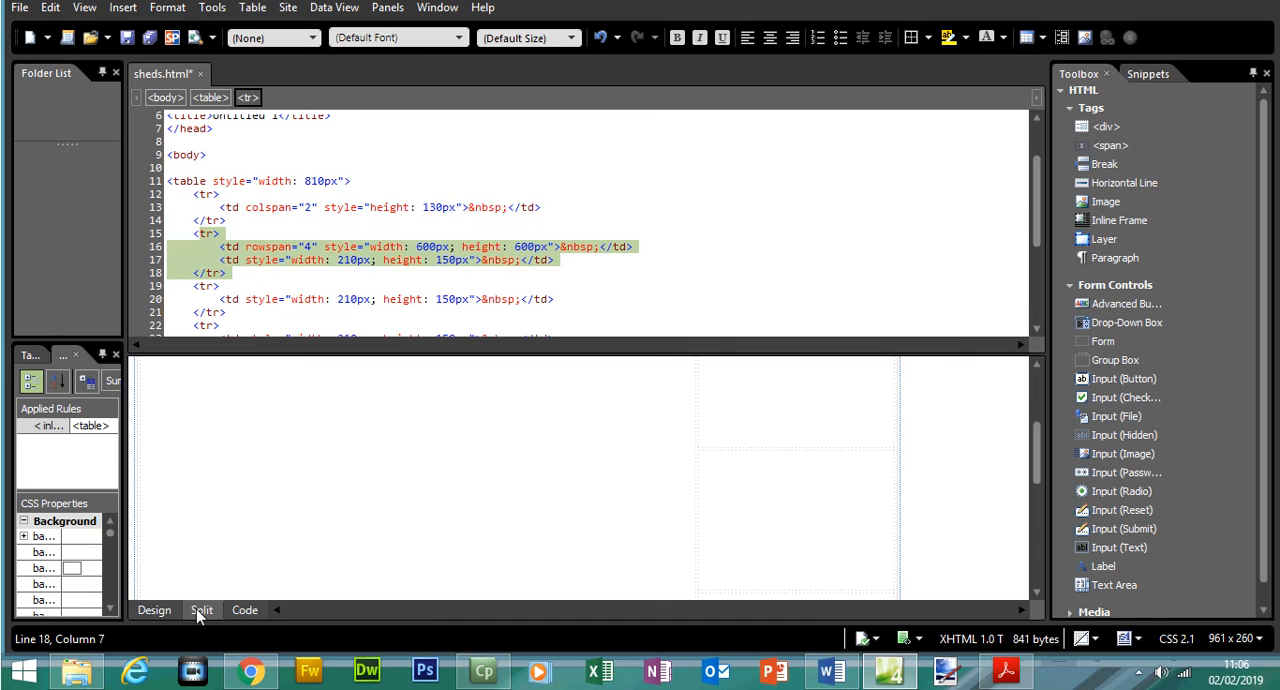
- Return to the design-only view and inspect the top cell, the large merged cell and the first second-column cell
{"action": "left_click", "coordinate": [154, 640]}
{"action": "left_click", "coordinate": [829, 296]}
{"action": "left_click_drag", "start_coordinate": [1036, 306], "coordinate": [1036, 202]}
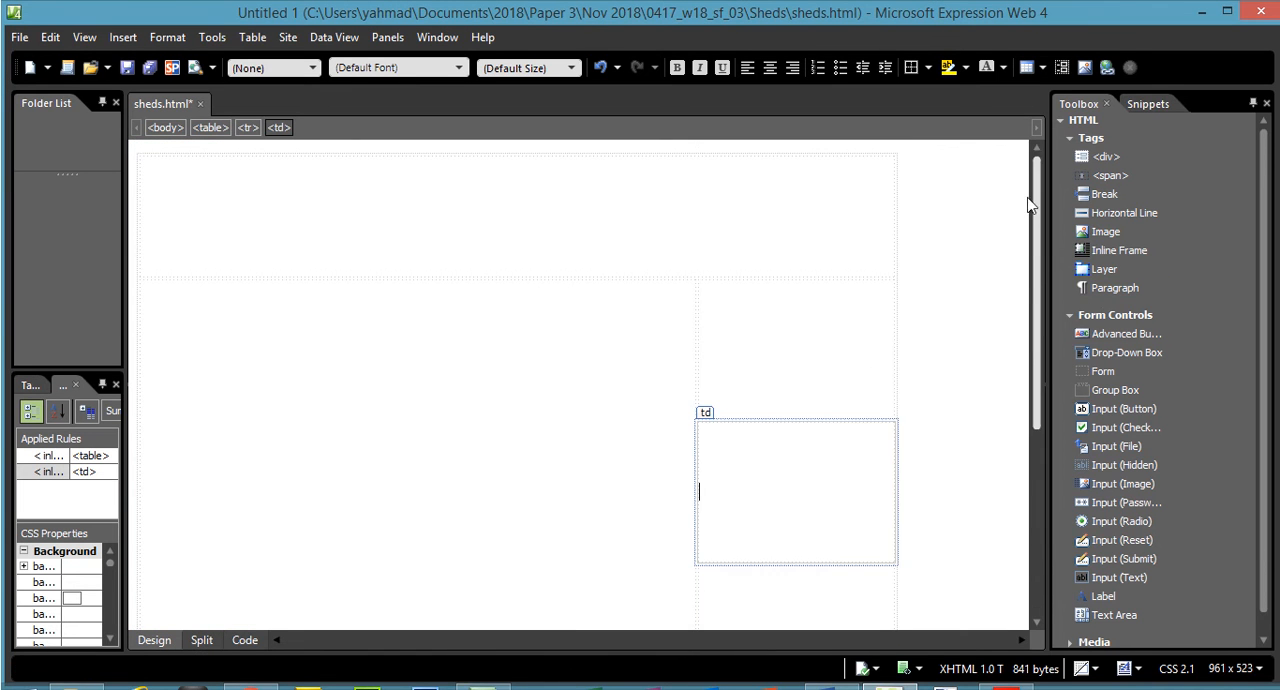
{"action": "left_click", "coordinate": [607, 191]}
{"action": "left_click", "coordinate": [369, 334]}
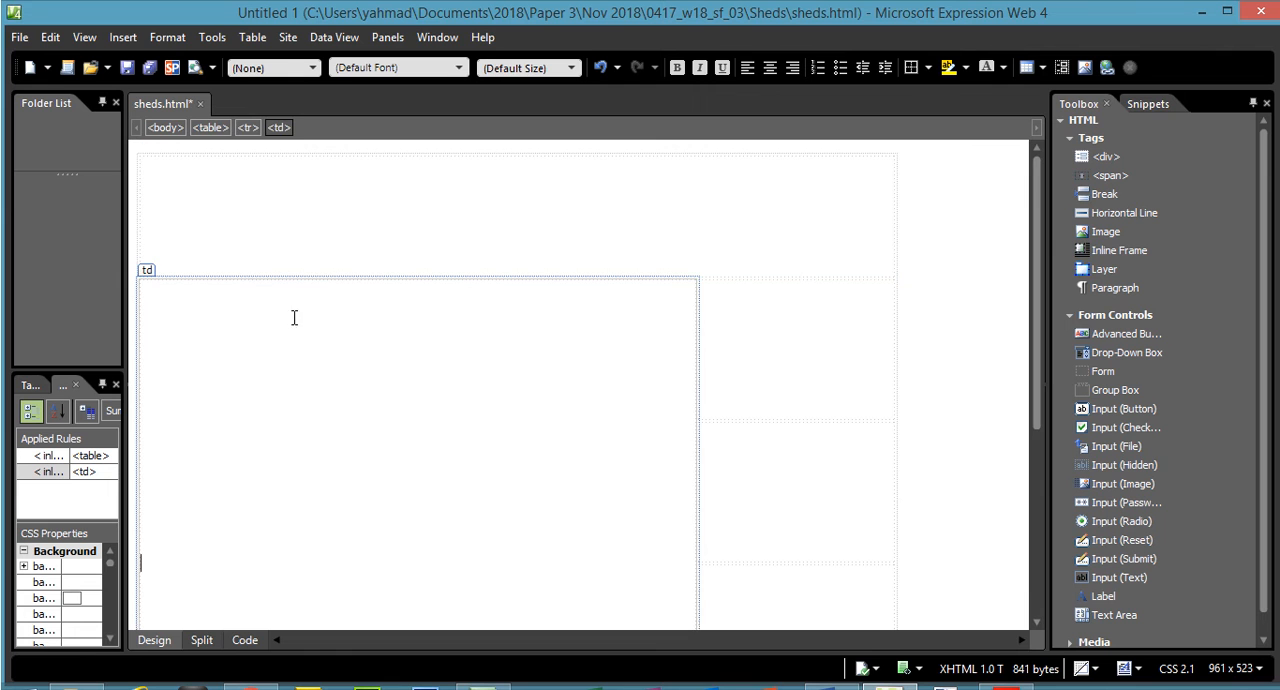
{"action": "left_click", "coordinate": [752, 328]}
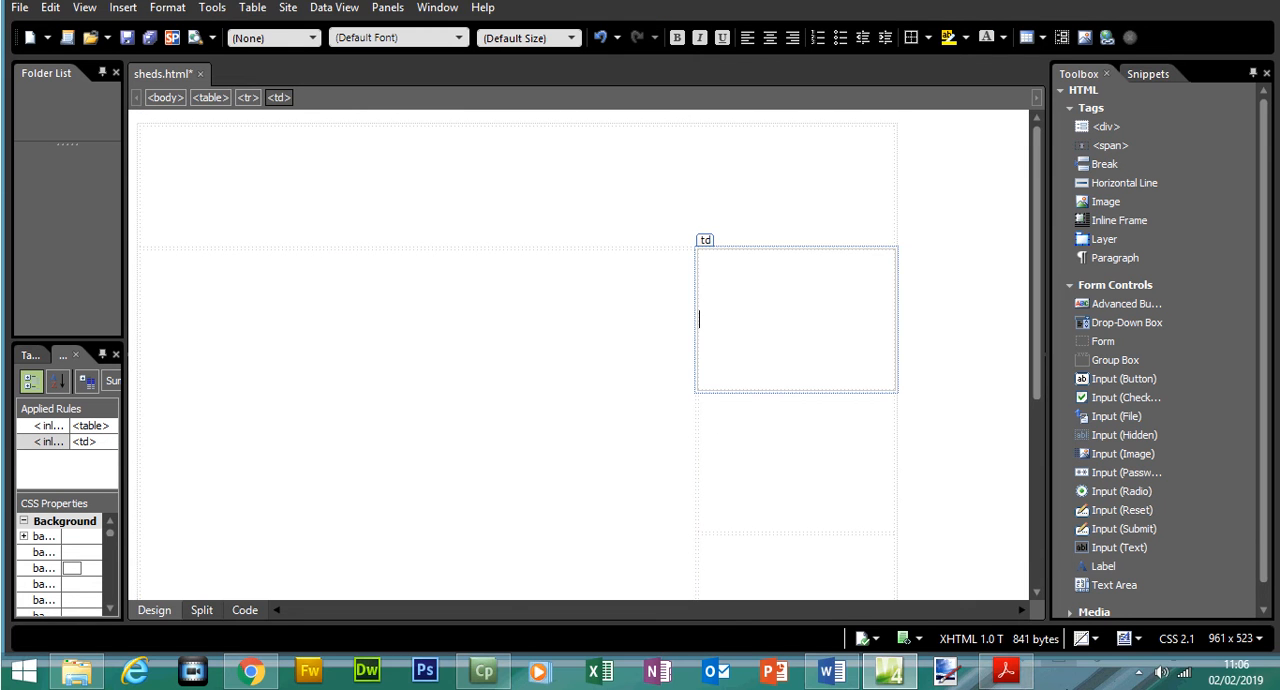
- Switch to the exam paper in Acrobat Reader and compare question 4's lettered cell diagram with the finished table structure
{"action": "left_click", "coordinate": [1006, 671]}
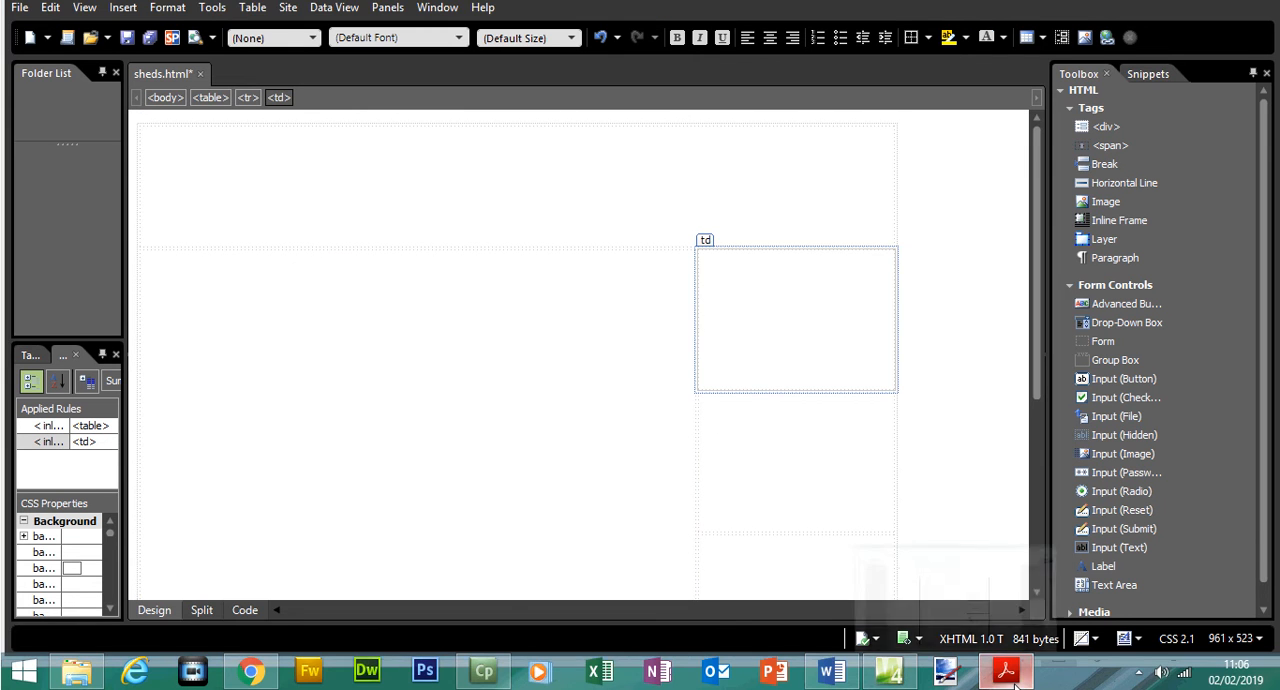
{"action": "left_click_drag", "start_coordinate": [1200, 337], "coordinate": [1200, 339]}
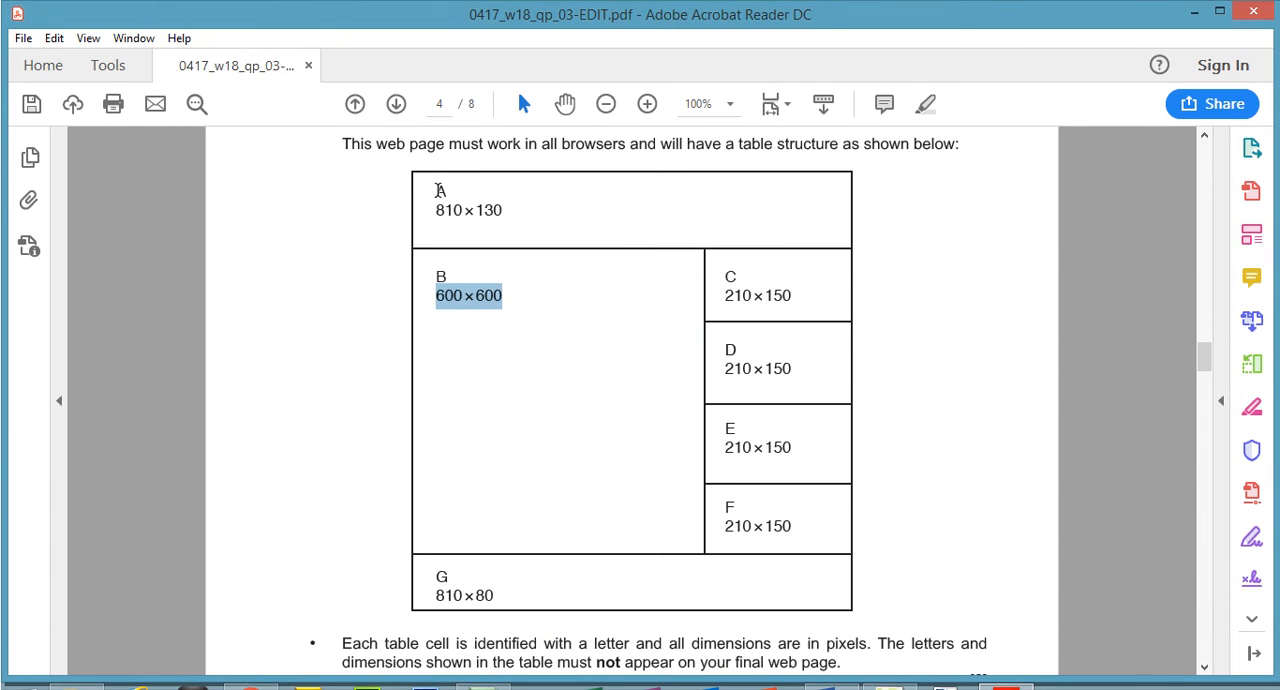
{"action": "left_click_drag", "start_coordinate": [436, 168], "coordinate": [446, 170]}
{"action": "left_click_drag", "start_coordinate": [726, 270], "coordinate": [744, 291]}
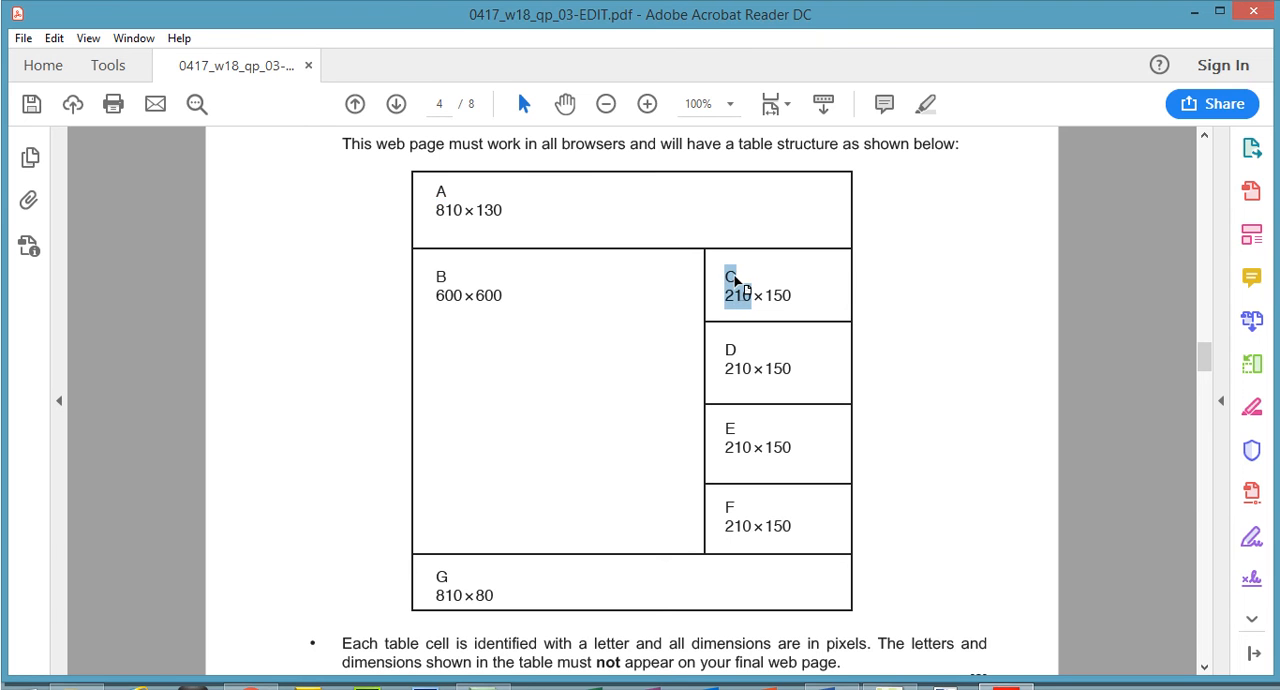
{"action": "left_click", "coordinate": [730, 346]}
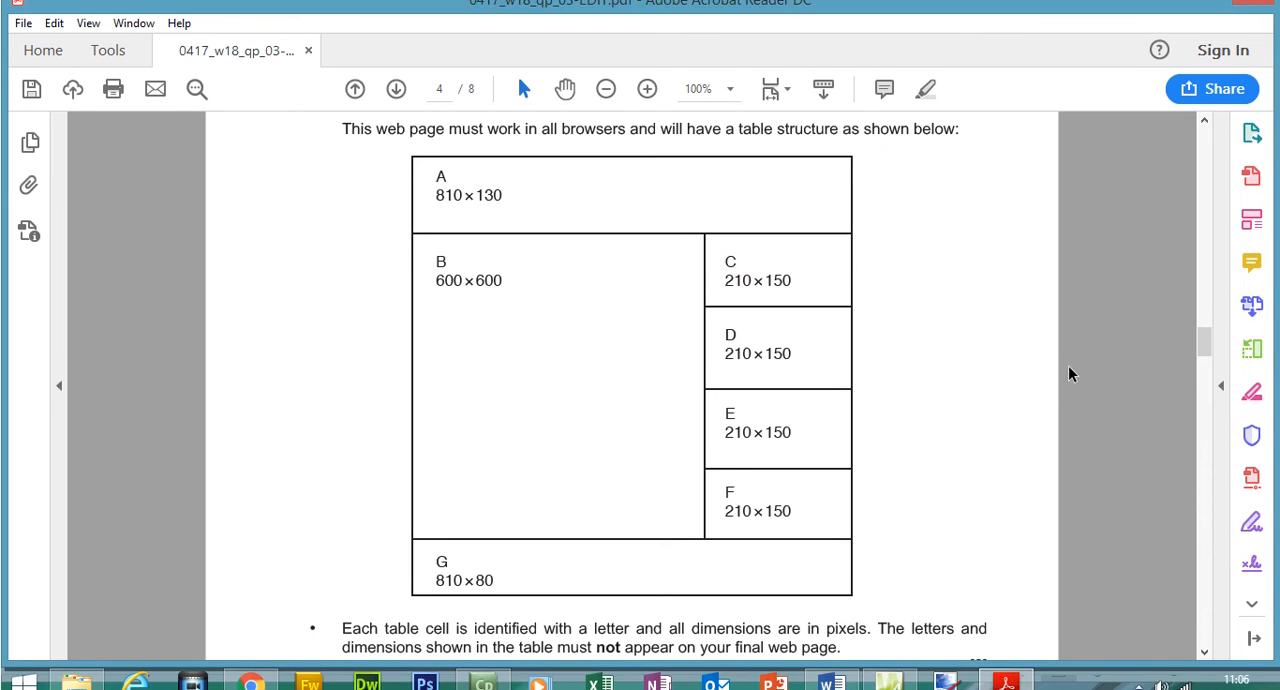
- Highlight question 4's final bullet about pixel dimensions and keeping the cell letters and dimensions off the final web page
{"action": "left_click_drag", "start_coordinate": [1203, 348], "coordinate": [1203, 354]}
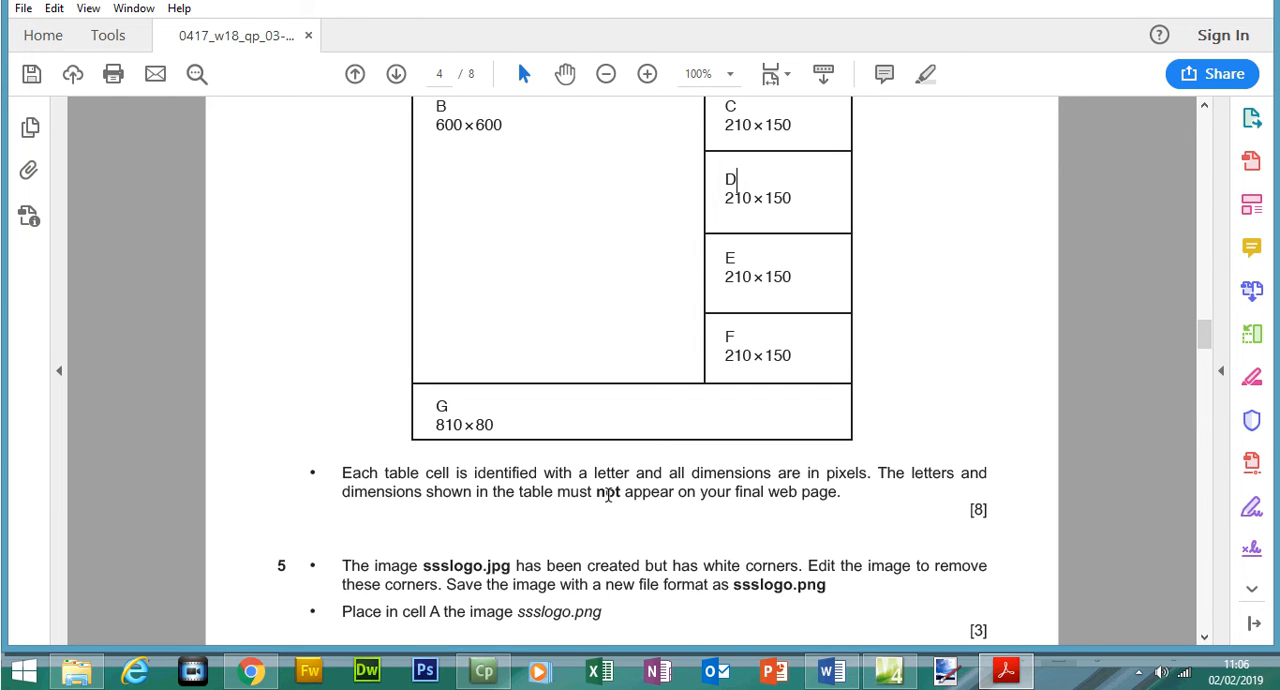
{"action": "left_click_drag", "start_coordinate": [845, 492], "coordinate": [339, 470]}
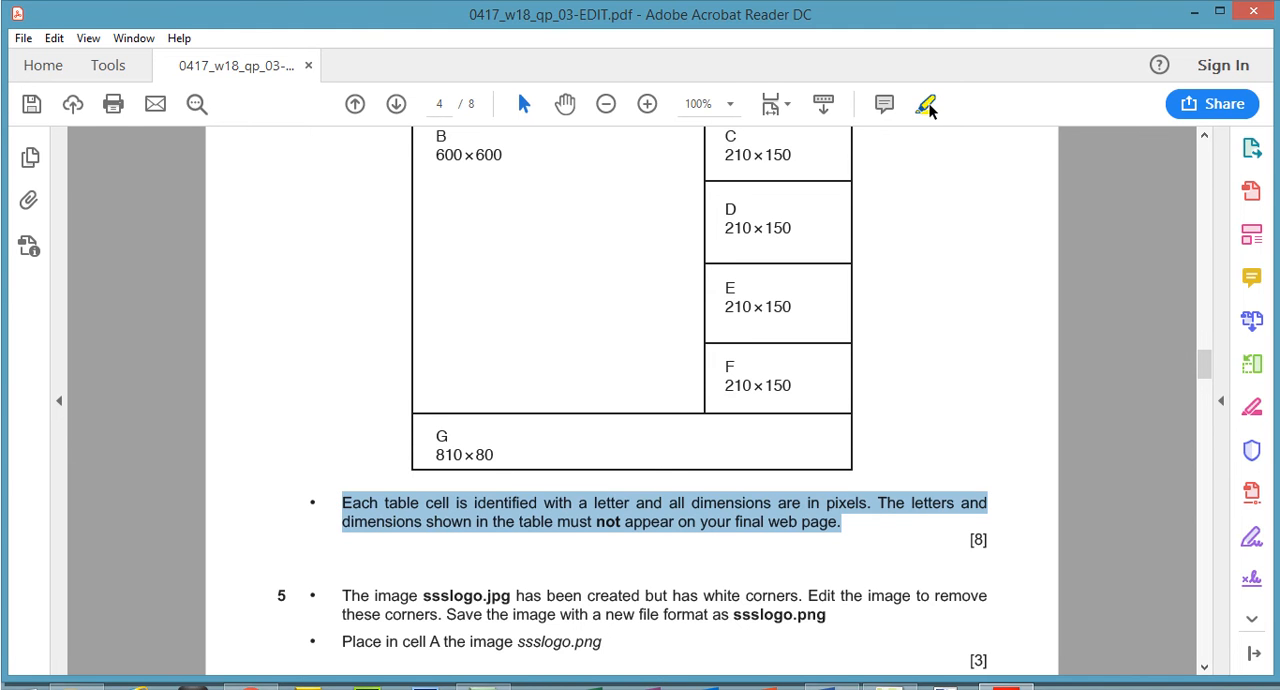
{"action": "left_click", "coordinate": [925, 73]}
- Switch back to Expression Web, recheck the merged cell's width and the first row's colspan in the code, and return to the design view
{"action": "left_click", "coordinate": [1012, 675]}
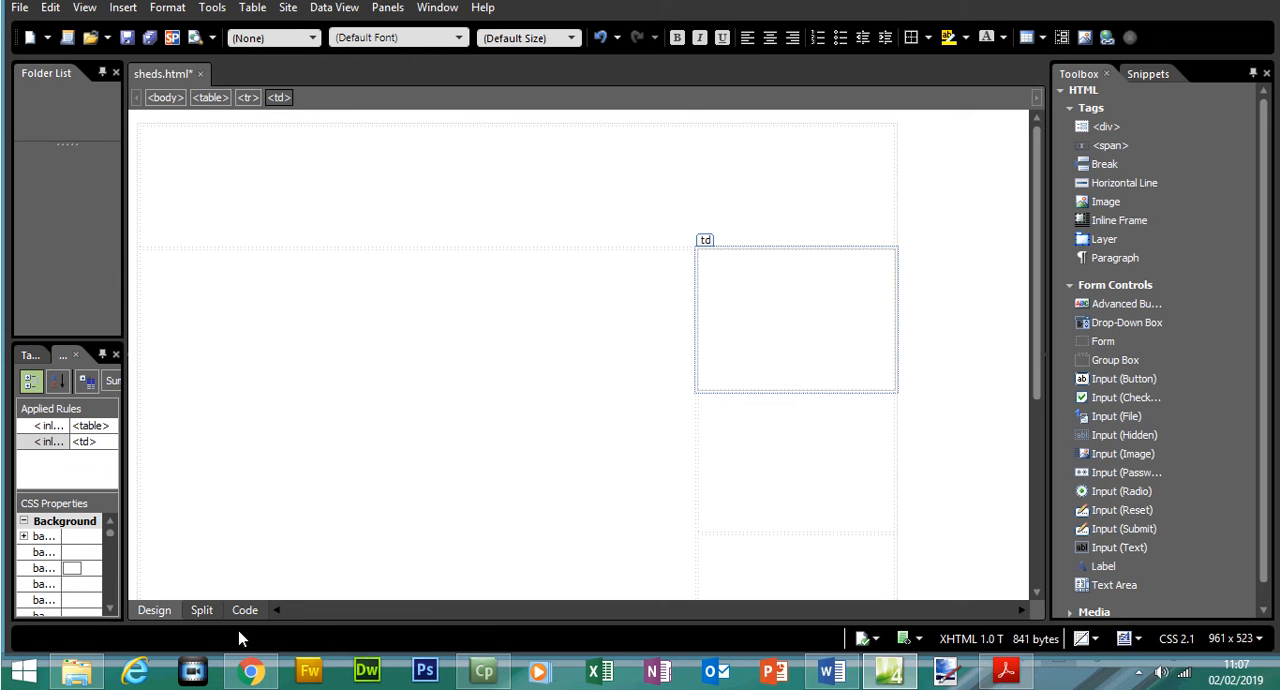
{"action": "left_click", "coordinate": [239, 614]}
{"action": "left_click_drag", "start_coordinate": [345, 331], "coordinate": [430, 331]}
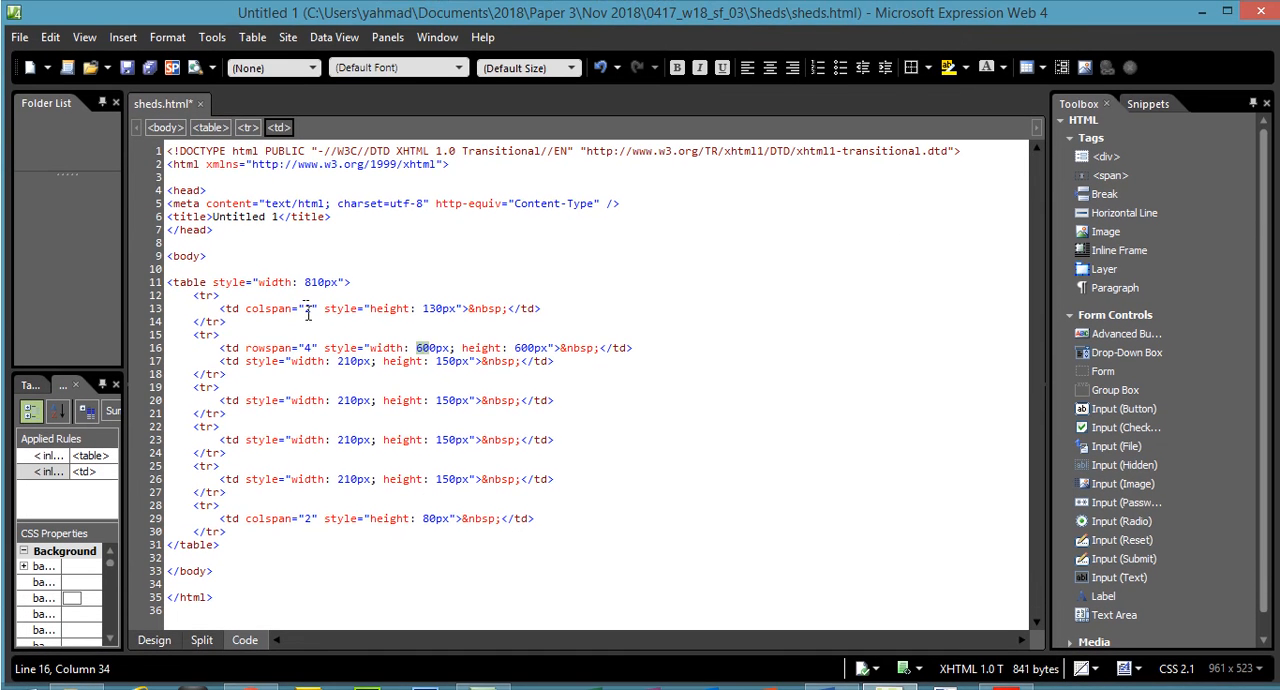
{"action": "left_click", "coordinate": [311, 308]}
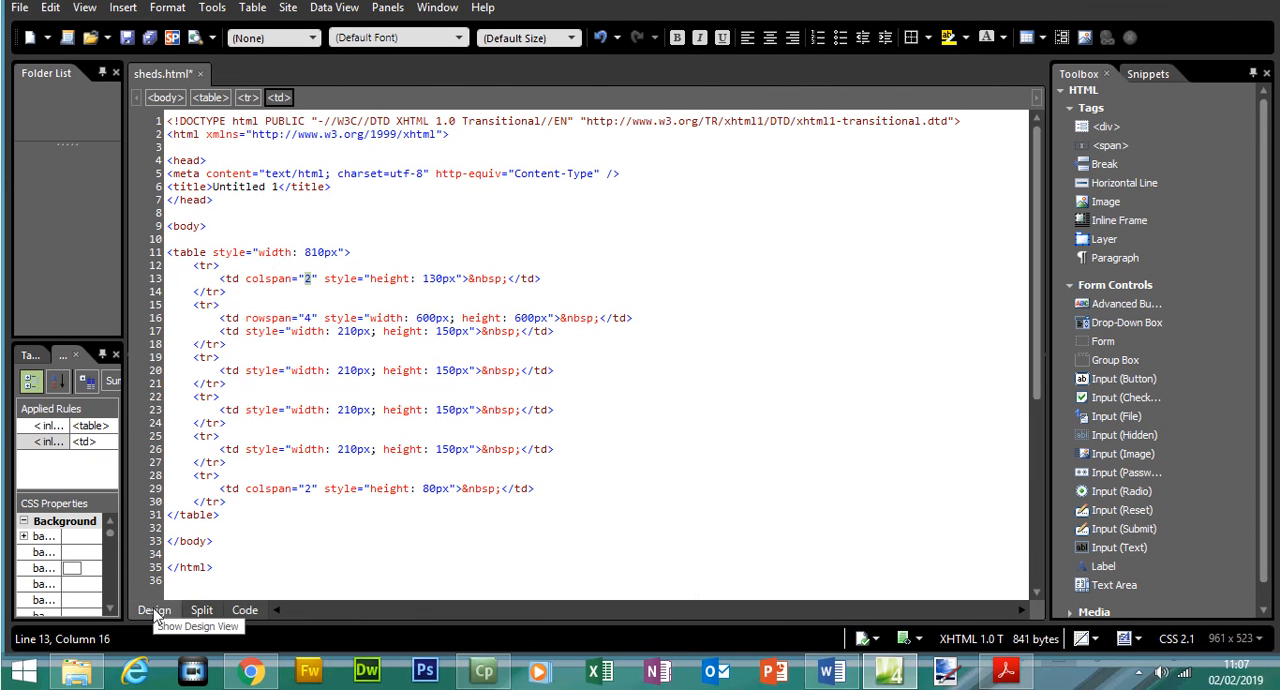
{"action": "left_click", "coordinate": [155, 610]}
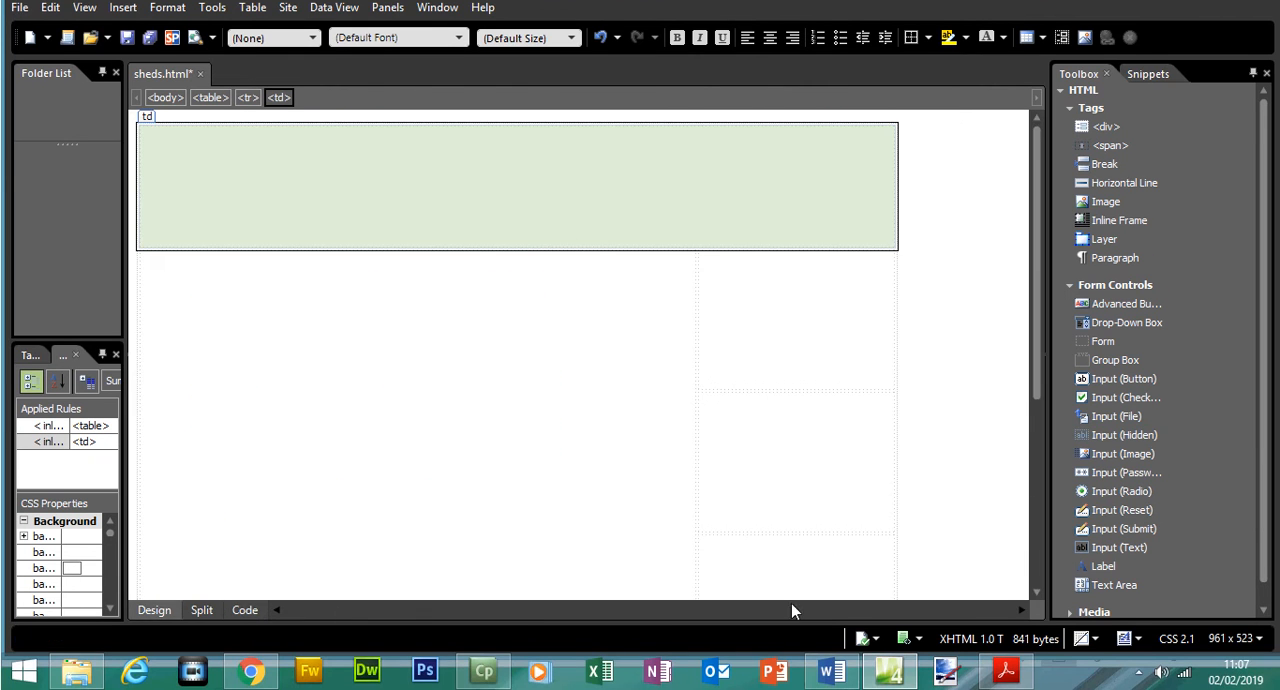
- Switch to the exam paper in Acrobat Reader and highlight "ssslogo.png" and "white corners" in question 5
{"action": "left_click", "coordinate": [1005, 670]}
{"action": "left_click_drag", "start_coordinate": [1203, 338], "coordinate": [1205, 355]}
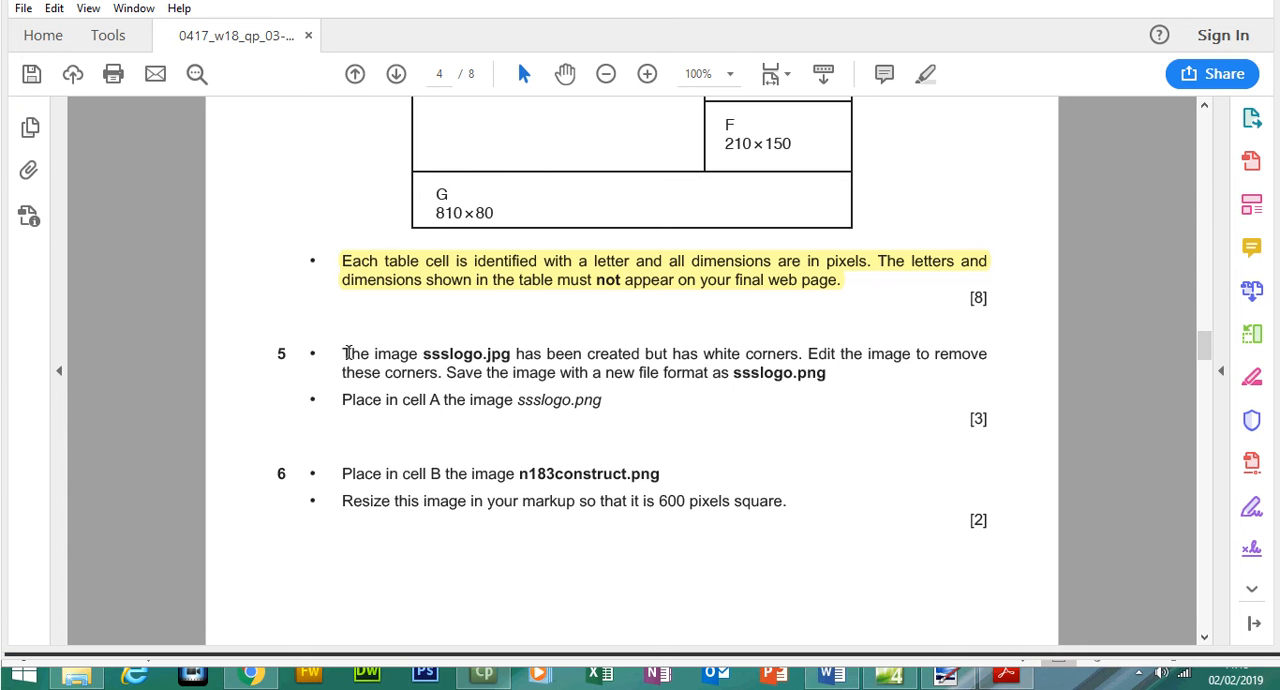
{"action": "left_click_drag", "start_coordinate": [350, 353], "coordinate": [444, 371]}
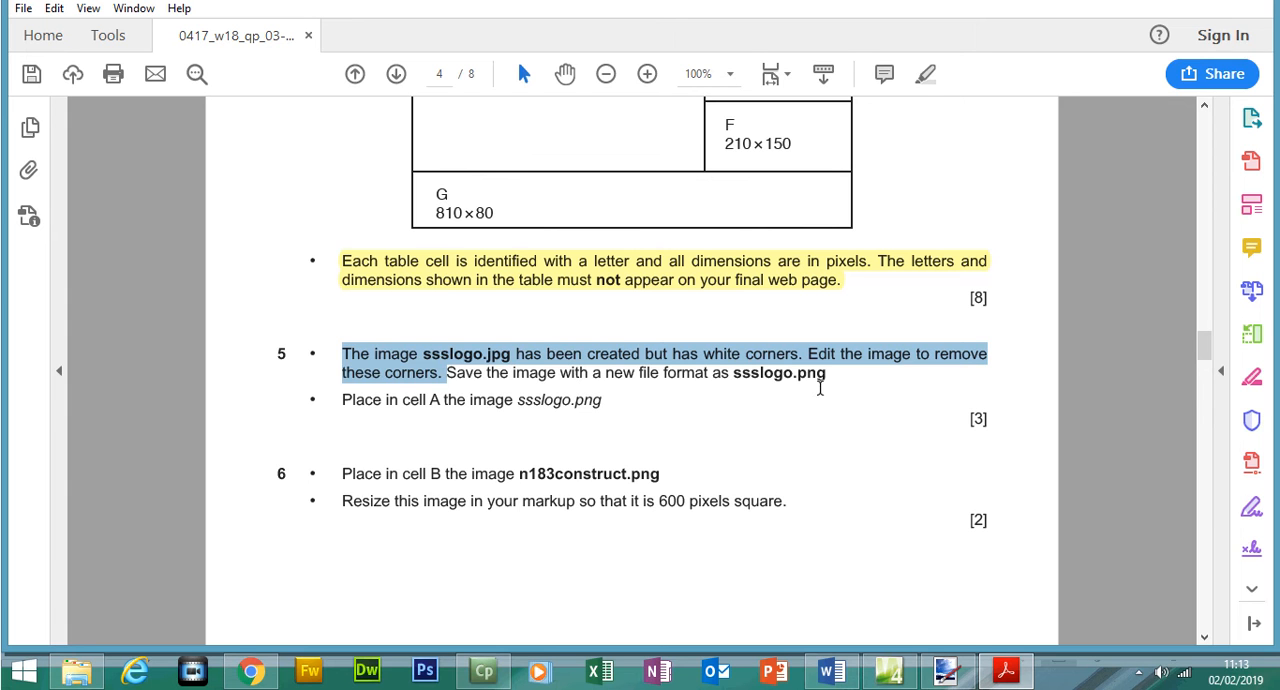
{"action": "left_click_drag", "start_coordinate": [826, 374], "coordinate": [731, 374]}
{"action": "left_click", "coordinate": [925, 74]}
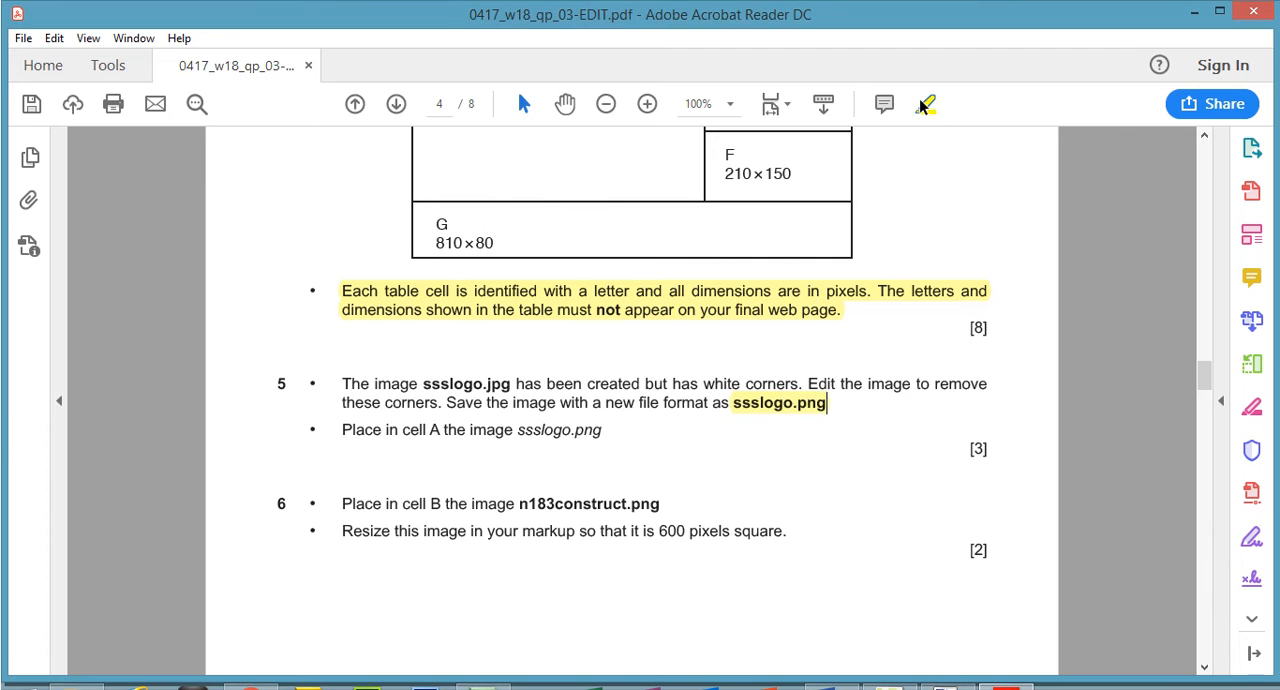
{"action": "left_click_drag", "start_coordinate": [704, 354], "coordinate": [799, 355]}
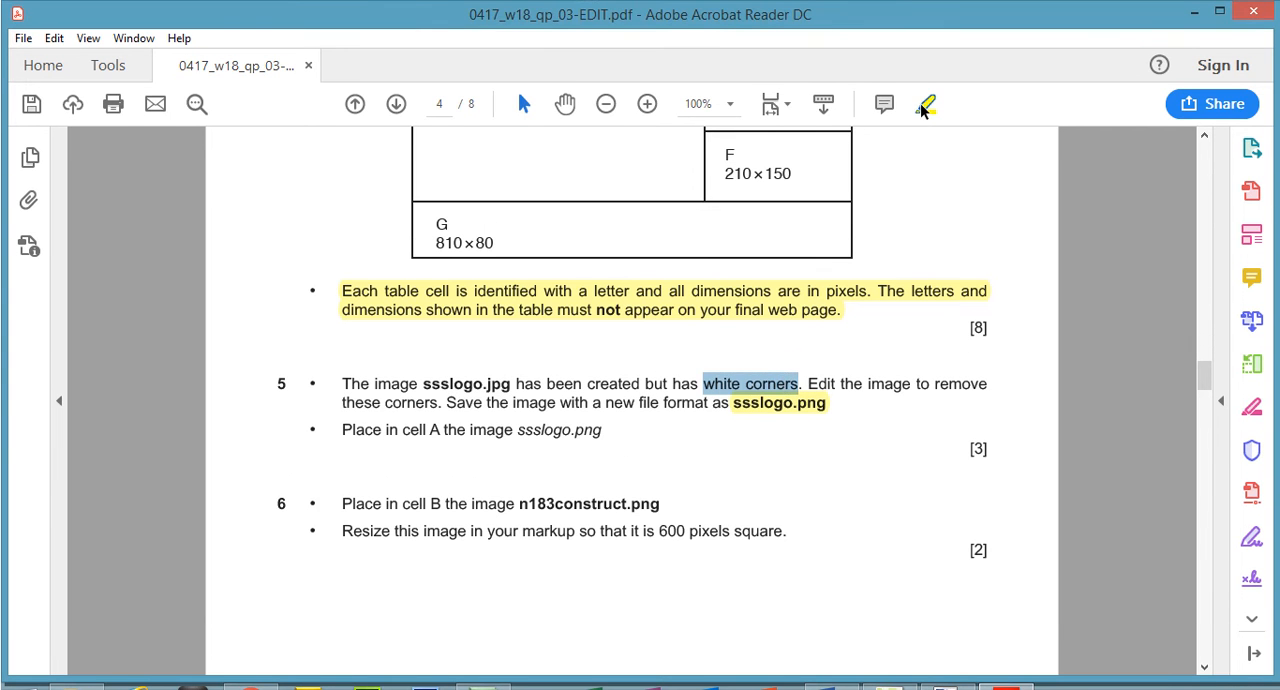
{"action": "left_click", "coordinate": [925, 106]}
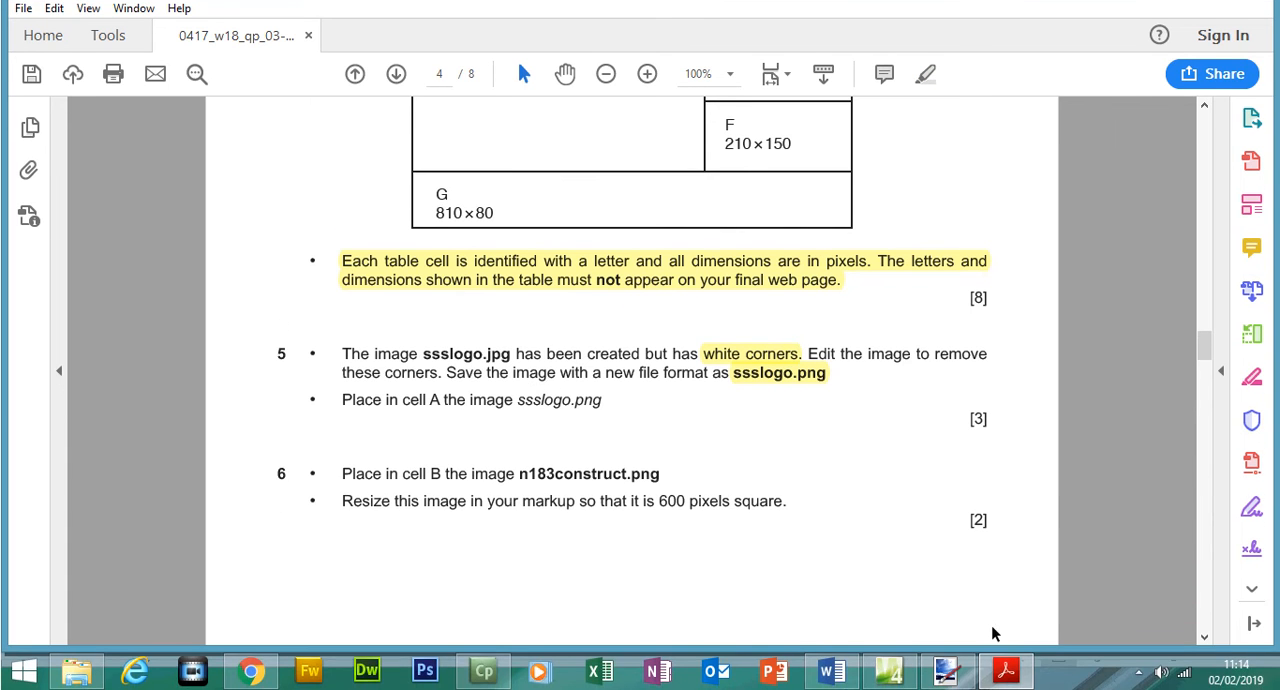
- Bring up paint.net, then return to the exam paper and highlight "ssslogo.jpg" in question 5
{"action": "mouse_move", "coordinate": [945, 670]}
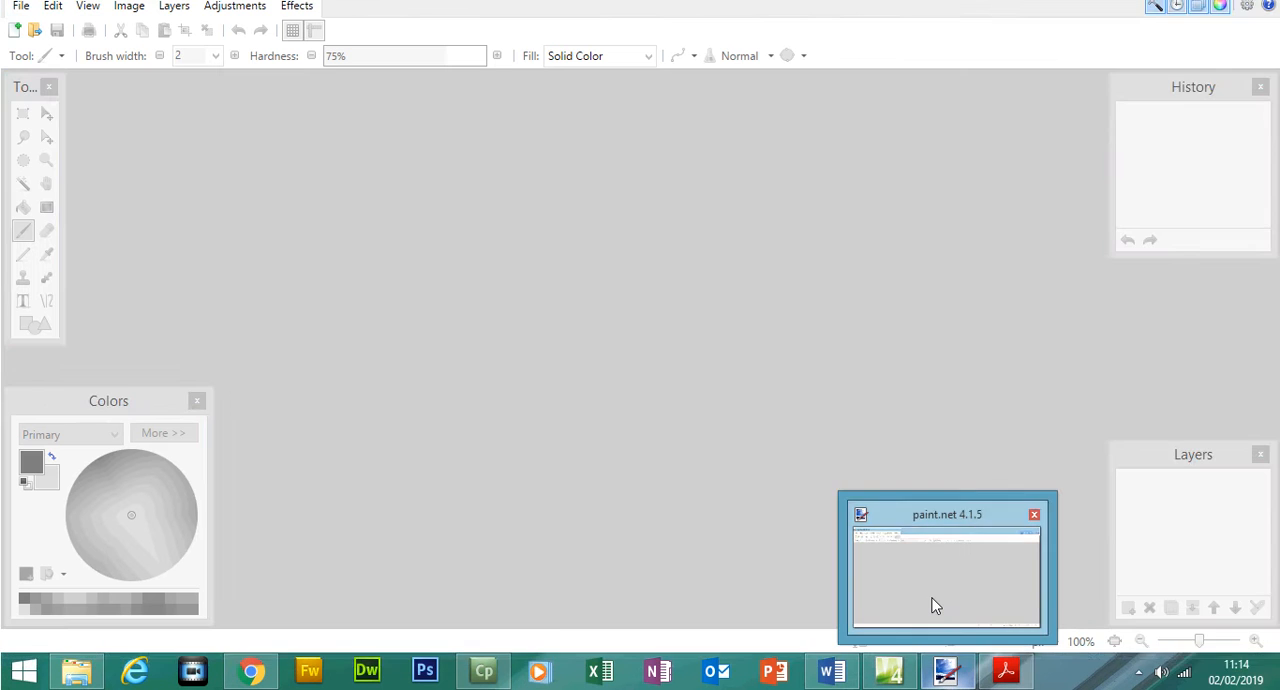
{"action": "left_click", "coordinate": [931, 604]}
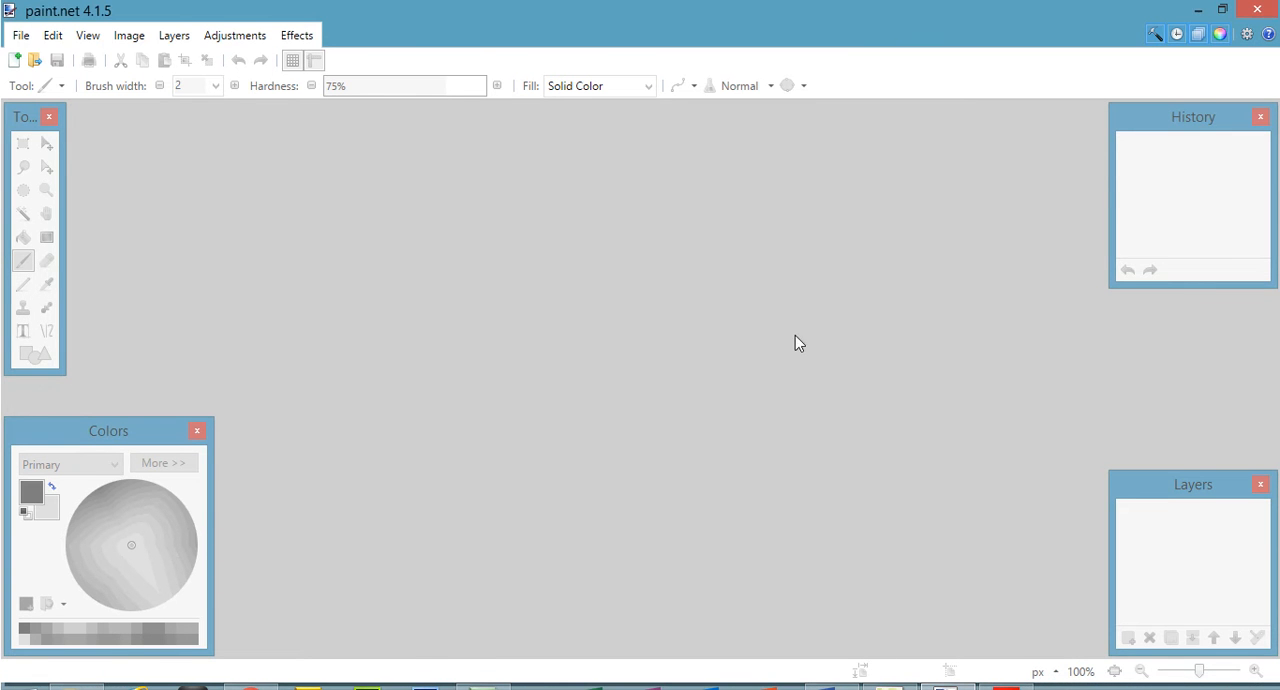
{"action": "left_click", "coordinate": [1015, 669]}
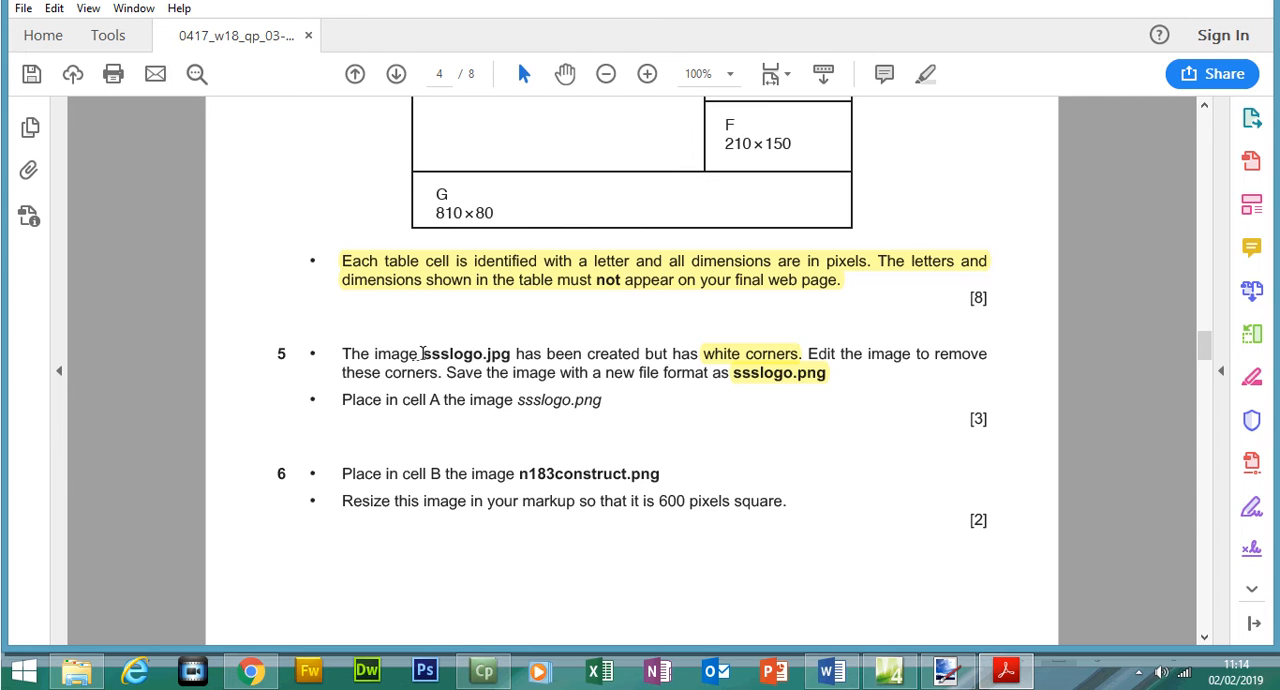
{"action": "left_click_drag", "start_coordinate": [422, 354], "coordinate": [512, 354]}
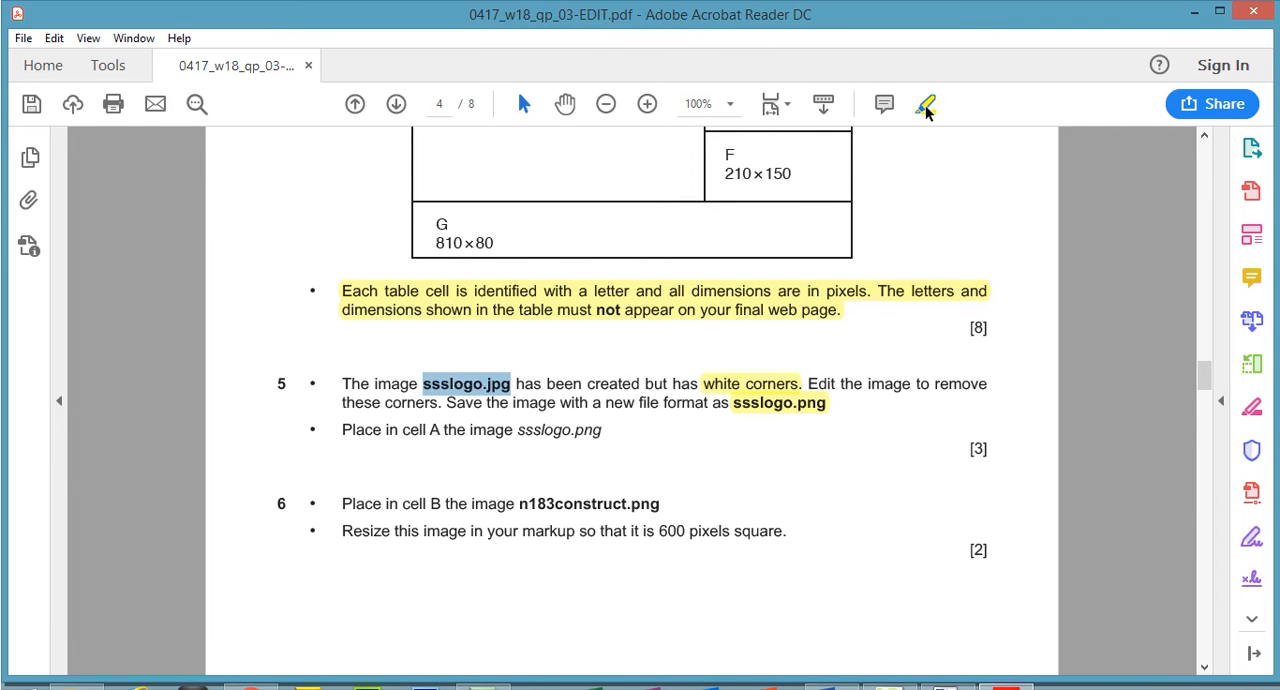
{"action": "left_click", "coordinate": [926, 107]}
- Switch back to paint.net and open the ssslogo image from the Sheds folder
{"action": "left_click", "coordinate": [1006, 672]}
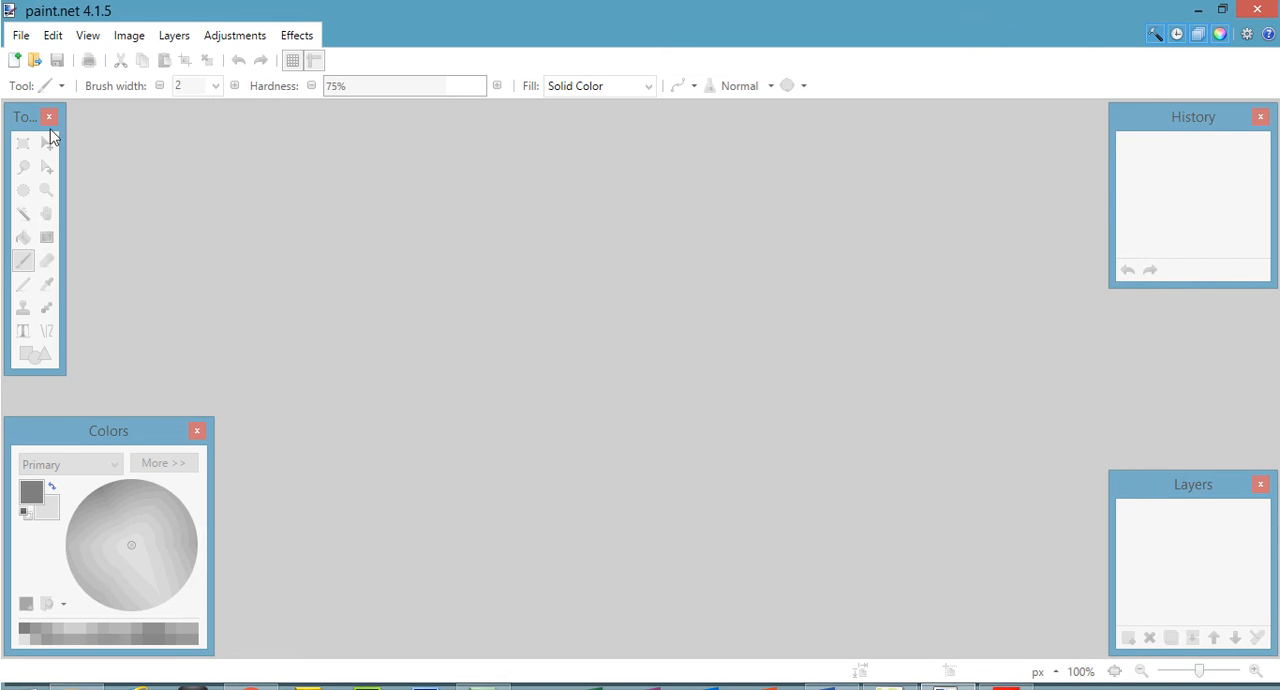
{"action": "left_click", "coordinate": [20, 35]}
{"action": "left_click", "coordinate": [50, 83]}
{"action": "left_click", "coordinate": [362, 190]}
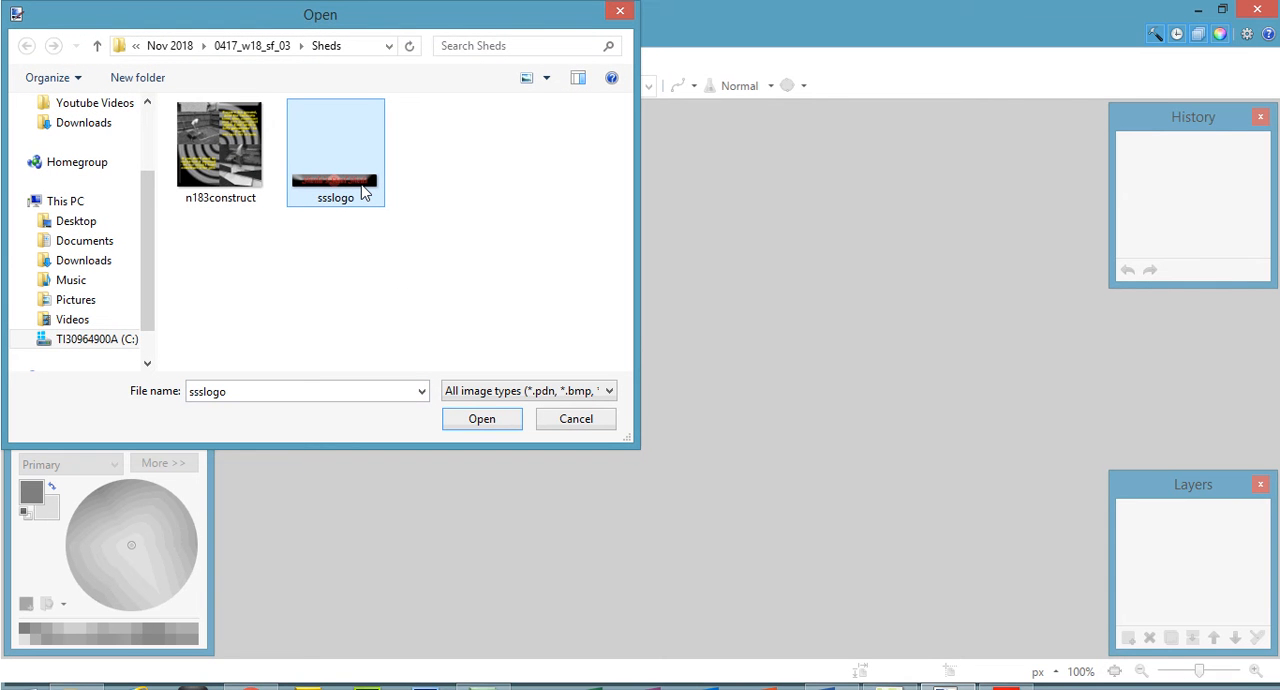
{"action": "left_click", "coordinate": [491, 418]}
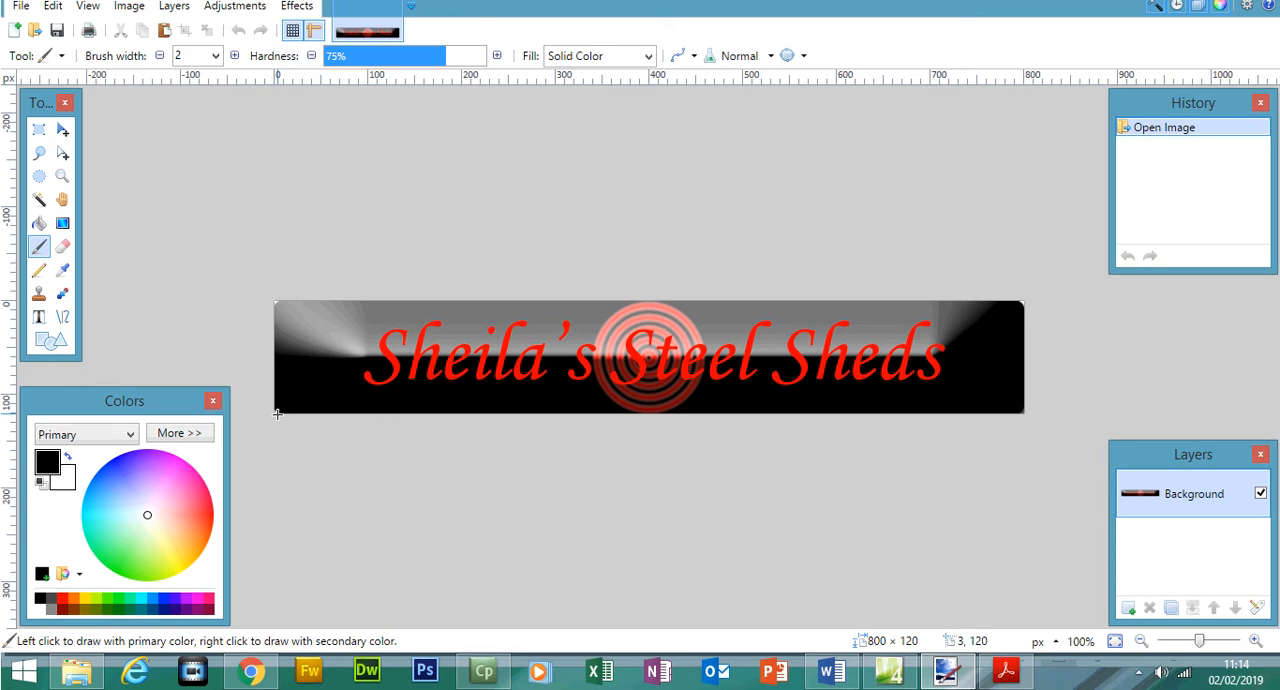
- Recheck question 5, then crop the logo to a full-height rectangular selection about 786 × 120 pixels that excludes the white corners
{"action": "left_click", "coordinate": [1006, 670]}
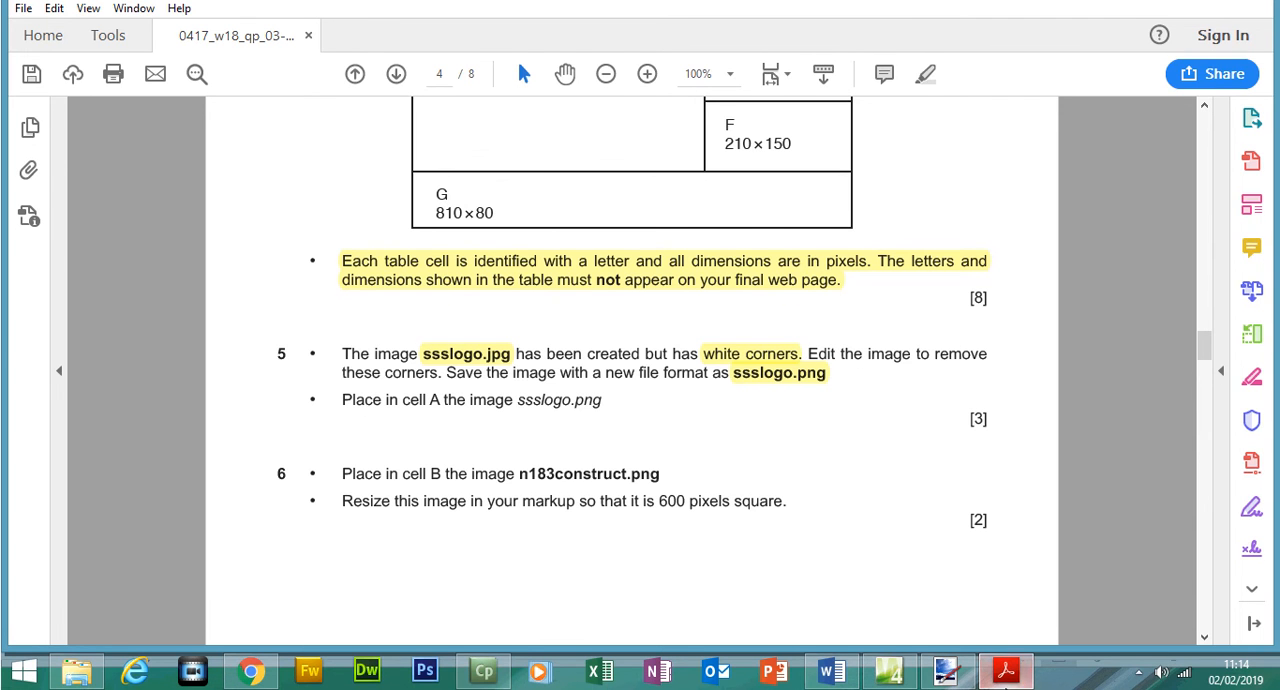
{"action": "left_click", "coordinate": [1008, 680]}
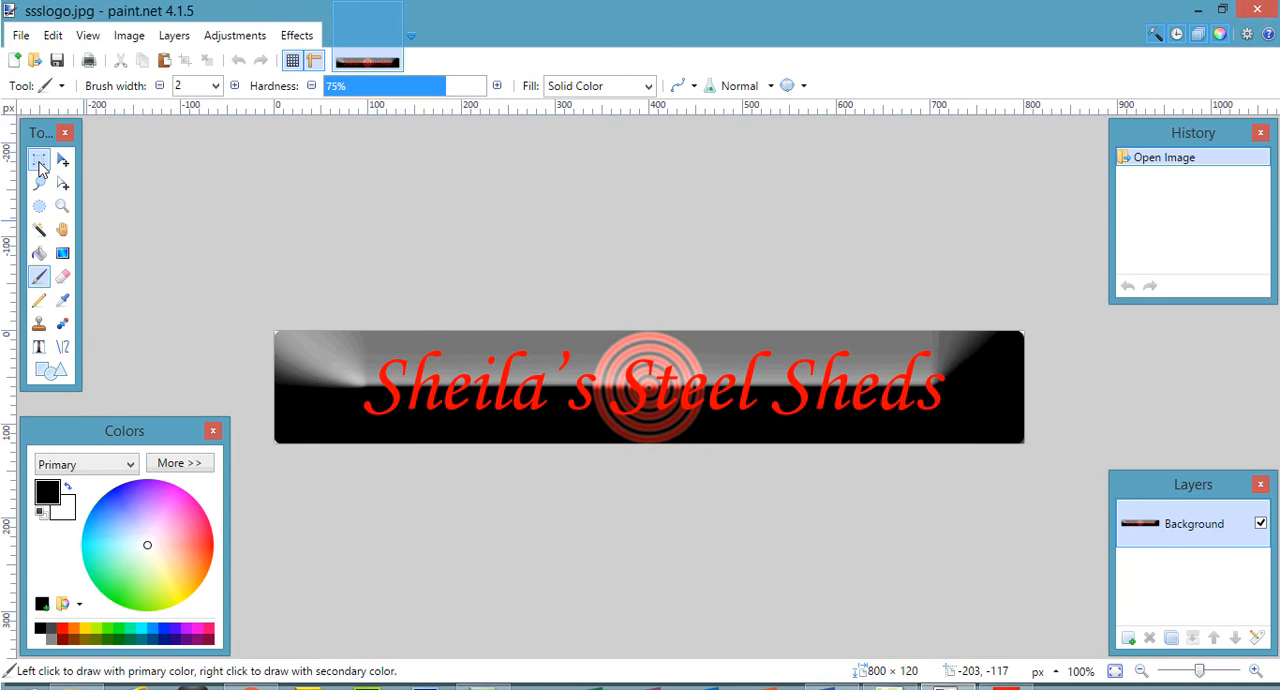
{"action": "left_click", "coordinate": [38, 129]}
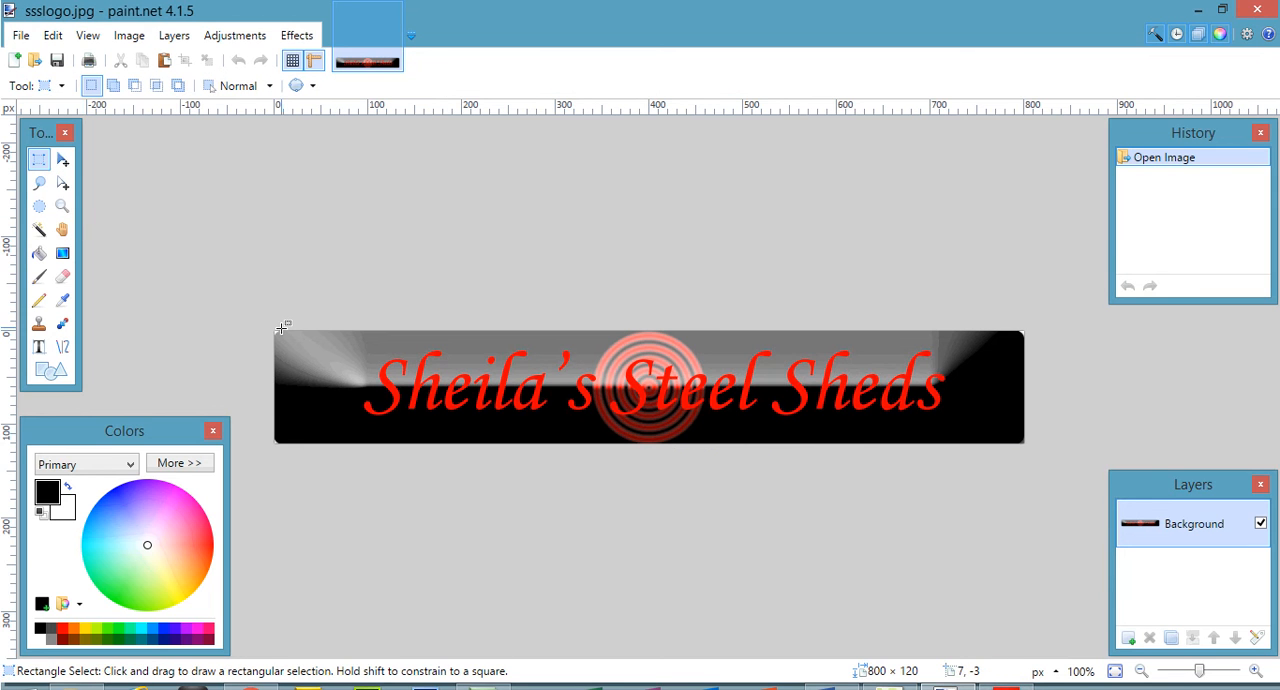
{"action": "left_click_drag", "start_coordinate": [281, 333], "coordinate": [1017, 536]}
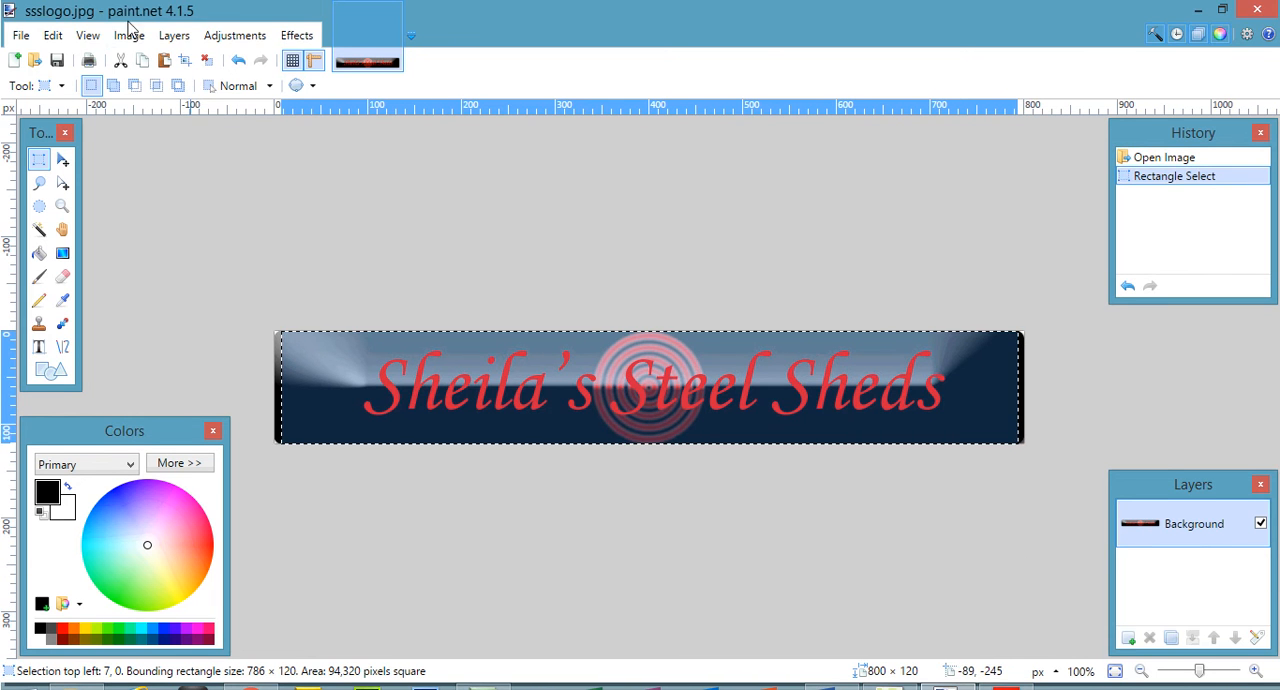
{"action": "left_click", "coordinate": [129, 6]}
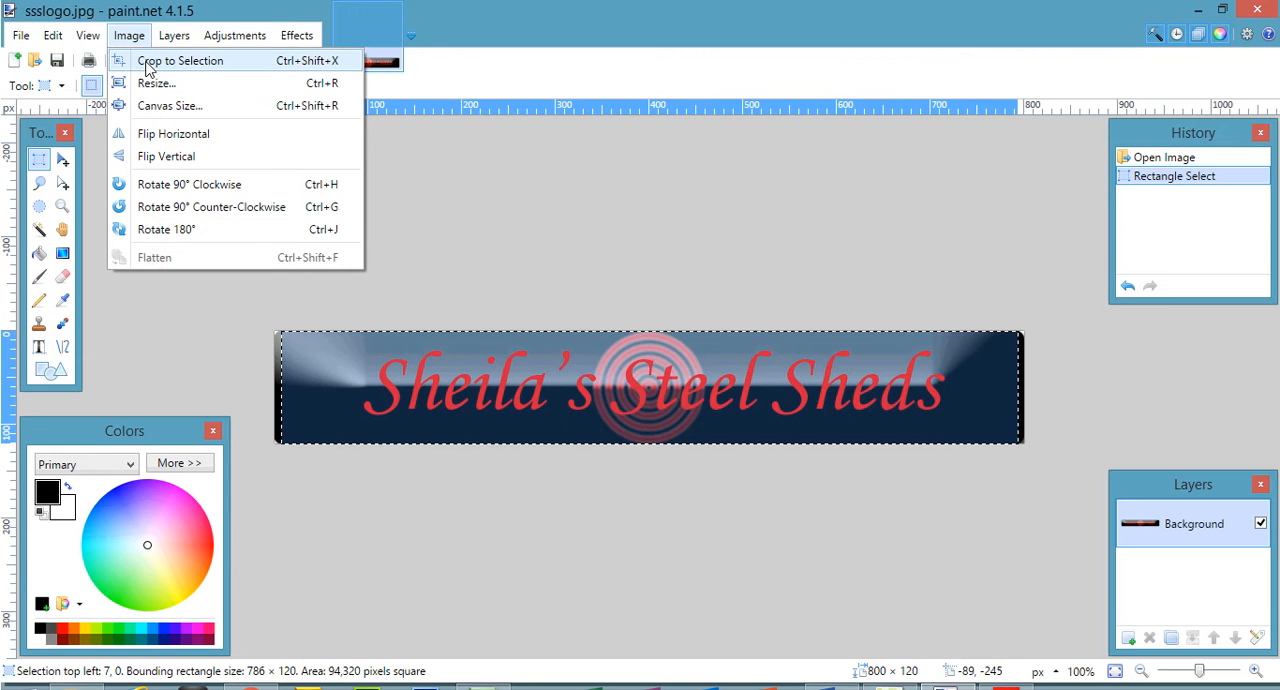
{"action": "left_click", "coordinate": [150, 63]}
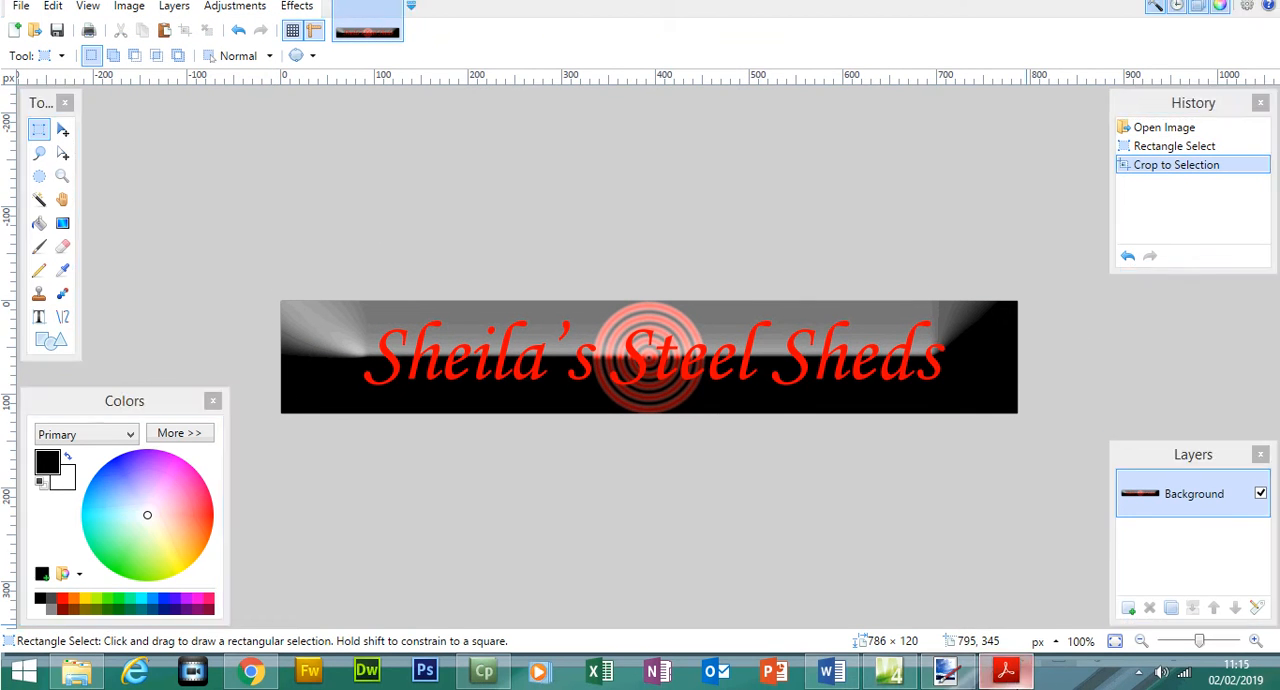
- Recheck the required ssslogo.png file name in question 5 of the exam paper and return to paint.net
{"action": "left_click", "coordinate": [1005, 671]}
{"action": "left_click", "coordinate": [766, 382]}
{"action": "left_click", "coordinate": [1005, 671]}
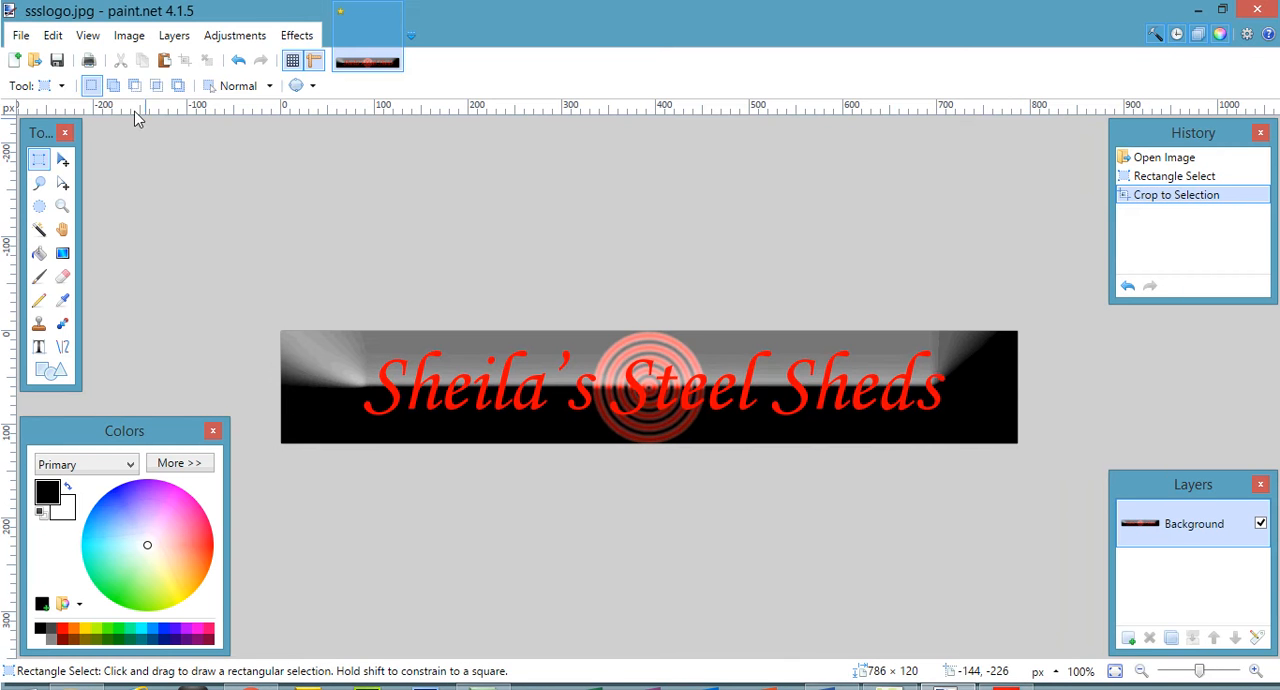
- Save the cropped logo as ssslogo in PNG format in the Sheds folder with auto-detected bit depth, checking the name against the exam paper
{"action": "left_click", "coordinate": [20, 5]}
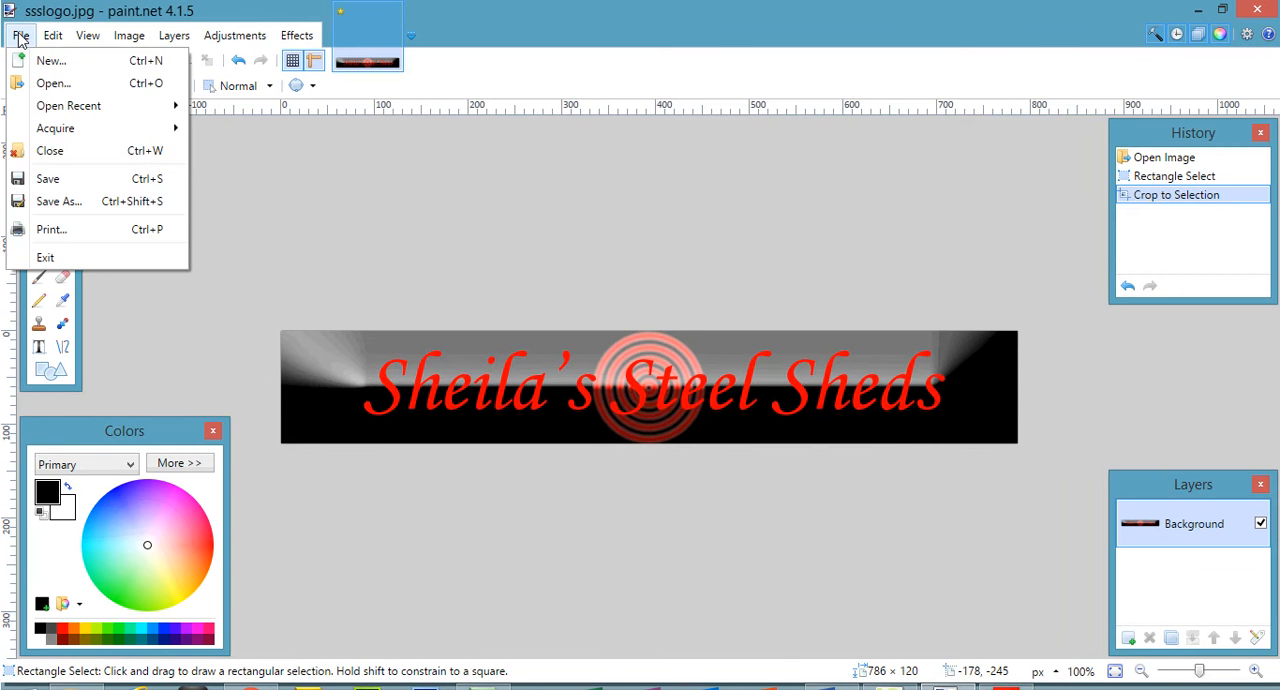
{"action": "left_click", "coordinate": [88, 200]}
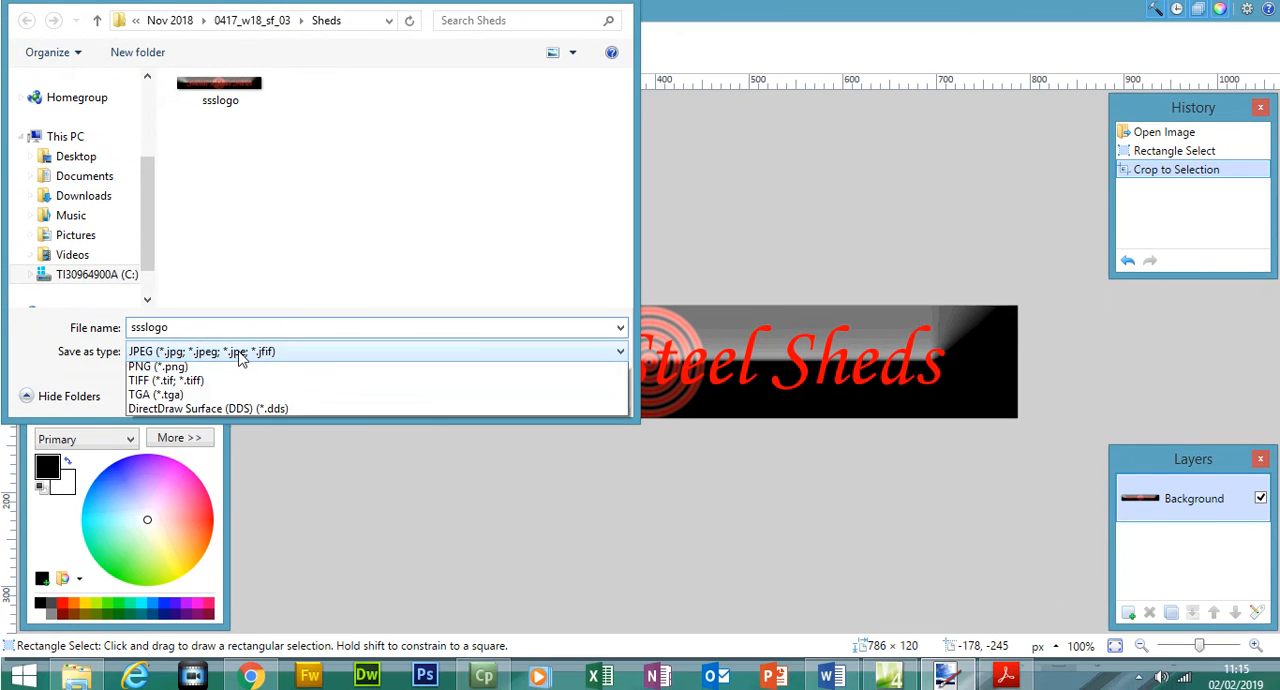
{"action": "left_click", "coordinate": [240, 355]}
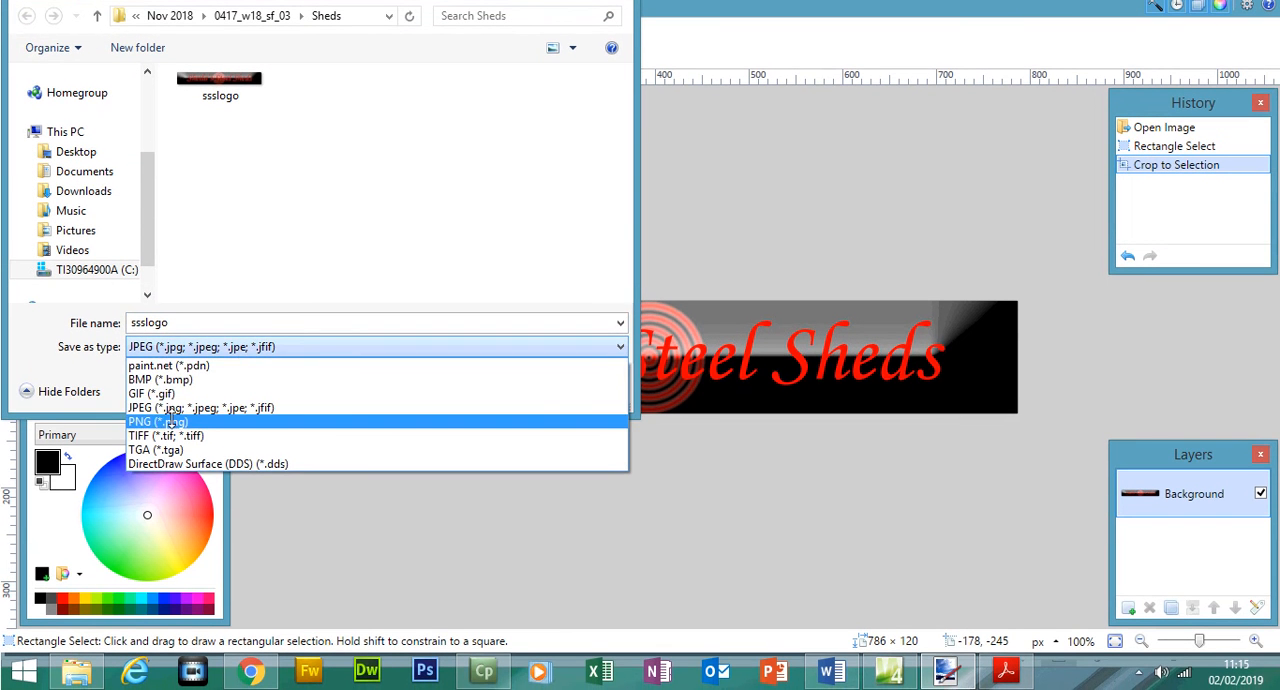
{"action": "left_click", "coordinate": [171, 422]}
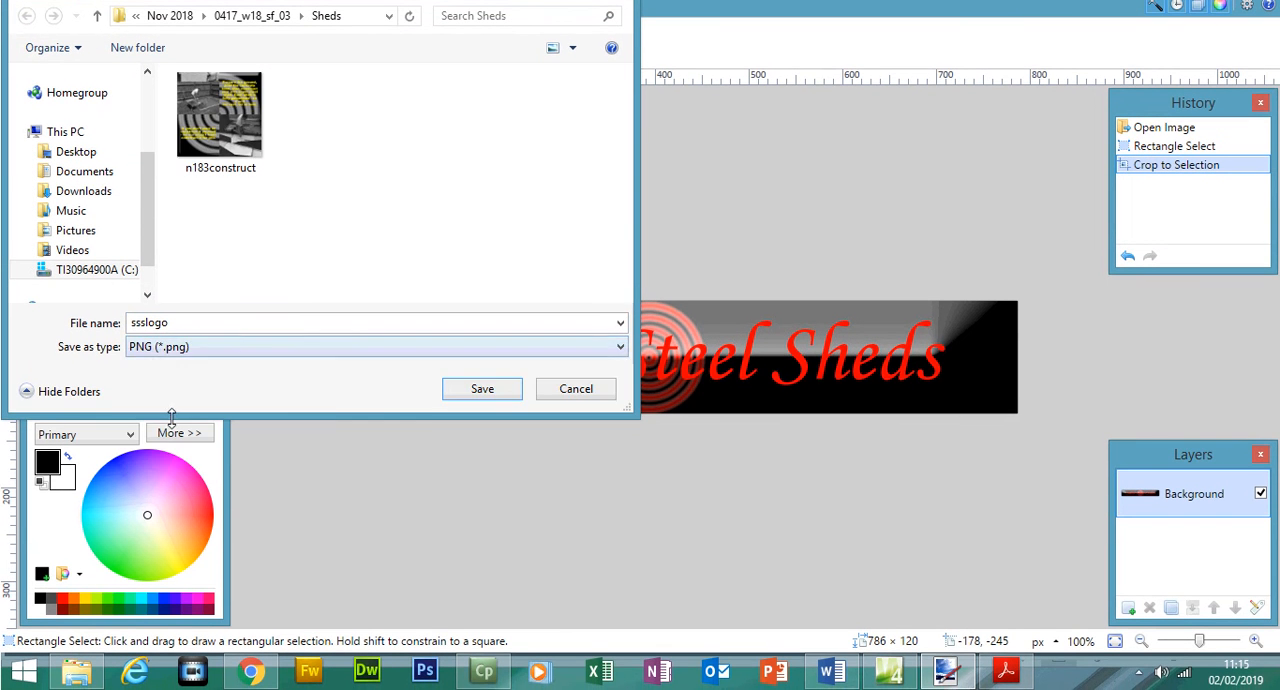
{"action": "left_click", "coordinate": [1006, 670]}
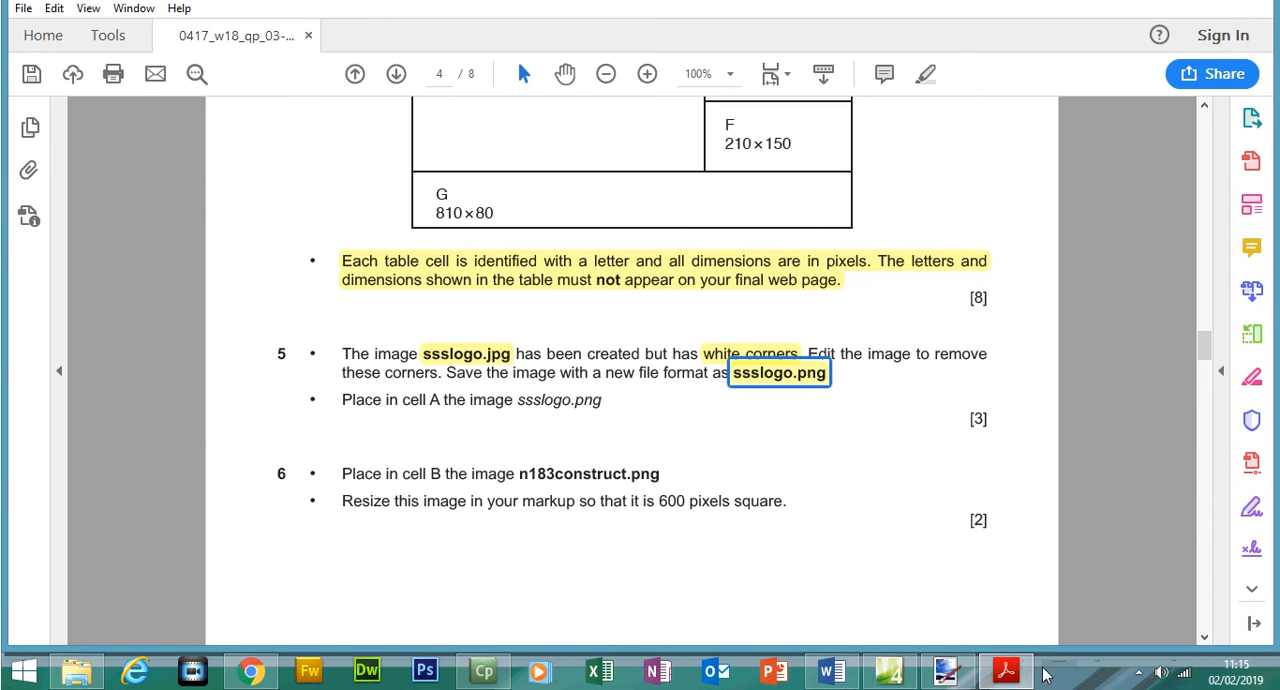
{"action": "left_click", "coordinate": [1006, 670]}
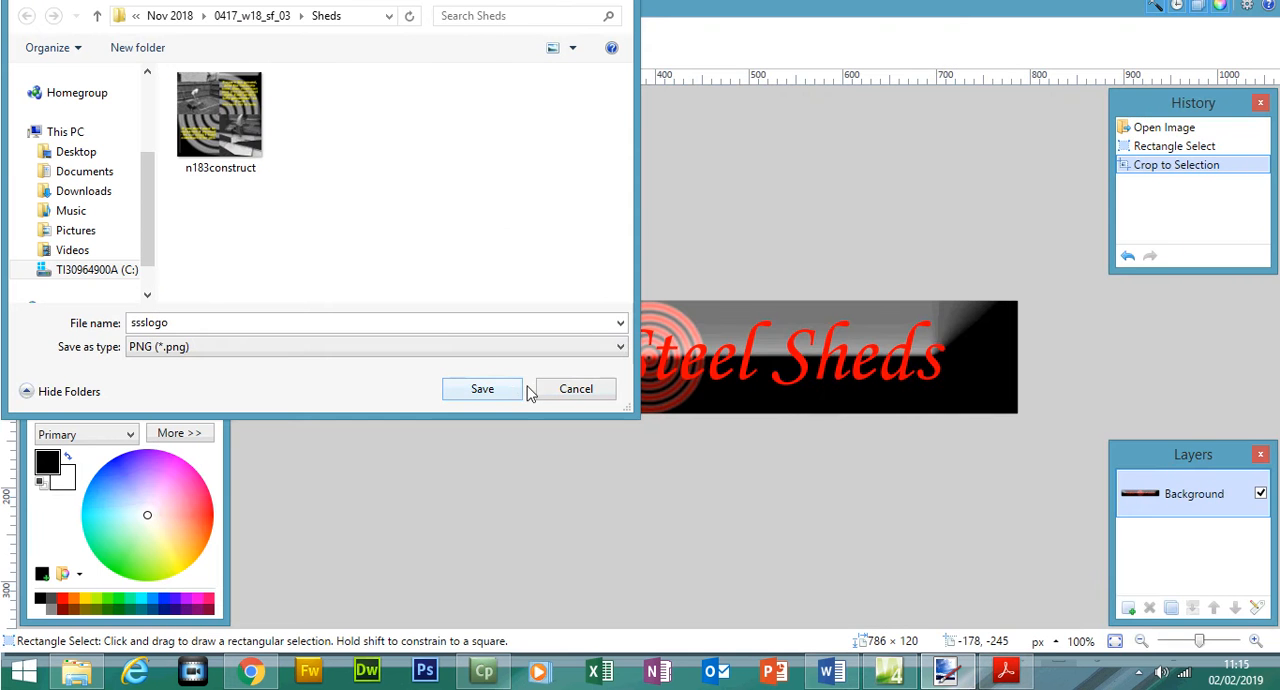
{"action": "left_click", "coordinate": [506, 390]}
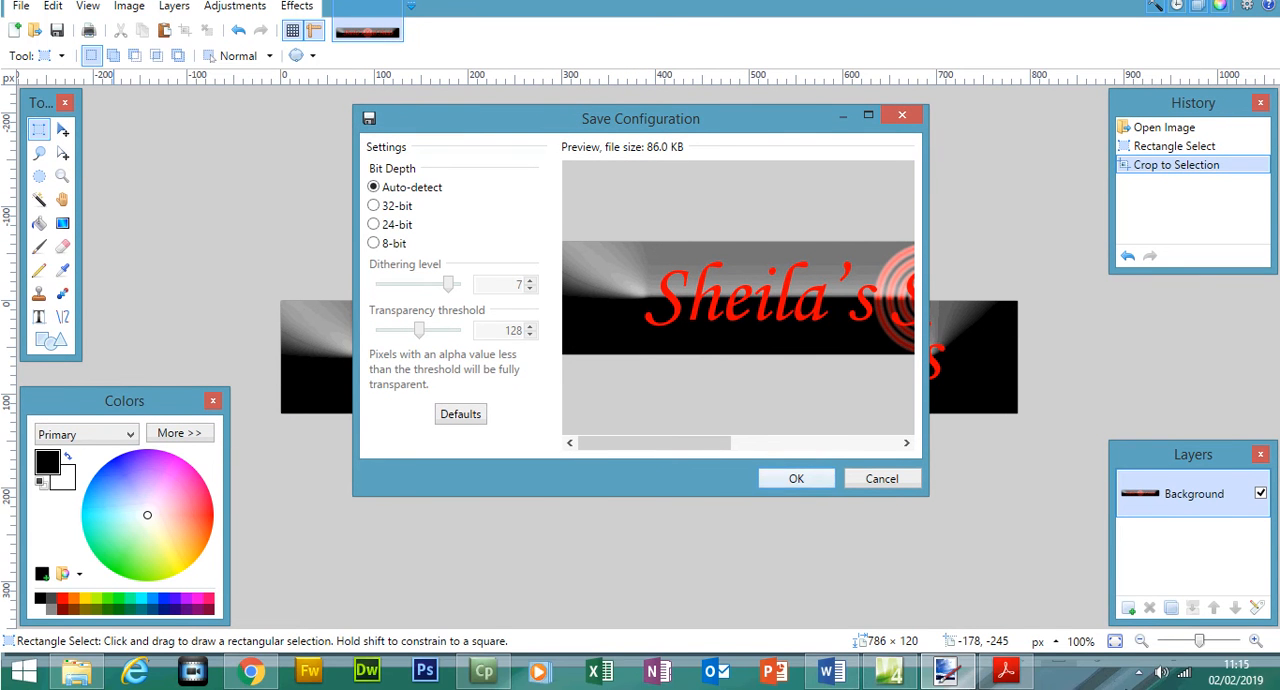
{"action": "left_click", "coordinate": [1006, 670]}
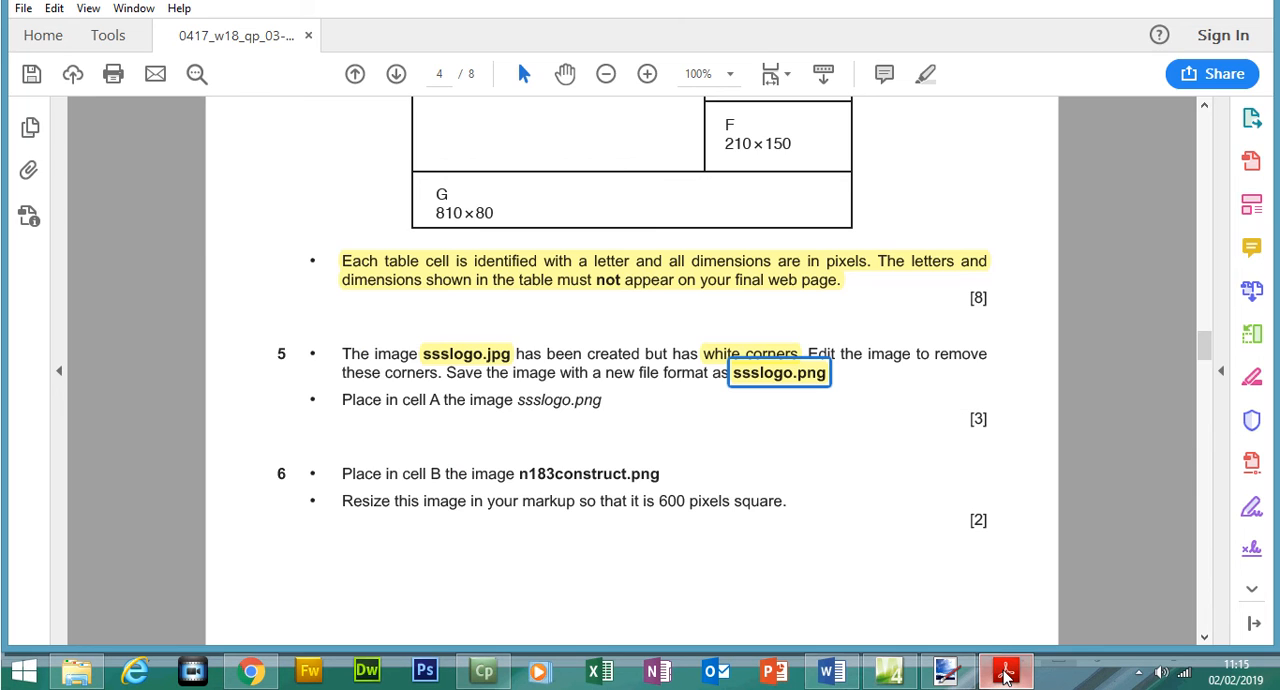
{"action": "left_click", "coordinate": [1006, 676]}
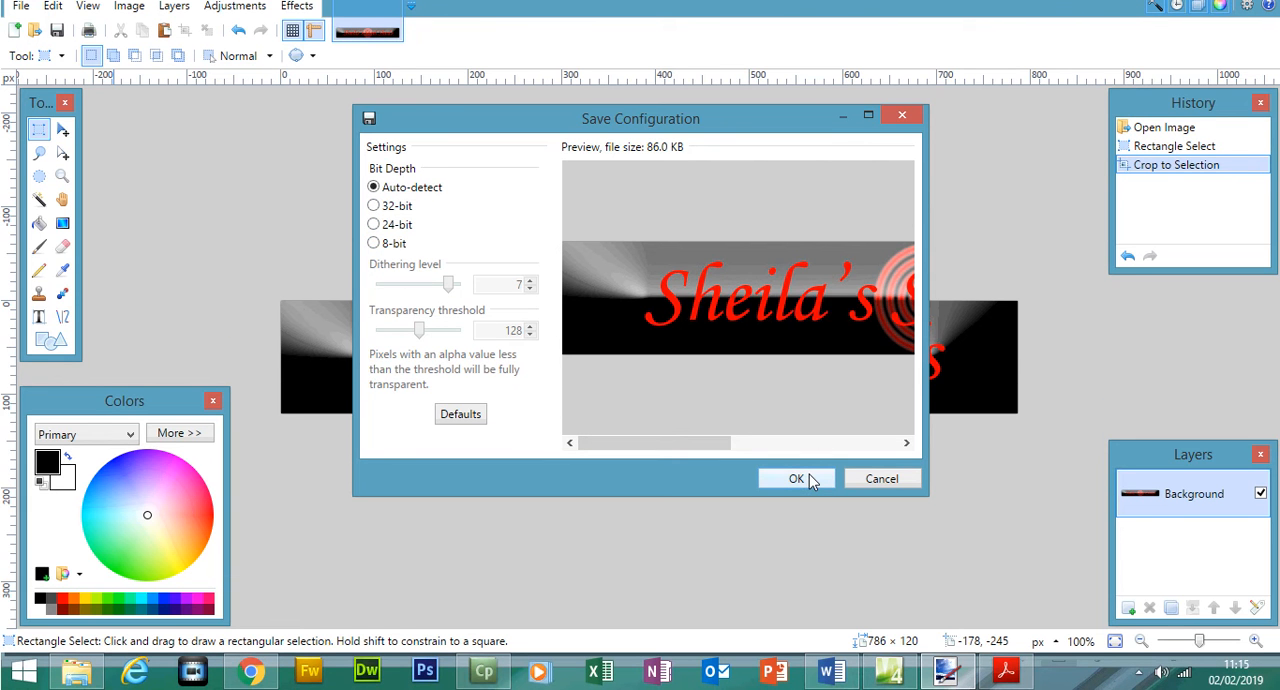
{"action": "left_click", "coordinate": [797, 479]}
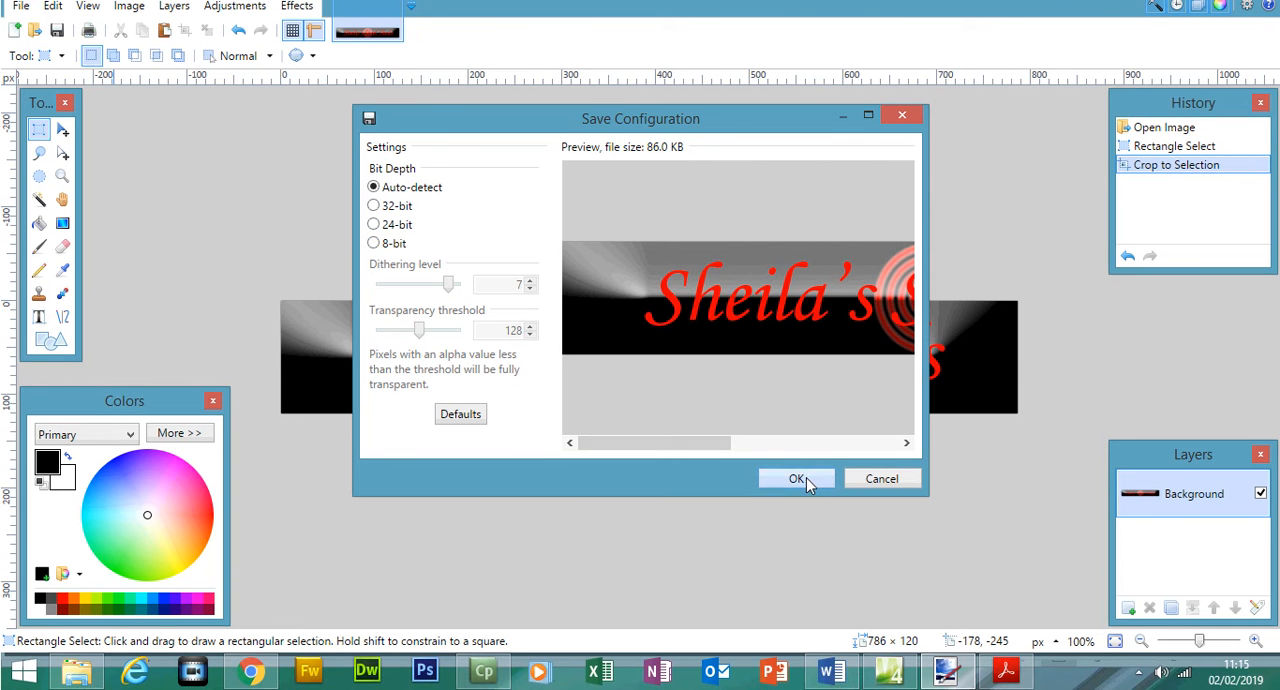
- Switch to the exam paper and read question 5's second bullet about placing ssslogo.png in cell A
{"action": "left_click", "coordinate": [1006, 670]}
{"action": "left_click_drag", "start_coordinate": [344, 401], "coordinate": [601, 410]}
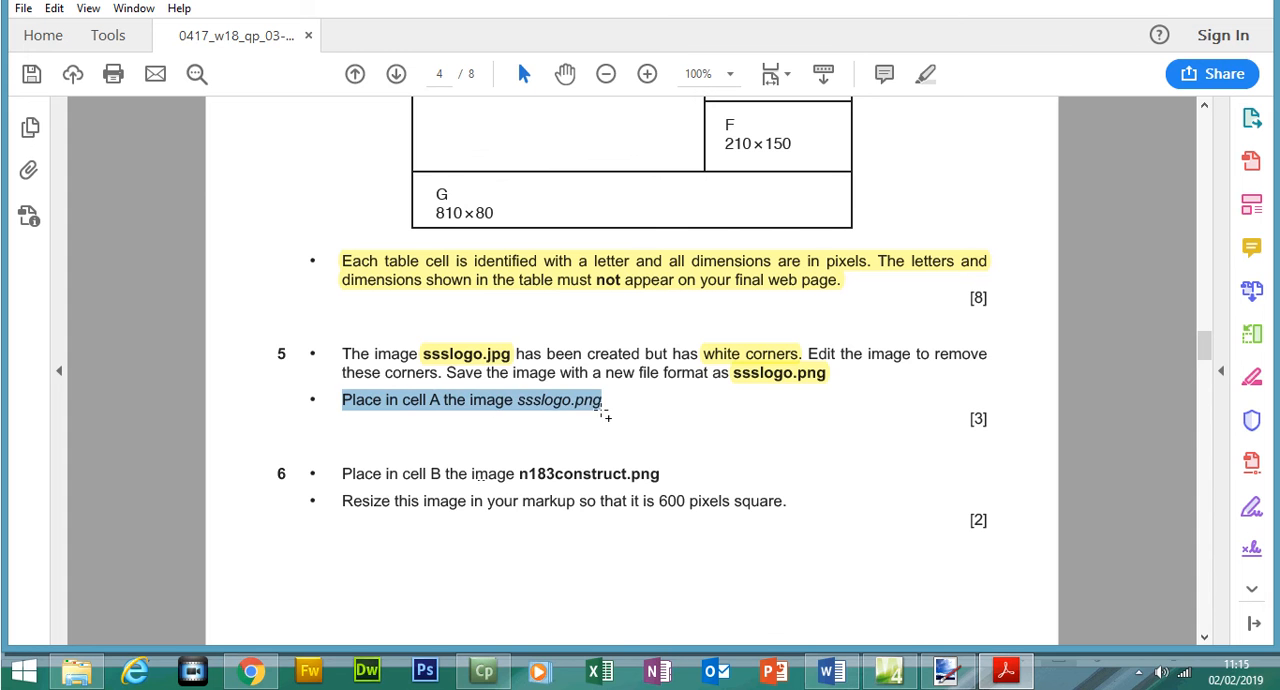
{"action": "left_click_drag", "start_coordinate": [1204, 348], "coordinate": [1192, 345]}
- Switch to Expression Web and start inserting a picture from file in the top table cell
{"action": "left_click", "coordinate": [888, 670]}
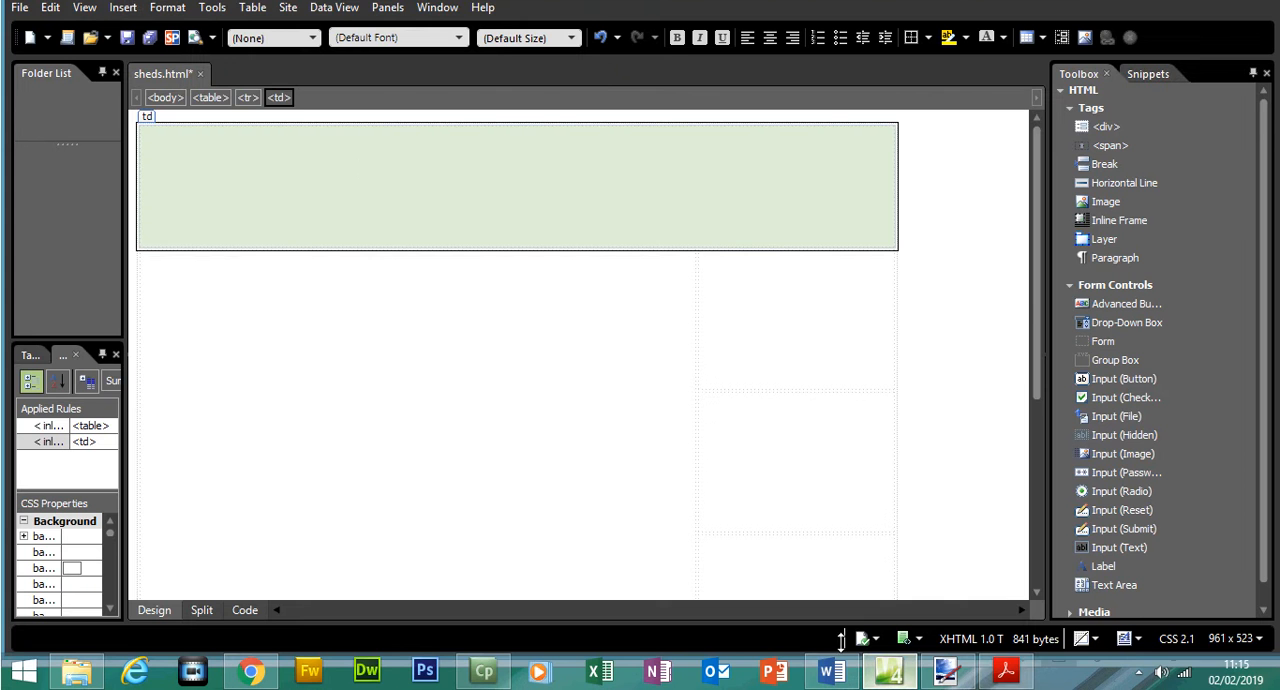
{"action": "left_click", "coordinate": [337, 167]}
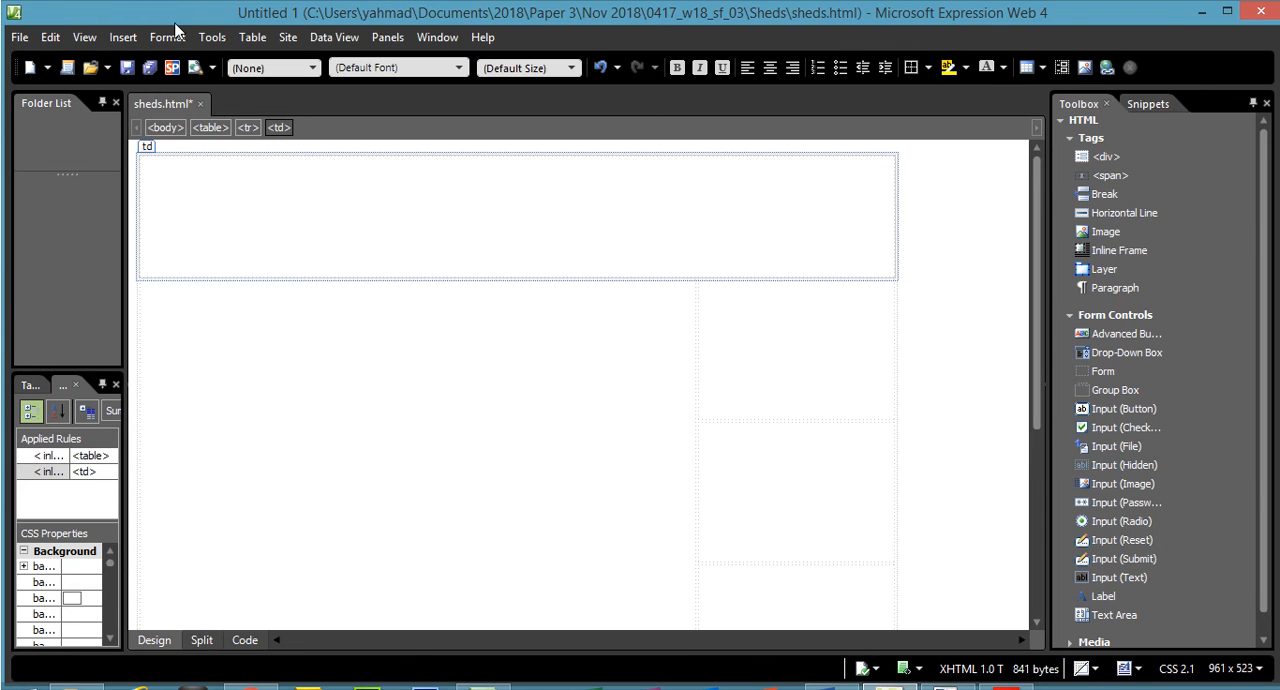
{"action": "left_click", "coordinate": [123, 37]}
{"action": "mouse_move", "coordinate": [182, 183]}
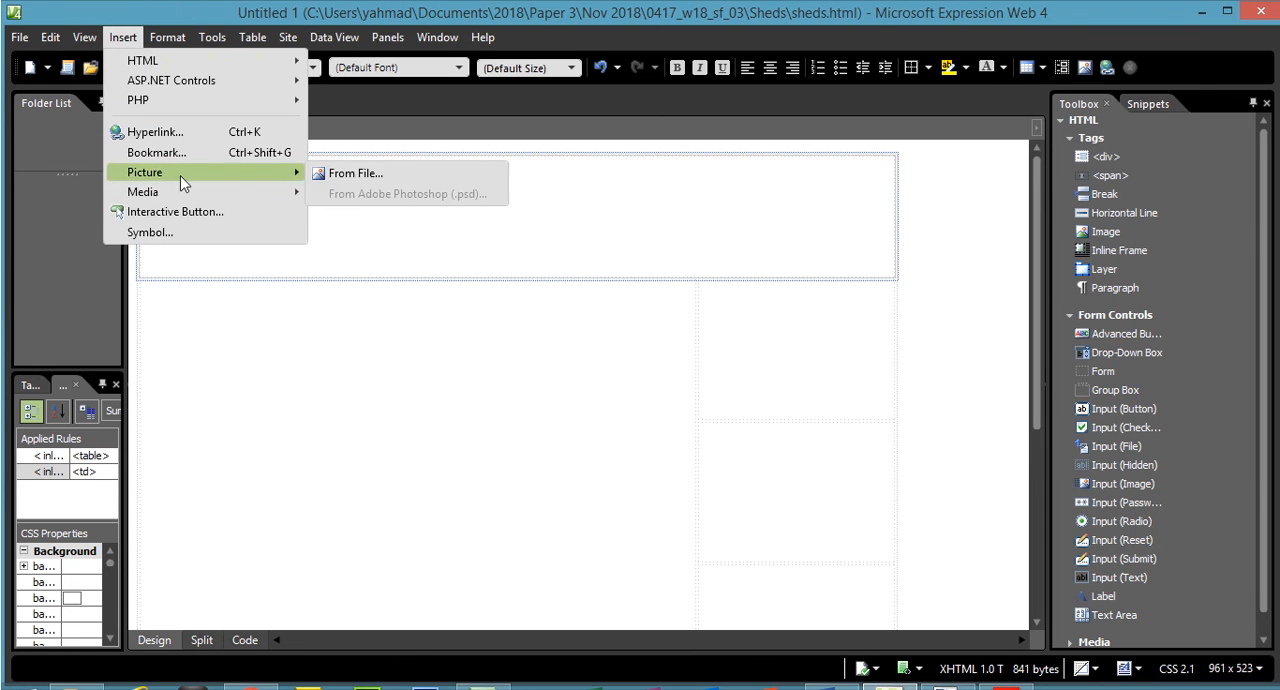
{"action": "left_click", "coordinate": [377, 181]}
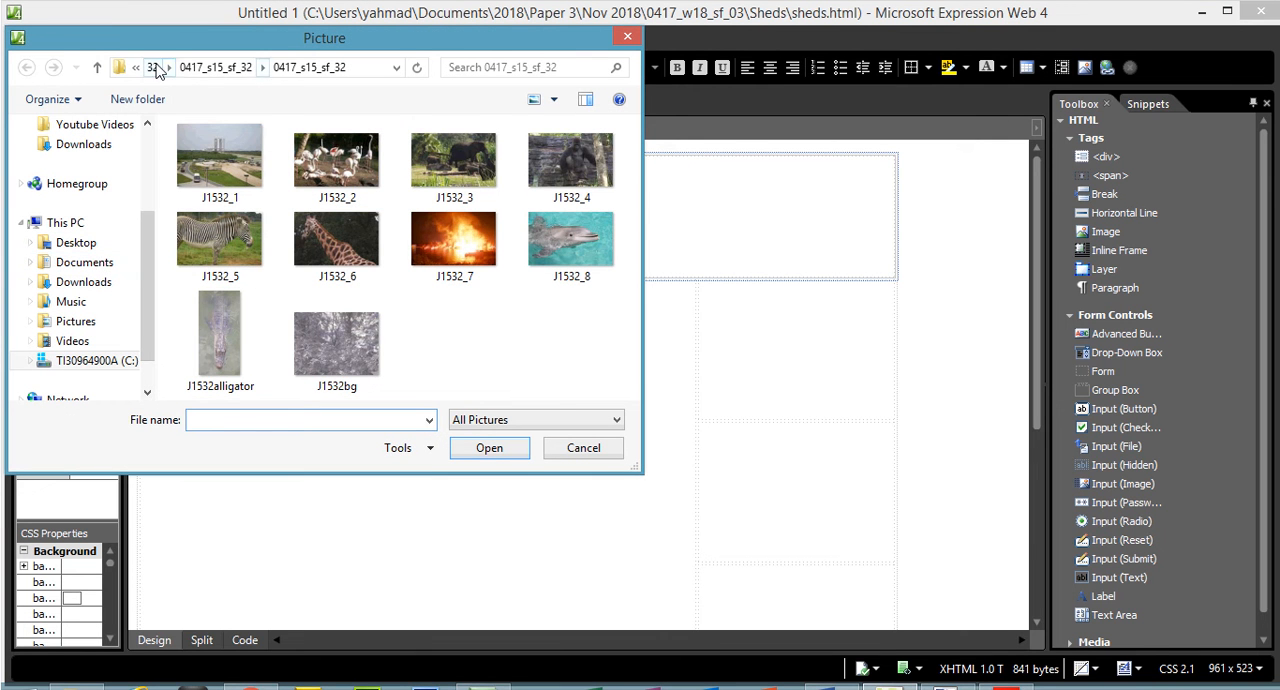
- Browse for the picture in the Sheds folder under Documents, 2018, Paper 3, Nov 2018, 0417_w18_sf_03
{"action": "left_click", "coordinate": [158, 69]}
{"action": "left_click", "coordinate": [158, 68]}
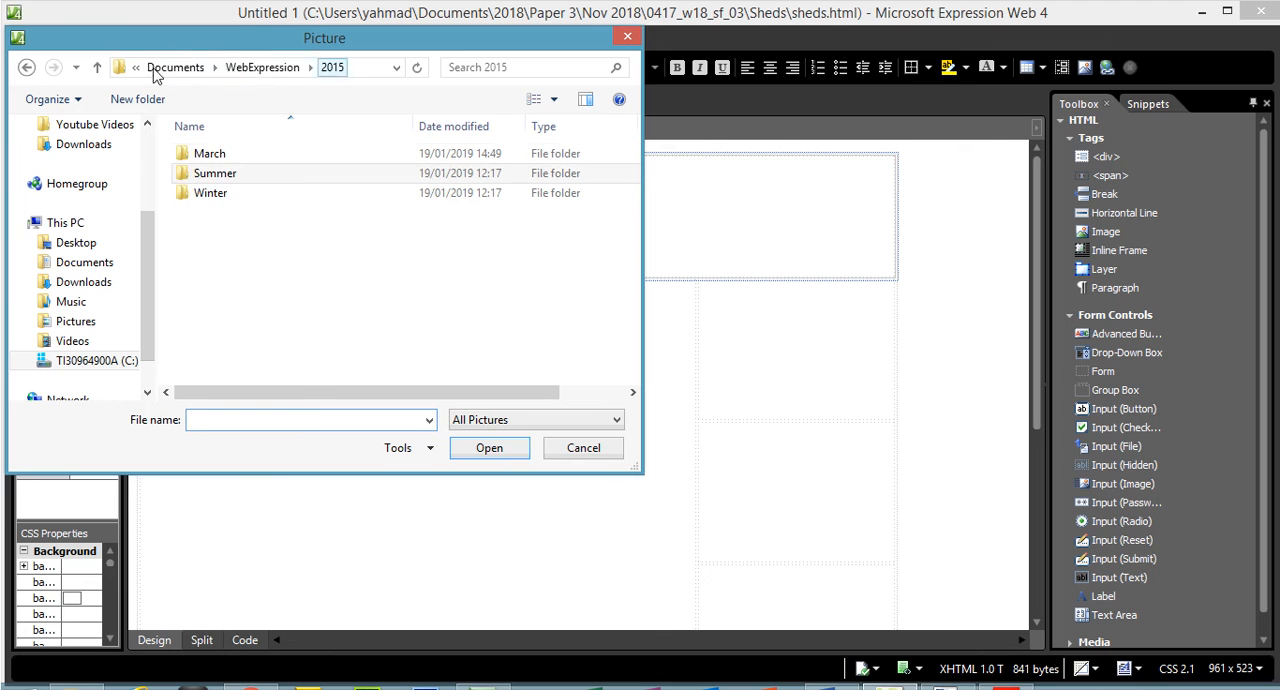
{"action": "left_click", "coordinate": [196, 70]}
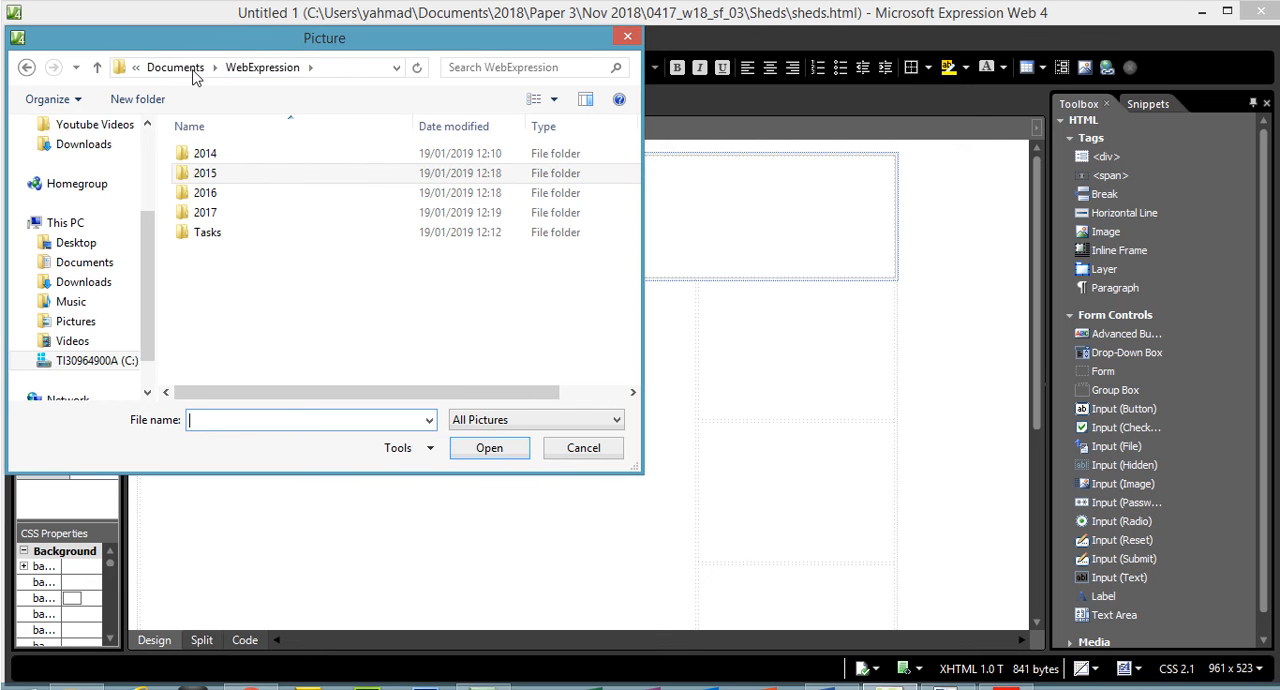
{"action": "left_click", "coordinate": [185, 68]}
{"action": "double_click", "coordinate": [205, 154]}
{"action": "left_click", "coordinate": [215, 175]}
{"action": "double_click", "coordinate": [214, 175]}
{"action": "double_click", "coordinate": [217, 160]}
{"action": "double_click", "coordinate": [217, 160]}
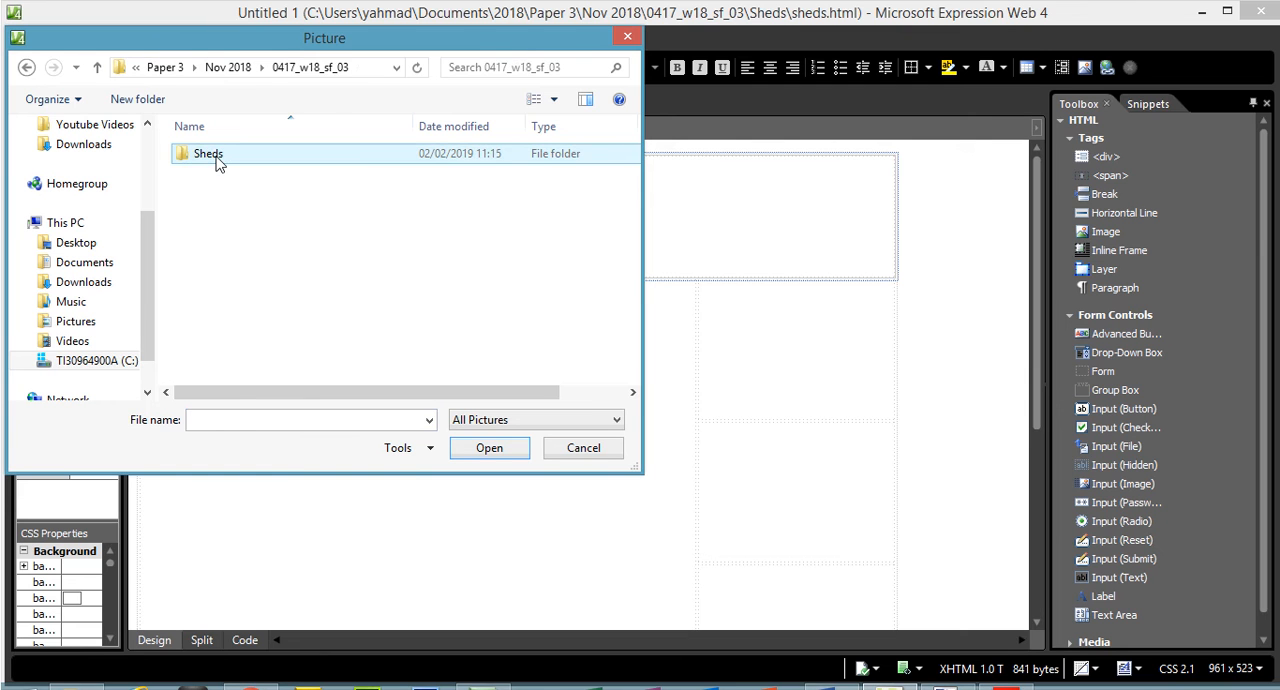
{"action": "double_click", "coordinate": [210, 155]}
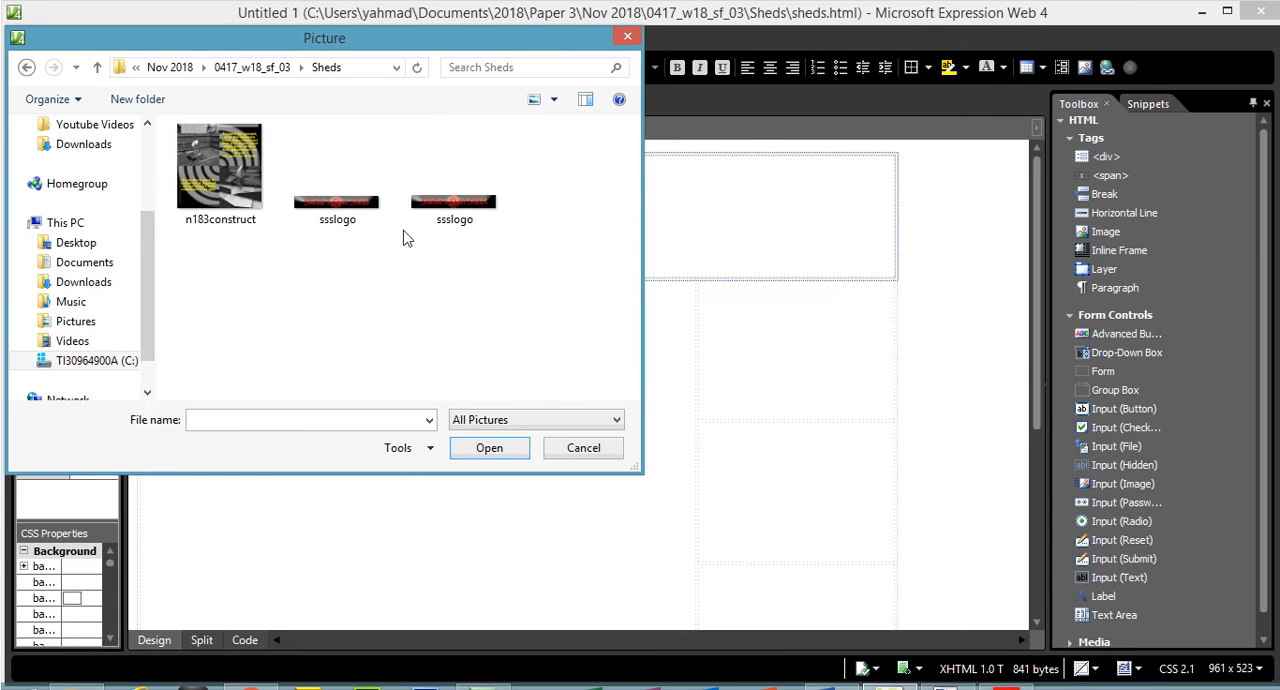
- List the Sheds files with details and insert the PNG version of ssslogo in cell A with alternate text Logo
{"action": "left_click", "coordinate": [553, 99]}
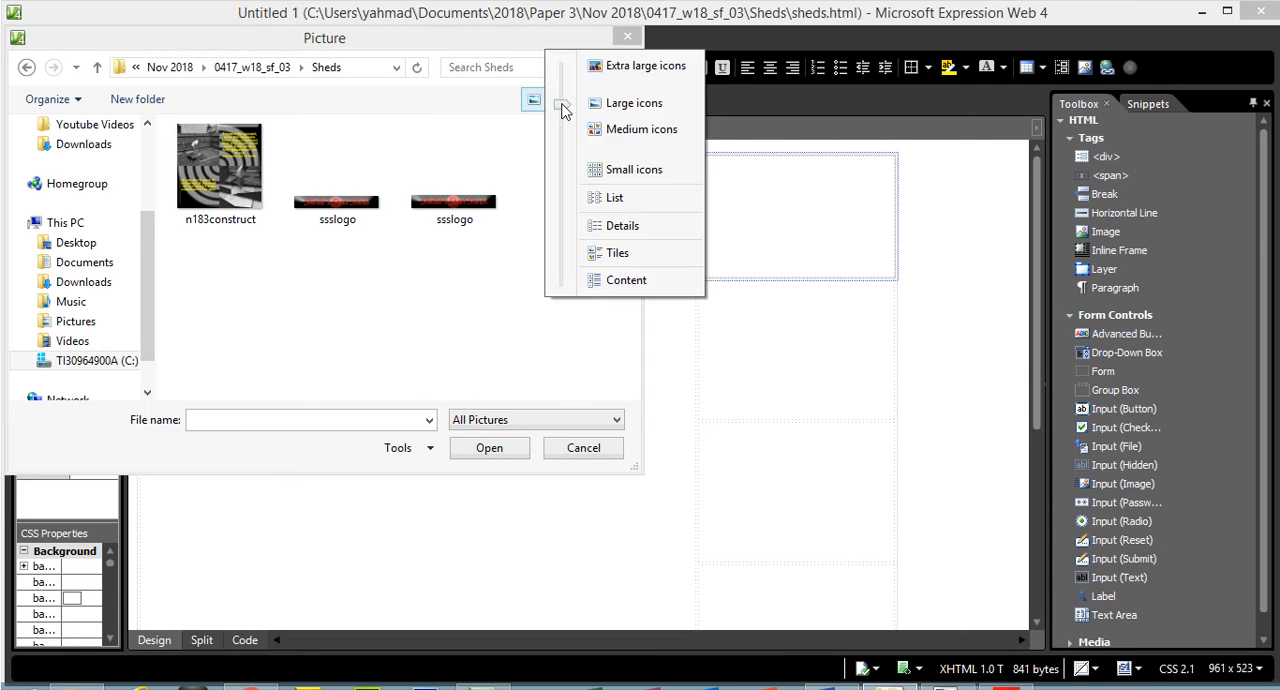
{"action": "left_click", "coordinate": [629, 229]}
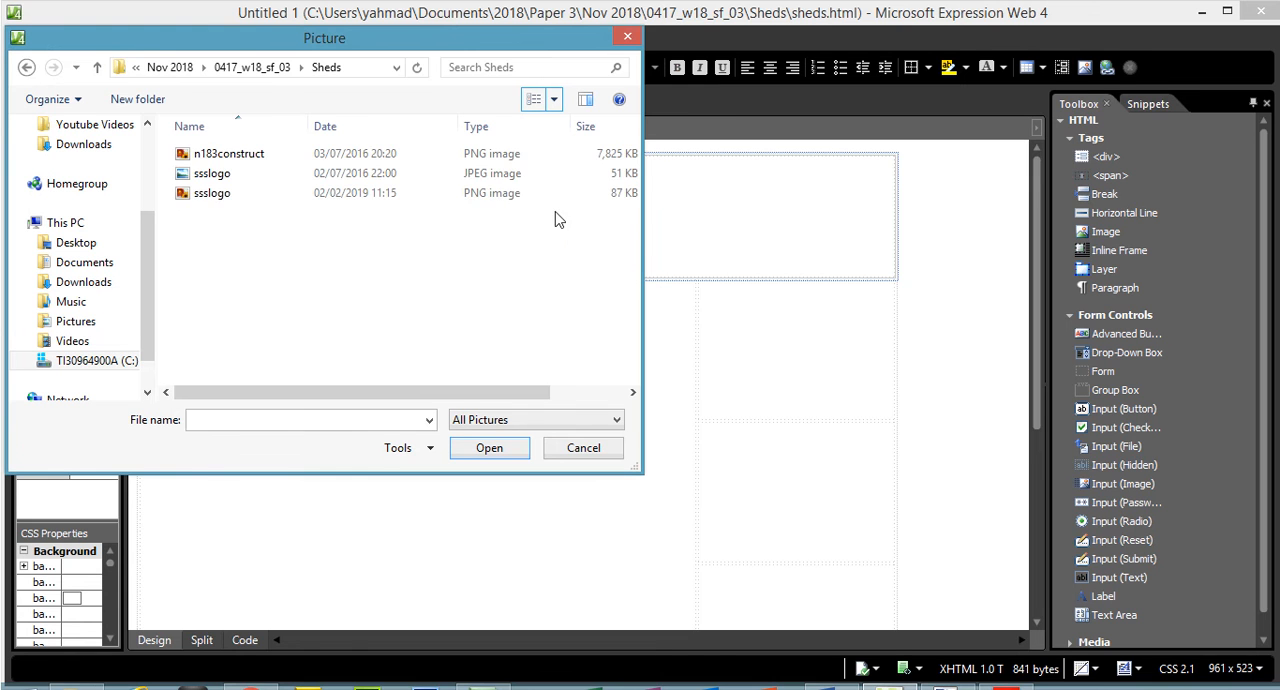
{"action": "left_click", "coordinate": [210, 195]}
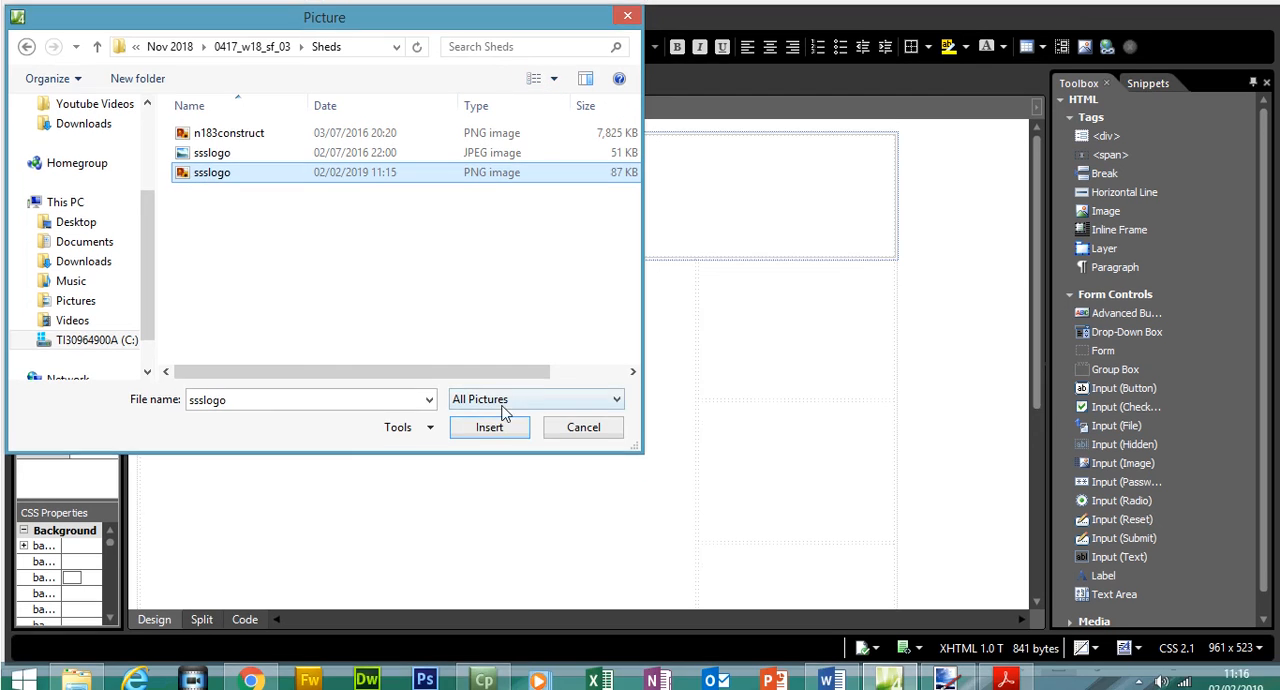
{"action": "left_click", "coordinate": [490, 450]}
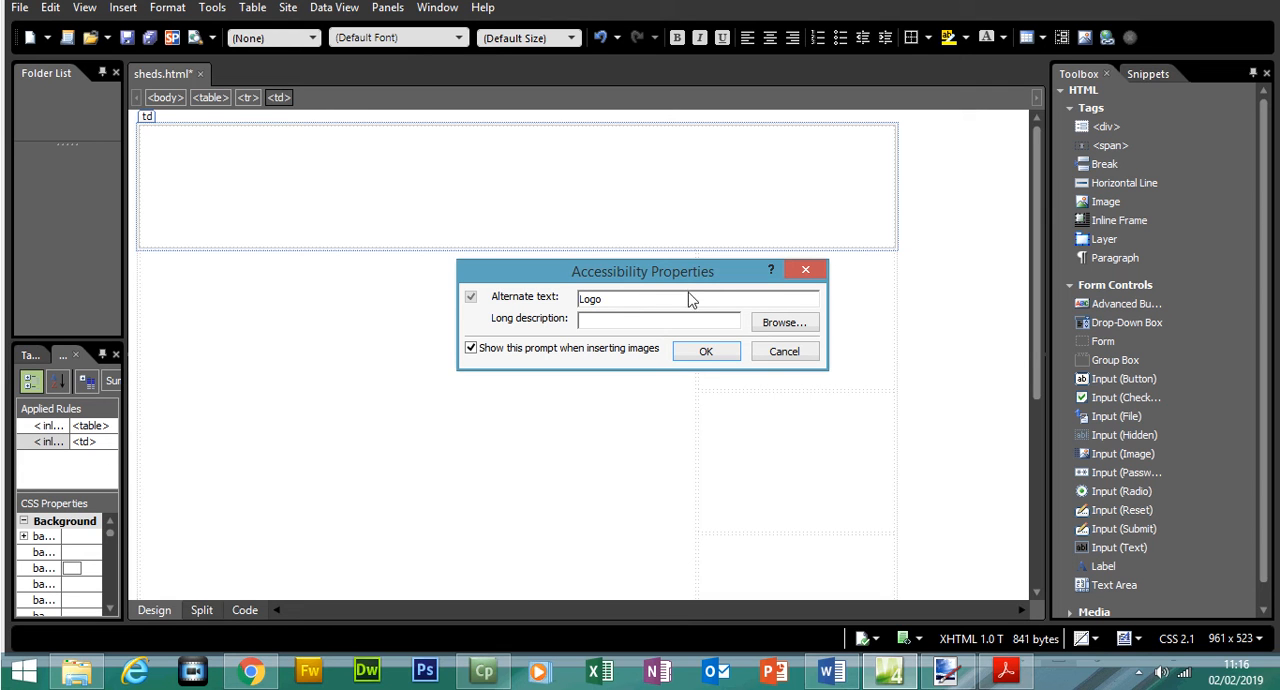
{"action": "left_click", "coordinate": [705, 352]}
{"action": "left_click", "coordinate": [714, 357]}
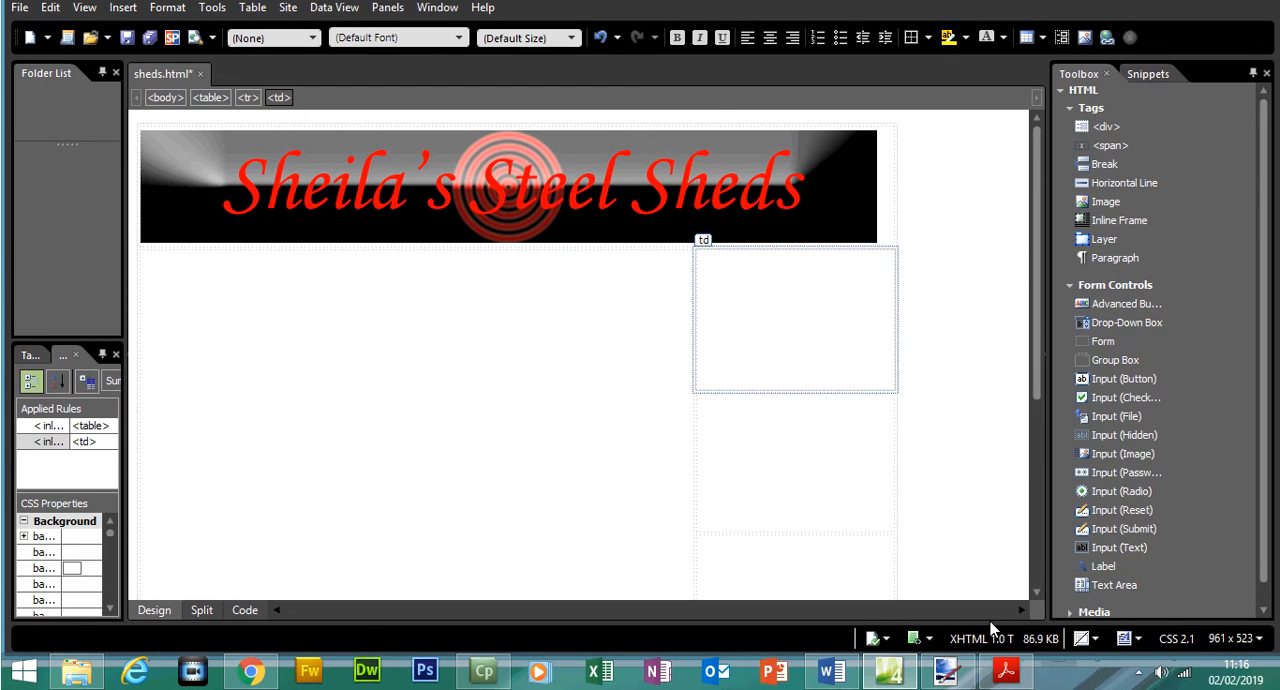
- Switch to the exam paper in Acrobat Reader and highlight both bullets of question 5
{"action": "left_click", "coordinate": [1006, 672]}
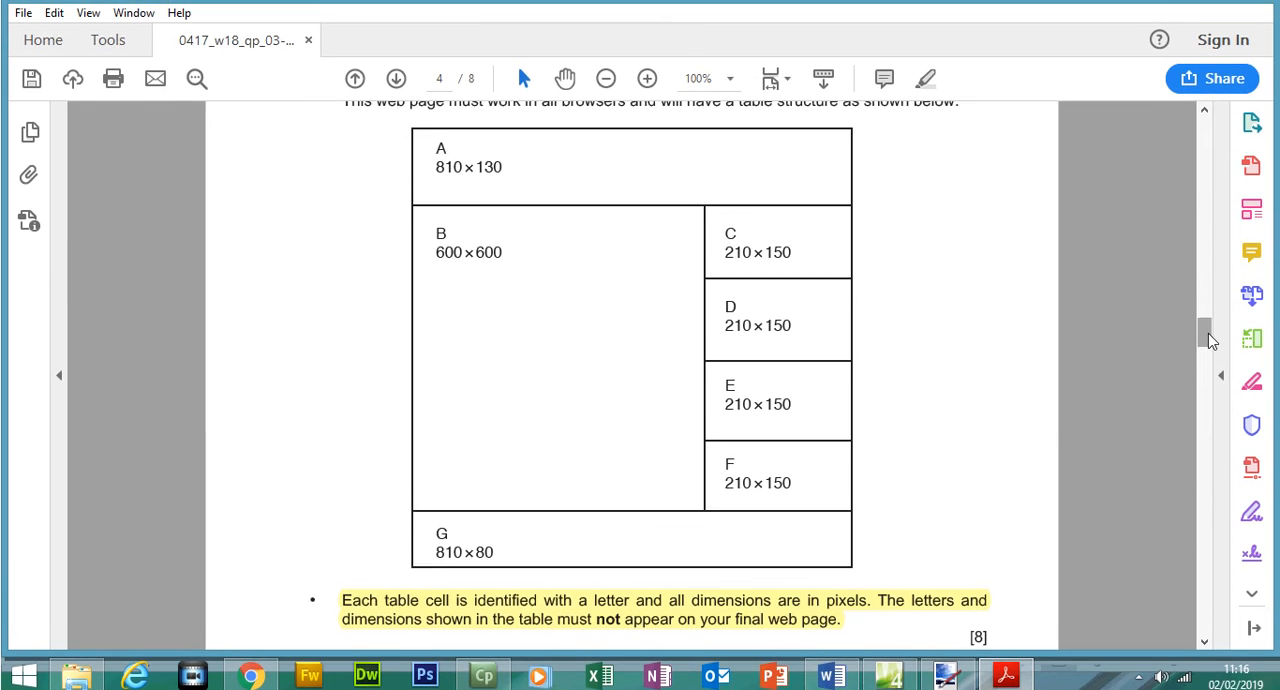
{"action": "scroll", "coordinate": [1170, 336], "scroll_direction": "down", "scroll_amount": 6}
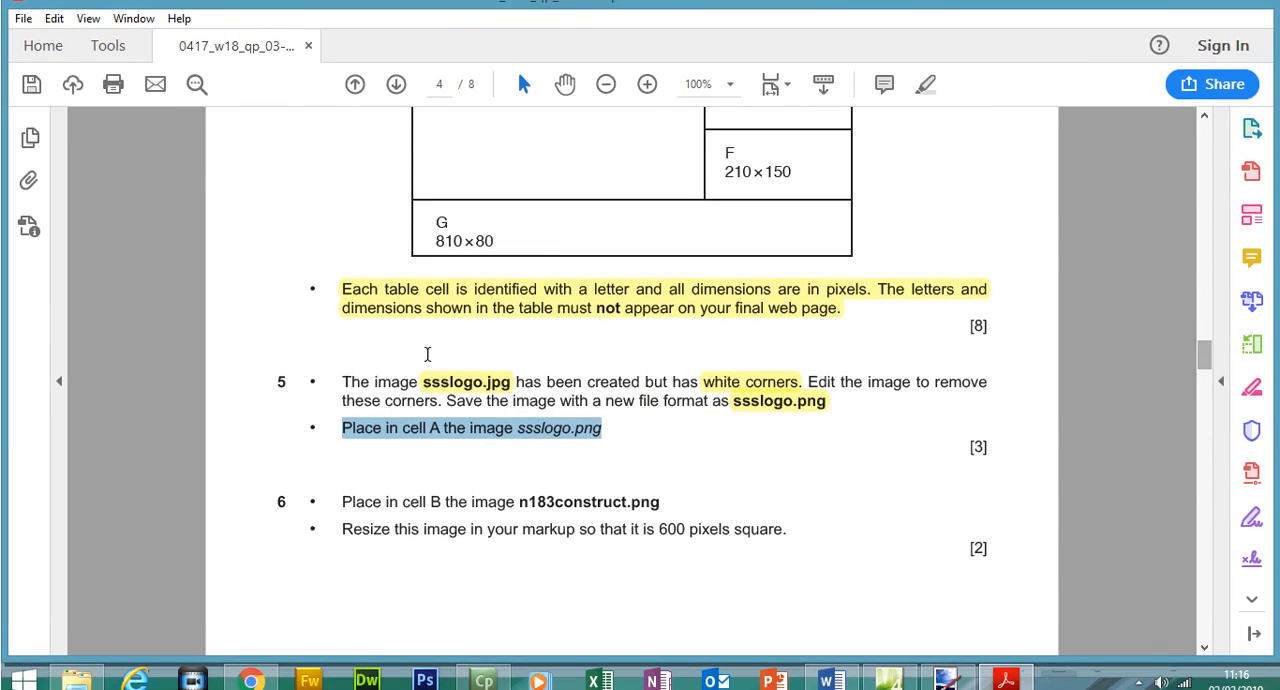
{"action": "left_click_drag", "start_coordinate": [342, 375], "coordinate": [597, 412]}
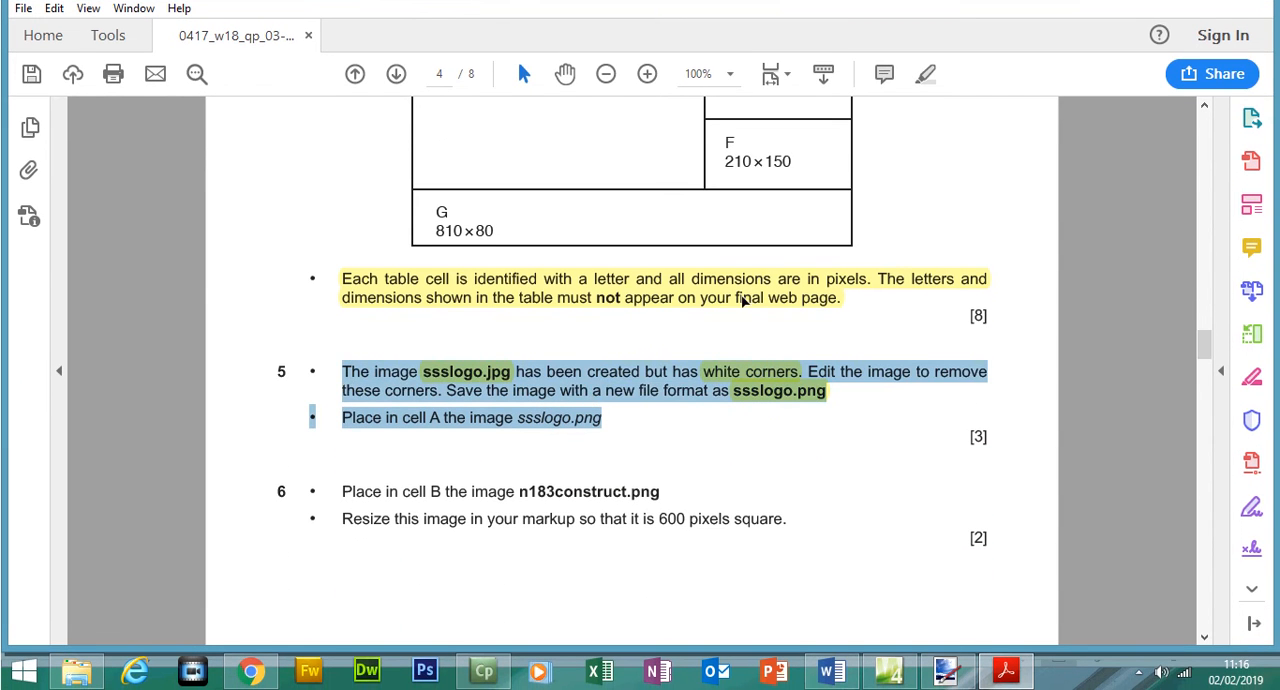
{"action": "left_click", "coordinate": [924, 76]}
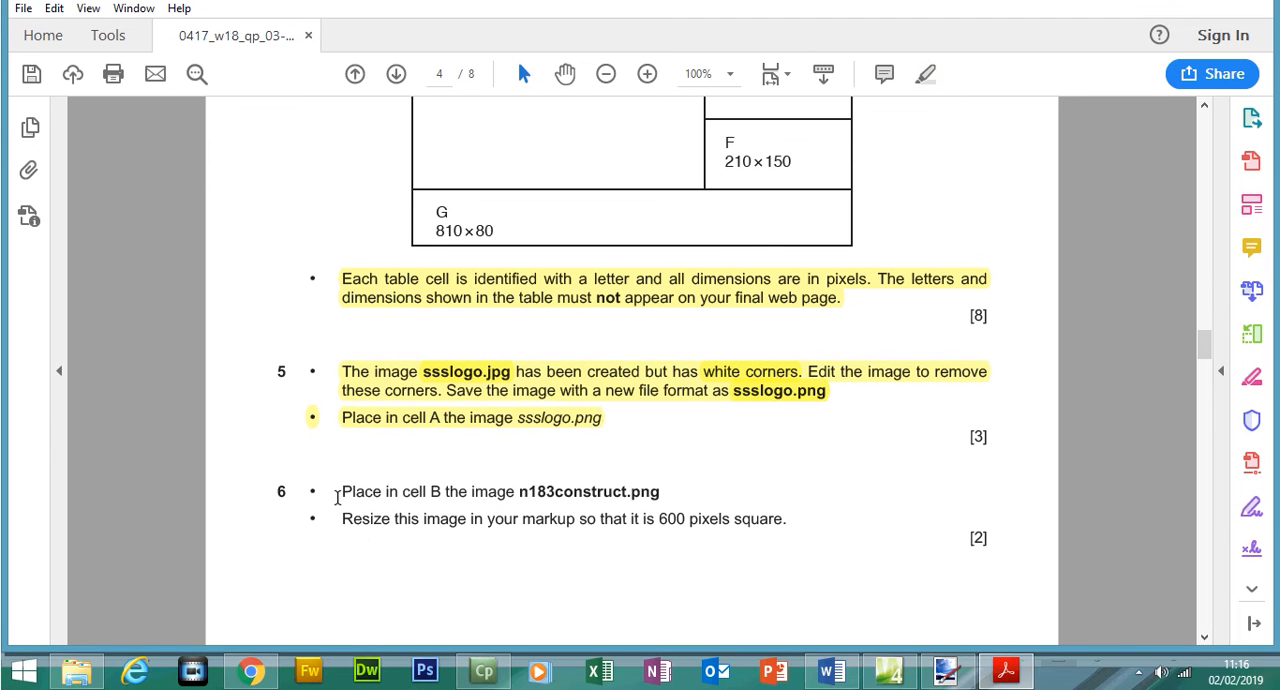
- Highlight question 6's first bullet about placing n183construct.png and check cell B's dimensions in the table layout
{"action": "left_click_drag", "start_coordinate": [343, 491], "coordinate": [643, 499]}
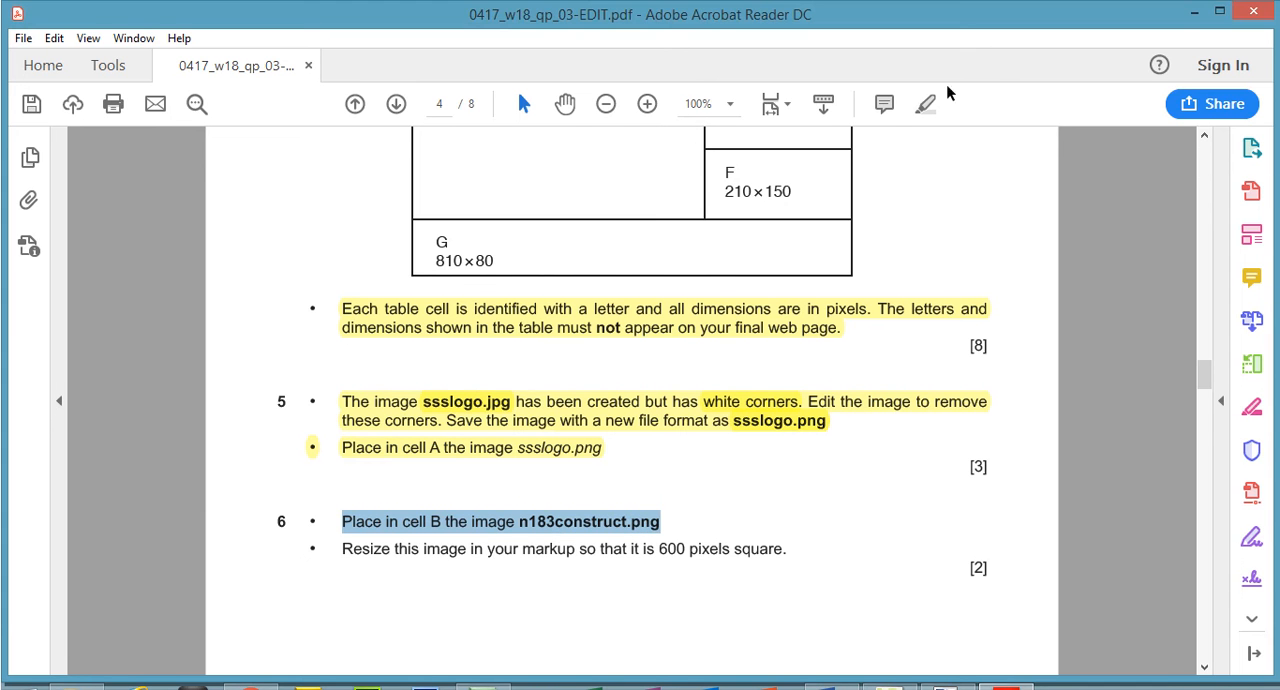
{"action": "left_click", "coordinate": [928, 104]}
{"action": "scroll", "coordinate": [1206, 368], "scroll_direction": "up", "scroll_amount": 5}
{"action": "left_click_drag", "start_coordinate": [435, 184], "coordinate": [502, 184]}
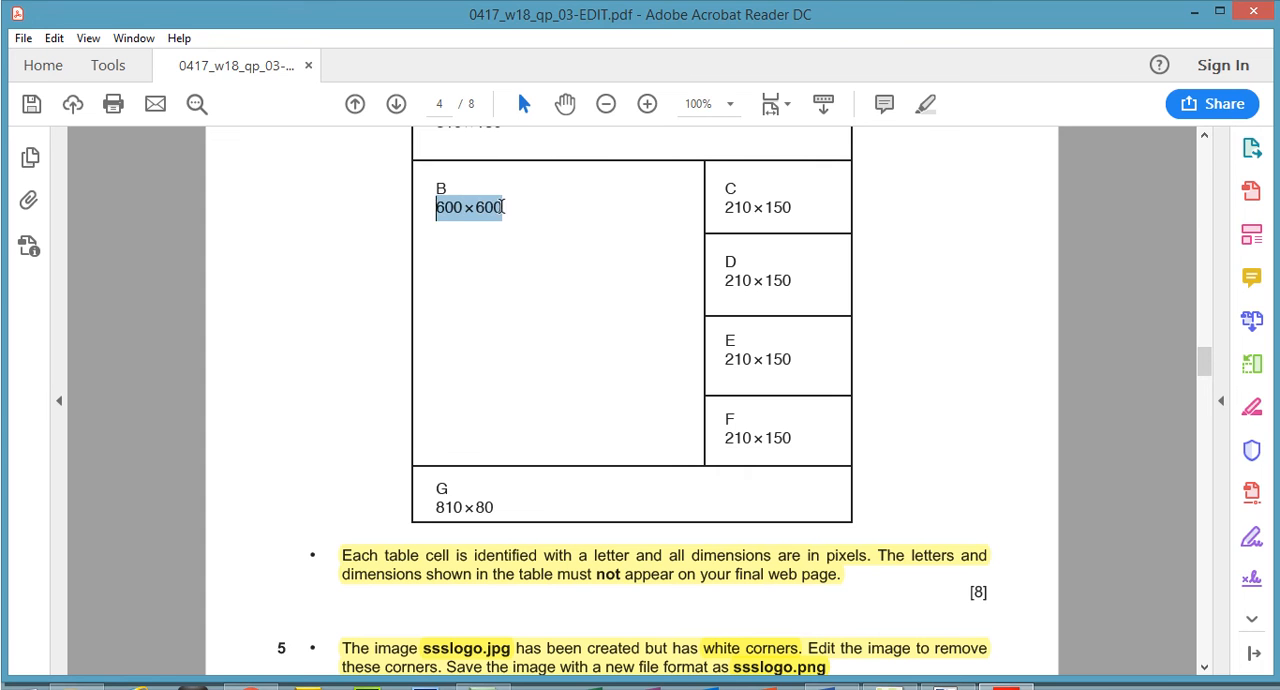
- Switch to Expression Web, choose the n183construct picture from file for cell B, and copy its file name
{"action": "left_click", "coordinate": [1027, 685]}
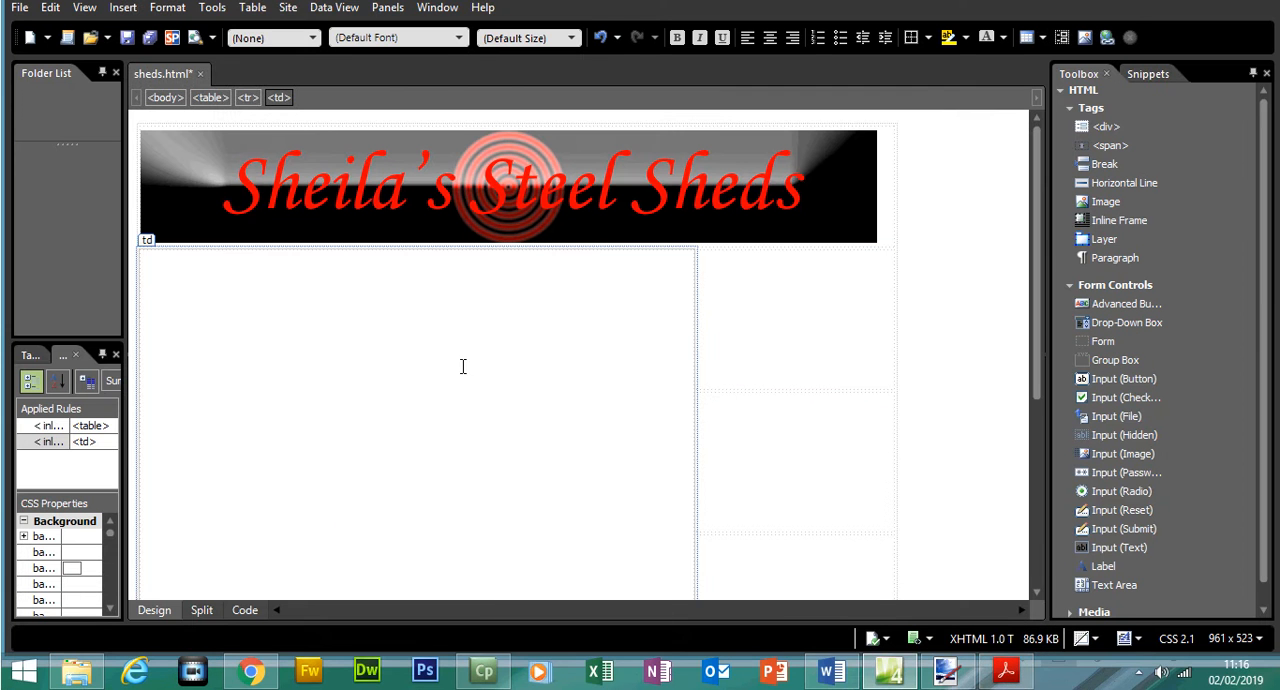
{"action": "left_click", "coordinate": [133, 37]}
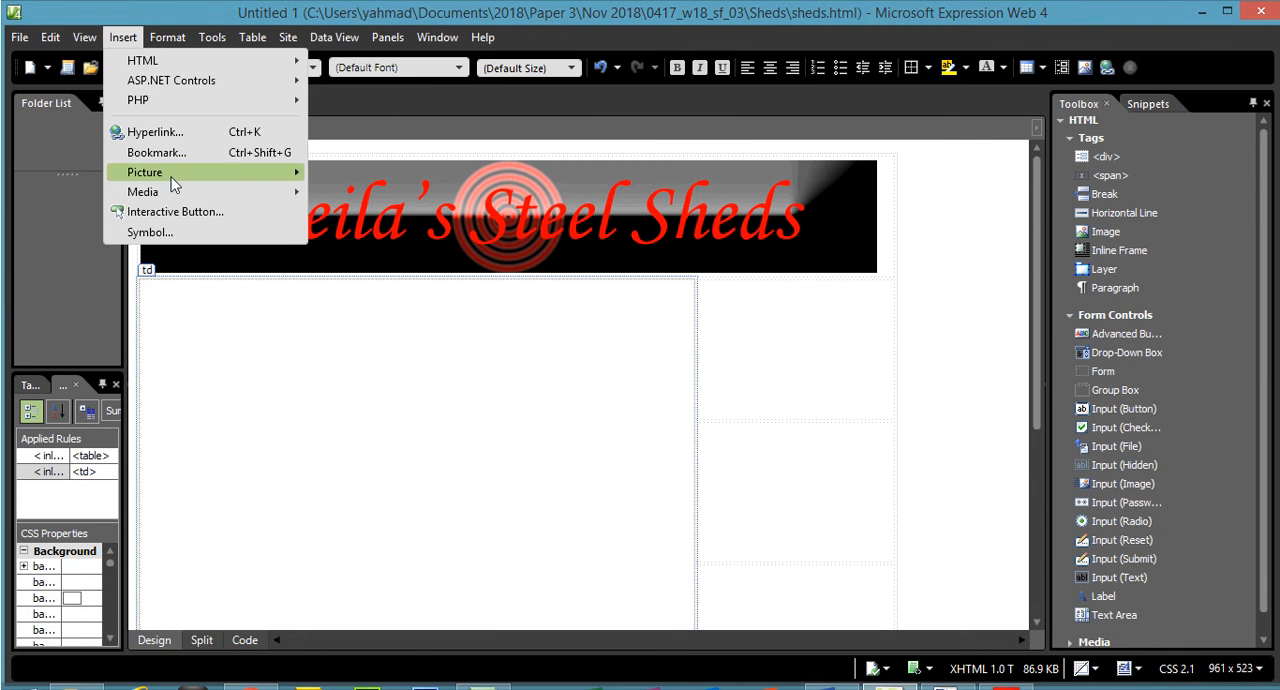
{"action": "mouse_move", "coordinate": [176, 178]}
{"action": "left_click", "coordinate": [326, 178]}
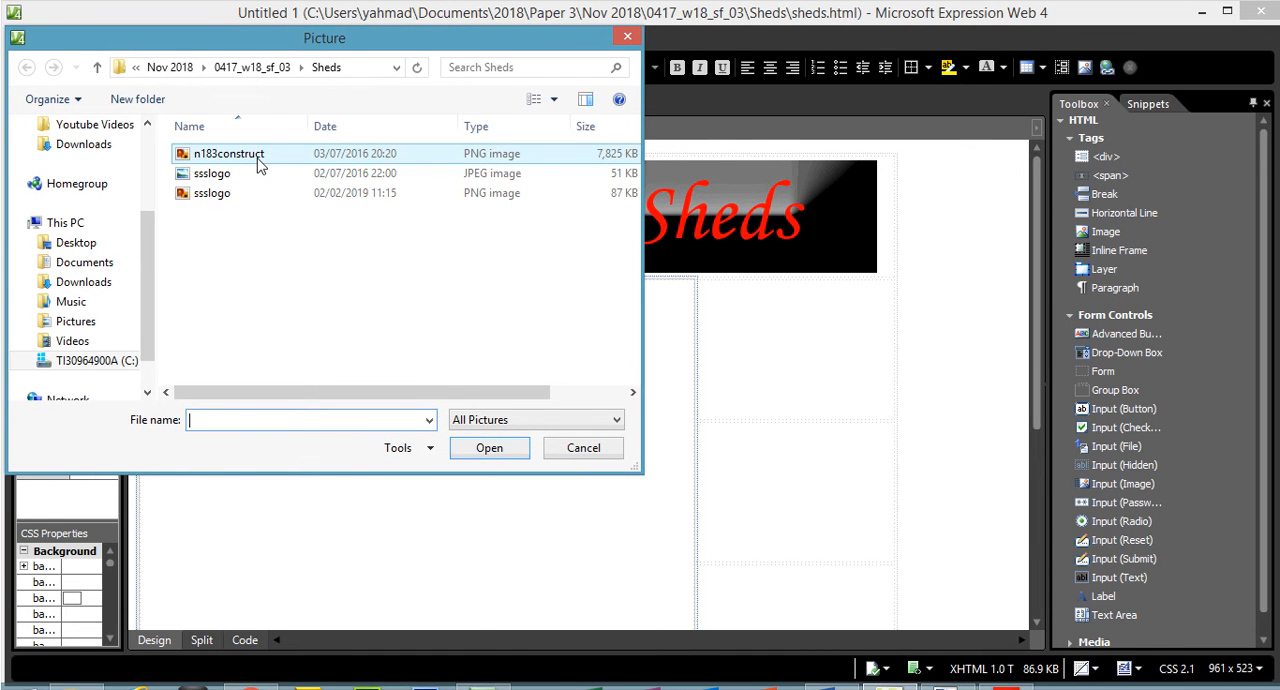
{"action": "left_click", "coordinate": [259, 162]}
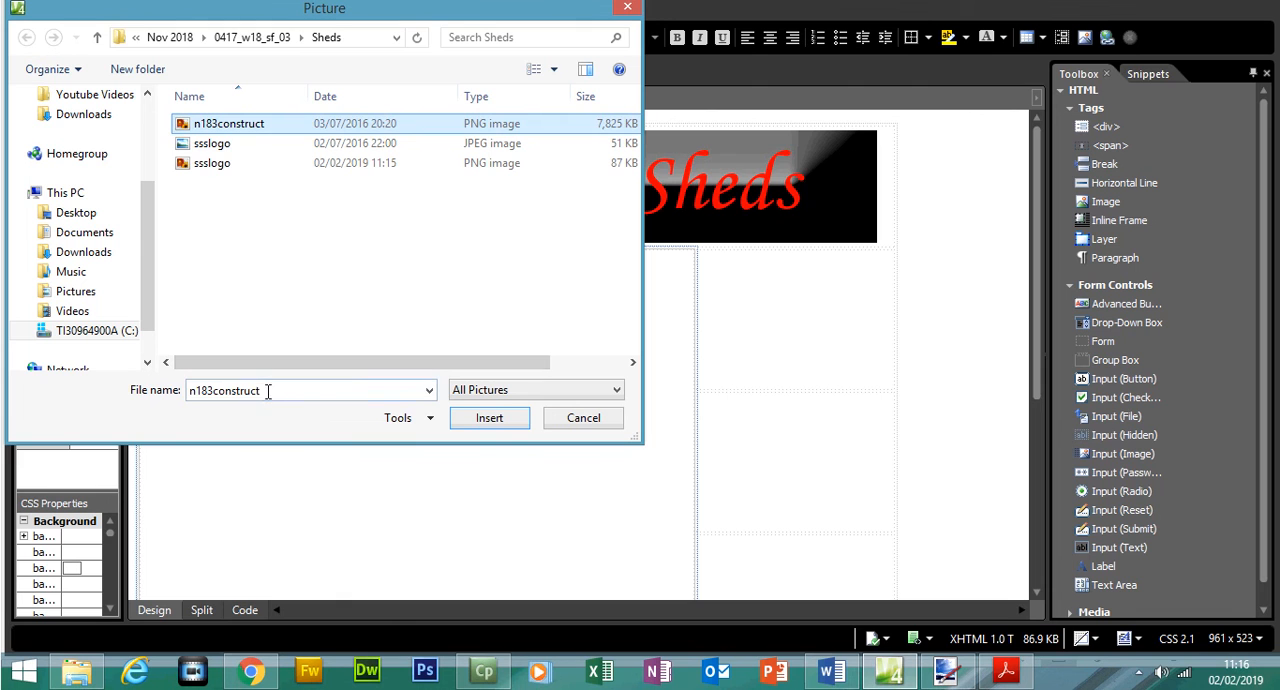
{"action": "double_click", "coordinate": [240, 421]}
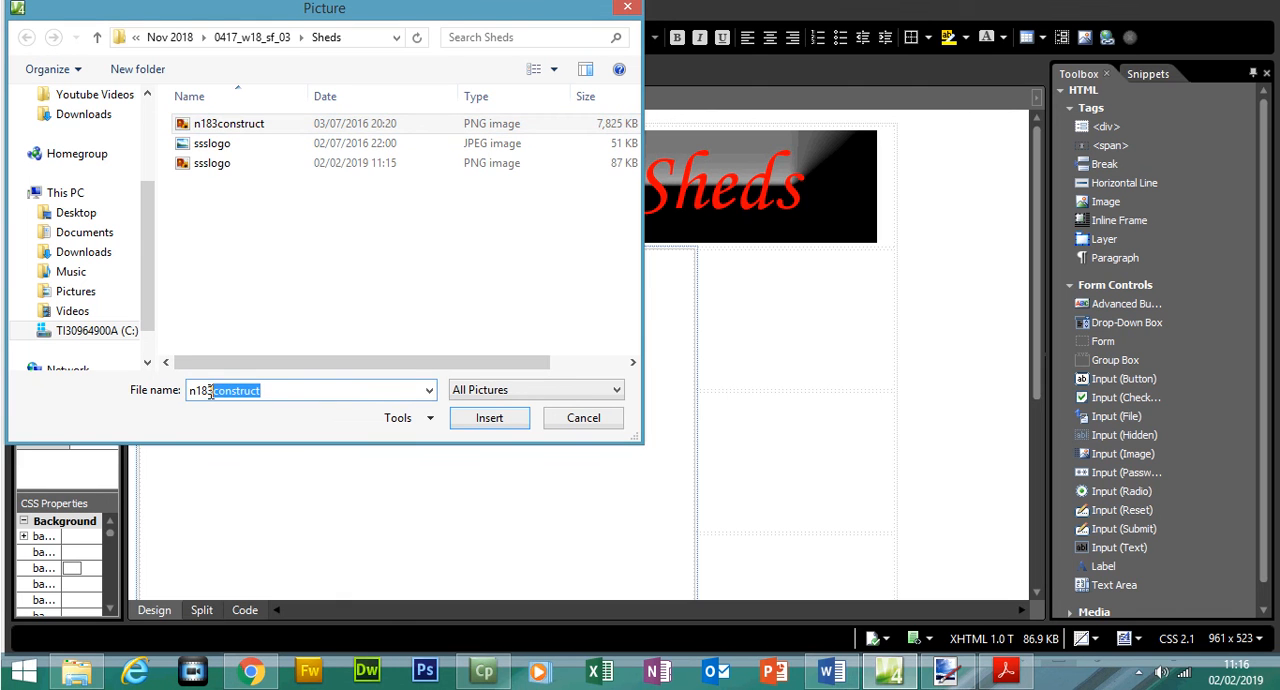
{"action": "right_click", "coordinate": [212, 387]}
{"action": "left_click", "coordinate": [251, 443]}
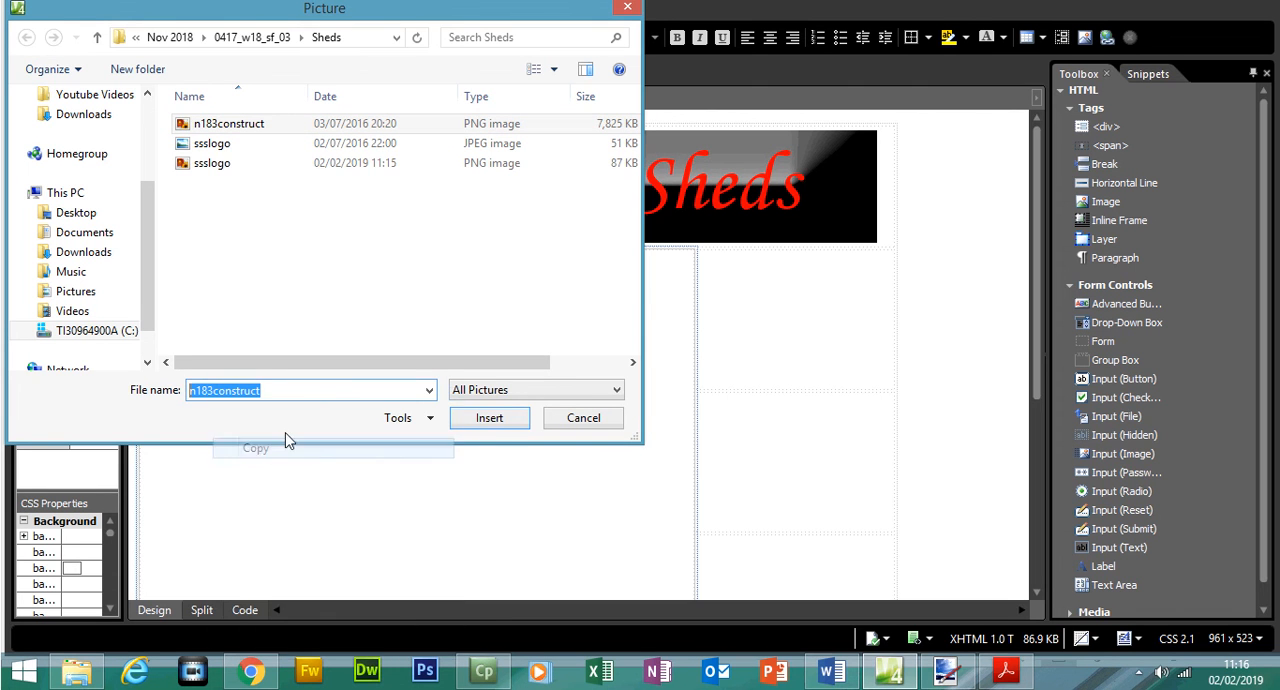
- Insert the chosen picture in cell B, using the copied name n183construct as its alternate text
{"action": "left_click", "coordinate": [490, 419]}
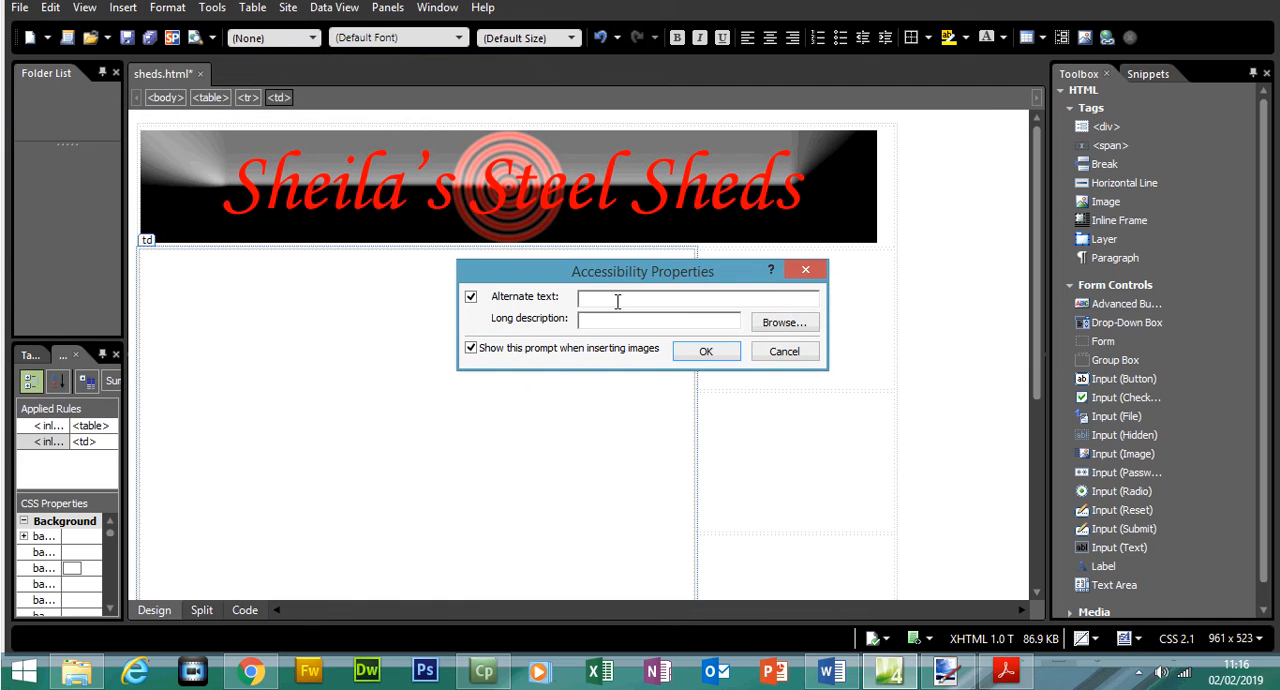
{"action": "key", "text": "ctrl+v"}
{"action": "left_click", "coordinate": [700, 352]}
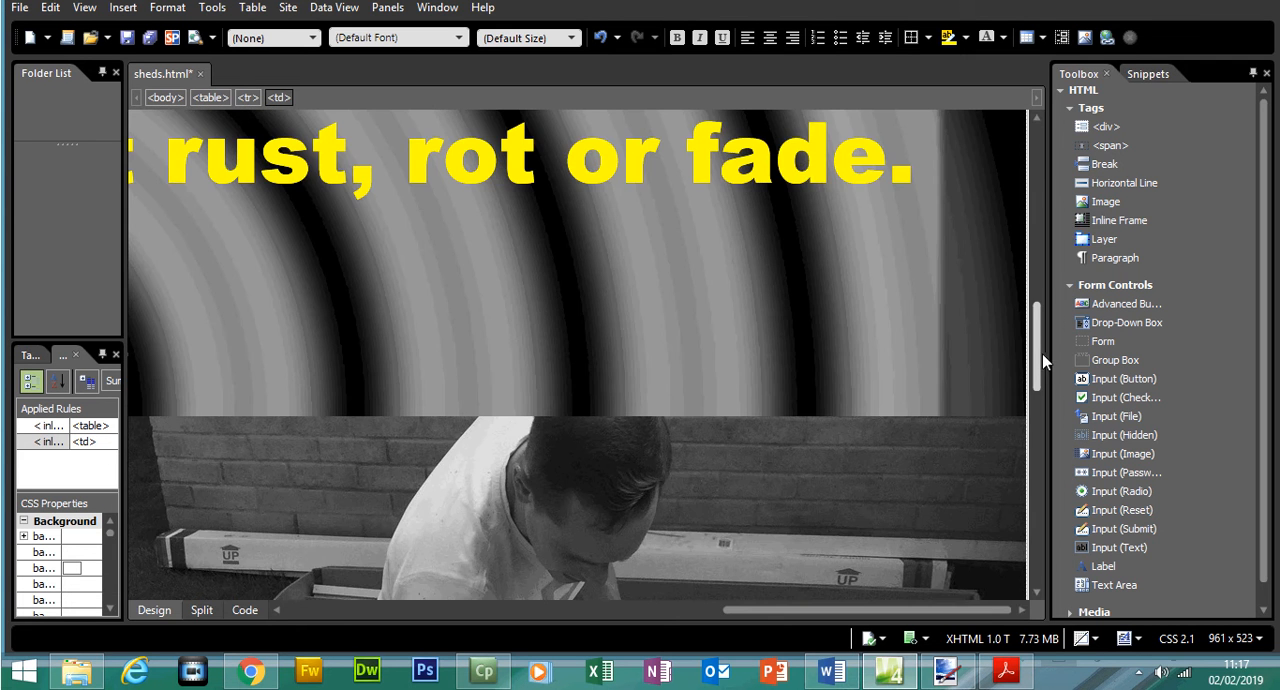
{"action": "left_click_drag", "start_coordinate": [1042, 355], "coordinate": [1035, 305]}
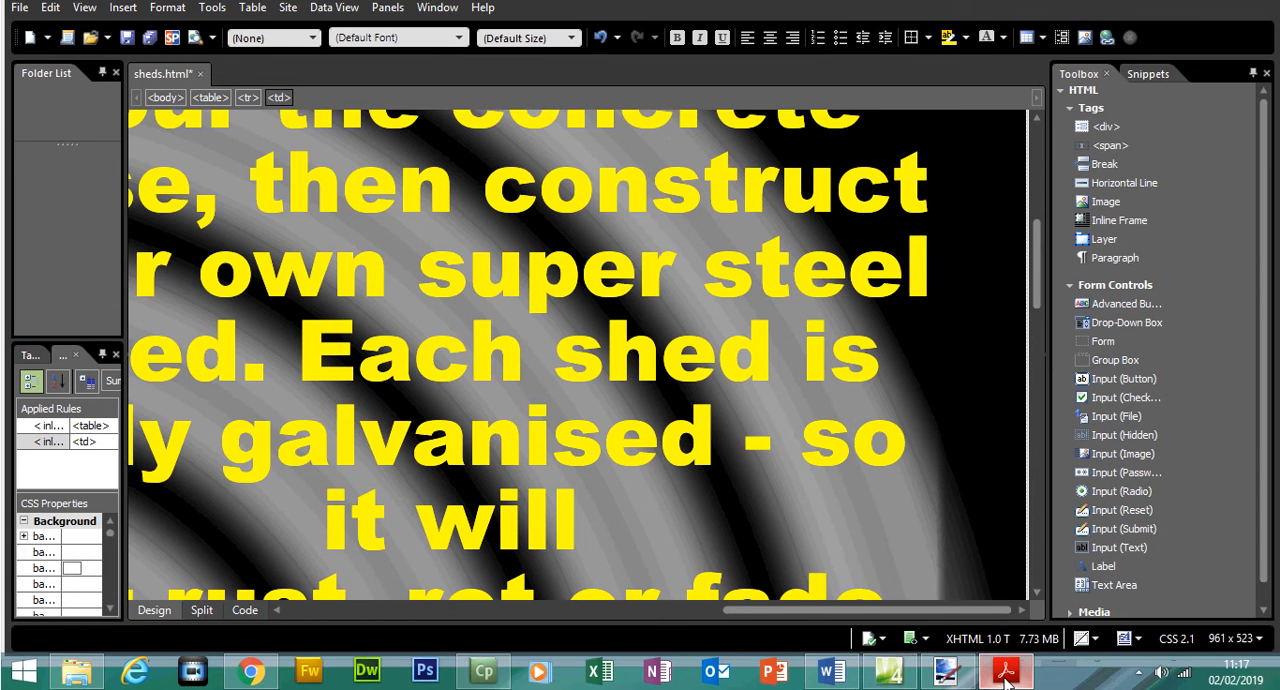
- Switch to the exam paper and read question 6's second bullet on resizing the image in the markup
{"action": "left_click", "coordinate": [1005, 674]}
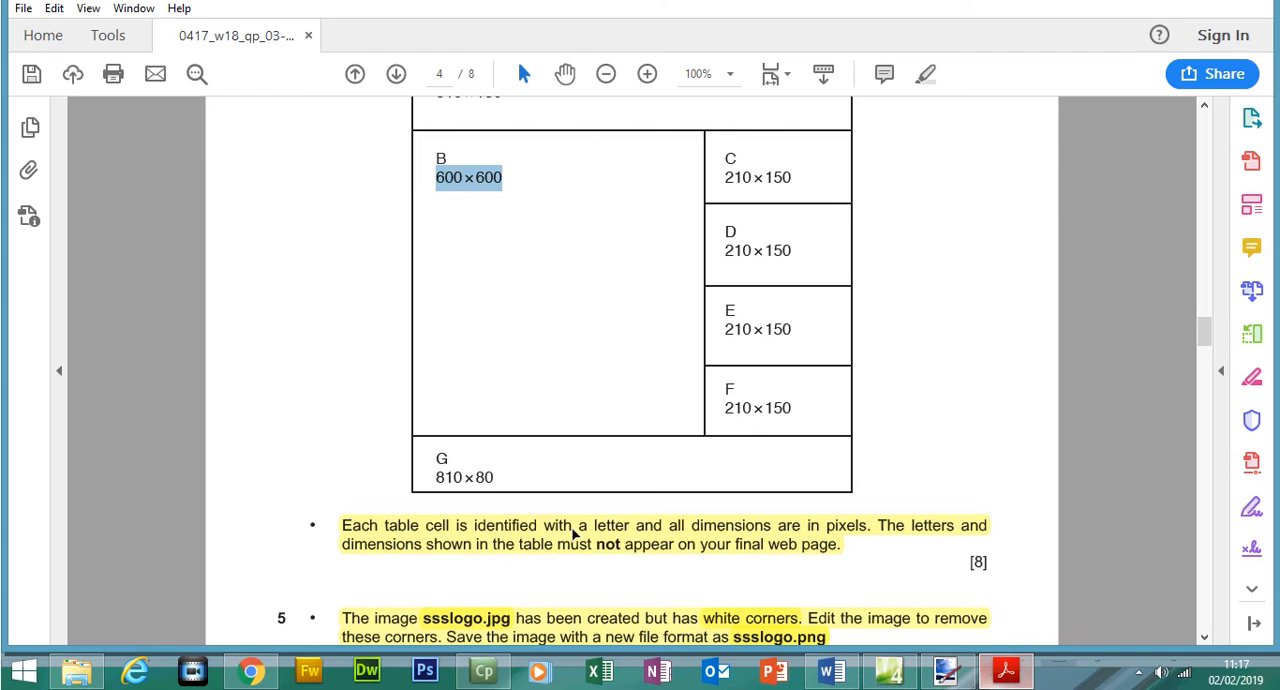
{"action": "left_click_drag", "start_coordinate": [1204, 336], "coordinate": [1204, 353]}
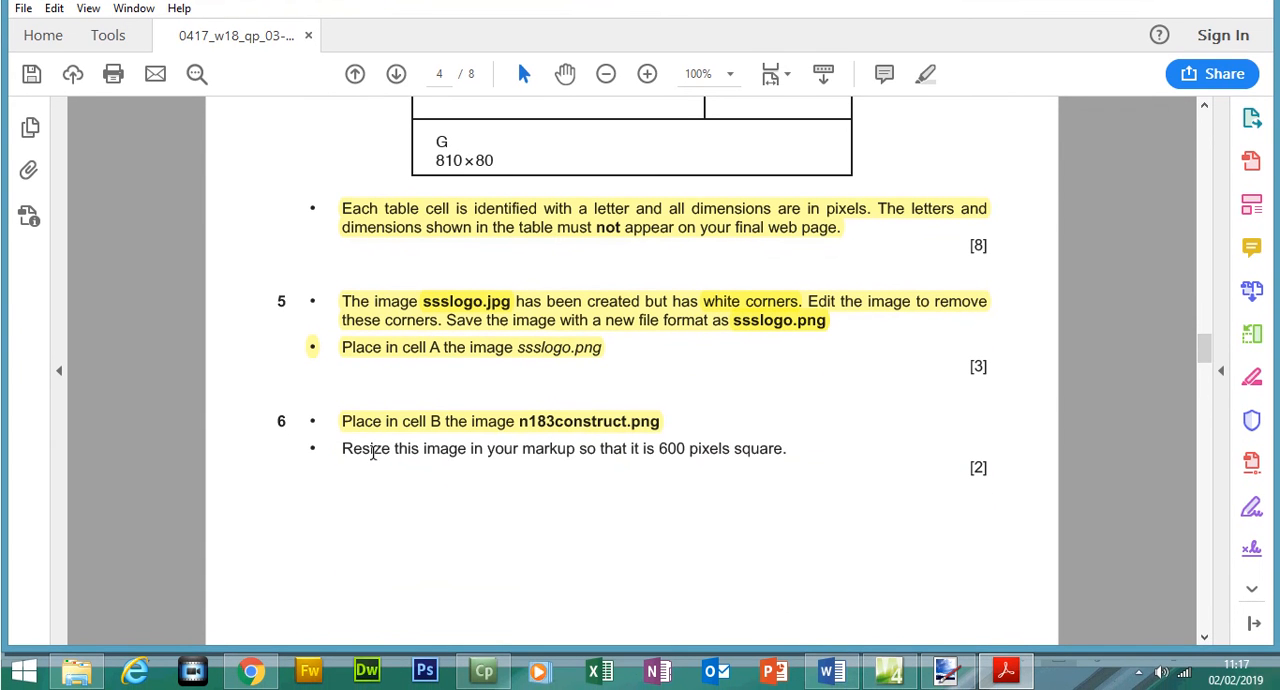
{"action": "left_click_drag", "start_coordinate": [345, 449], "coordinate": [520, 465]}
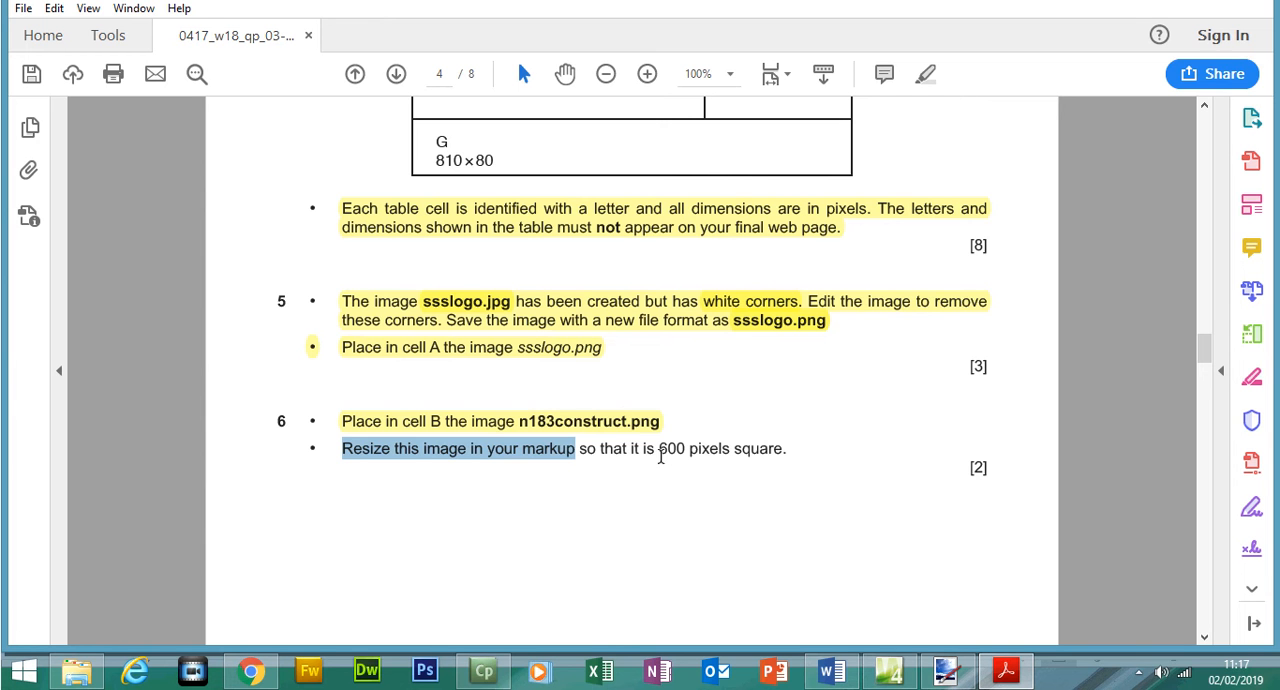
{"action": "left_click_drag", "start_coordinate": [659, 449], "coordinate": [772, 452]}
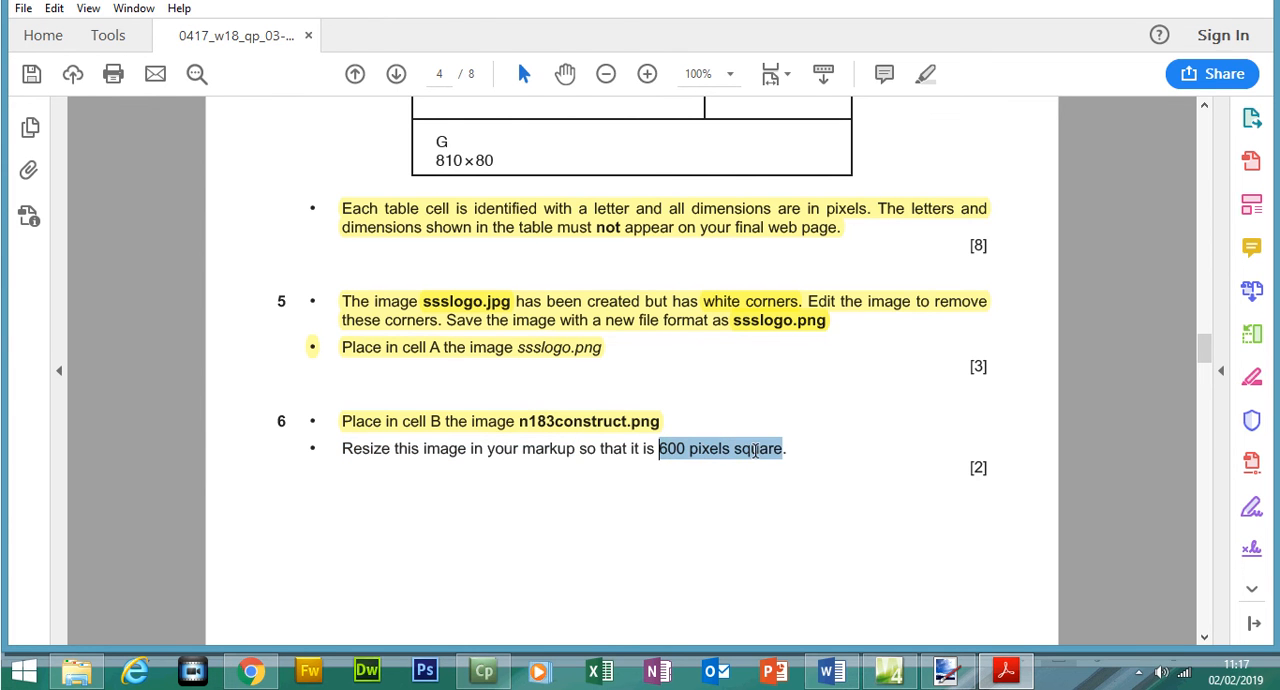
- Switch to Expression Web and resize the n183construct picture to 600 by 600 pixels with the aspect ratio kept, then review it in the table
{"action": "left_click", "coordinate": [1020, 682]}
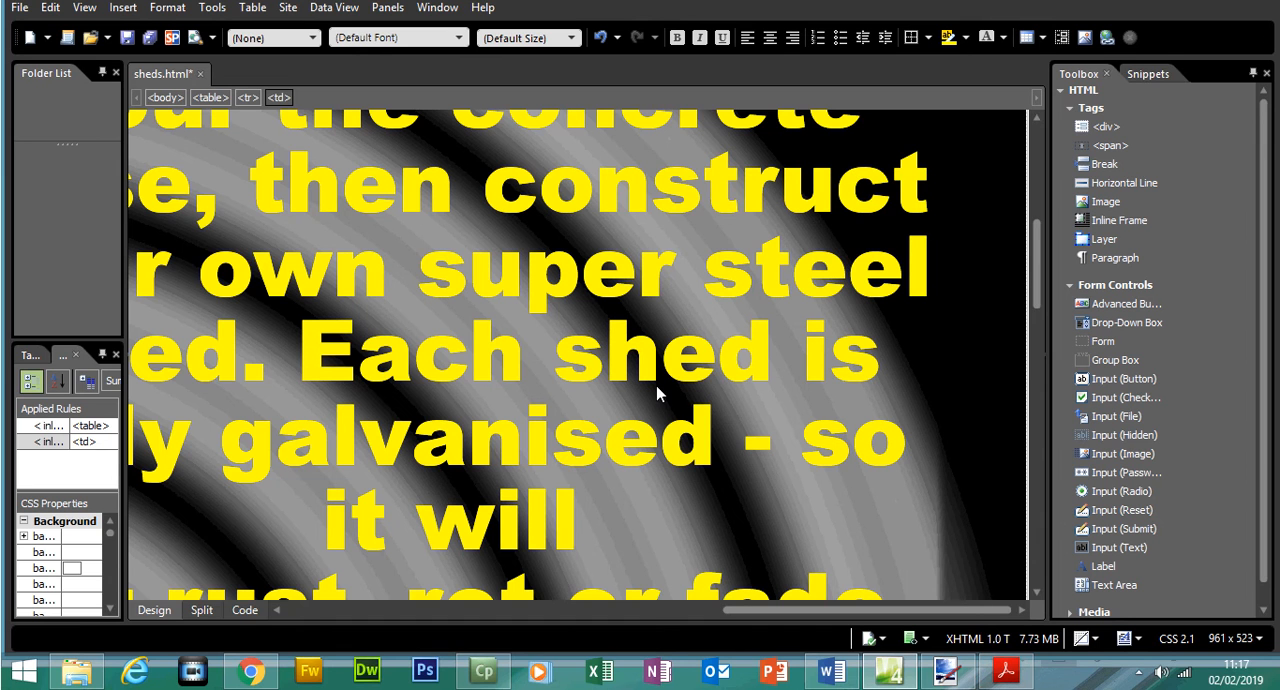
{"action": "left_click", "coordinate": [562, 297]}
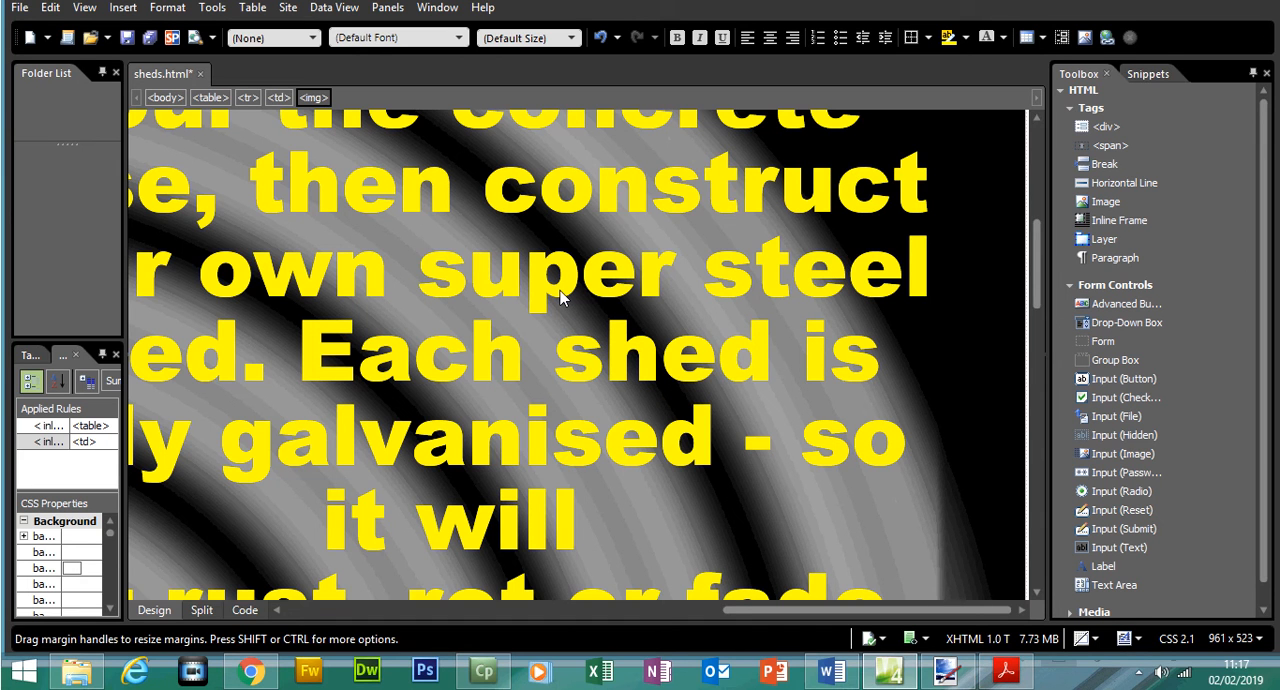
{"action": "right_click", "coordinate": [562, 297]}
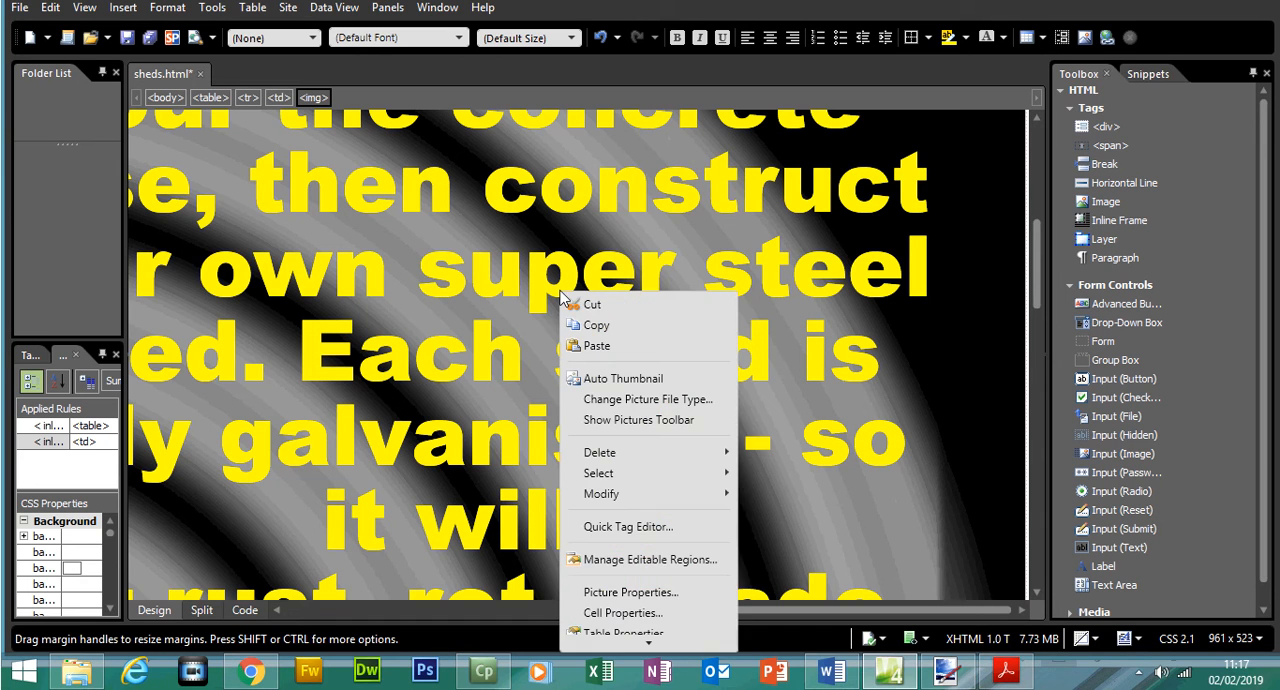
{"action": "left_click", "coordinate": [631, 593]}
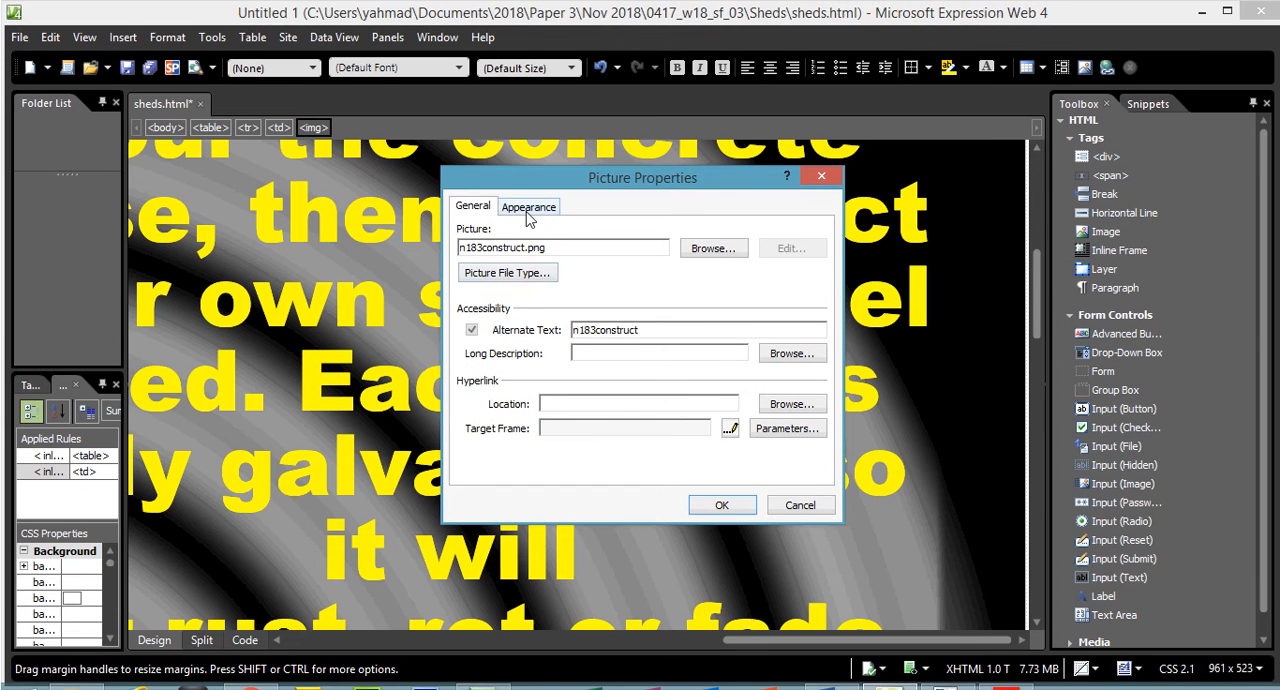
{"action": "left_click", "coordinate": [528, 189]}
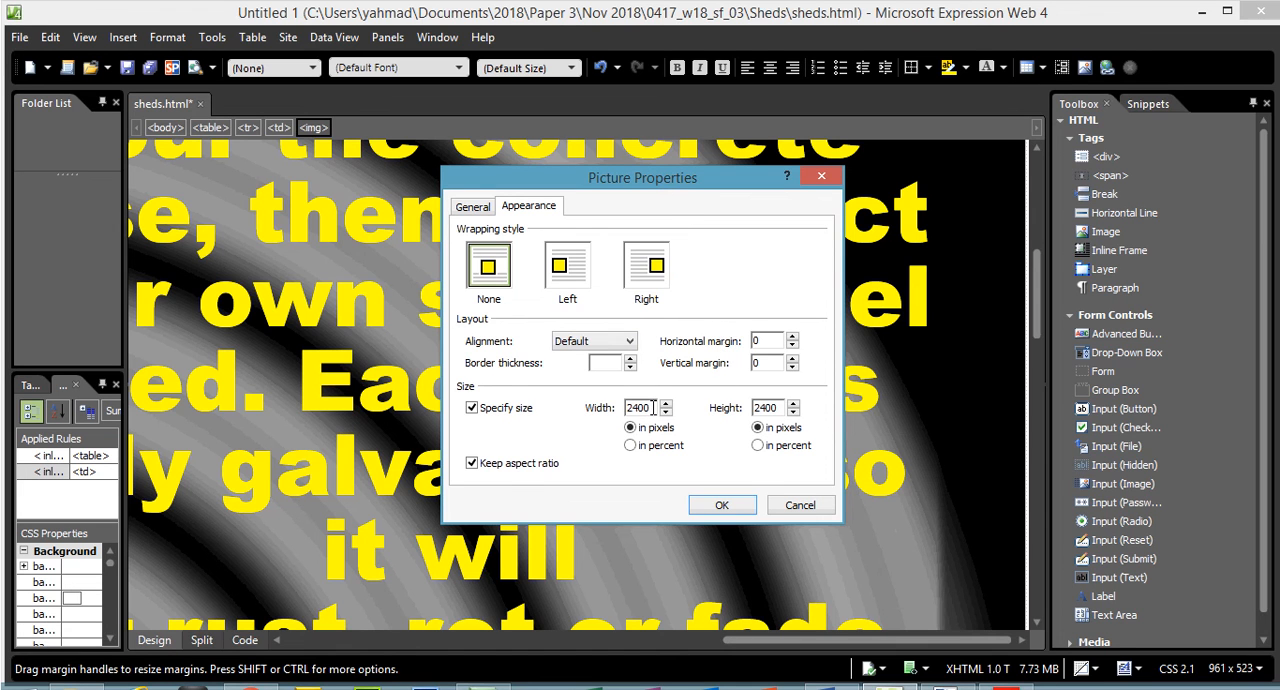
{"action": "left_click_drag", "start_coordinate": [645, 408], "coordinate": [603, 413]}
{"action": "type", "text": "600"}
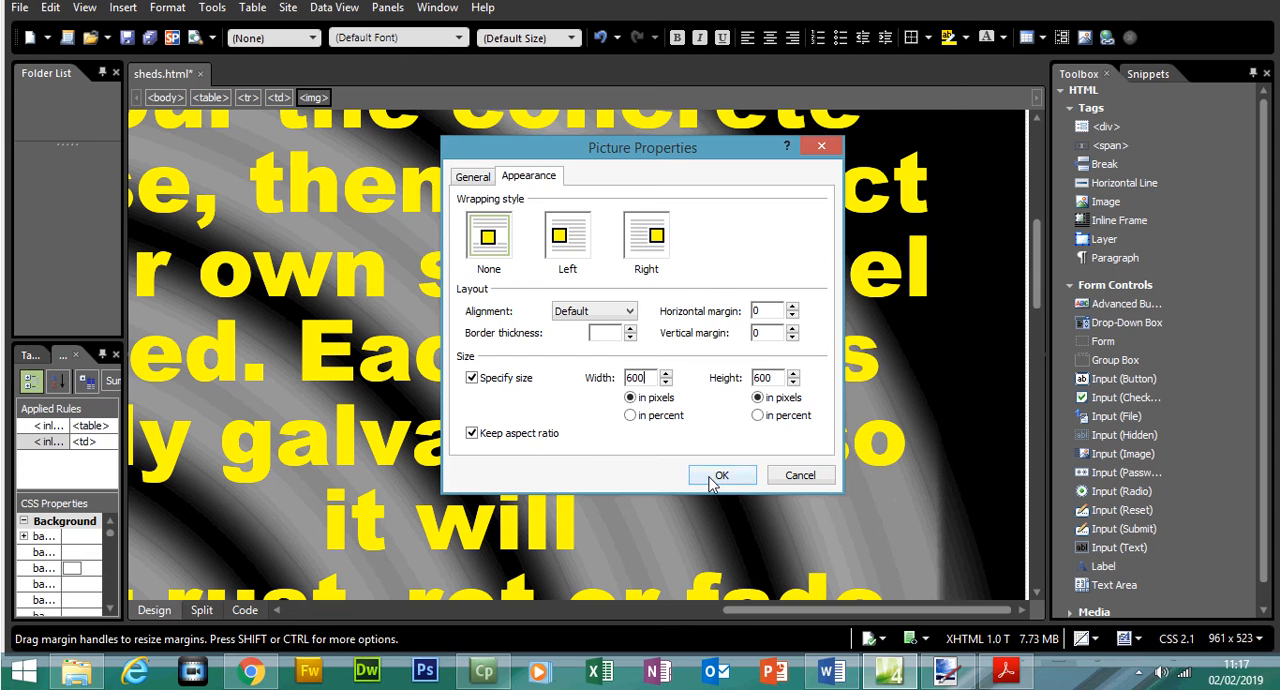
{"action": "left_click", "coordinate": [720, 476]}
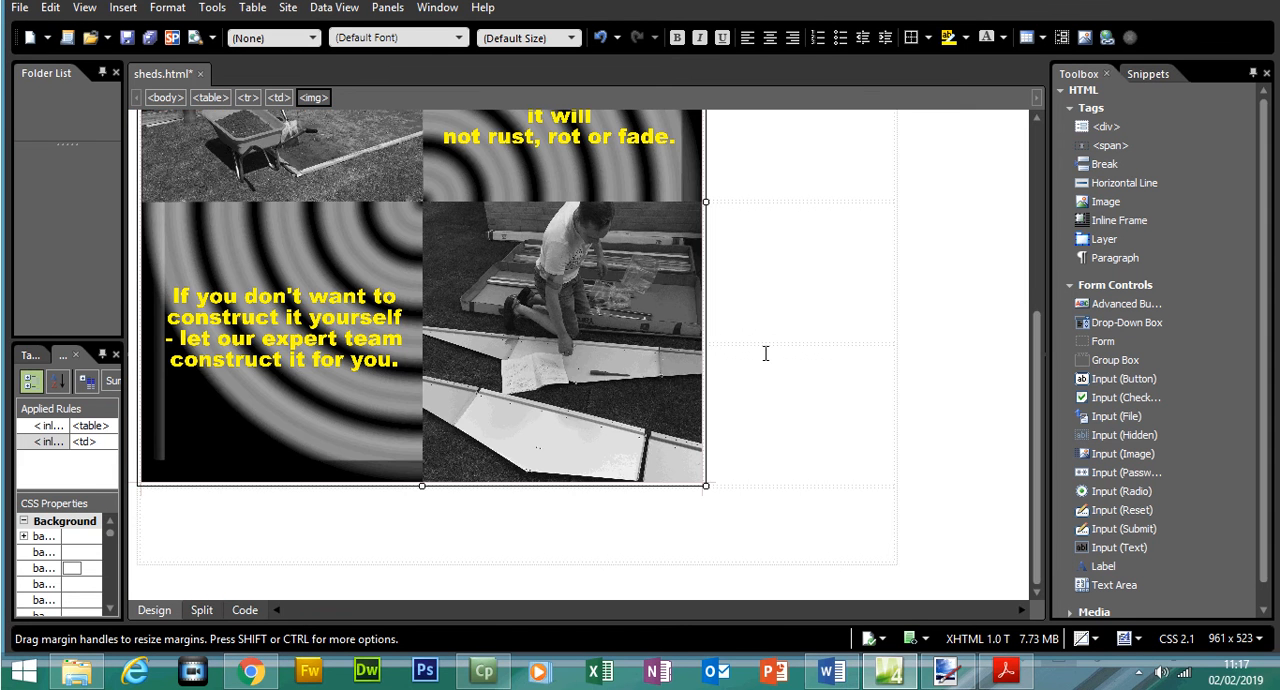
{"action": "scroll", "coordinate": [1020, 212], "scroll_direction": "up", "scroll_amount": 4}
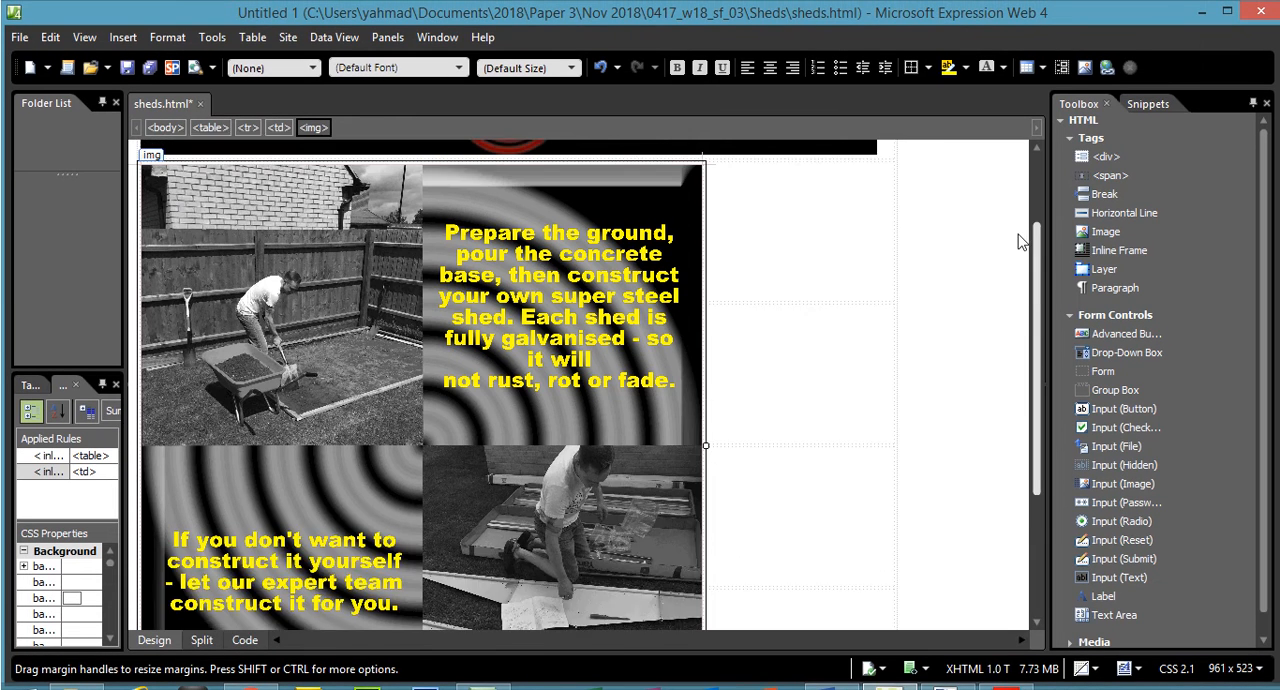
{"action": "scroll", "coordinate": [1020, 220], "scroll_direction": "up", "scroll_amount": 2}
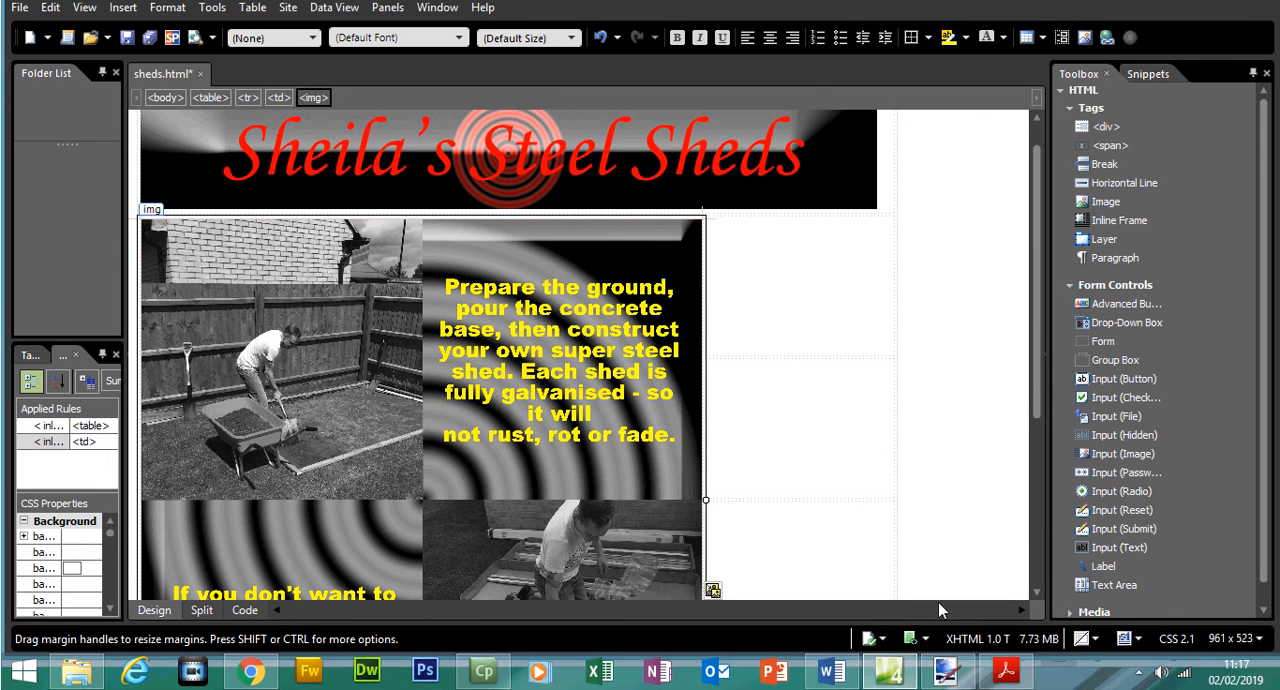
- Switch to the exam paper in Acrobat Reader and highlight question 6's bullet about resizing the image to 600 pixels square
{"action": "left_click", "coordinate": [1005, 670]}
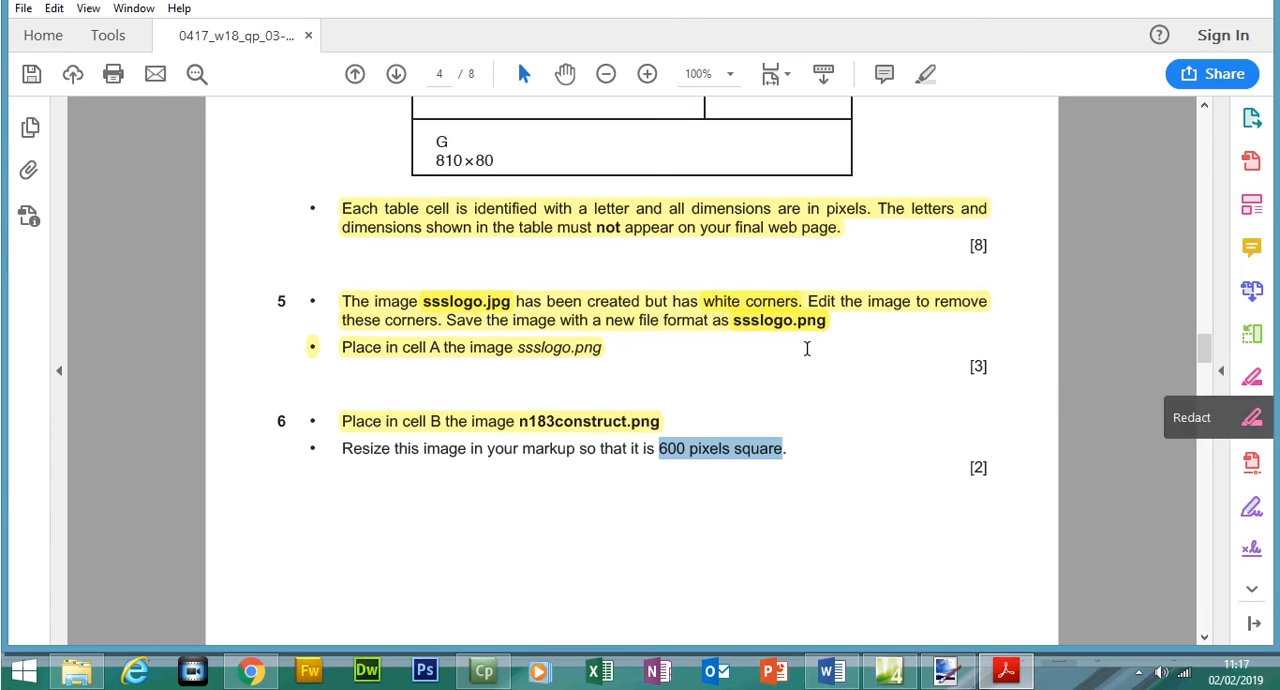
{"action": "left_click_drag", "start_coordinate": [345, 448], "coordinate": [745, 441]}
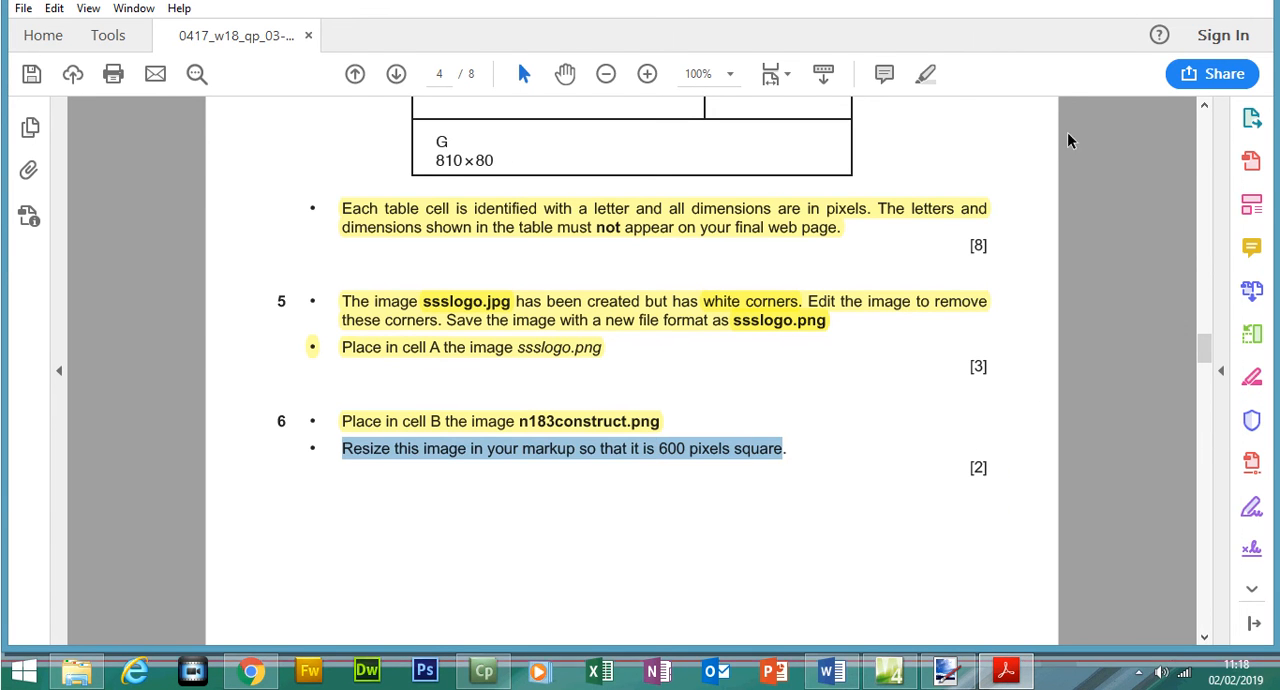
{"action": "left_click", "coordinate": [925, 74]}
- Check question 7 against the table layout, then copy "Specialist Steel Sheds" from the paper into cell C in Expression Web
{"action": "left_click_drag", "start_coordinate": [1208, 352], "coordinate": [1209, 388]}
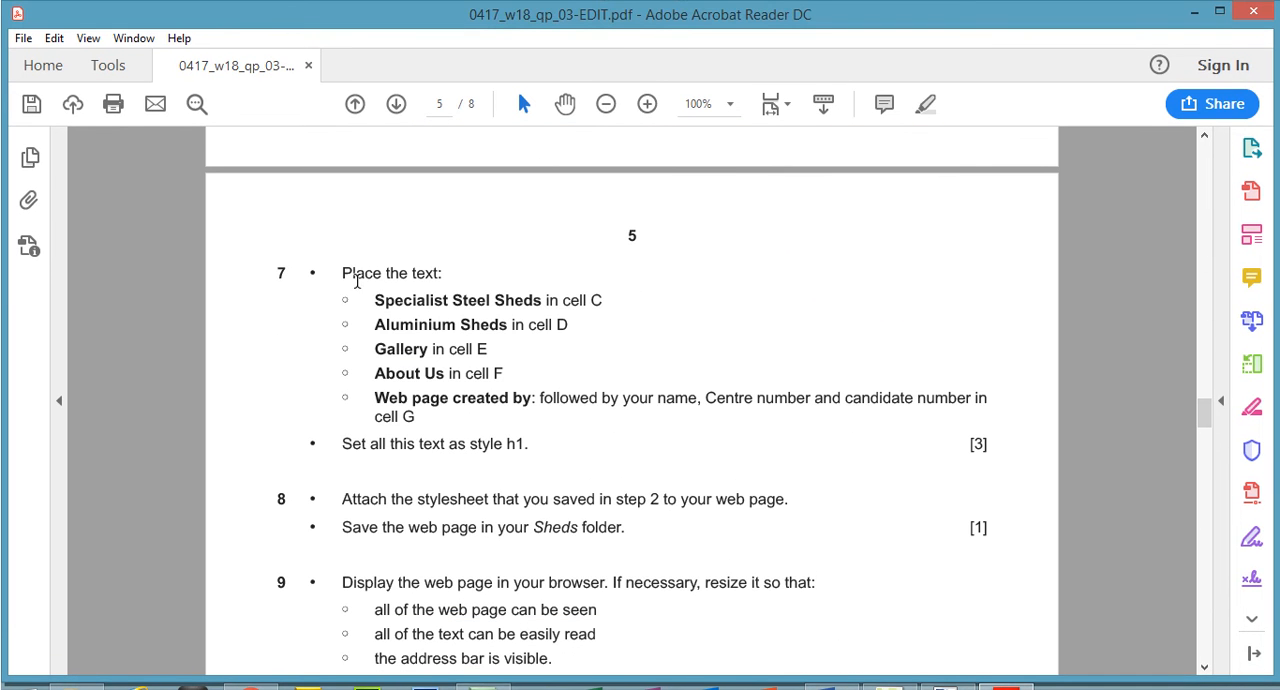
{"action": "left_click_drag", "start_coordinate": [345, 272], "coordinate": [437, 274]}
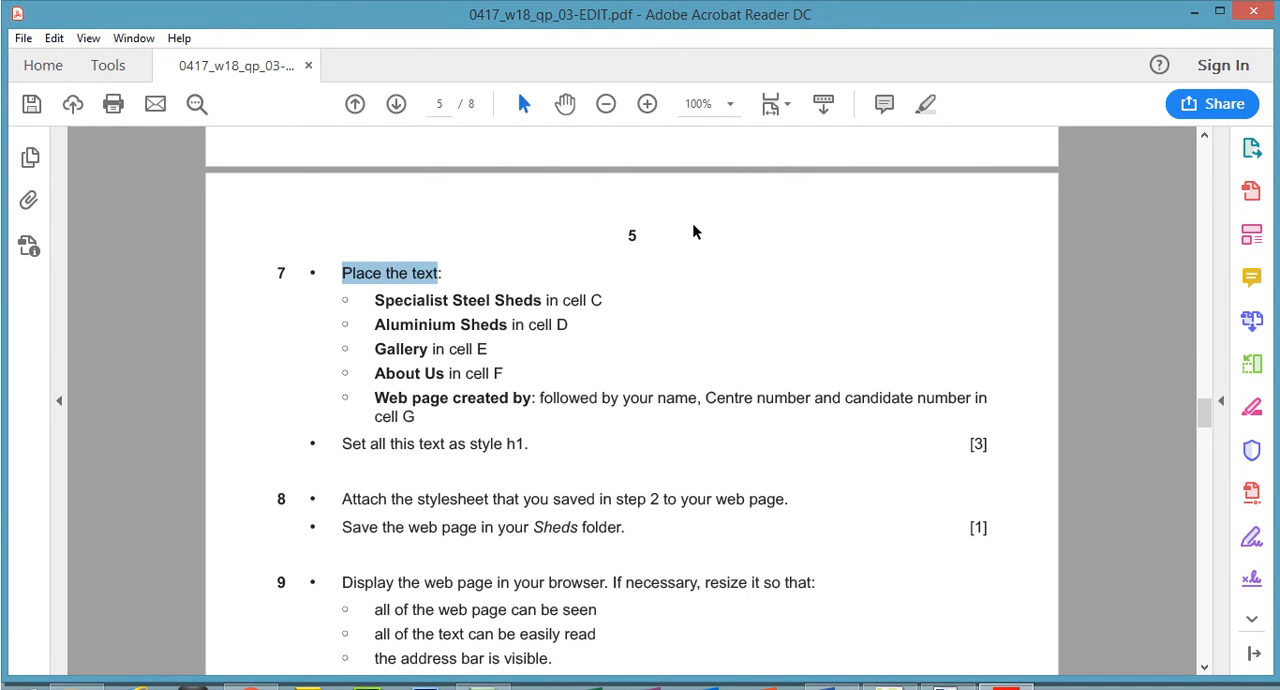
{"action": "left_click_drag", "start_coordinate": [1204, 414], "coordinate": [1201, 332]}
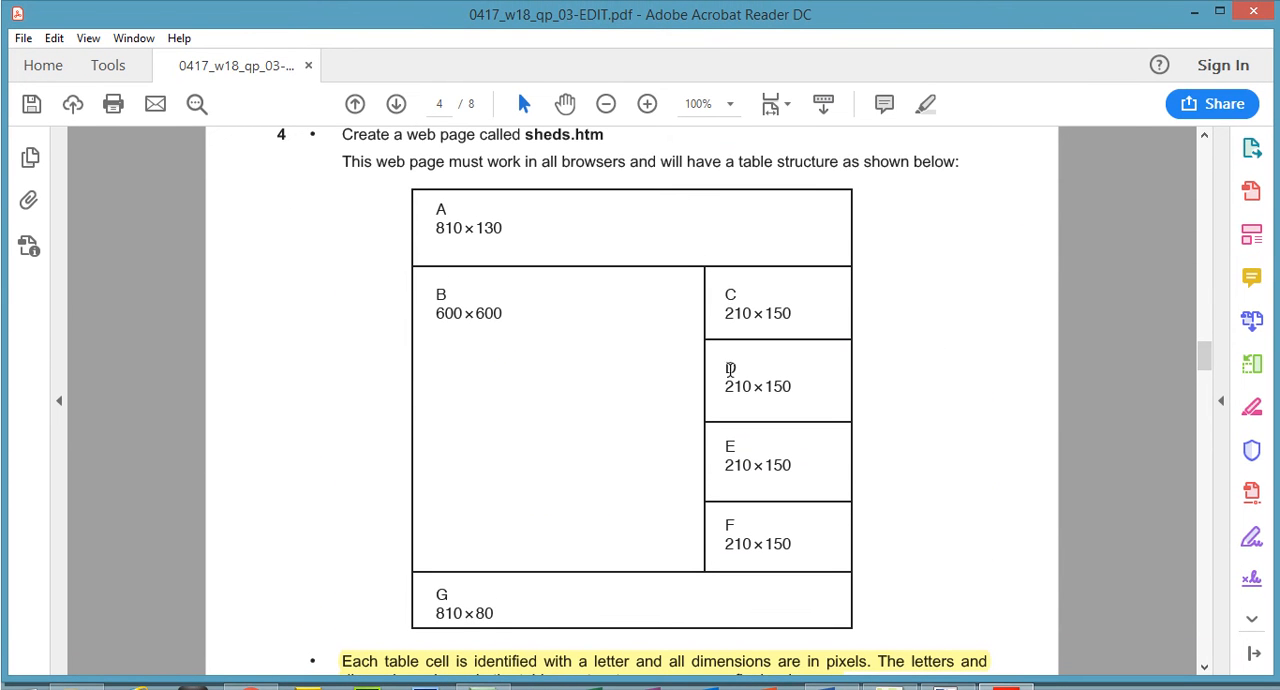
{"action": "left_click_drag", "start_coordinate": [1203, 358], "coordinate": [1198, 390]}
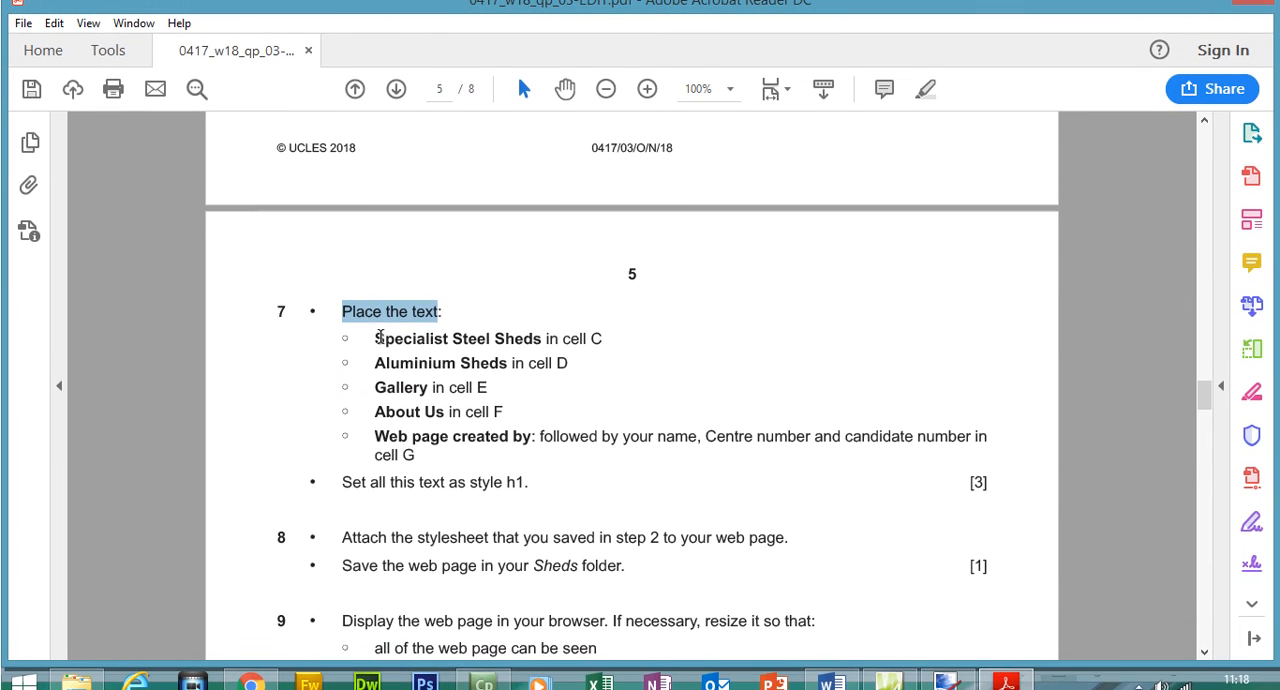
{"action": "left_click_drag", "start_coordinate": [375, 338], "coordinate": [511, 333]}
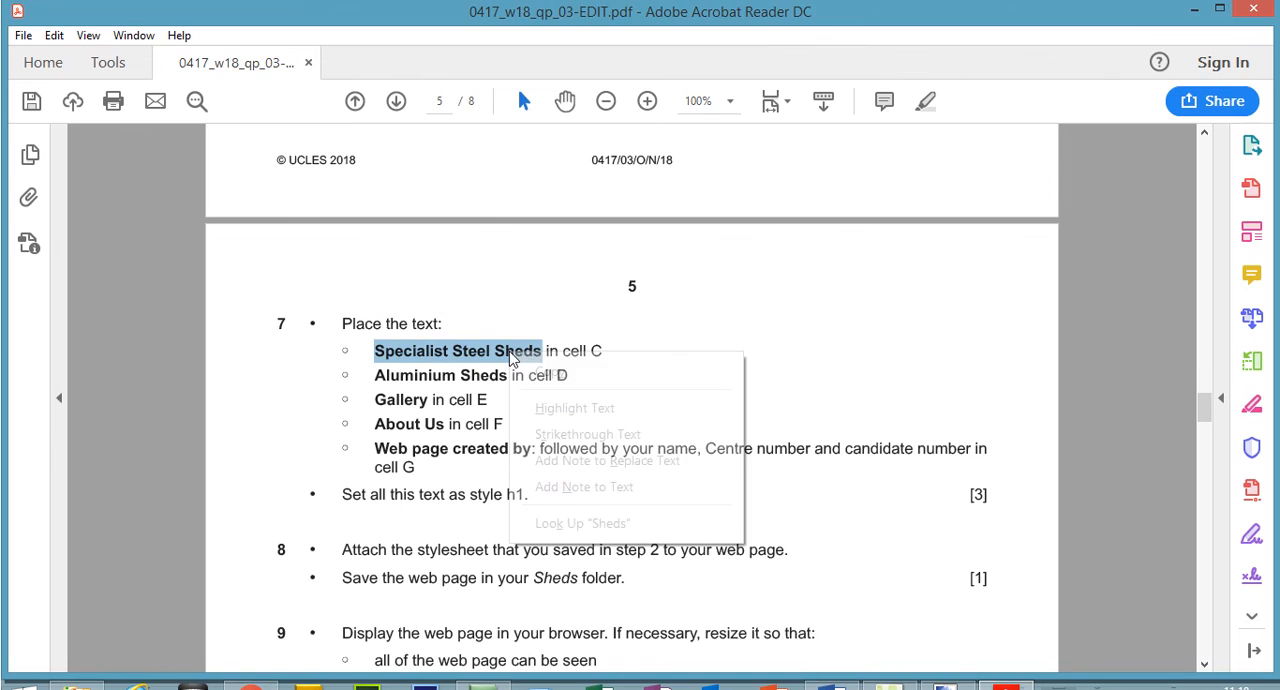
{"action": "left_click", "coordinate": [548, 375]}
{"action": "left_click", "coordinate": [1007, 674]}
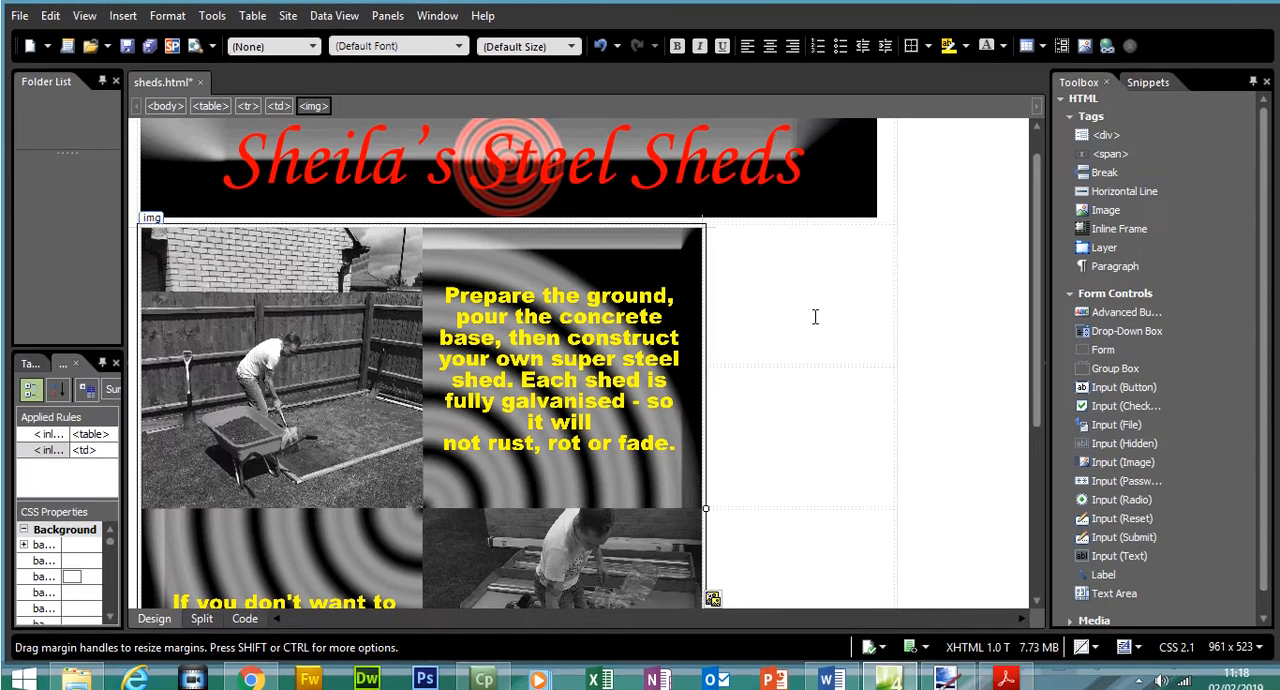
{"action": "left_click", "coordinate": [815, 308]}
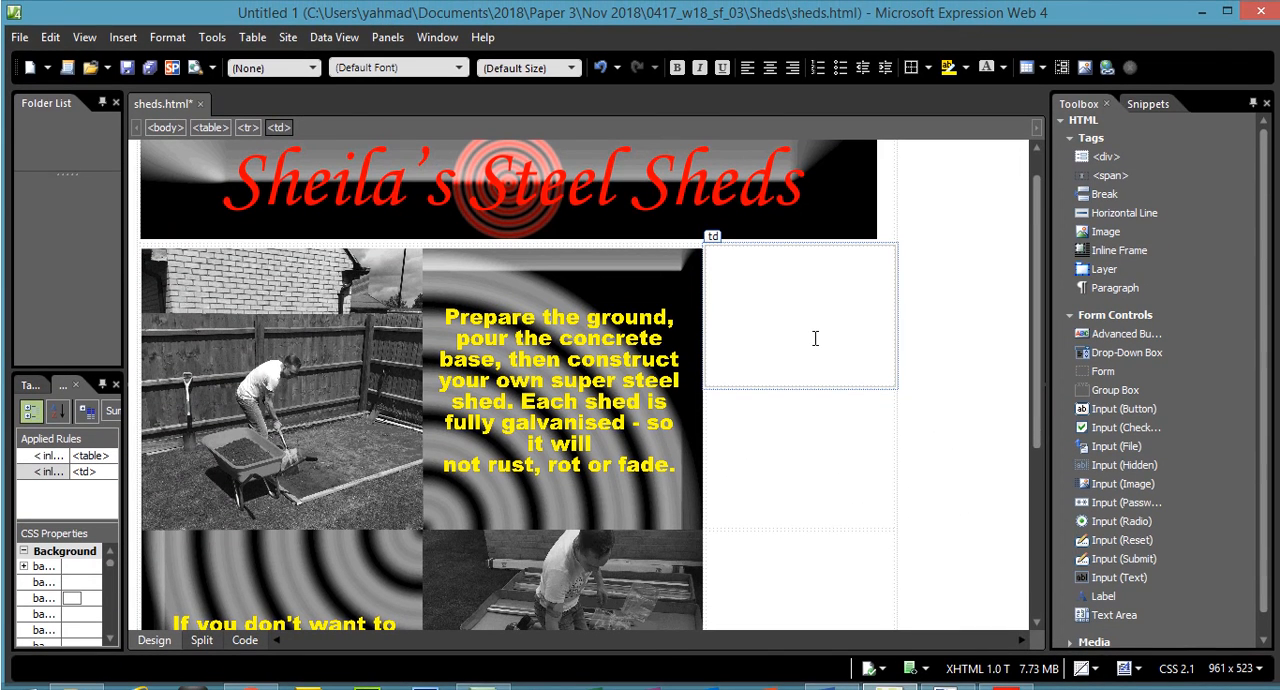
{"action": "key", "text": "ctrl+v"}
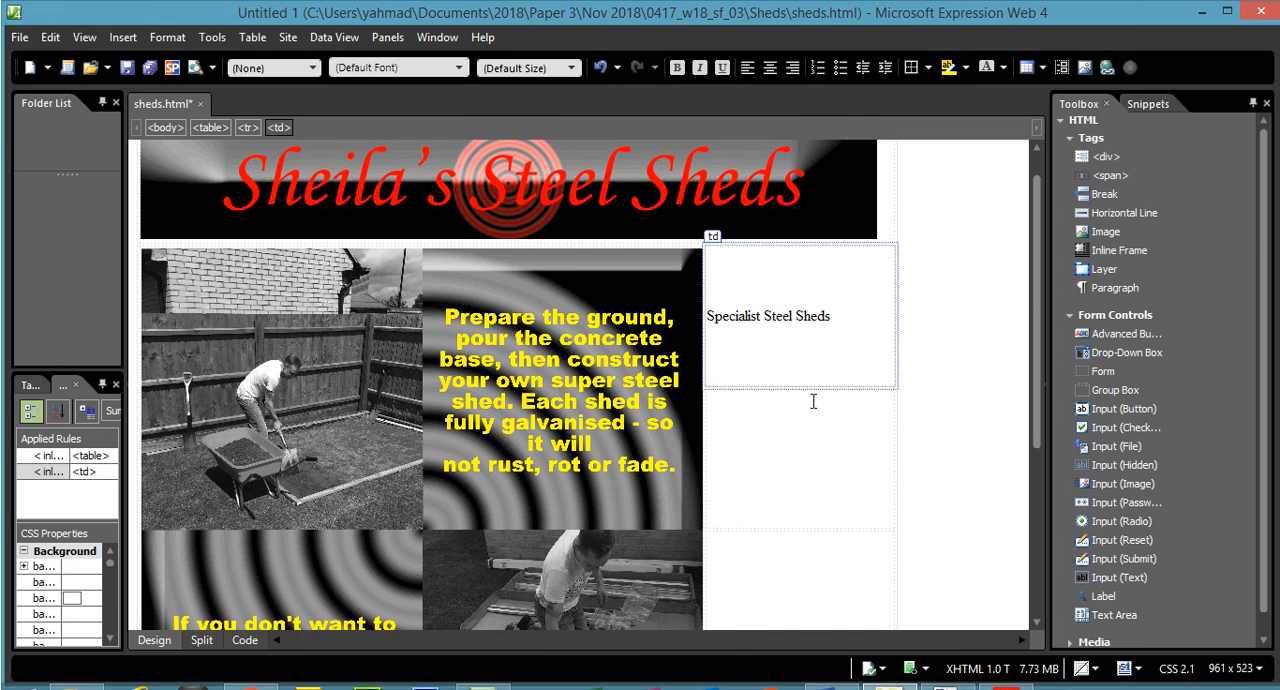
- Copy "Aluminium Sheds" from question 7 of the exam paper and place it in cell D in Expression Web
{"action": "left_click", "coordinate": [1008, 675]}
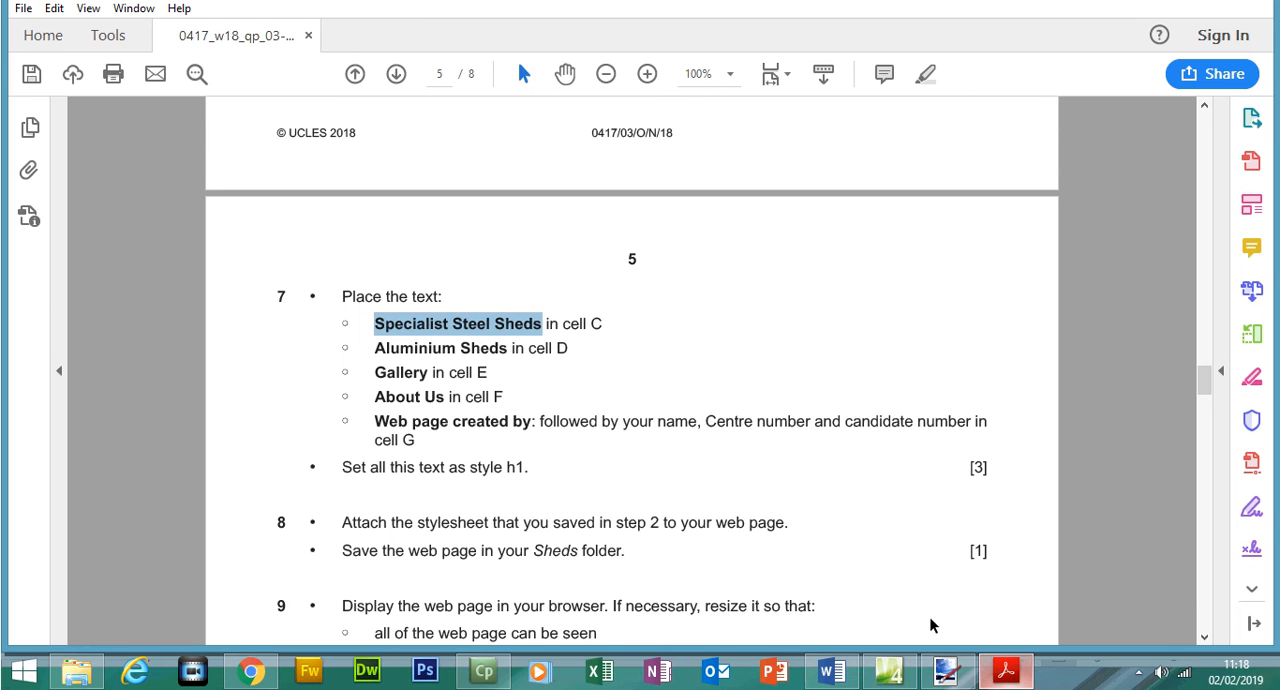
{"action": "left_click_drag", "start_coordinate": [379, 350], "coordinate": [503, 358]}
{"action": "right_click", "coordinate": [503, 358]}
{"action": "left_click", "coordinate": [514, 369]}
{"action": "left_click", "coordinate": [1015, 676]}
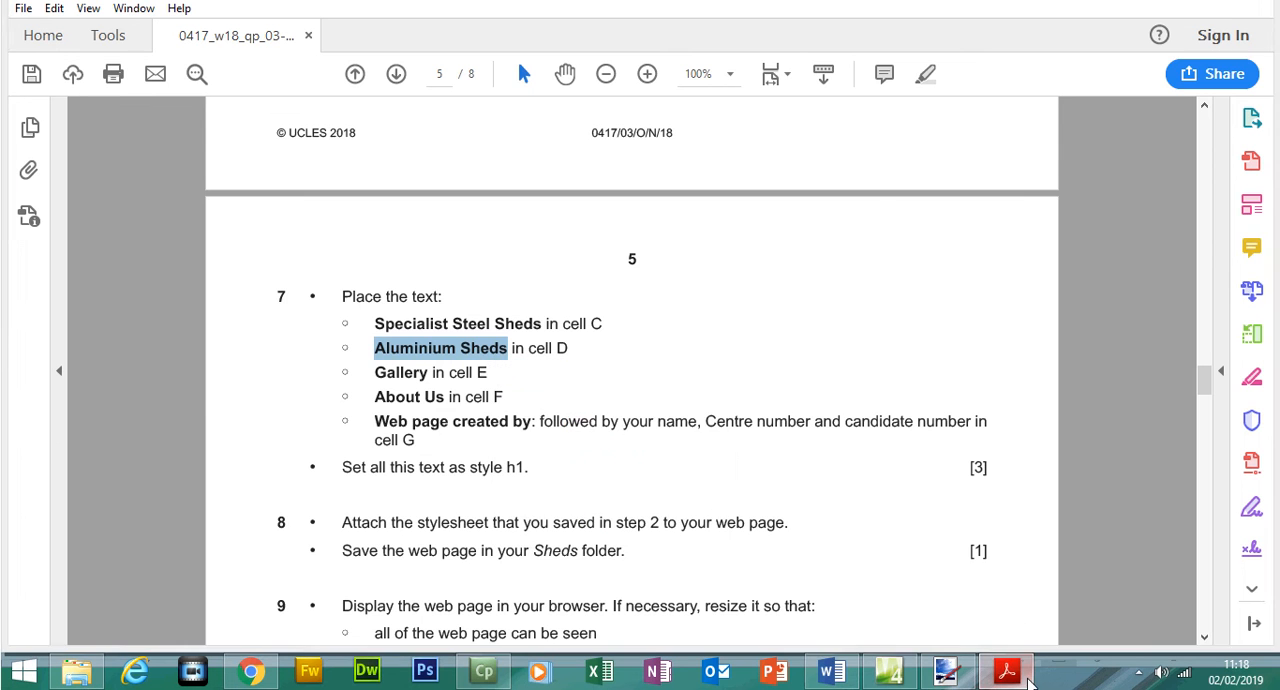
{"action": "key", "text": "ctrl+v"}
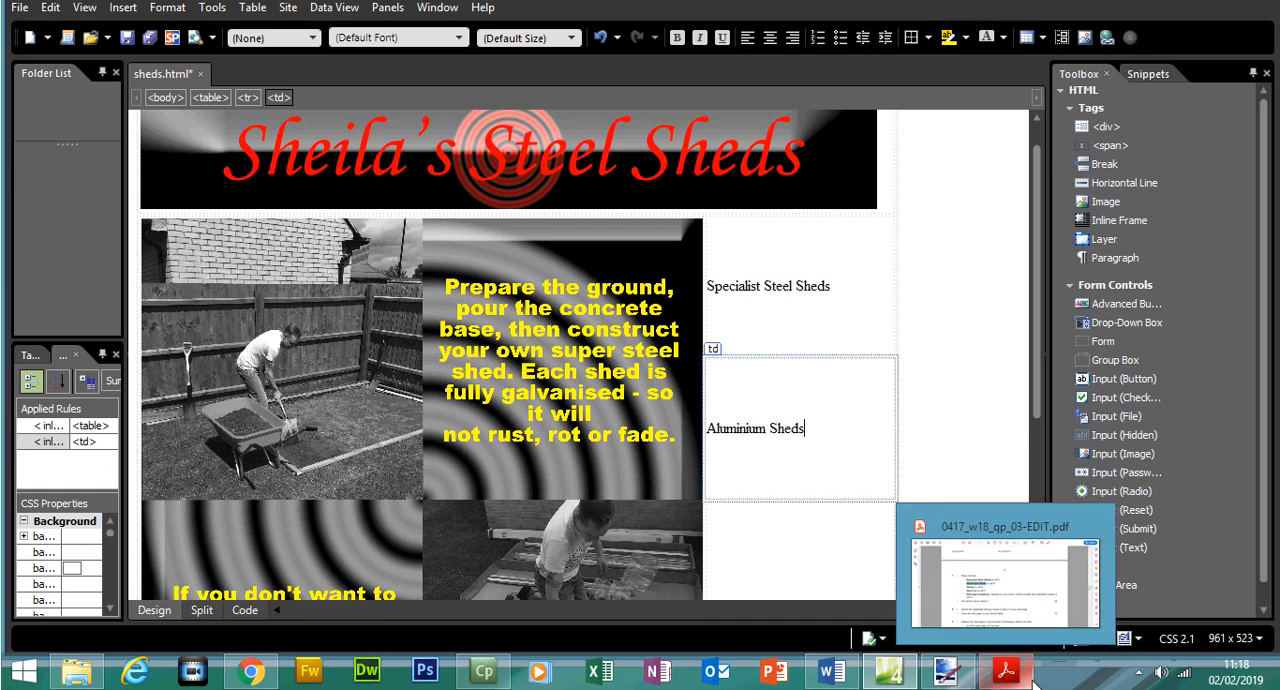
- Copy "Gallery" from question 7 of the exam paper and place it in cell E in Expression Web
{"action": "left_click", "coordinate": [1006, 671]}
{"action": "left_click_drag", "start_coordinate": [376, 372], "coordinate": [433, 374]}
{"action": "right_click", "coordinate": [420, 380]}
{"action": "left_click", "coordinate": [450, 391]}
{"action": "left_click", "coordinate": [888, 671]}
{"action": "left_click", "coordinate": [790, 562]}
{"action": "left_click_drag", "start_coordinate": [1043, 368], "coordinate": [1052, 500]}
{"action": "key", "text": "ctrl+v"}
- Copy "About Us" from question 7 of the exam paper and place it in cell F in Expression Web
{"action": "left_click", "coordinate": [1005, 671]}
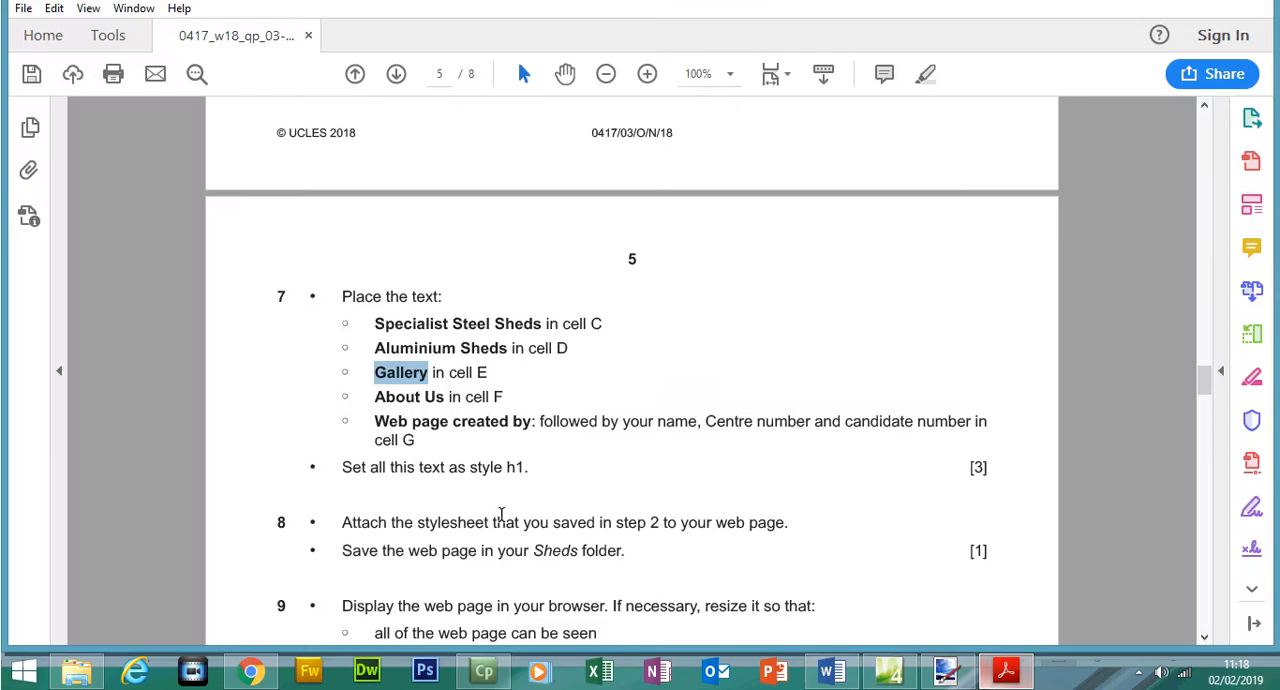
{"action": "left_click_drag", "start_coordinate": [375, 397], "coordinate": [444, 397]}
{"action": "right_click", "coordinate": [440, 400]}
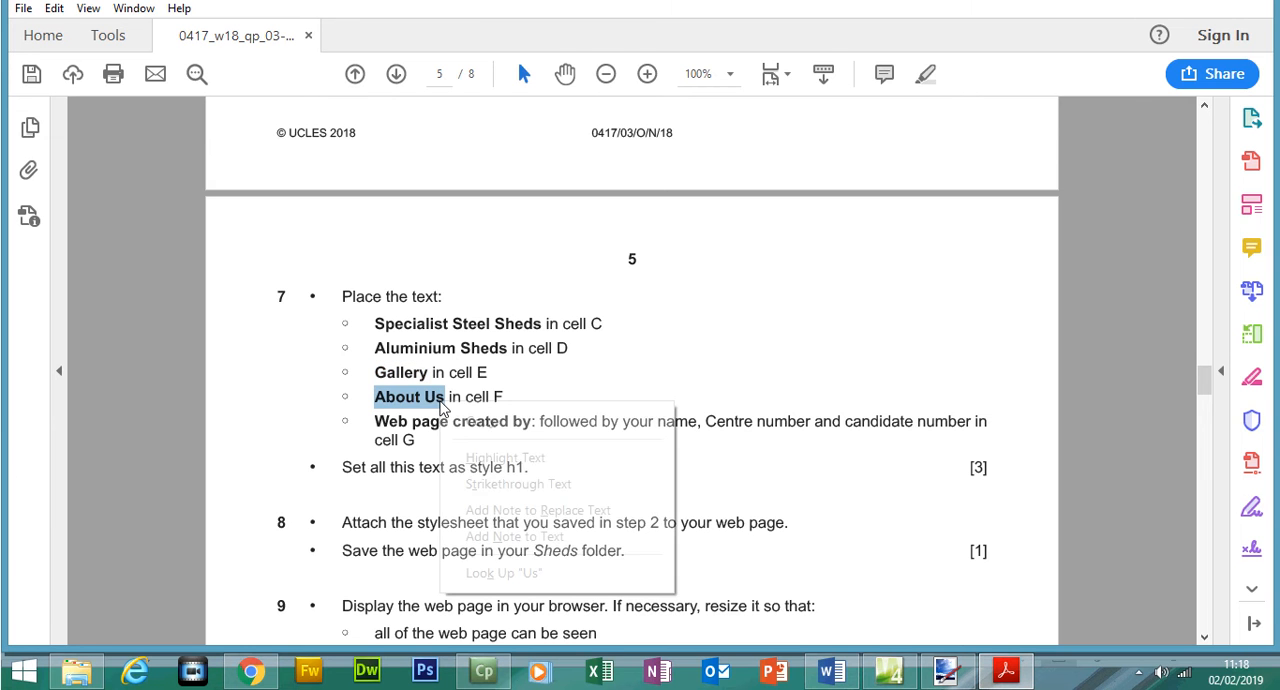
{"action": "left_click", "coordinate": [462, 420]}
{"action": "left_click", "coordinate": [888, 671]}
{"action": "left_click", "coordinate": [782, 461]}
{"action": "key", "text": "ctrl+v"}
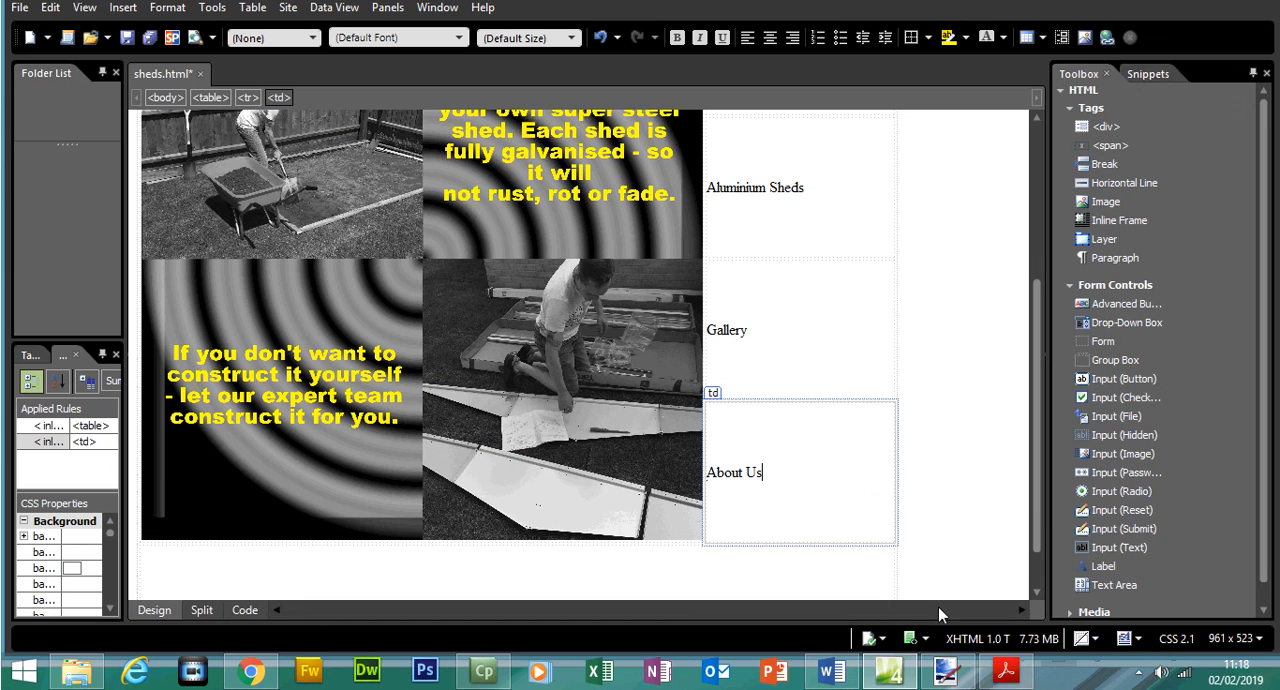
- Switch to the exam paper, check where cell G is in the layout, and copy "Web page created by:" from question 7
{"action": "left_click", "coordinate": [1005, 671]}
{"action": "scroll", "coordinate": [1210, 380], "scroll_direction": "up", "scroll_amount": 10}
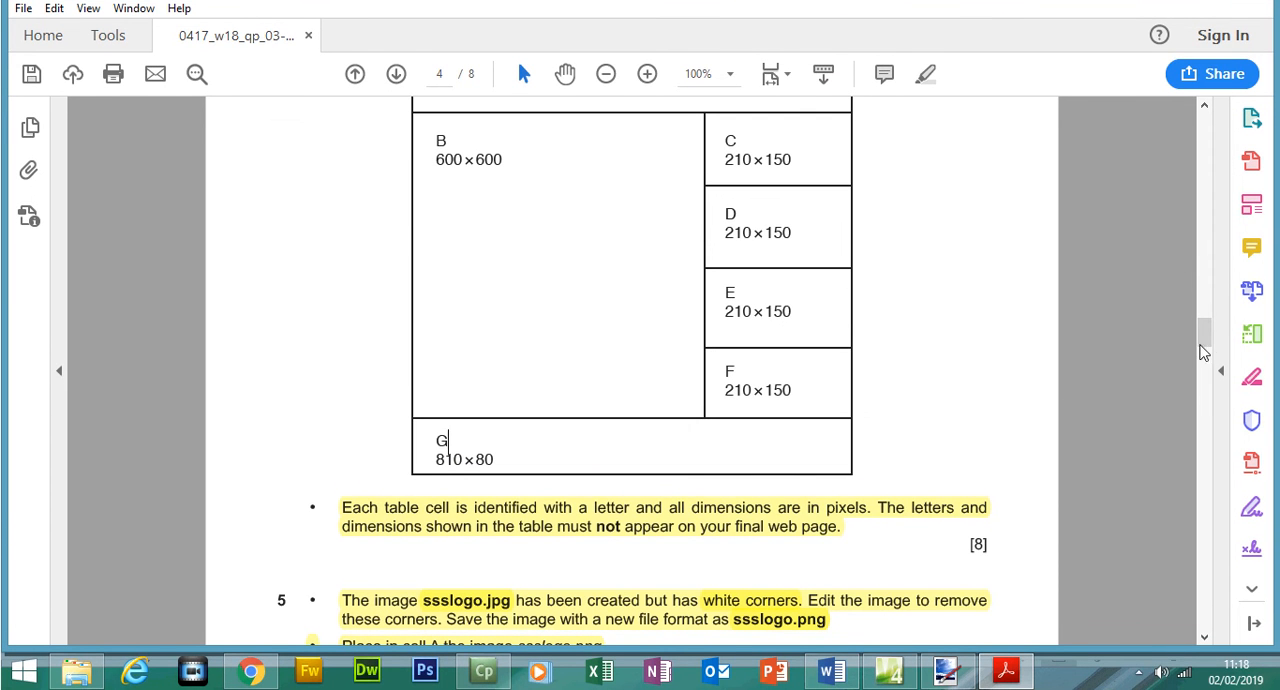
{"action": "scroll", "coordinate": [1200, 365], "scroll_direction": "down", "scroll_amount": 10}
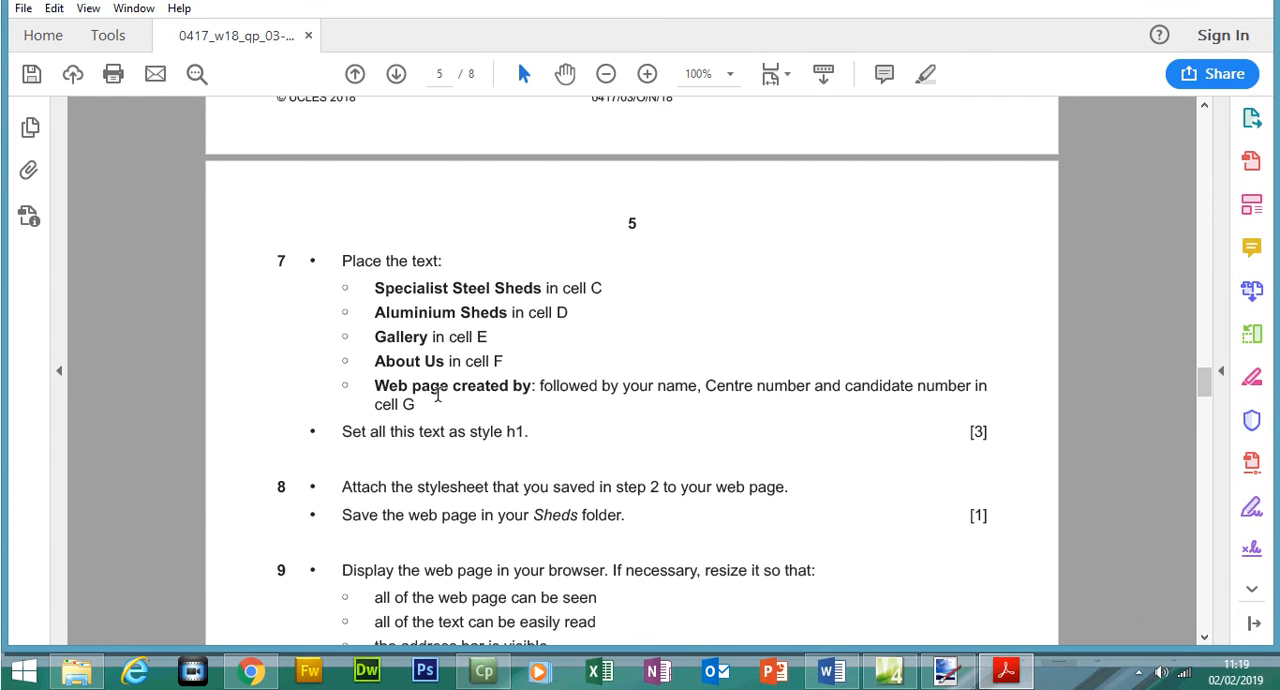
{"action": "left_click_drag", "start_coordinate": [384, 387], "coordinate": [524, 385]}
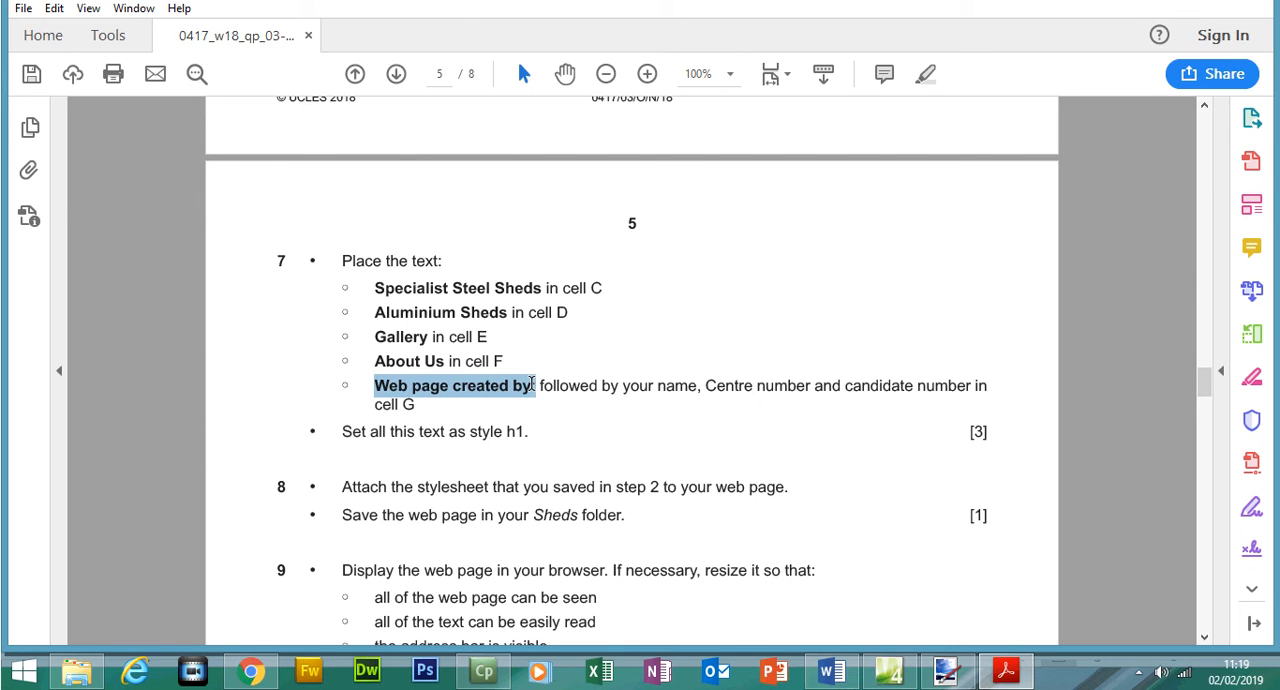
{"action": "right_click", "coordinate": [530, 392]}
{"action": "left_click", "coordinate": [555, 404]}
- Switch to Expression Web and place the copied text in cell G, followed by the author's full name, centre number and candidate number
{"action": "left_click", "coordinate": [1006, 671]}
{"action": "left_click", "coordinate": [472, 567]}
{"action": "scroll", "coordinate": [1038, 430], "scroll_direction": "down", "scroll_amount": 1}
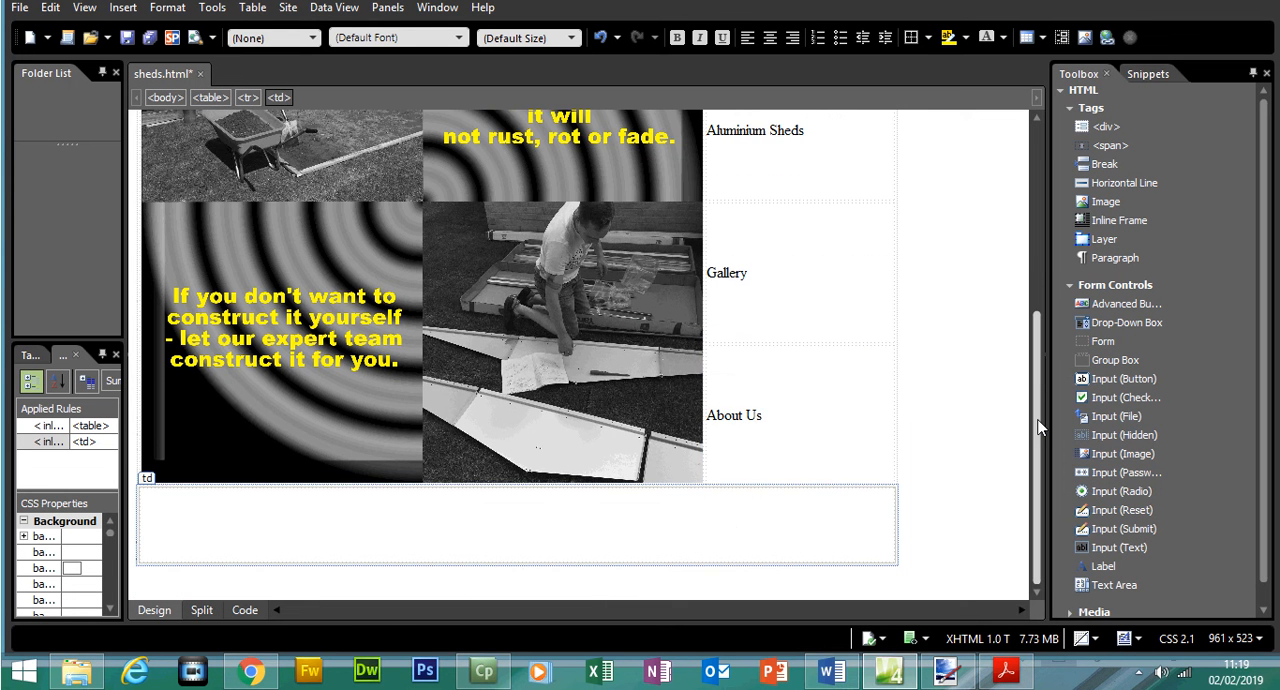
{"action": "key", "text": "ctrl+v"}
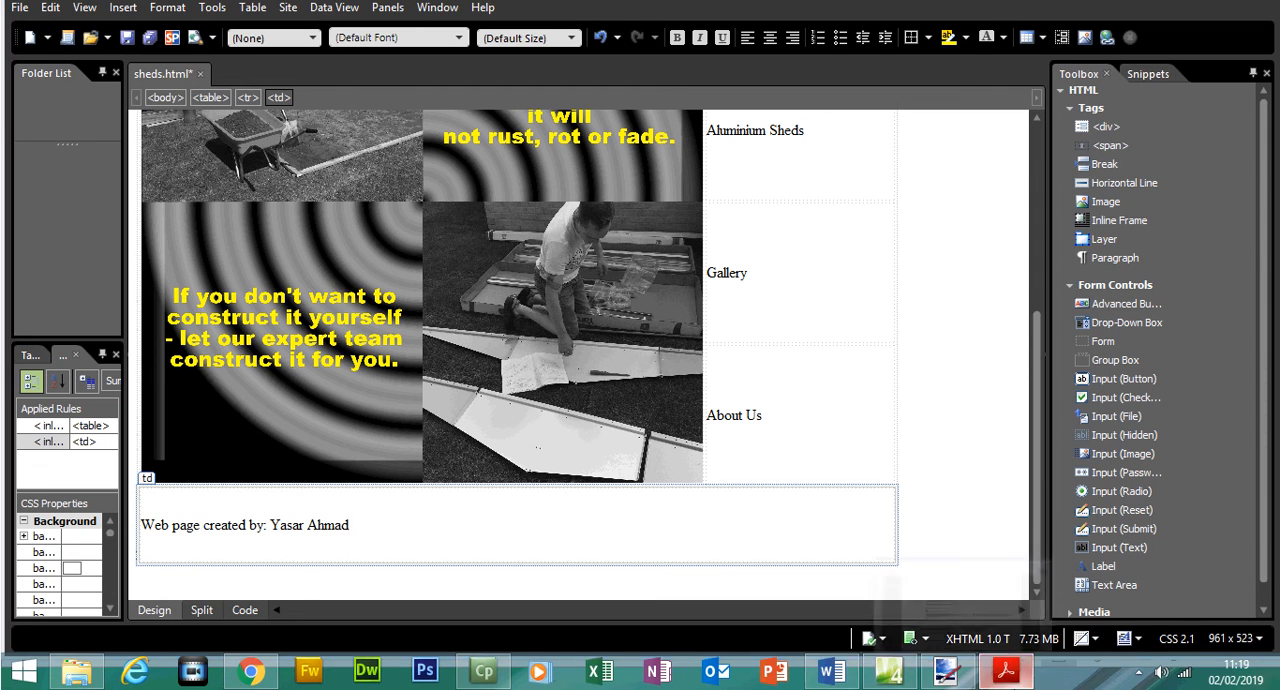
{"action": "left_click", "coordinate": [1006, 670]}
{"action": "key", "text": "alt+Tab"}
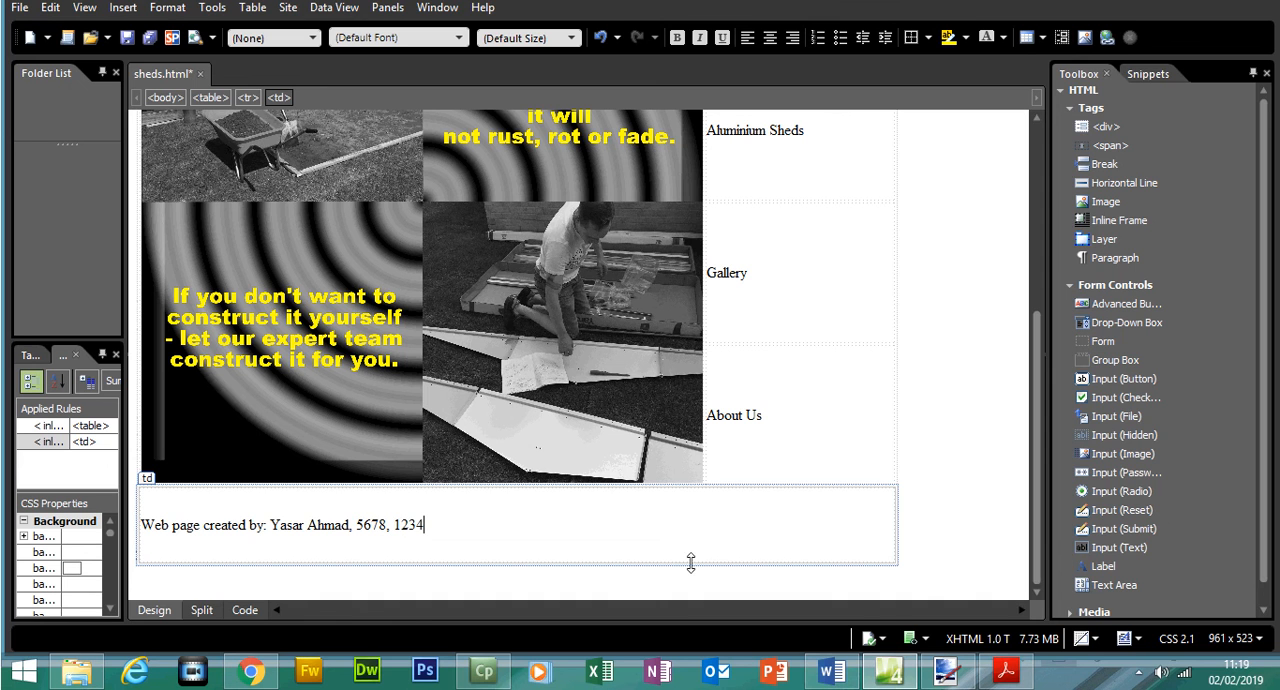
- Switch to the exam paper and highlight all of question 7, including the bullet on style h1
{"action": "left_click", "coordinate": [1006, 670]}
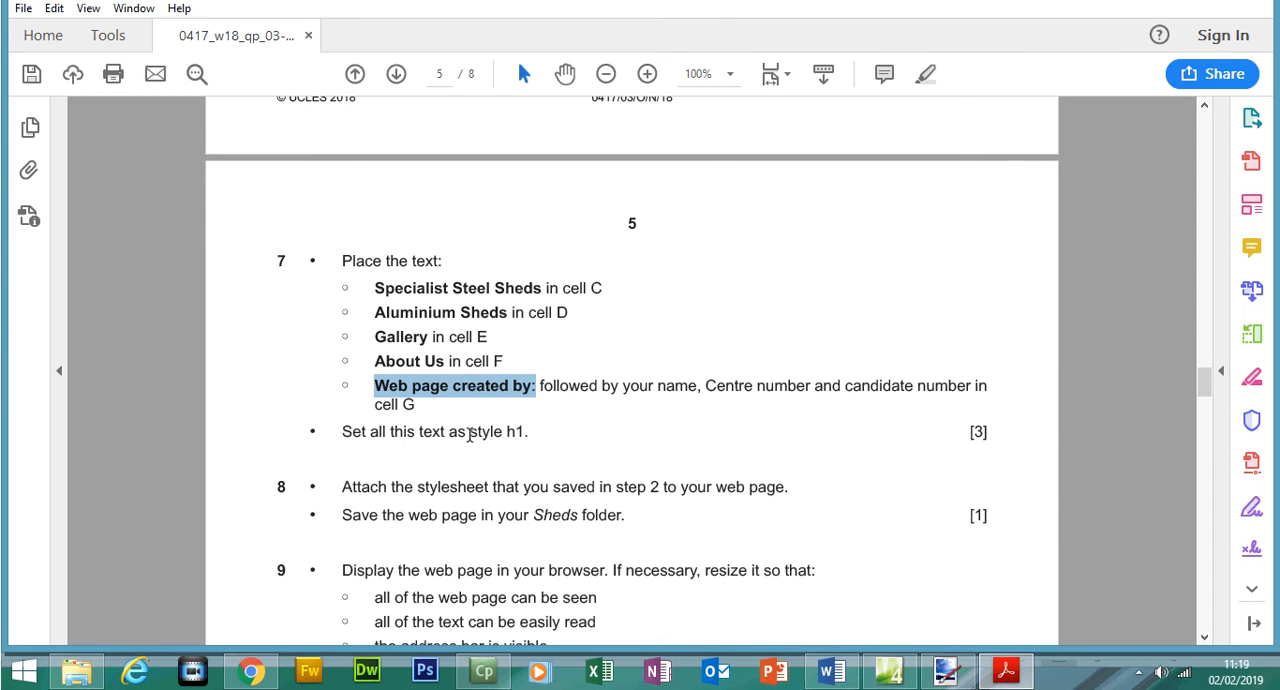
{"action": "left_click_drag", "start_coordinate": [531, 431], "coordinate": [355, 261]}
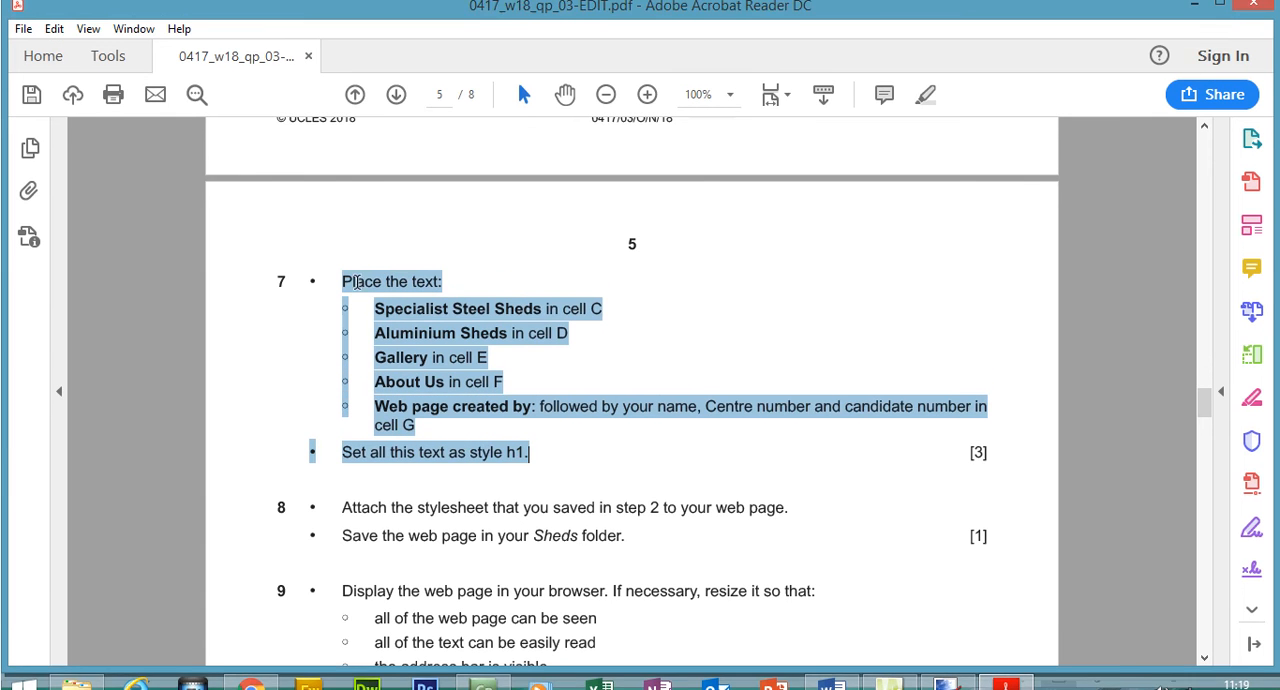
{"action": "left_click", "coordinate": [929, 110]}
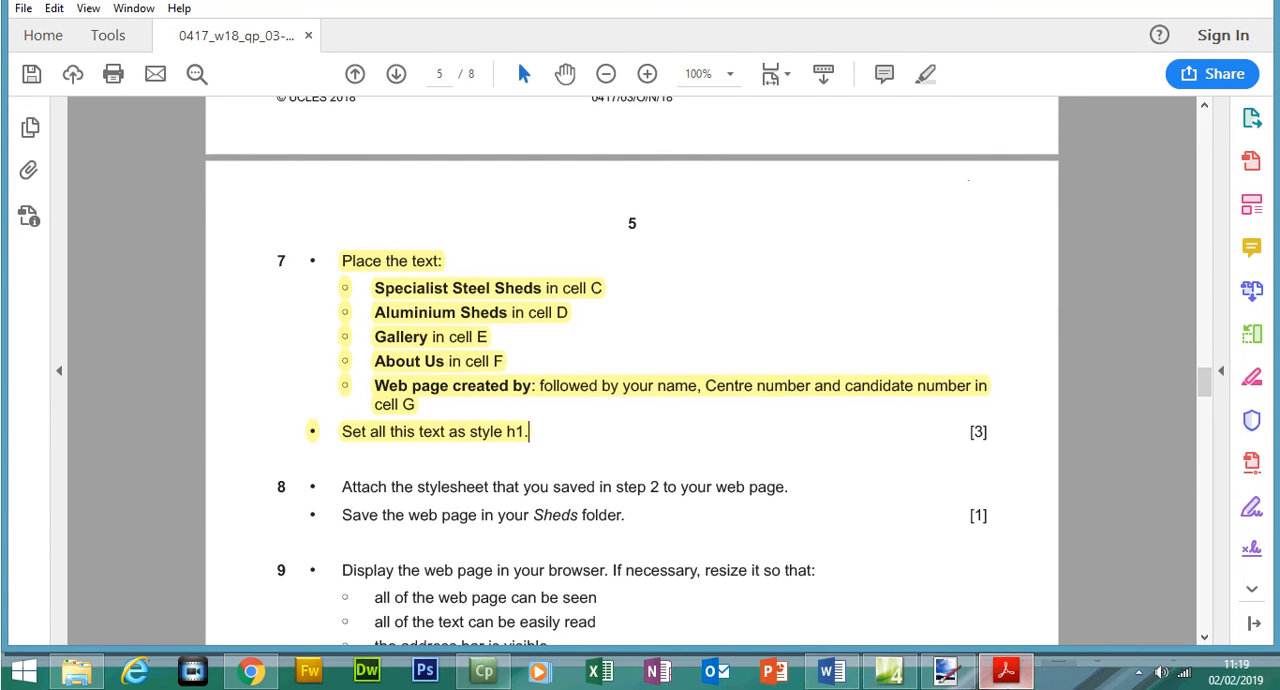
- Switch to Expression Web and set the "Web page created by" line in cell G to Heading 1
{"action": "left_click", "coordinate": [1006, 670]}
{"action": "left_click_drag", "start_coordinate": [429, 524], "coordinate": [143, 524]}
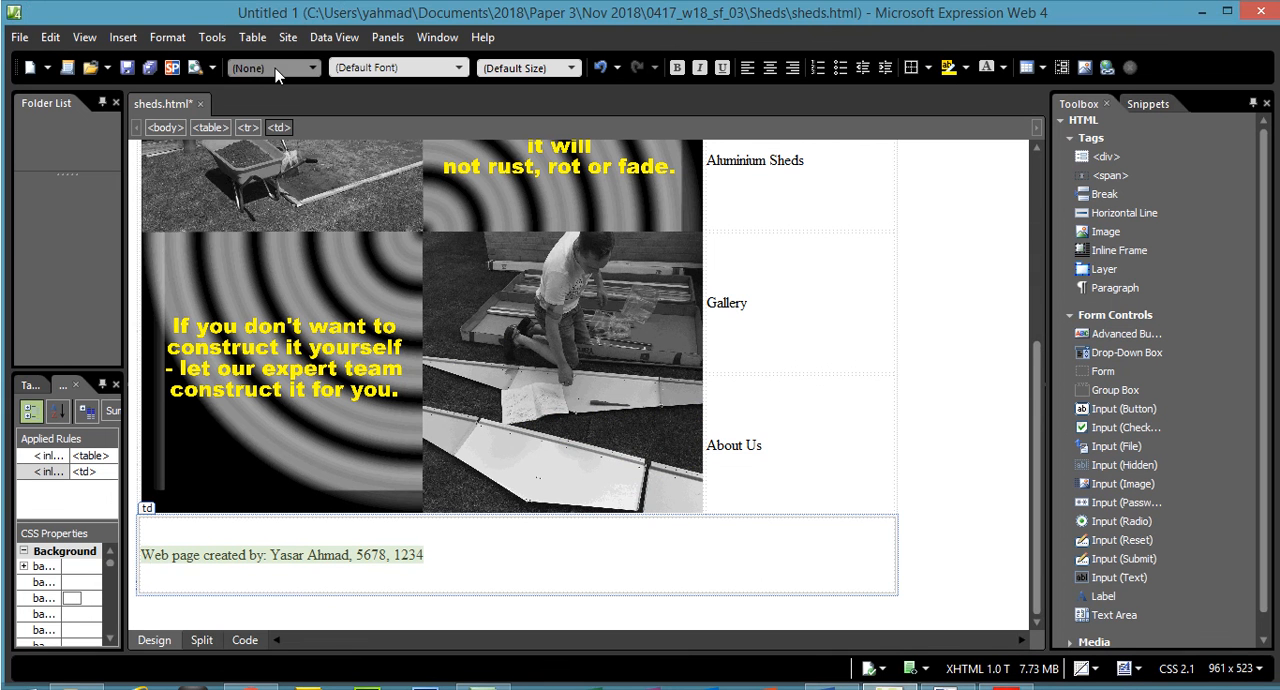
{"action": "left_click", "coordinate": [275, 38]}
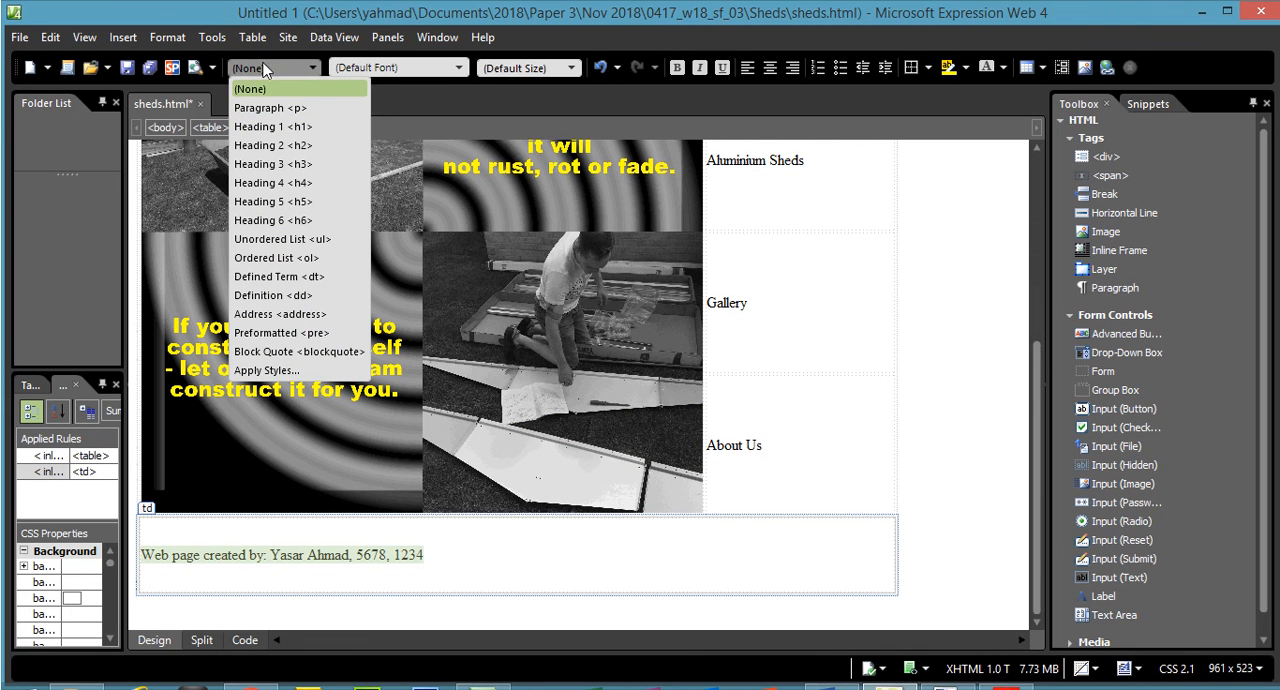
{"action": "left_click", "coordinate": [273, 126]}
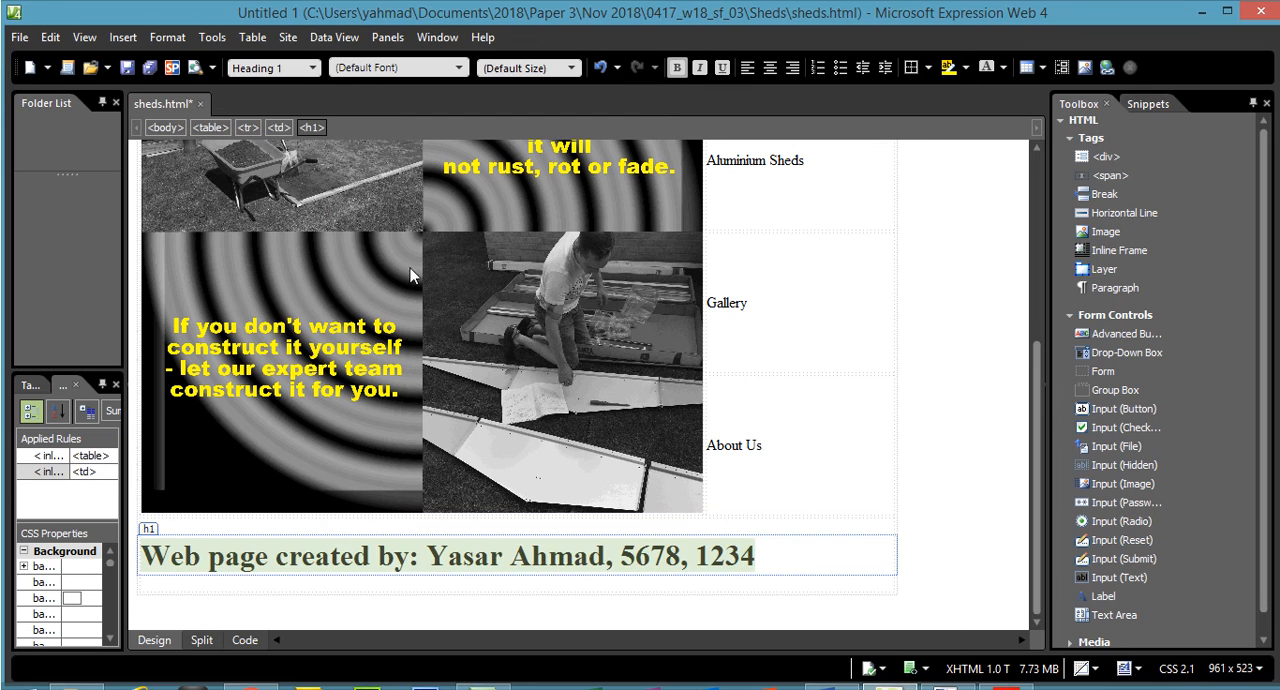
- Set the "About Us" text in cell F and the "Gallery" text in cell E to Heading 1
{"action": "left_click", "coordinate": [714, 447]}
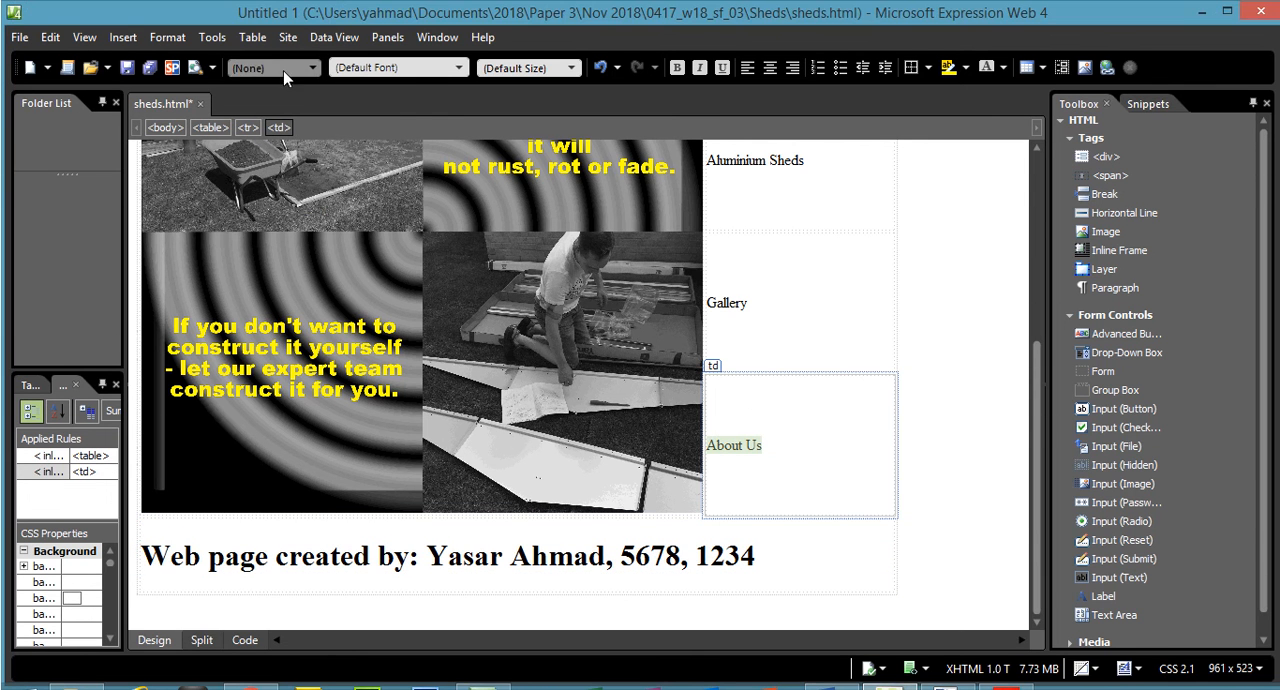
{"action": "left_click", "coordinate": [283, 40]}
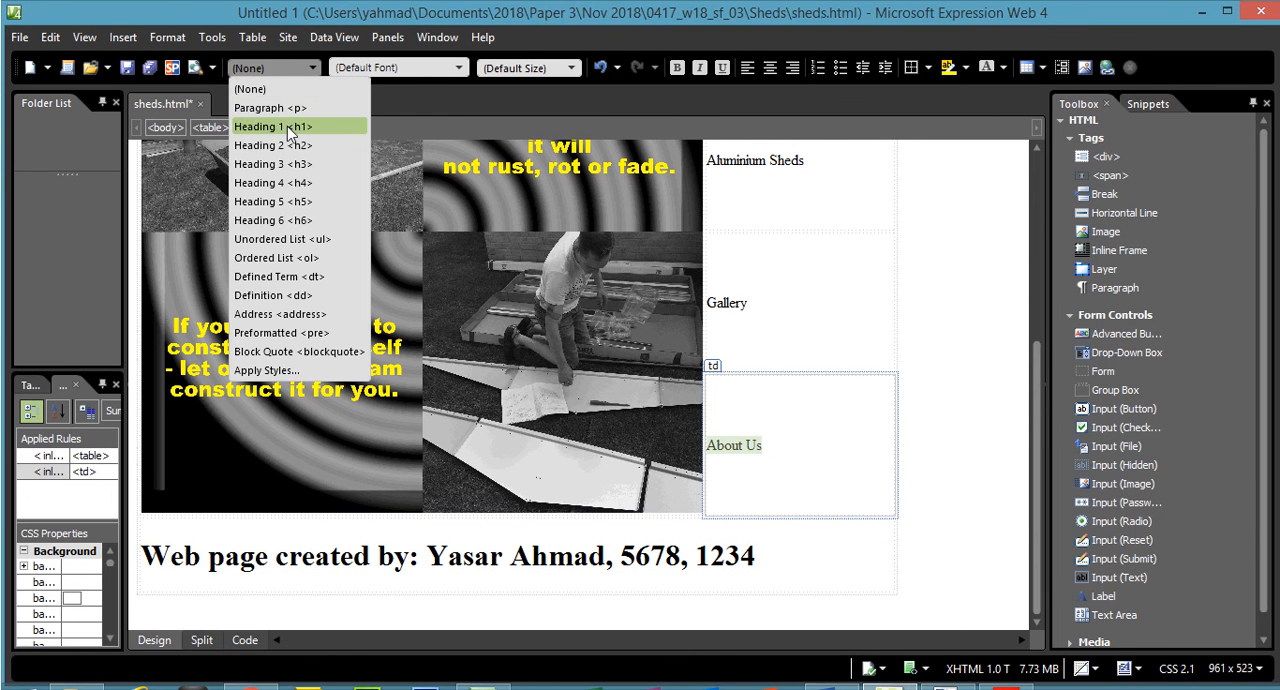
{"action": "left_click", "coordinate": [287, 126]}
{"action": "left_click", "coordinate": [715, 308]}
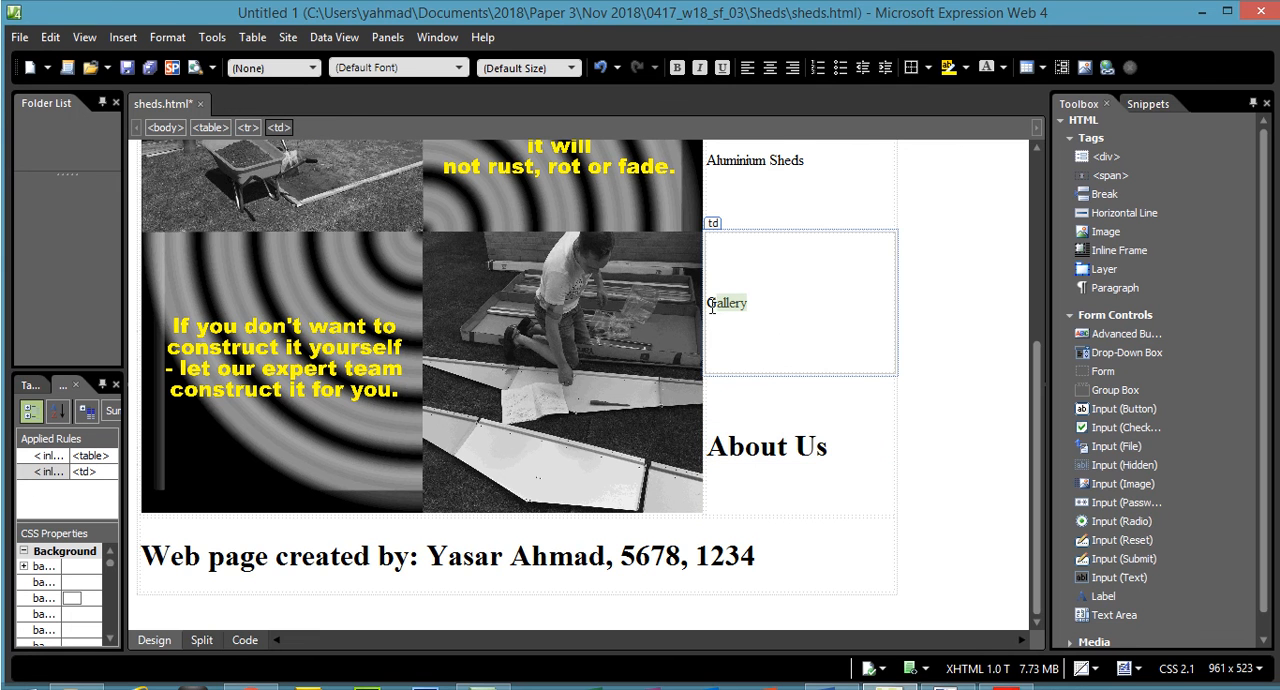
{"action": "left_click", "coordinate": [289, 68]}
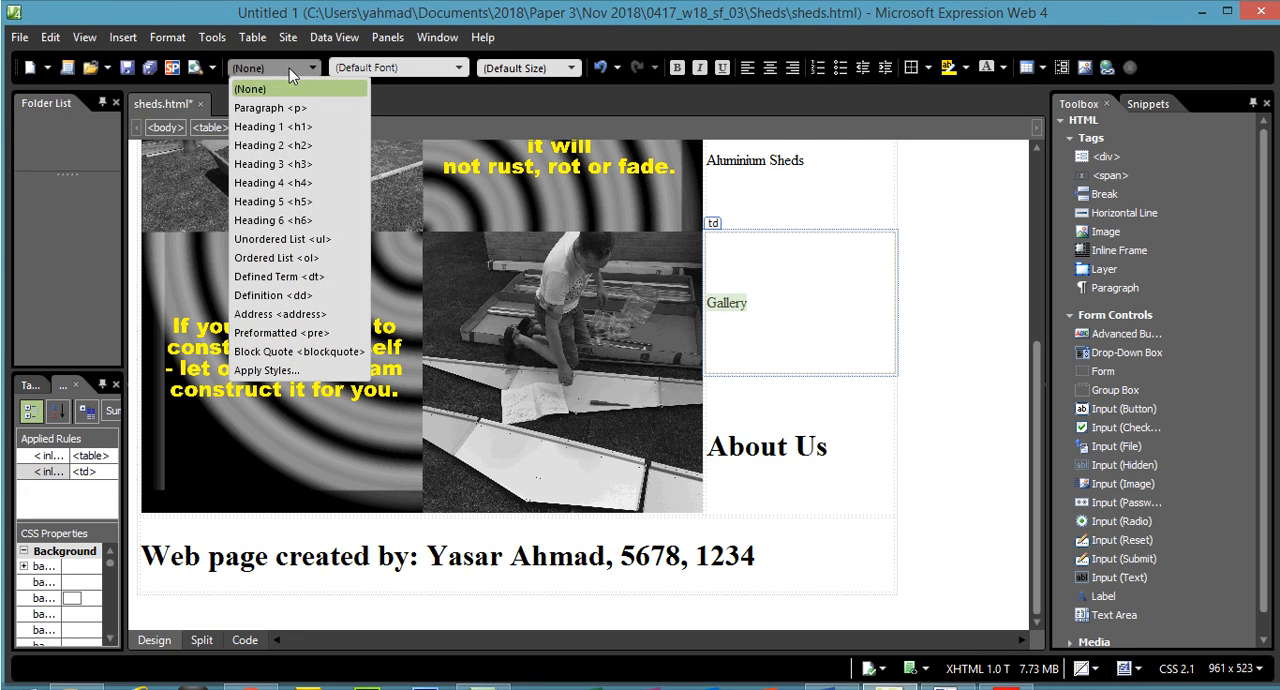
{"action": "left_click", "coordinate": [289, 126]}
- Set "Aluminium Sheds" in cell D and "Specialist Steel Sheds" in cell C to Heading 1, and show the page's markup
{"action": "left_click_drag", "start_coordinate": [1037, 378], "coordinate": [1020, 251]}
{"action": "left_click_drag", "start_coordinate": [826, 381], "coordinate": [720, 350]}
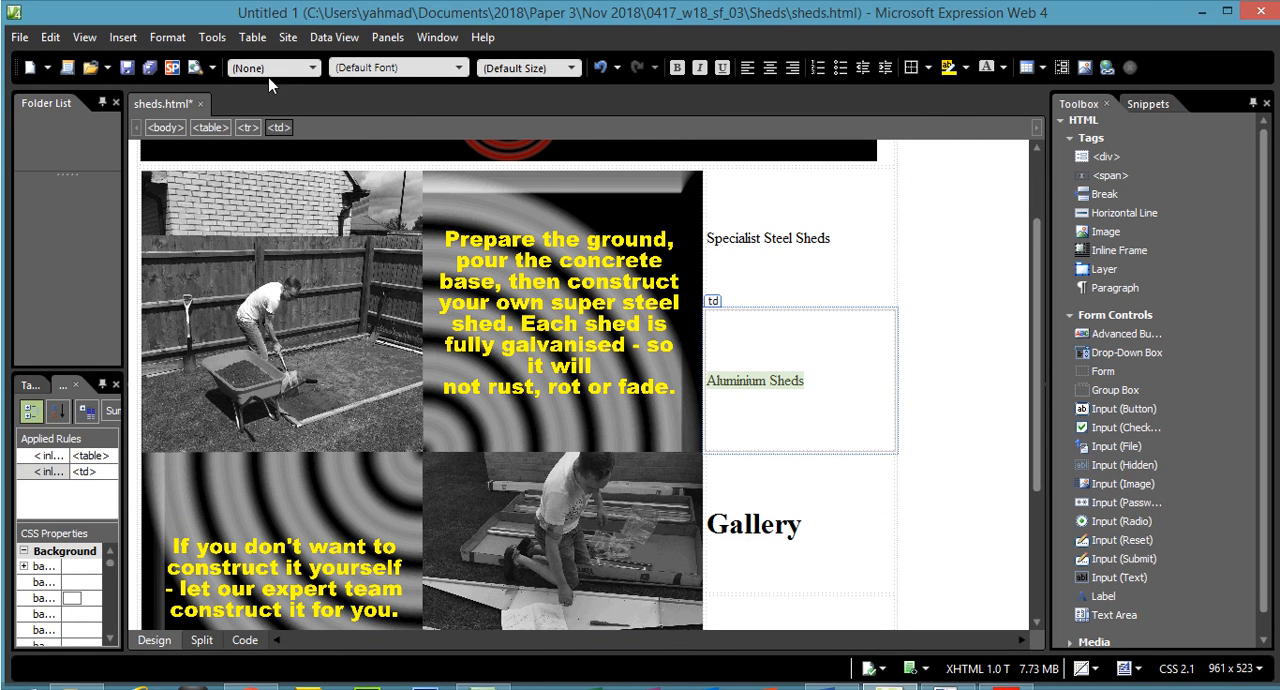
{"action": "left_click", "coordinate": [273, 37]}
{"action": "left_click", "coordinate": [300, 127]}
{"action": "left_click_drag", "start_coordinate": [845, 240], "coordinate": [710, 235]}
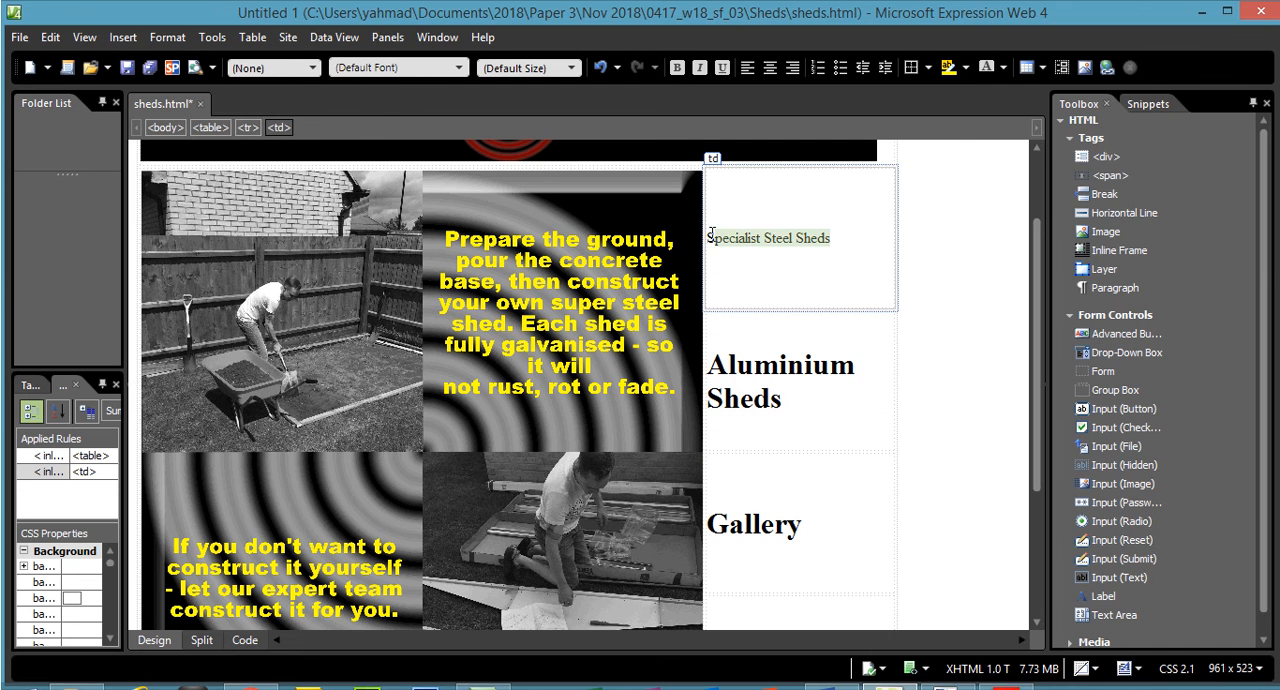
{"action": "left_click", "coordinate": [300, 68]}
{"action": "left_click", "coordinate": [300, 127]}
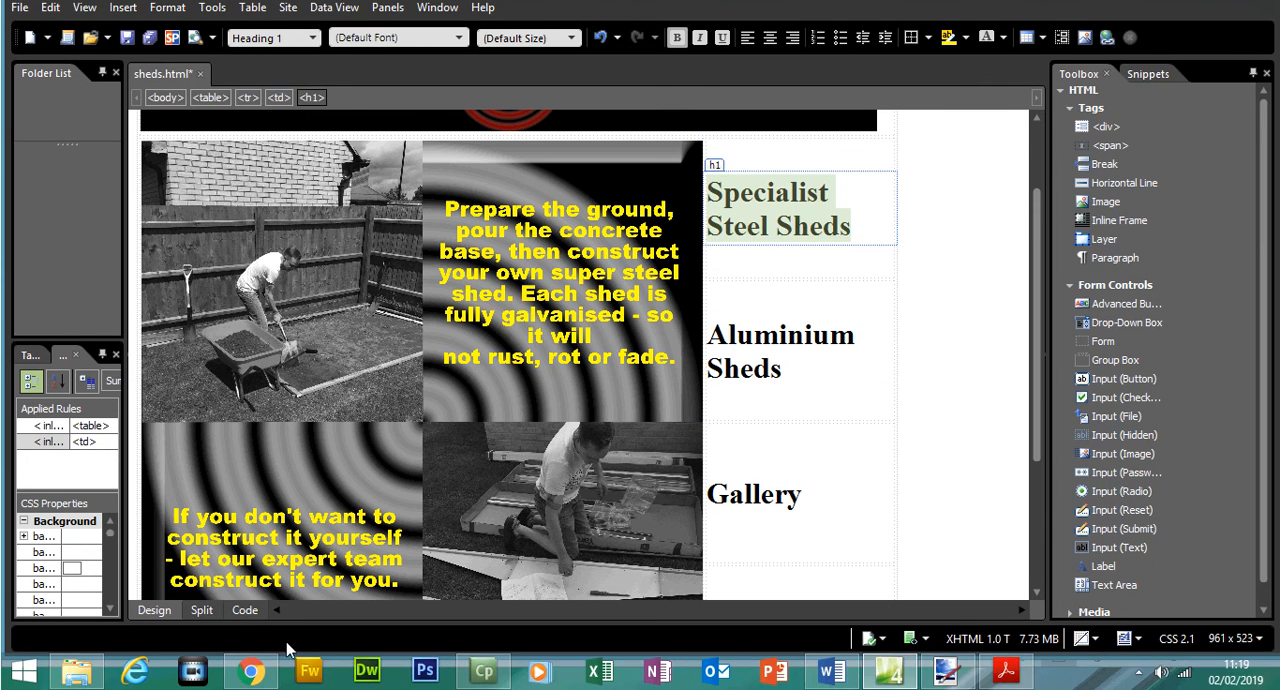
{"action": "left_click", "coordinate": [248, 625]}
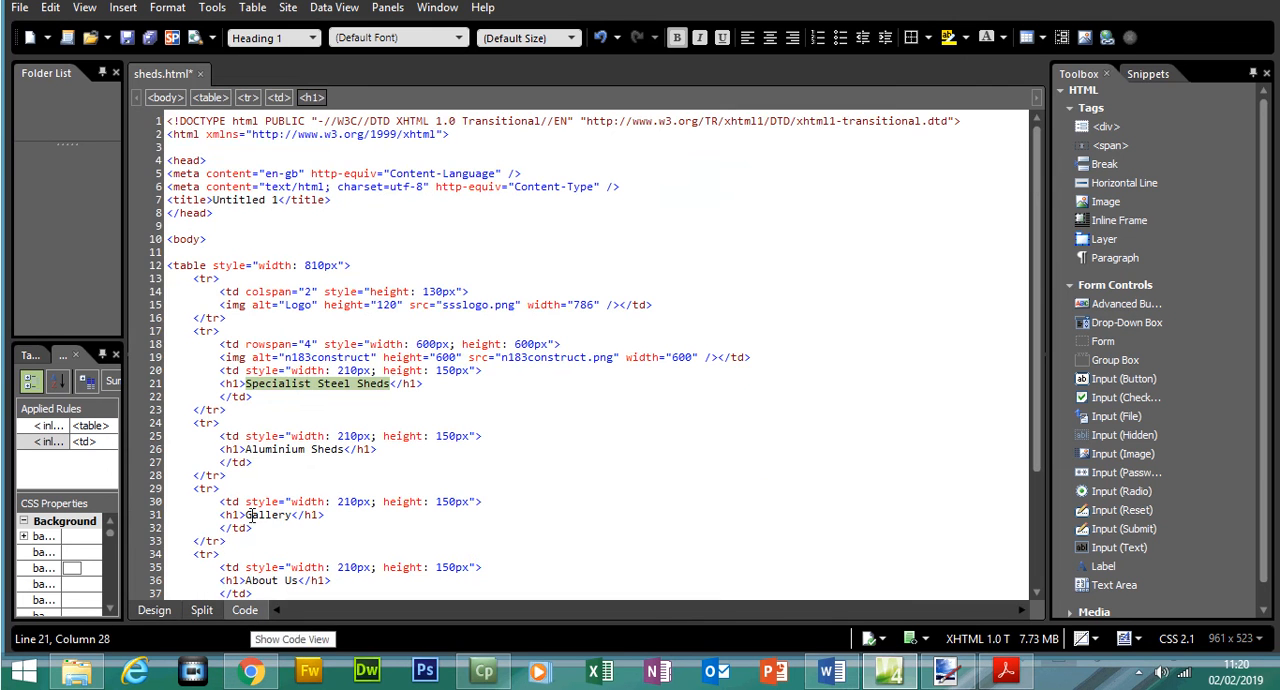
- Examine the h1 tags around the text of cells C to G in the markup and return to the page's visual layout
{"action": "left_click", "coordinate": [233, 385]}
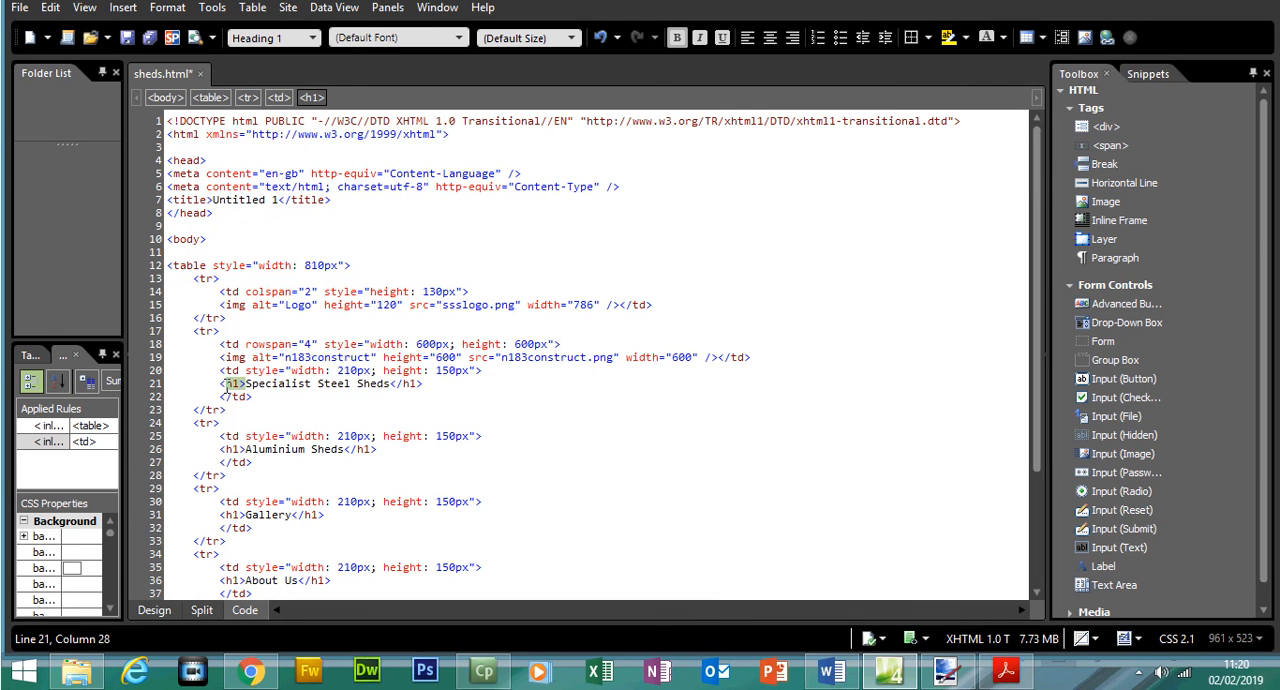
{"action": "left_click", "coordinate": [423, 386]}
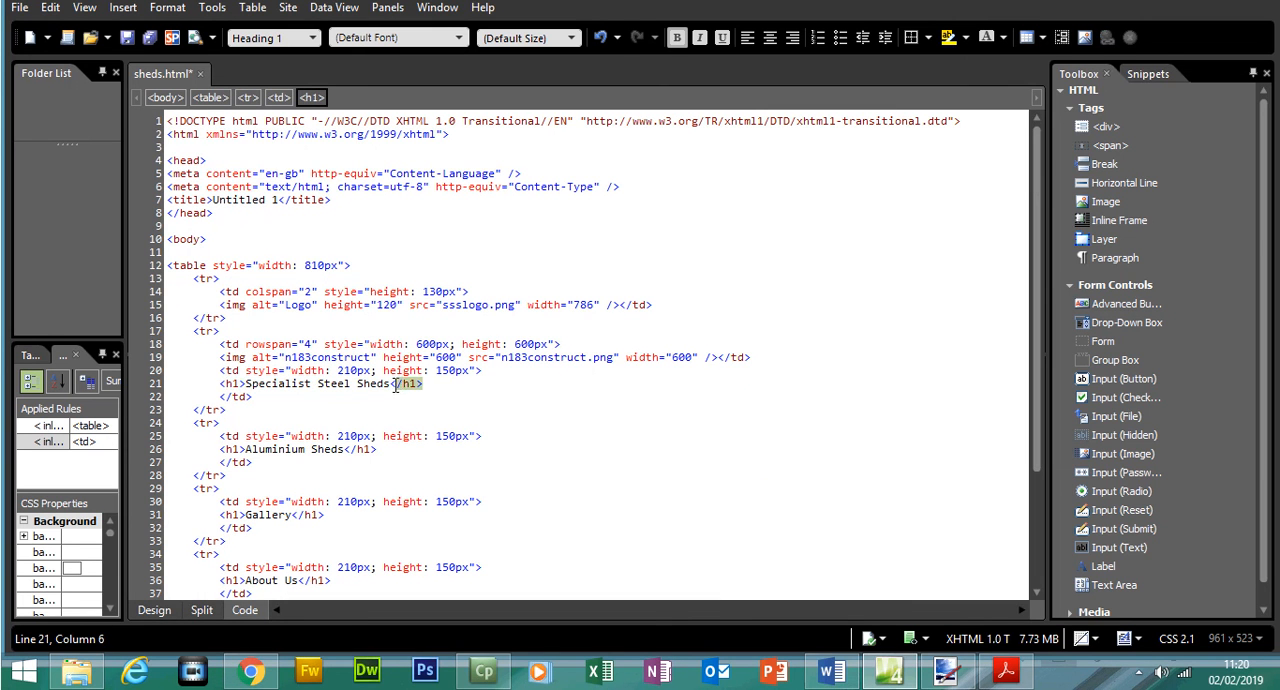
{"action": "left_click", "coordinate": [239, 385]}
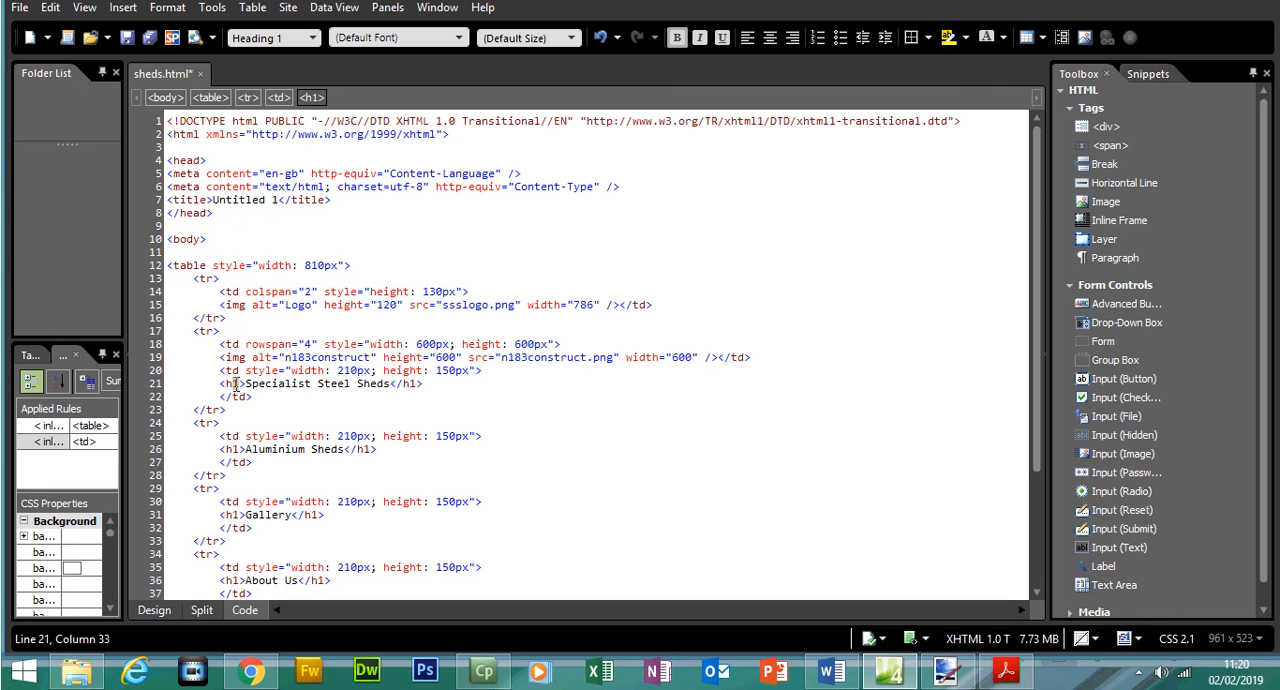
{"action": "left_click", "coordinate": [407, 388]}
{"action": "left_click_drag", "start_coordinate": [222, 449], "coordinate": [376, 450]}
{"action": "left_click_drag", "start_coordinate": [221, 514], "coordinate": [292, 515]}
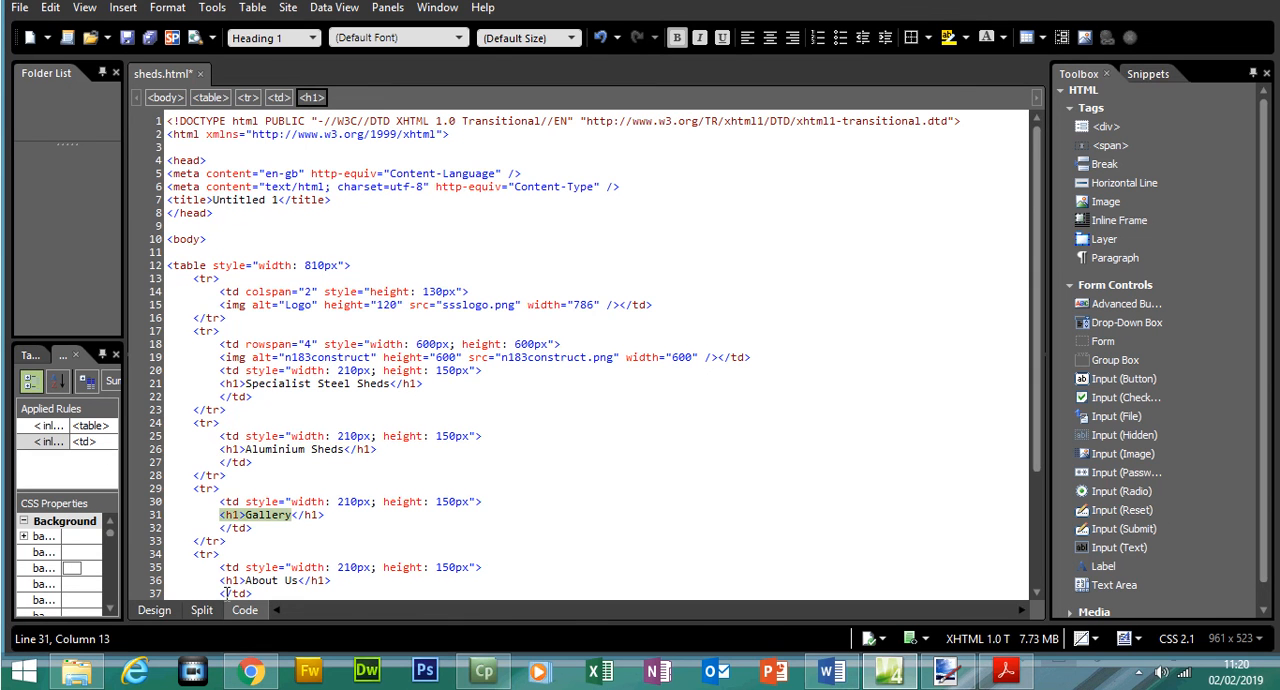
{"action": "left_click_drag", "start_coordinate": [226, 580], "coordinate": [335, 572]}
{"action": "scroll", "coordinate": [1024, 390], "scroll_direction": "down", "scroll_amount": 3}
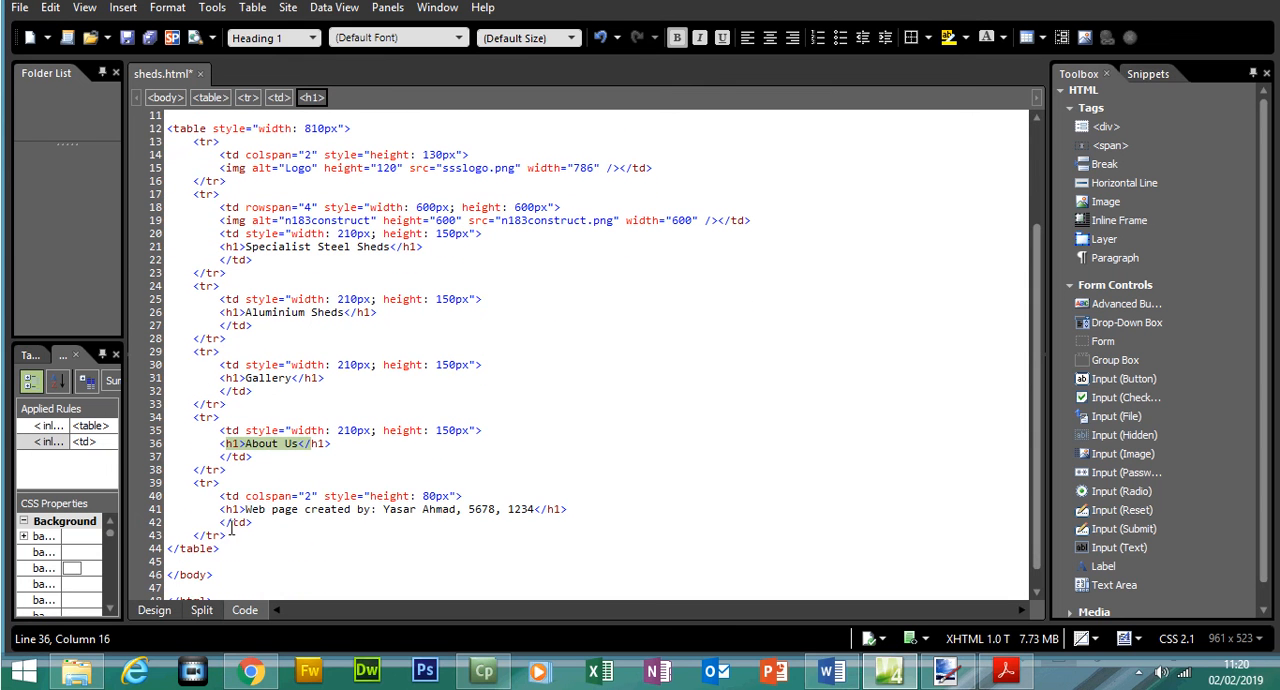
{"action": "left_click", "coordinate": [226, 510]}
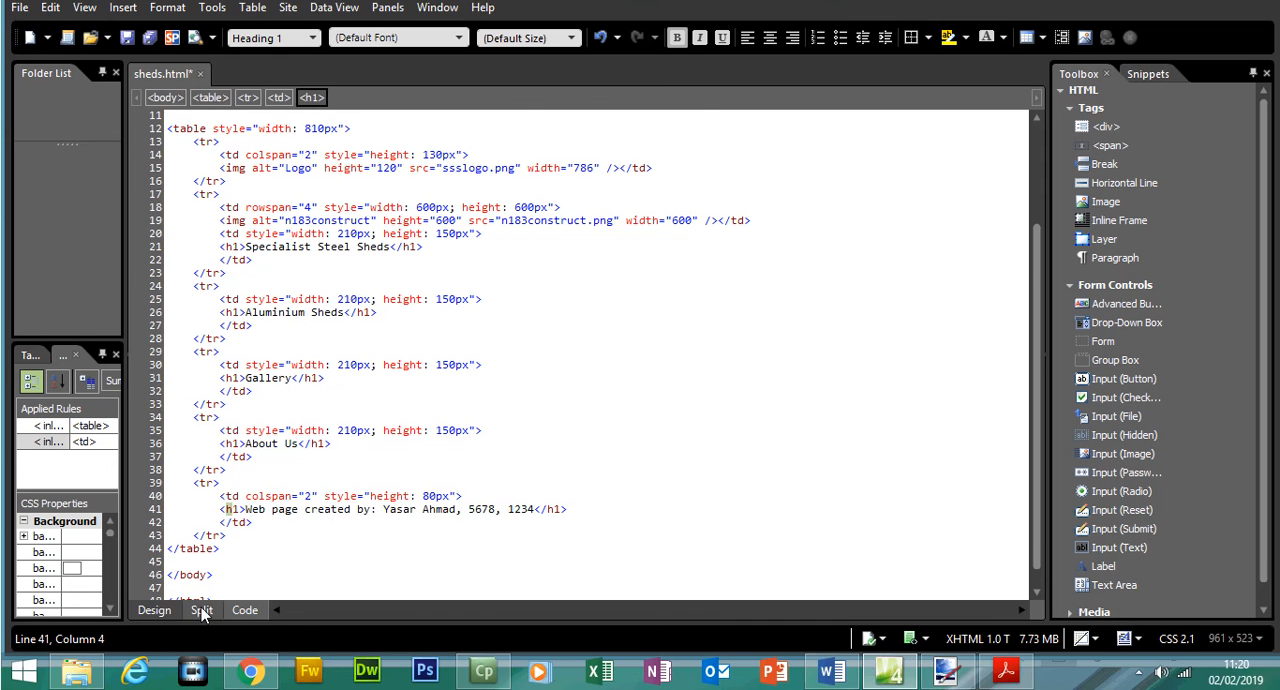
{"action": "left_click", "coordinate": [154, 610]}
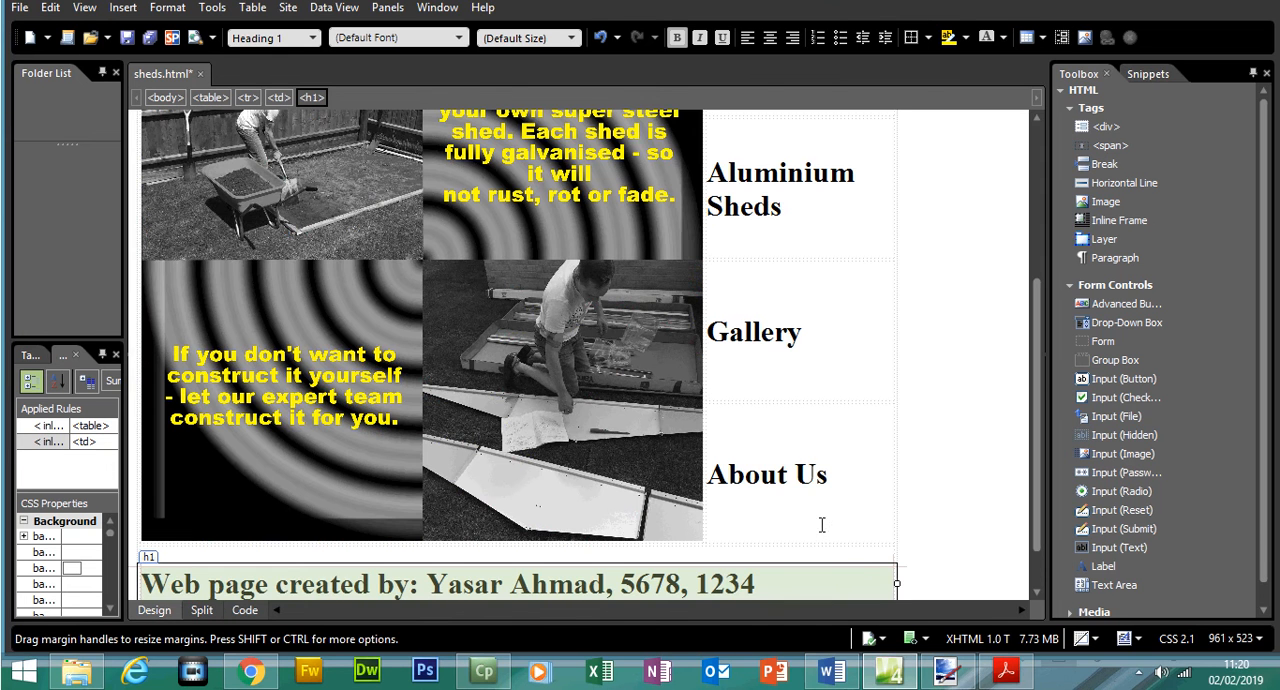
- Switch to the exam paper, look up the stylesheet from question 2, and highlight both bullets of question 8
{"action": "left_click", "coordinate": [1006, 671]}
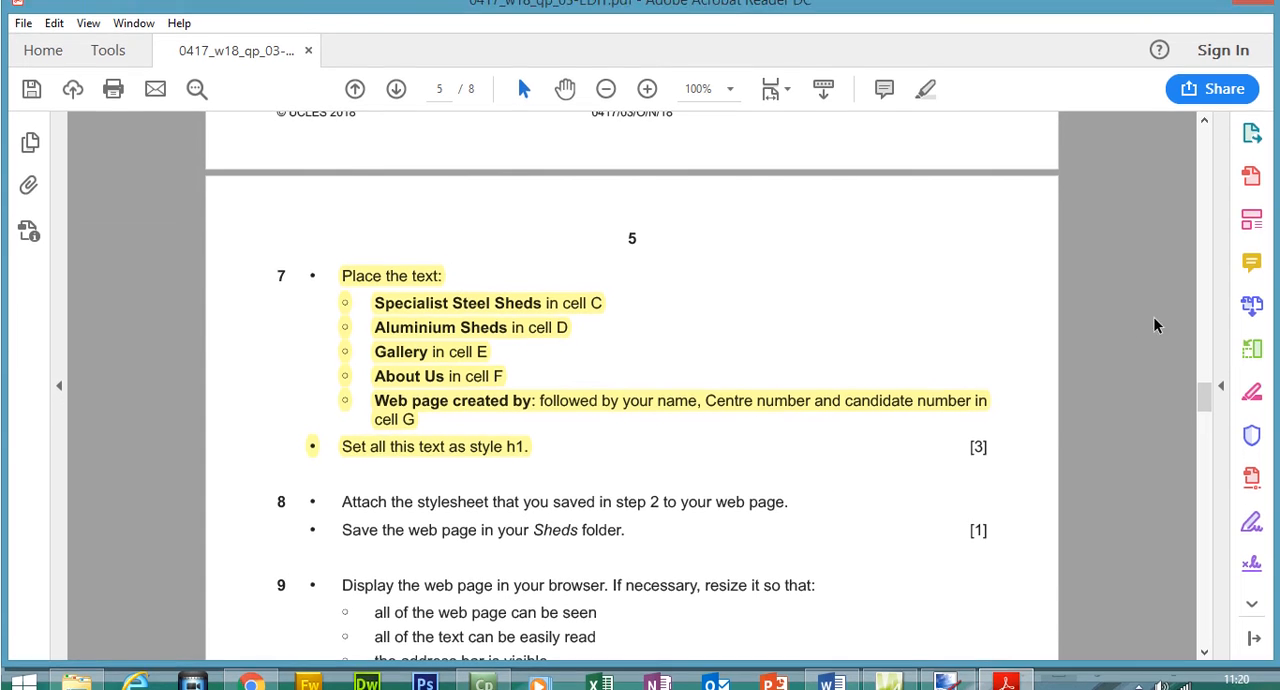
{"action": "scroll", "coordinate": [1143, 318], "scroll_direction": "down", "scroll_amount": 4}
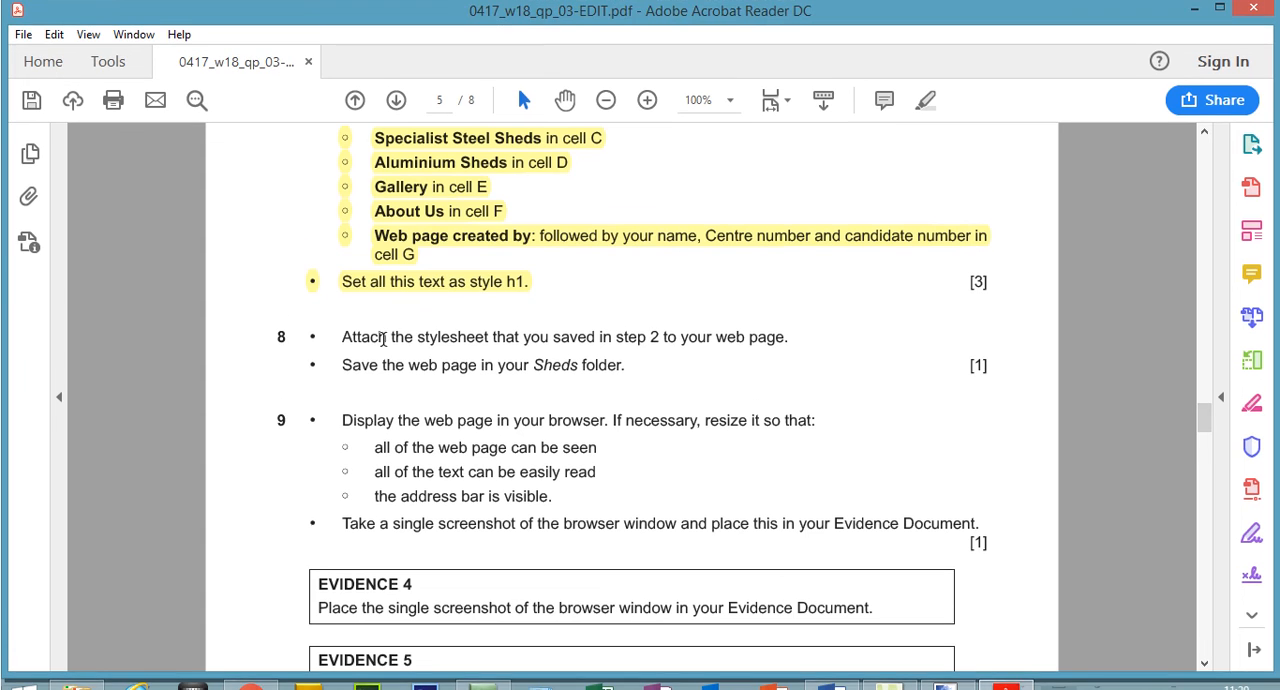
{"action": "left_click_drag", "start_coordinate": [342, 323], "coordinate": [653, 325]}
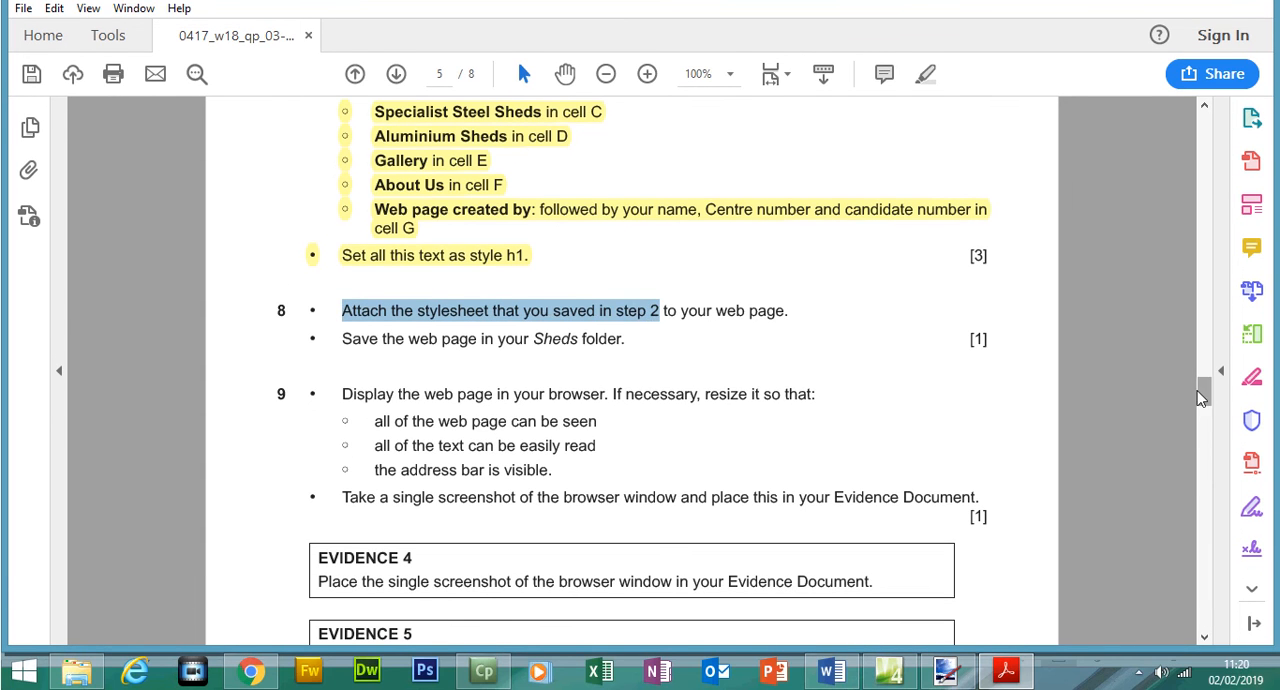
{"action": "left_click_drag", "start_coordinate": [1204, 420], "coordinate": [1175, 278]}
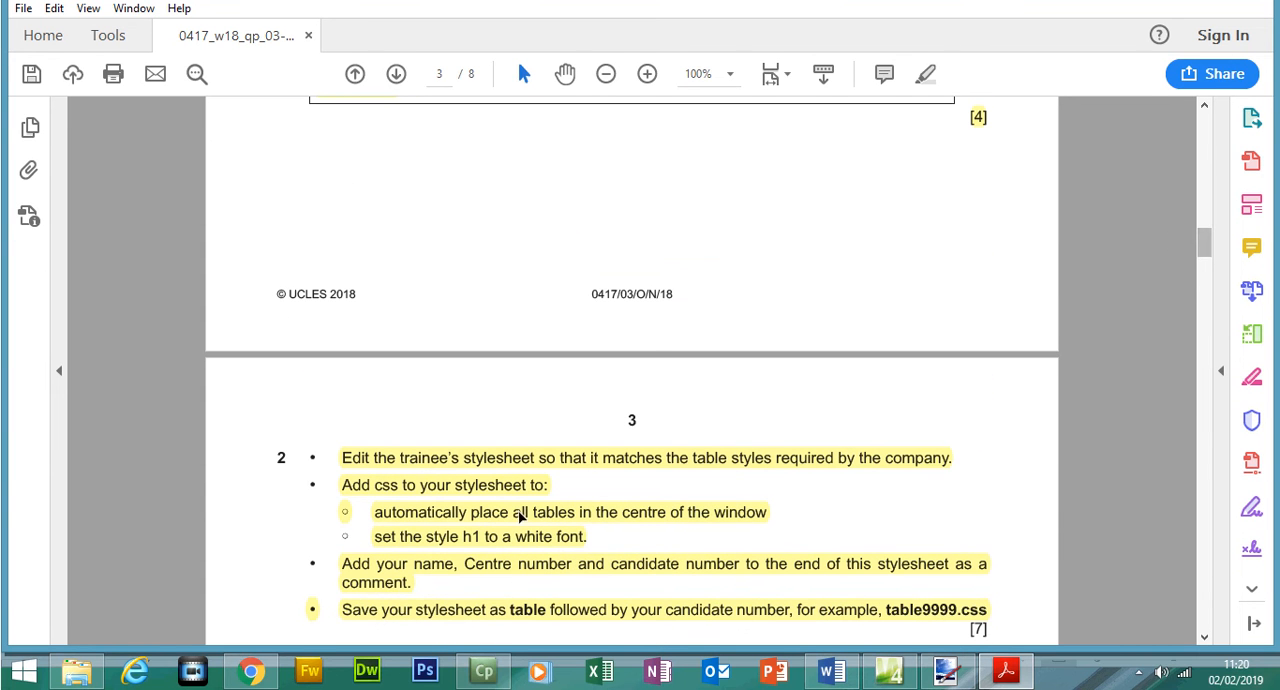
{"action": "left_click", "coordinate": [522, 613]}
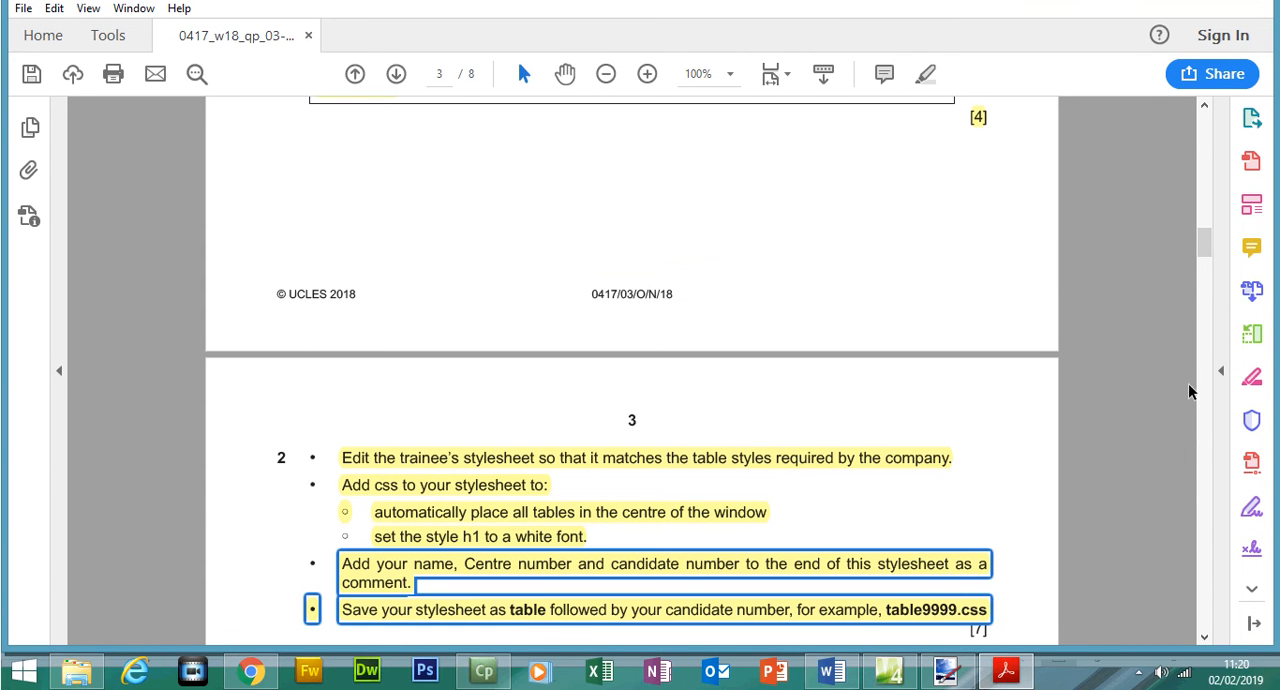
{"action": "mouse_move", "coordinate": [1205, 244]}
{"action": "left_mouse_down"}
{"action": "mouse_move", "coordinate": [1212, 422]}
{"action": "mouse_move", "coordinate": [1216, 397]}
{"action": "left_mouse_up"}
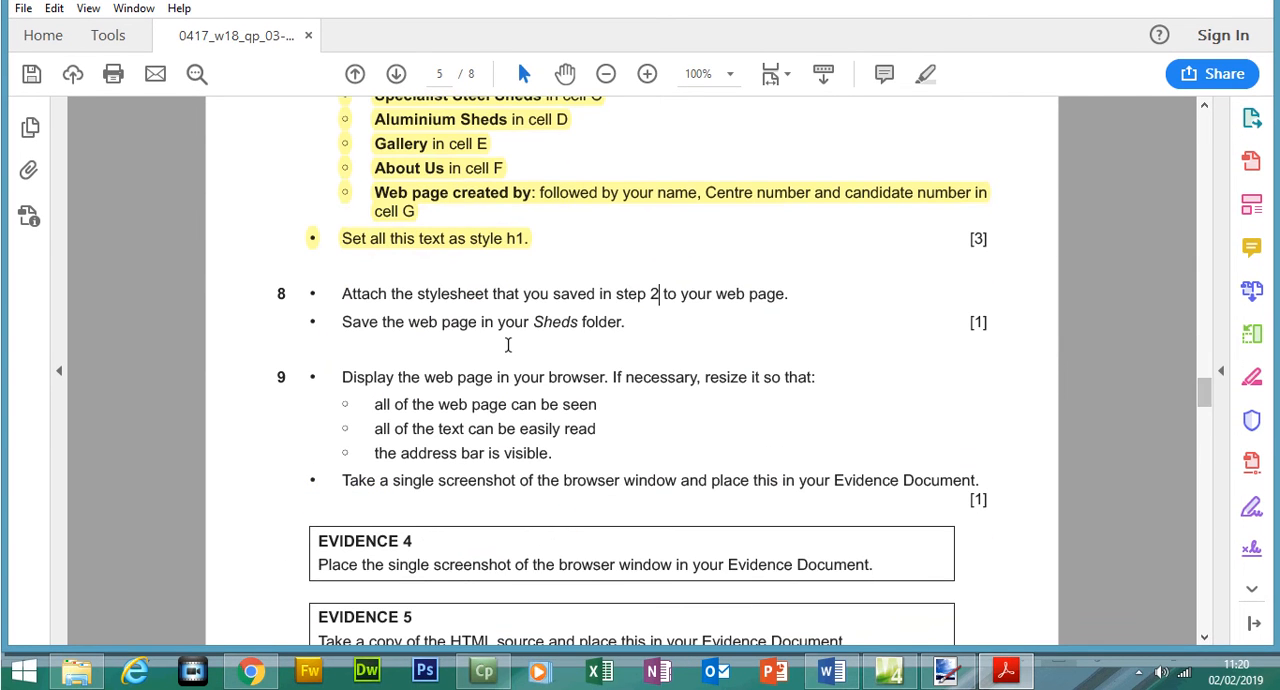
{"action": "left_click_drag", "start_coordinate": [342, 293], "coordinate": [628, 349]}
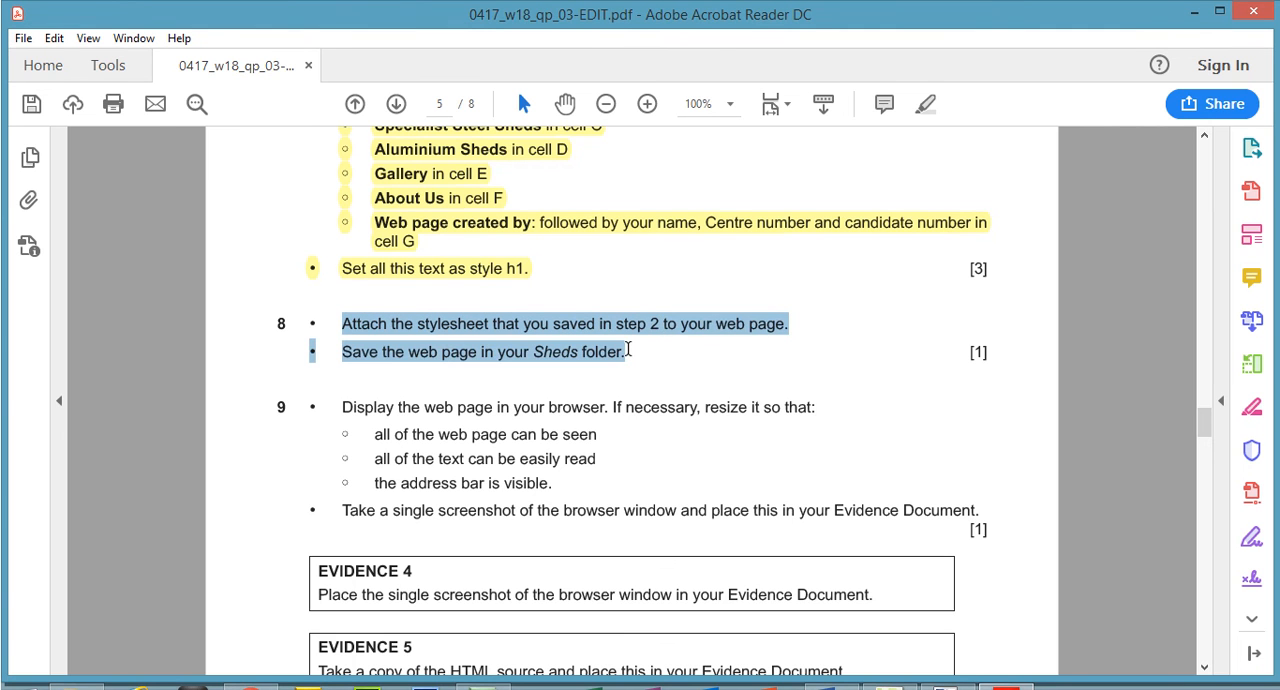
{"action": "left_click", "coordinate": [920, 106]}
- Switch to Expression Web and attach the stylesheet table1234.css from the Sheds folder to the current page as a link
{"action": "mouse_move", "coordinate": [889, 669]}
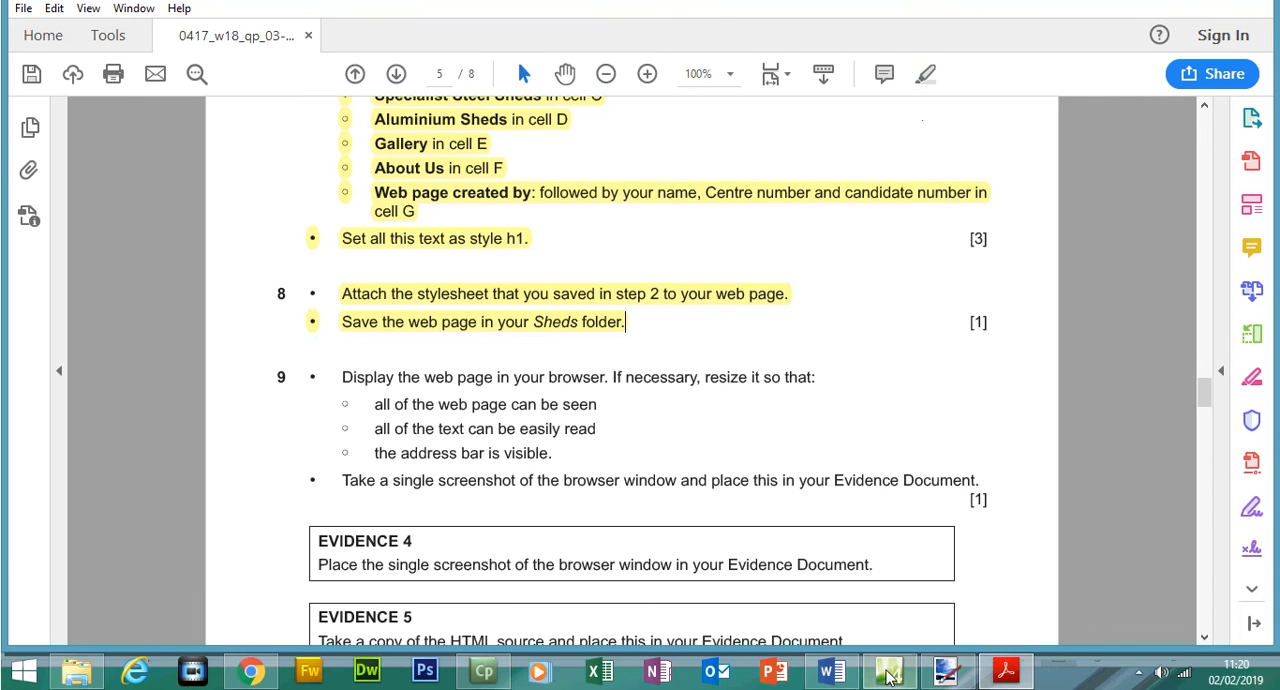
{"action": "left_click", "coordinate": [881, 588]}
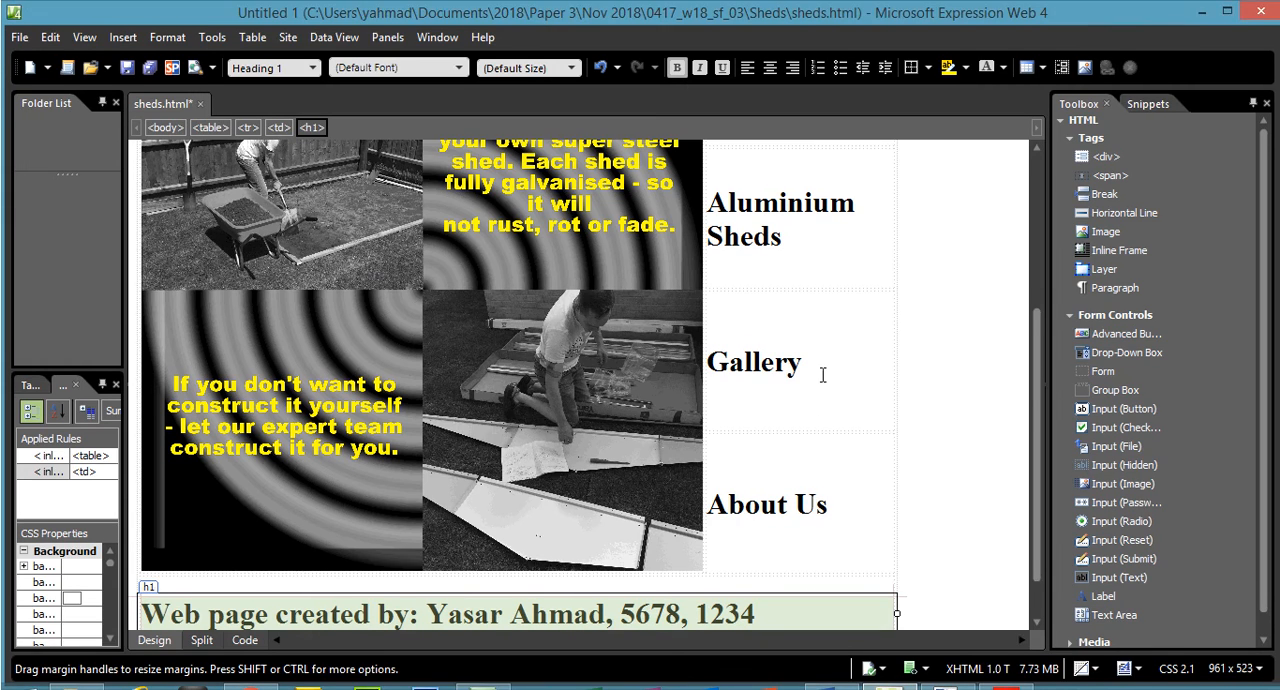
{"action": "left_click", "coordinate": [388, 38]}
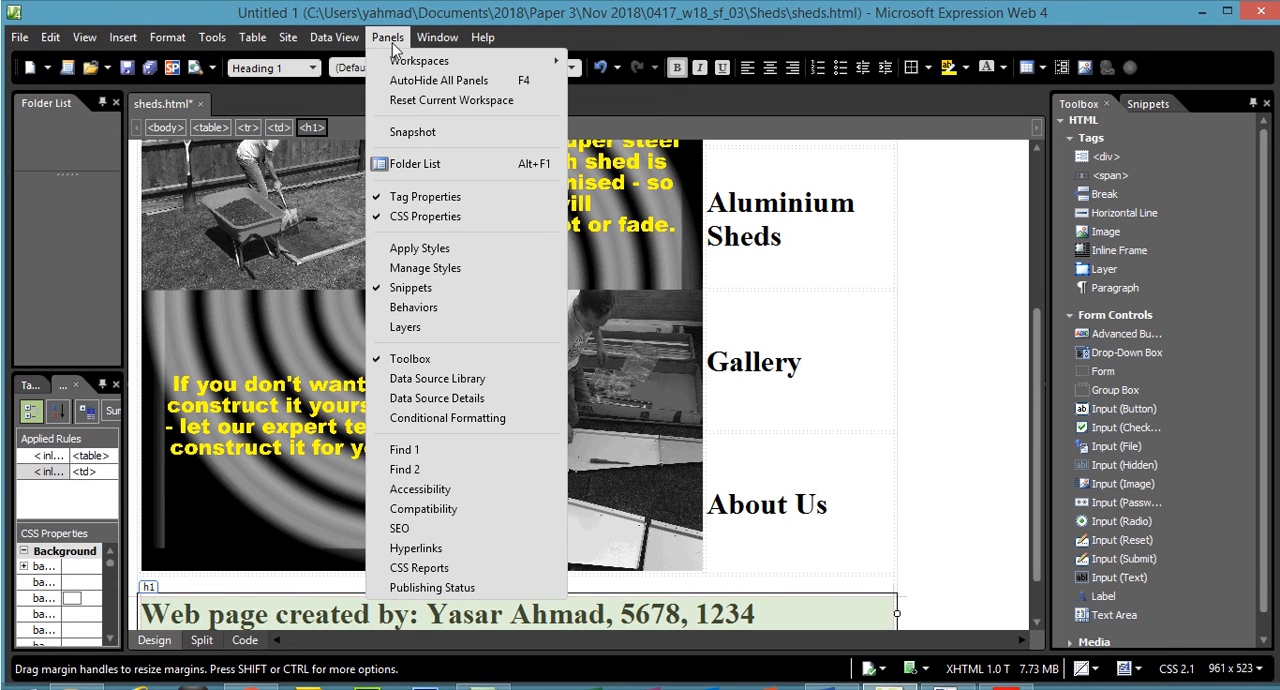
{"action": "left_click", "coordinate": [450, 270]}
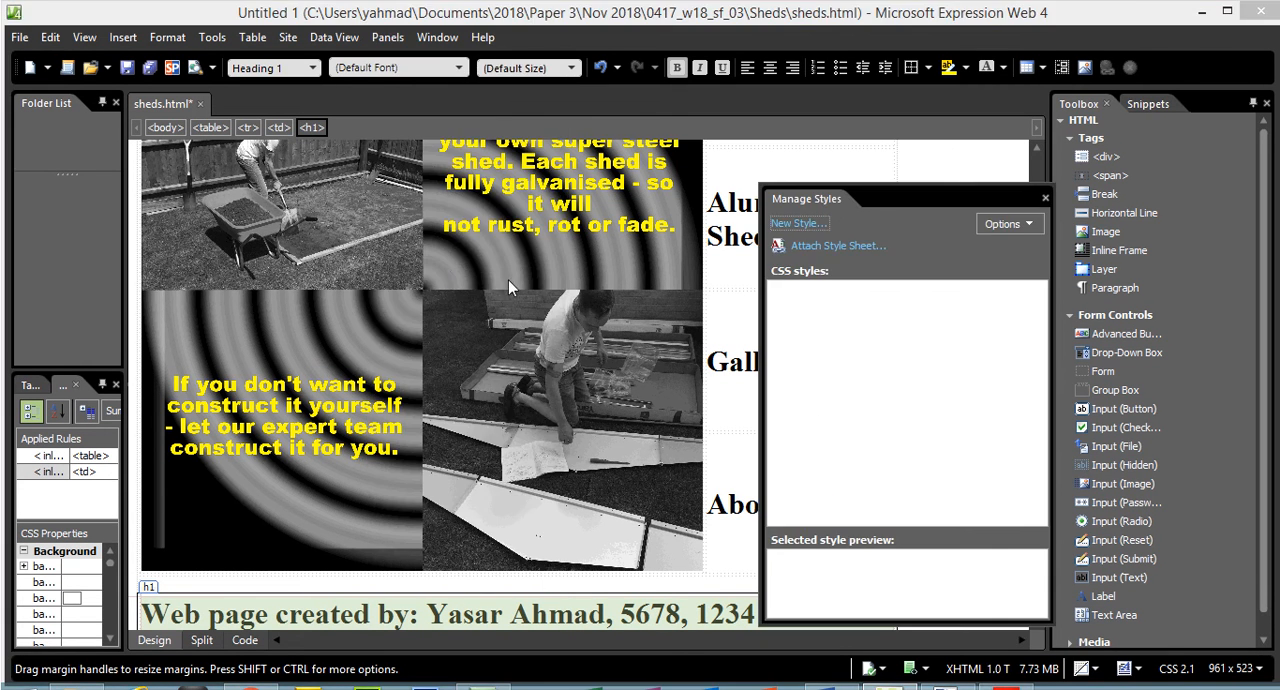
{"action": "left_click", "coordinate": [849, 244]}
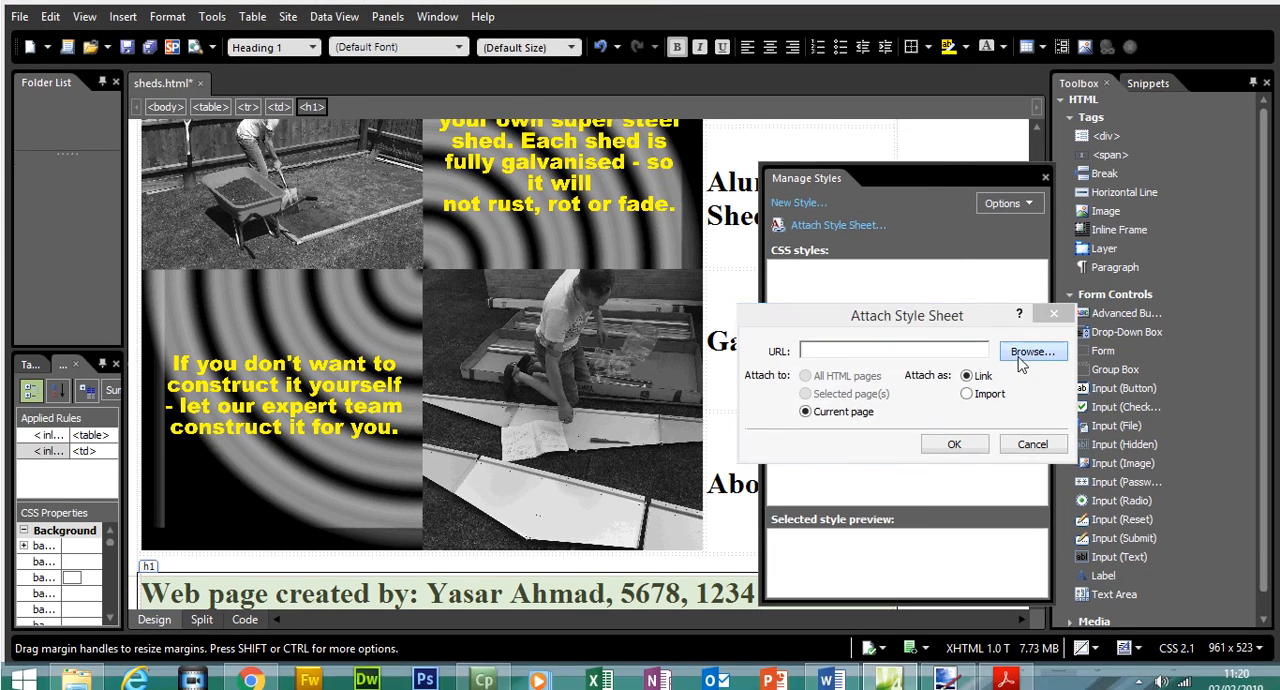
{"action": "left_click", "coordinate": [1028, 364]}
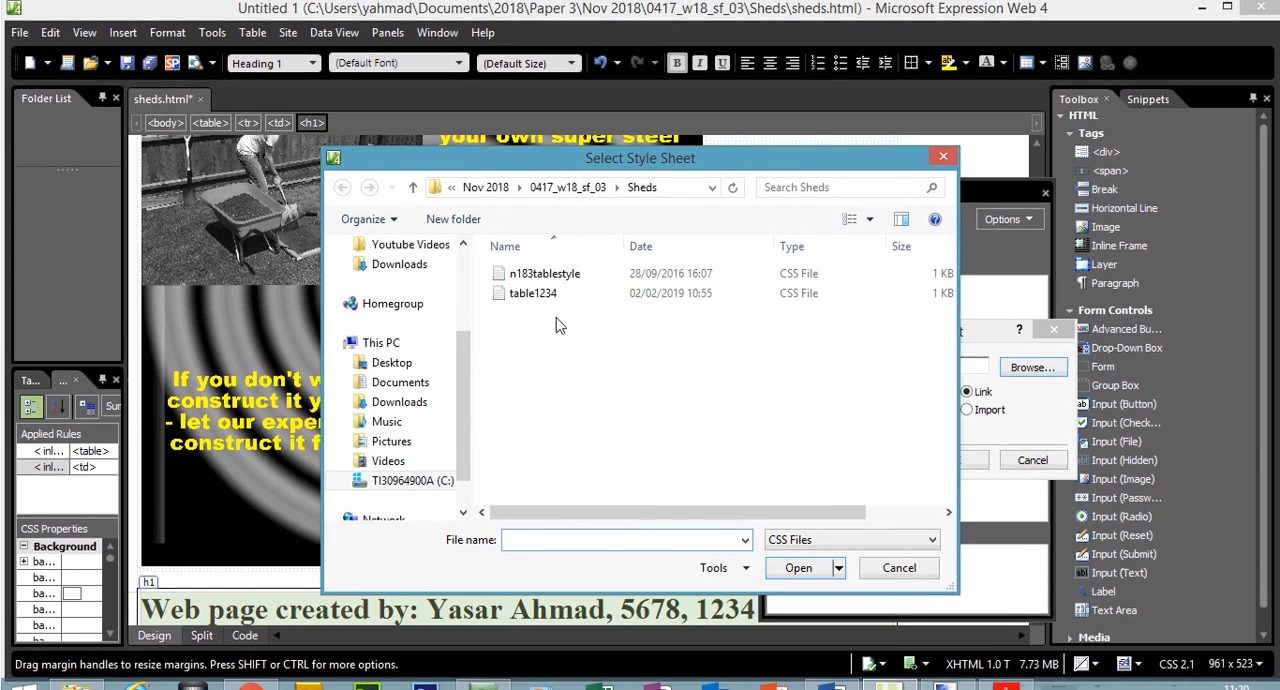
{"action": "left_click", "coordinate": [549, 305]}
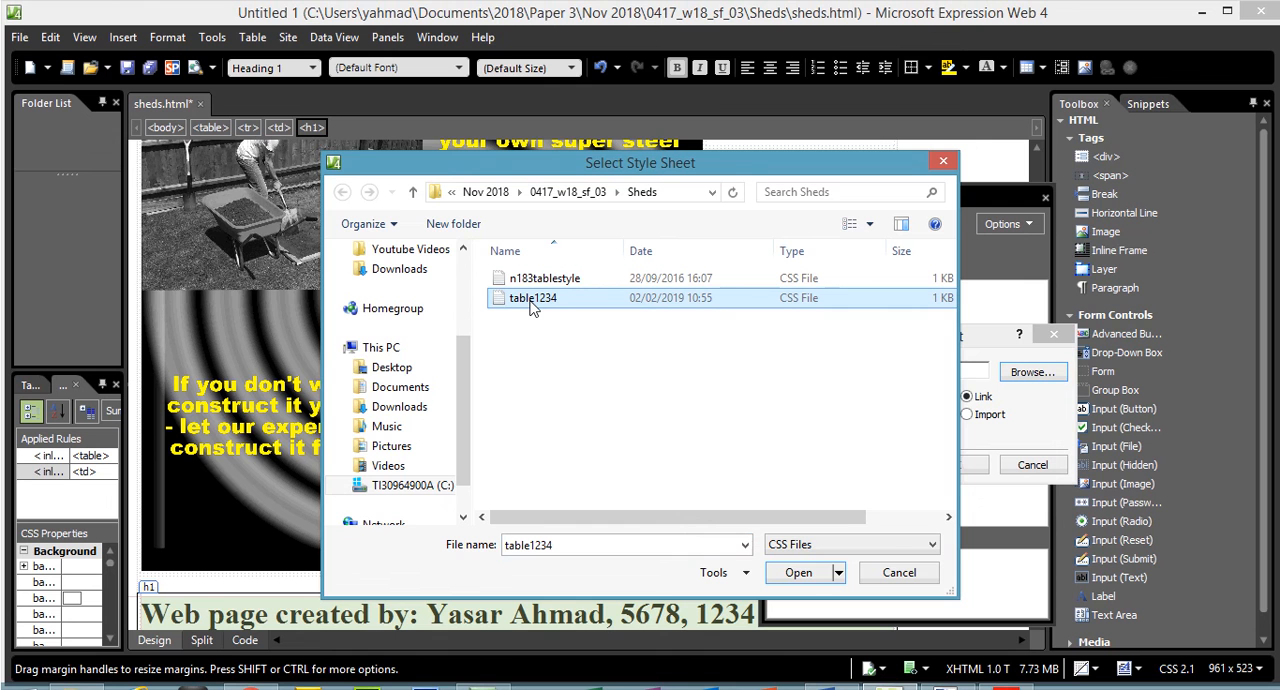
{"action": "double_click", "coordinate": [545, 307]}
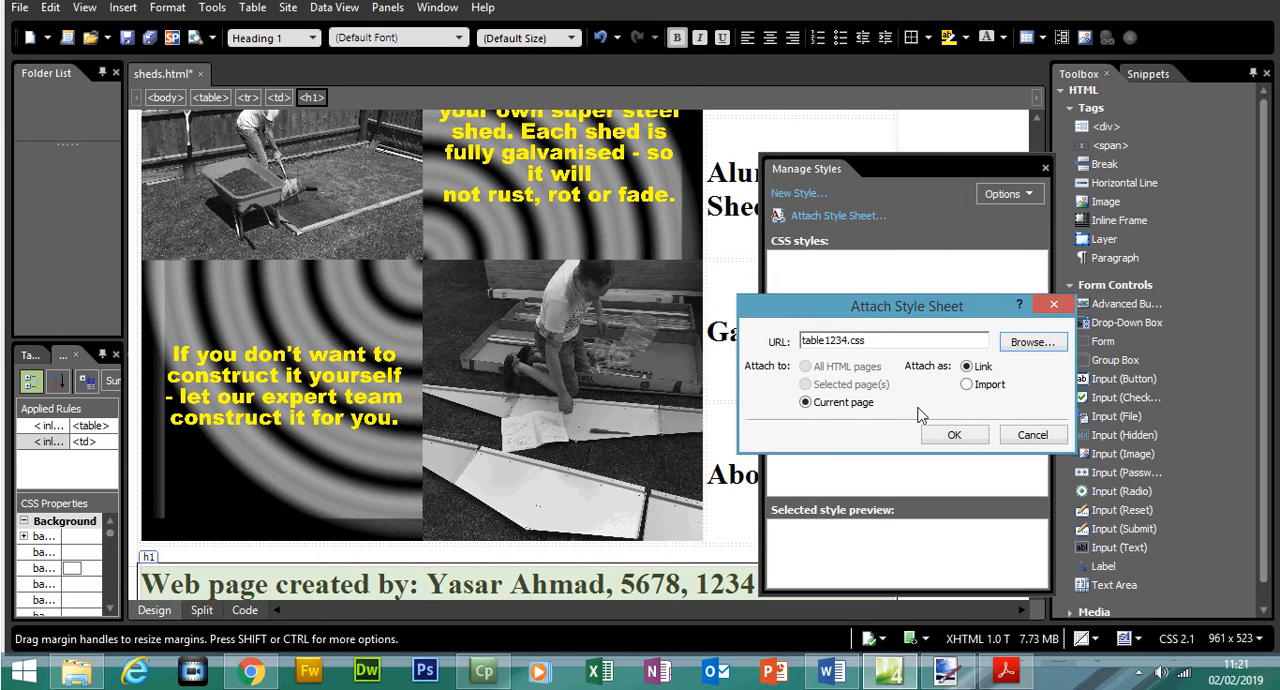
{"action": "left_click", "coordinate": [955, 436]}
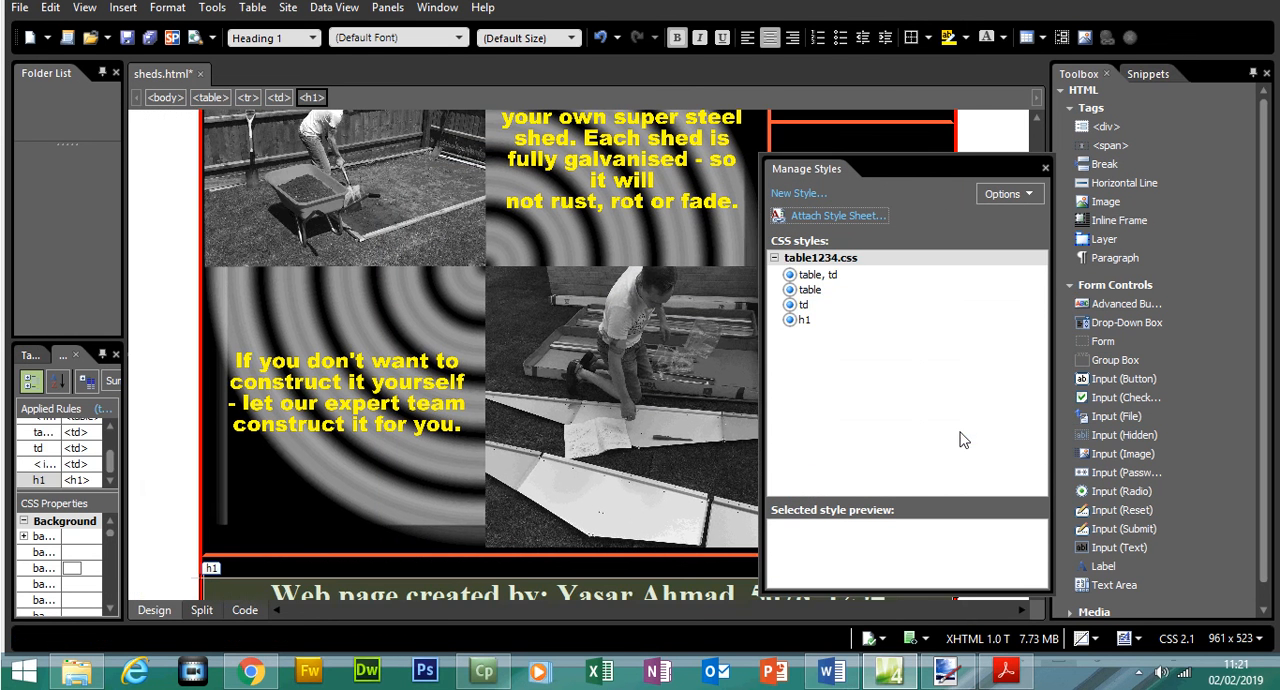
{"action": "left_click_drag", "start_coordinate": [979, 209], "coordinate": [884, 398]}
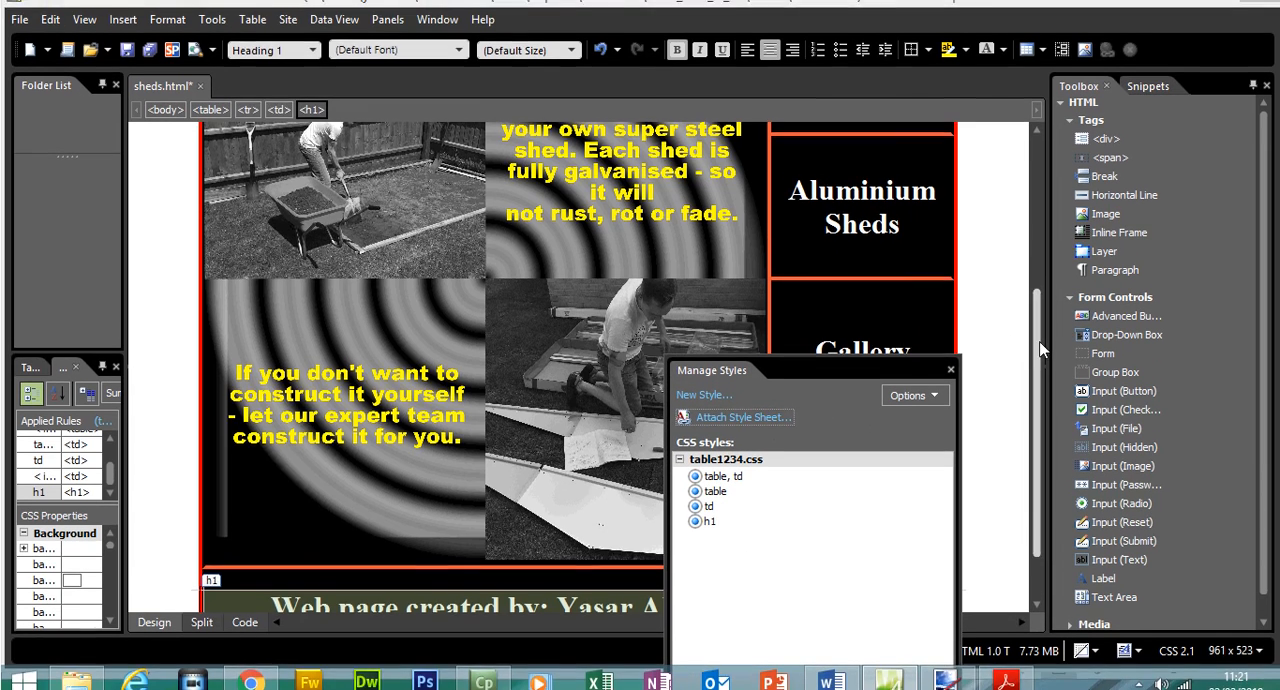
{"action": "scroll", "coordinate": [1040, 350], "scroll_direction": "up", "scroll_amount": 5}
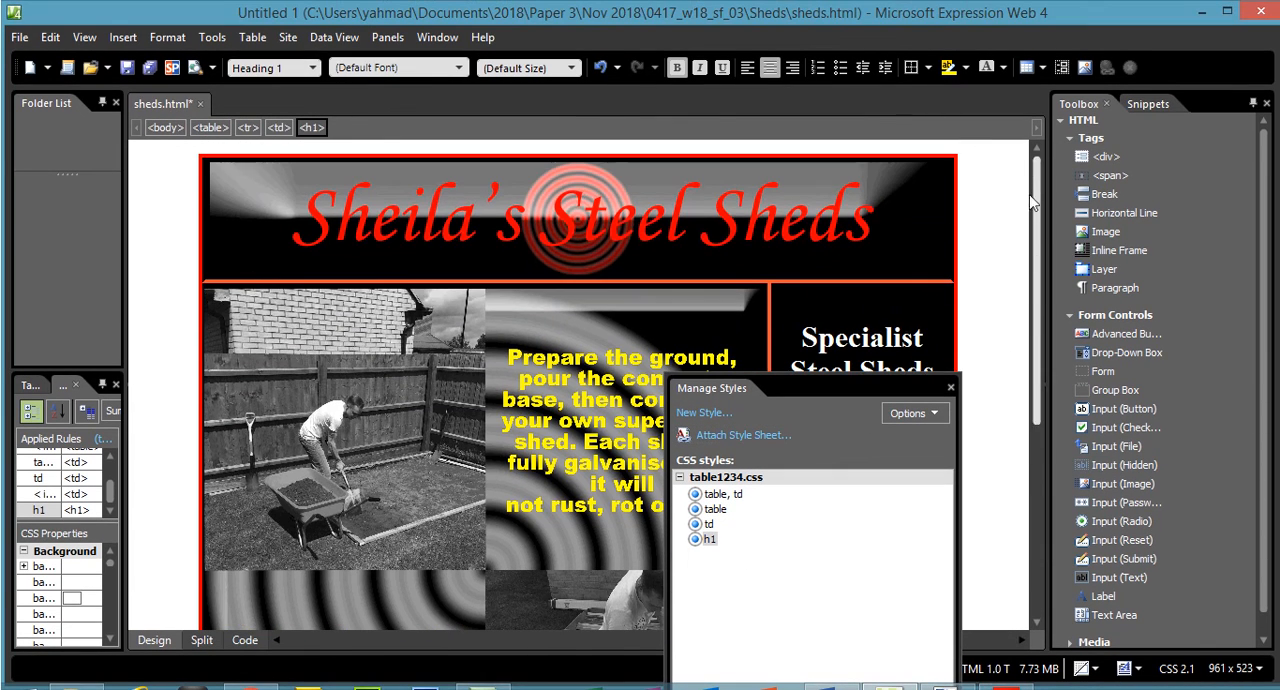
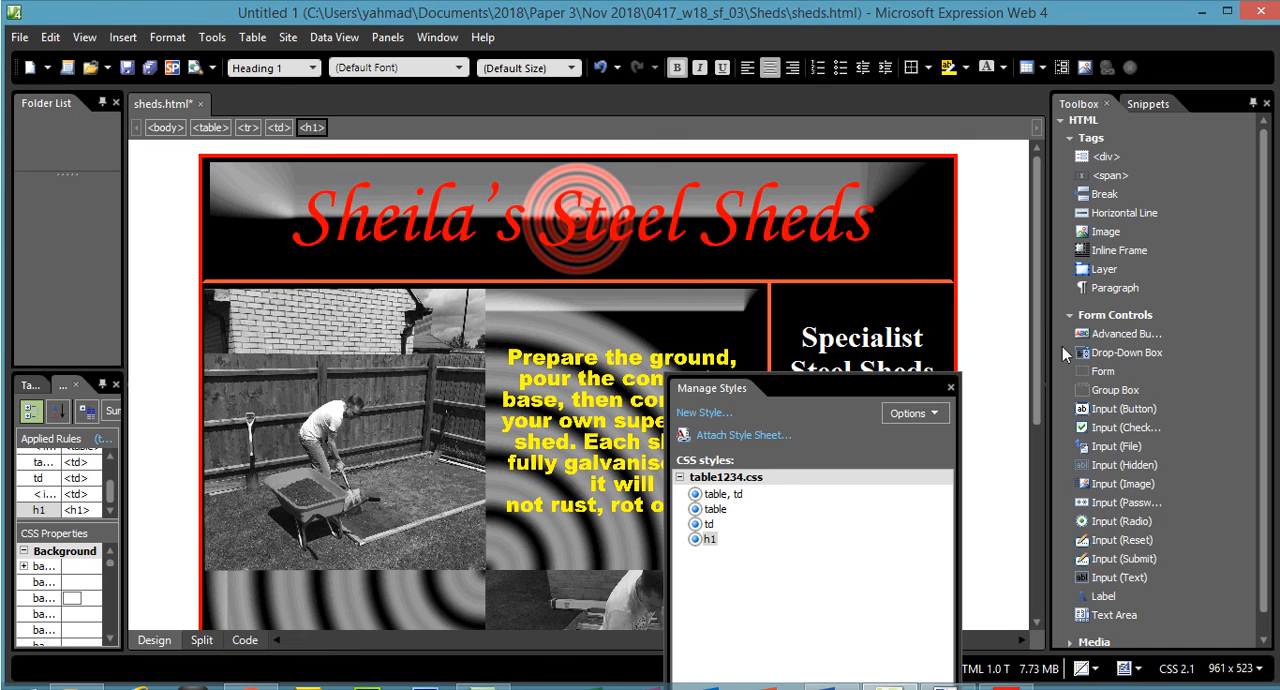
- Change the font colour of the h1 style in table1234.css to #FF00FF and apply it to the page
{"action": "left_click_drag", "start_coordinate": [1043, 308], "coordinate": [1063, 507]}
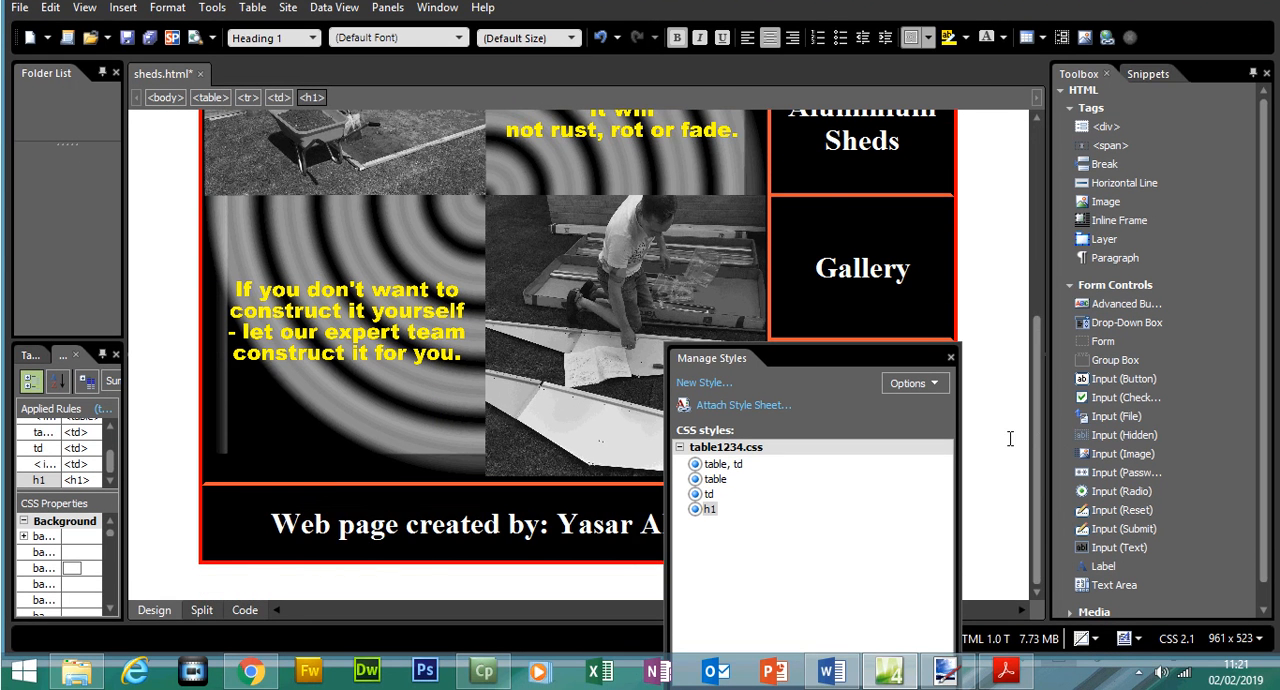
{"action": "left_click_drag", "start_coordinate": [734, 363], "coordinate": [851, 192]}
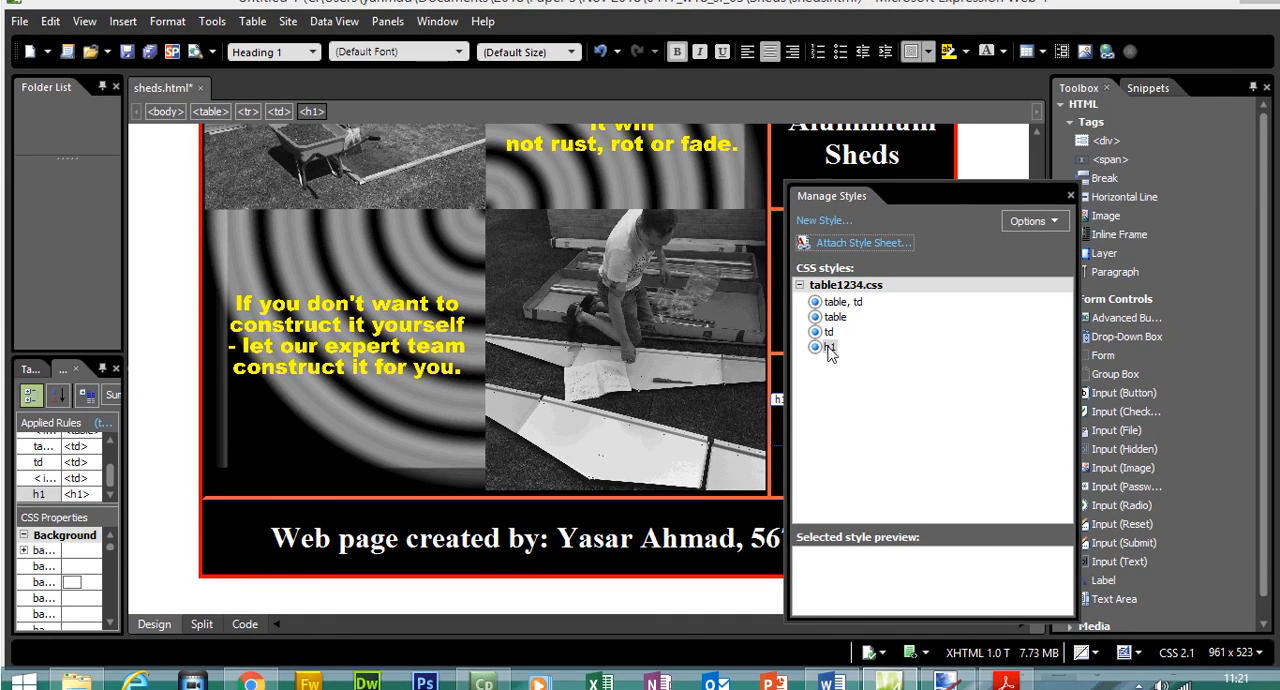
{"action": "right_click", "coordinate": [829, 347]}
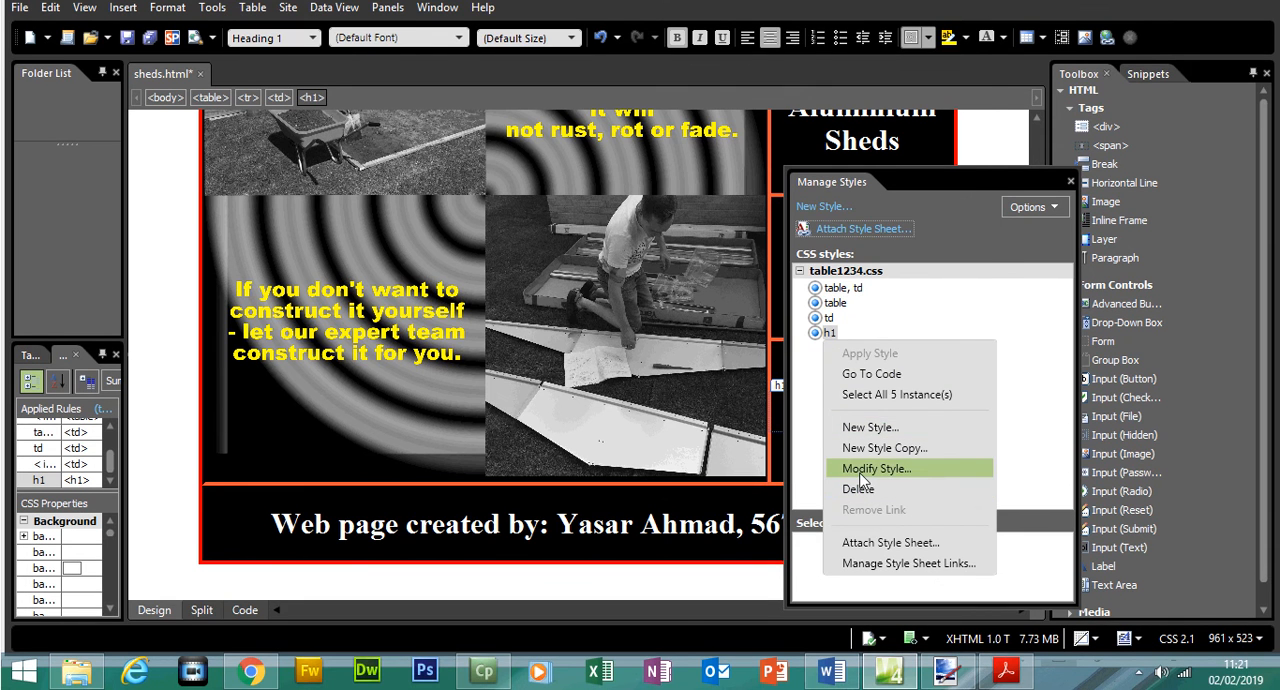
{"action": "left_click", "coordinate": [862, 479]}
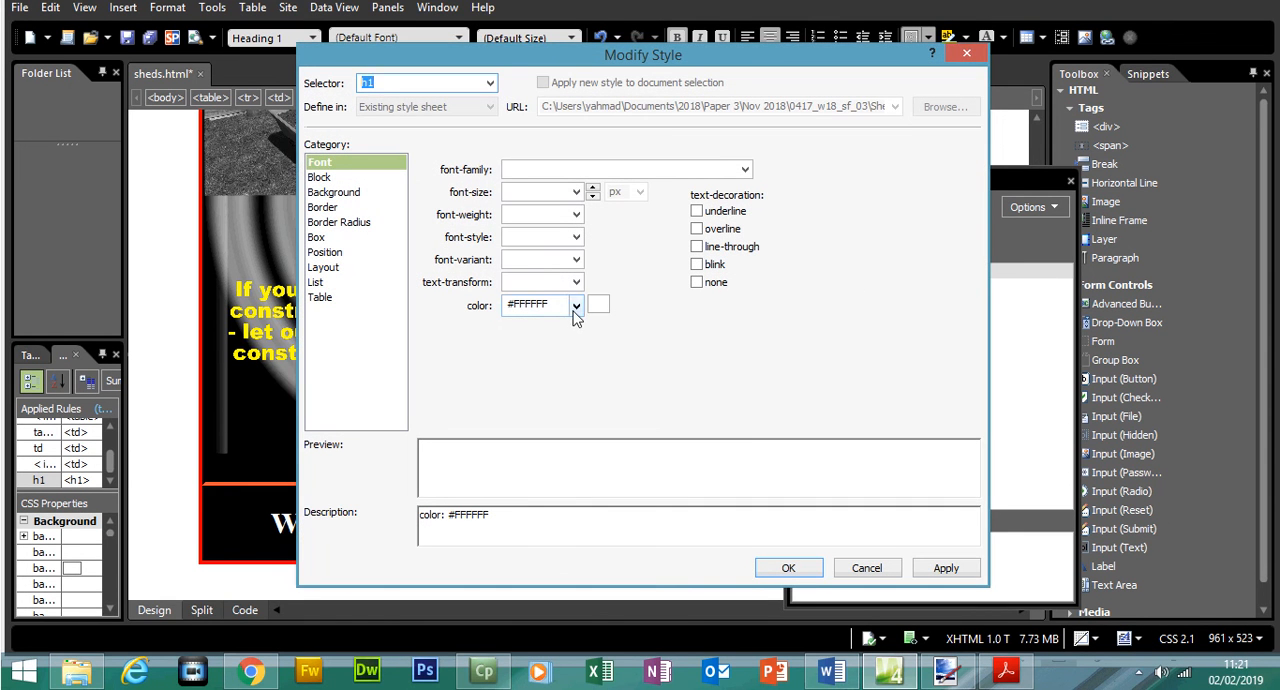
{"action": "left_click", "coordinate": [575, 310]}
{"action": "left_click", "coordinate": [574, 358]}
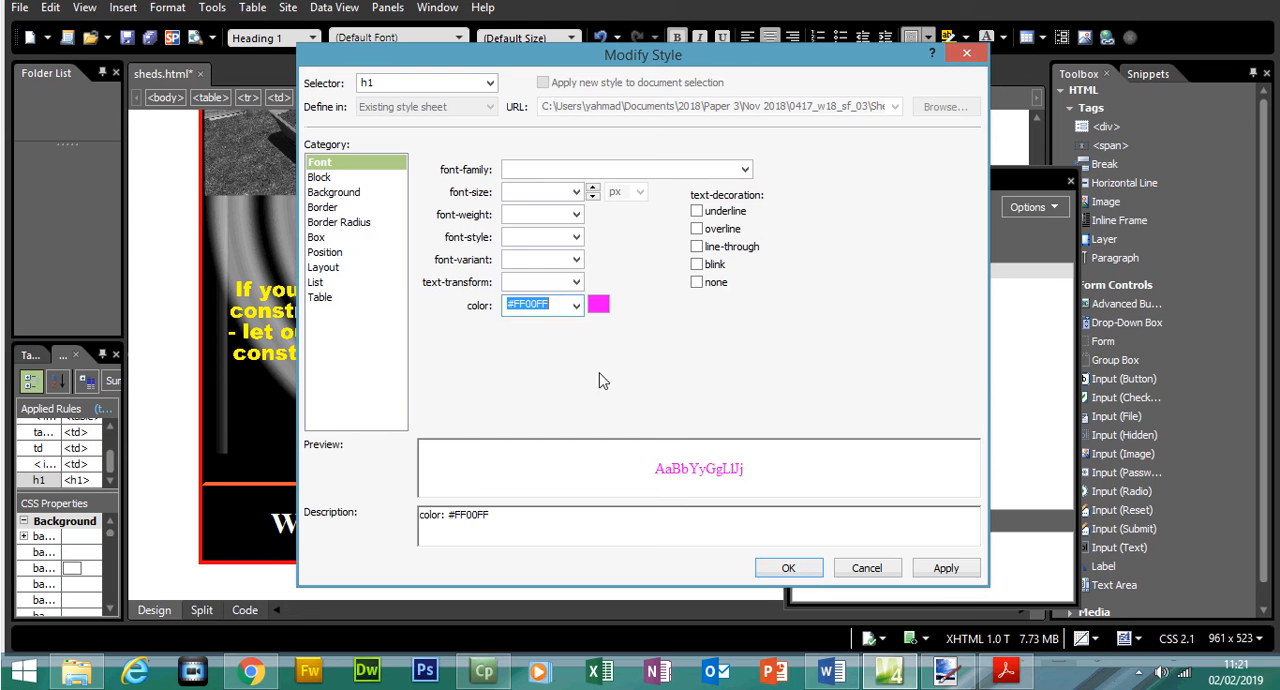
{"action": "left_click", "coordinate": [944, 567]}
{"action": "left_click_drag", "start_coordinate": [509, 61], "coordinate": [623, 154]}
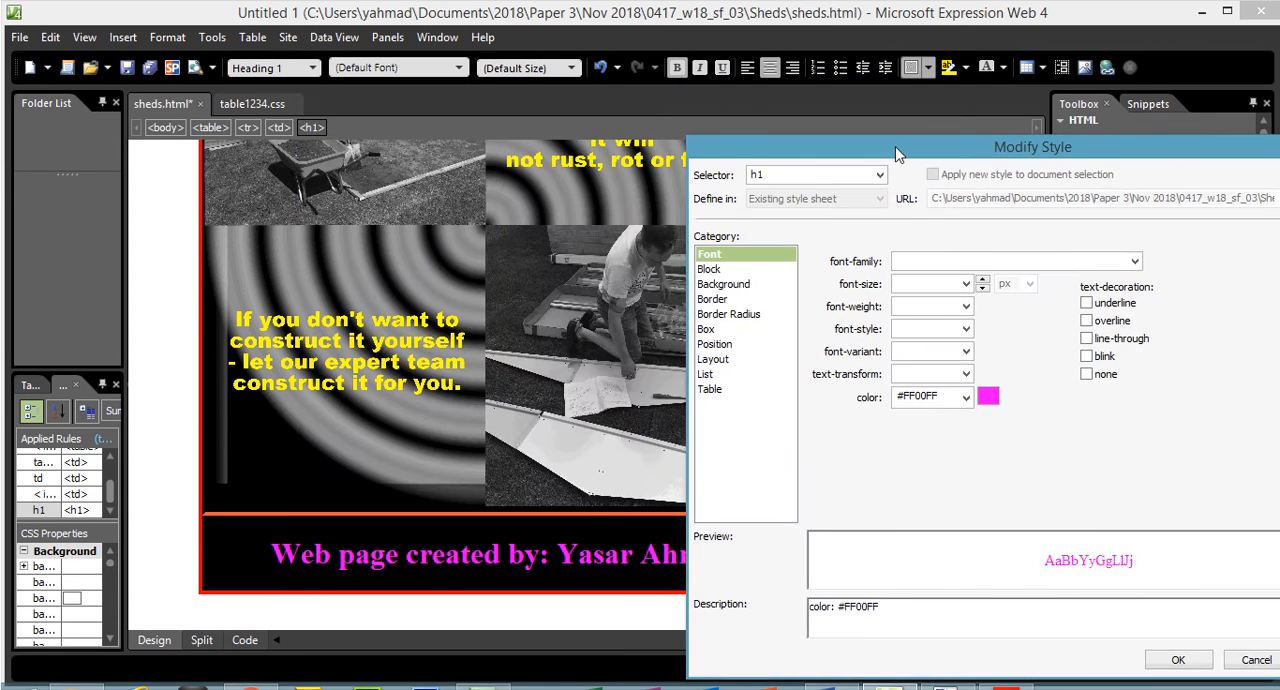
- Switch to the exam paper and look up the font colour that question 2 requires for style h1
{"action": "left_click", "coordinate": [1007, 675]}
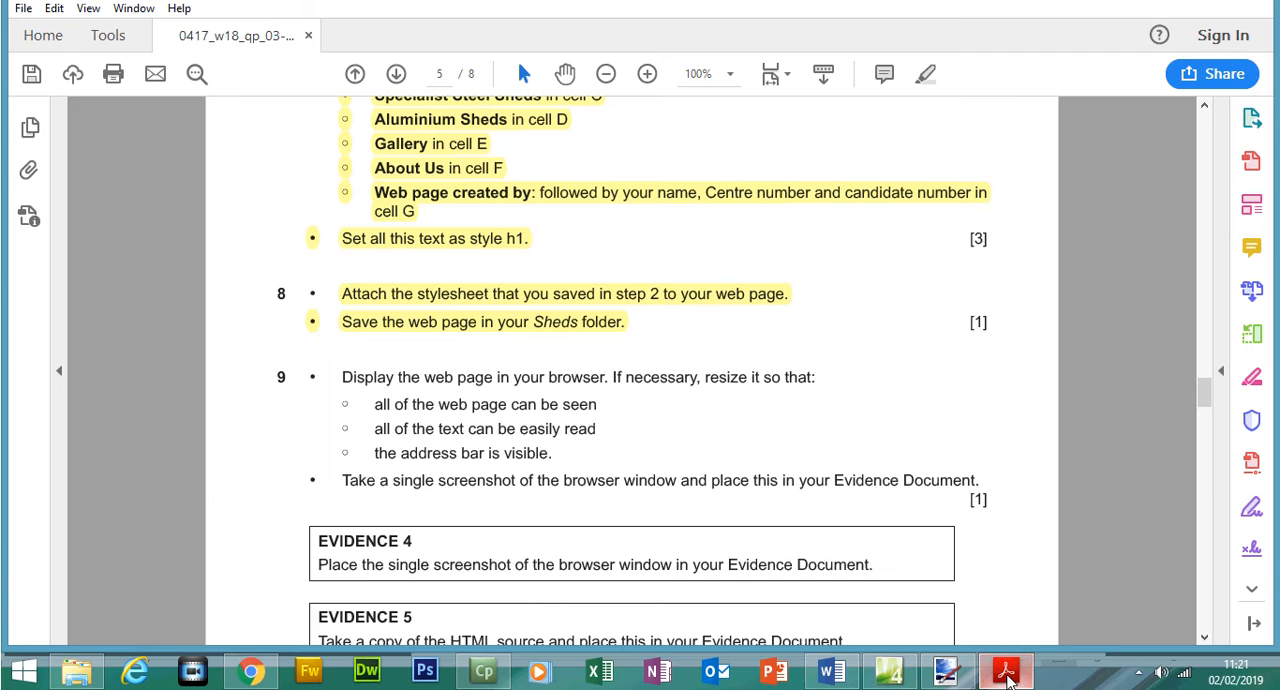
{"action": "left_click_drag", "start_coordinate": [1204, 395], "coordinate": [1183, 273]}
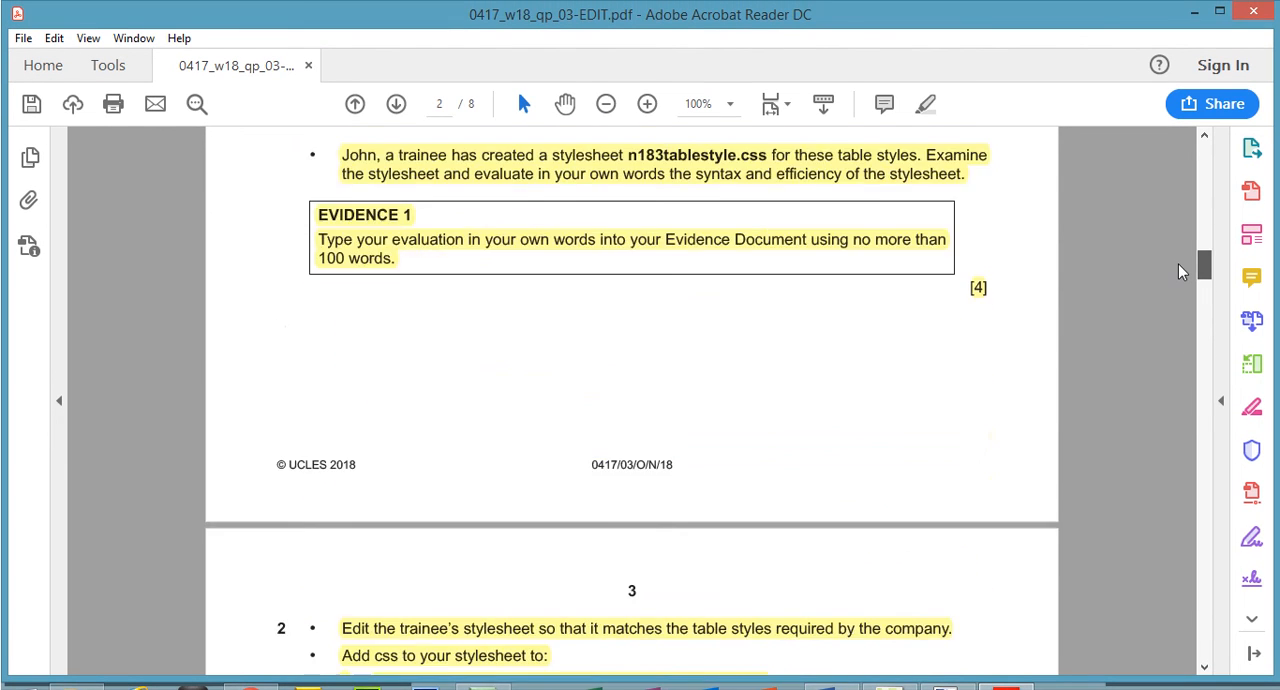
{"action": "scroll", "coordinate": [1180, 272], "scroll_direction": "up", "scroll_amount": 5}
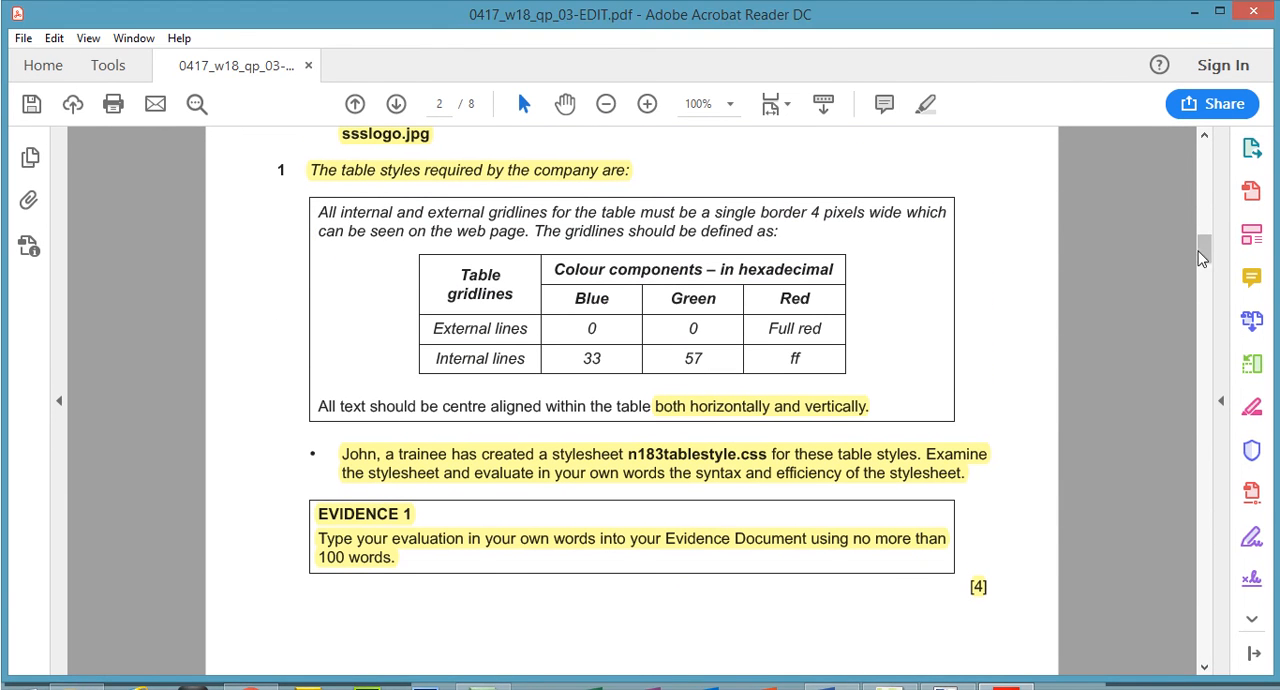
{"action": "scroll", "coordinate": [1143, 265], "scroll_direction": "down", "scroll_amount": 10}
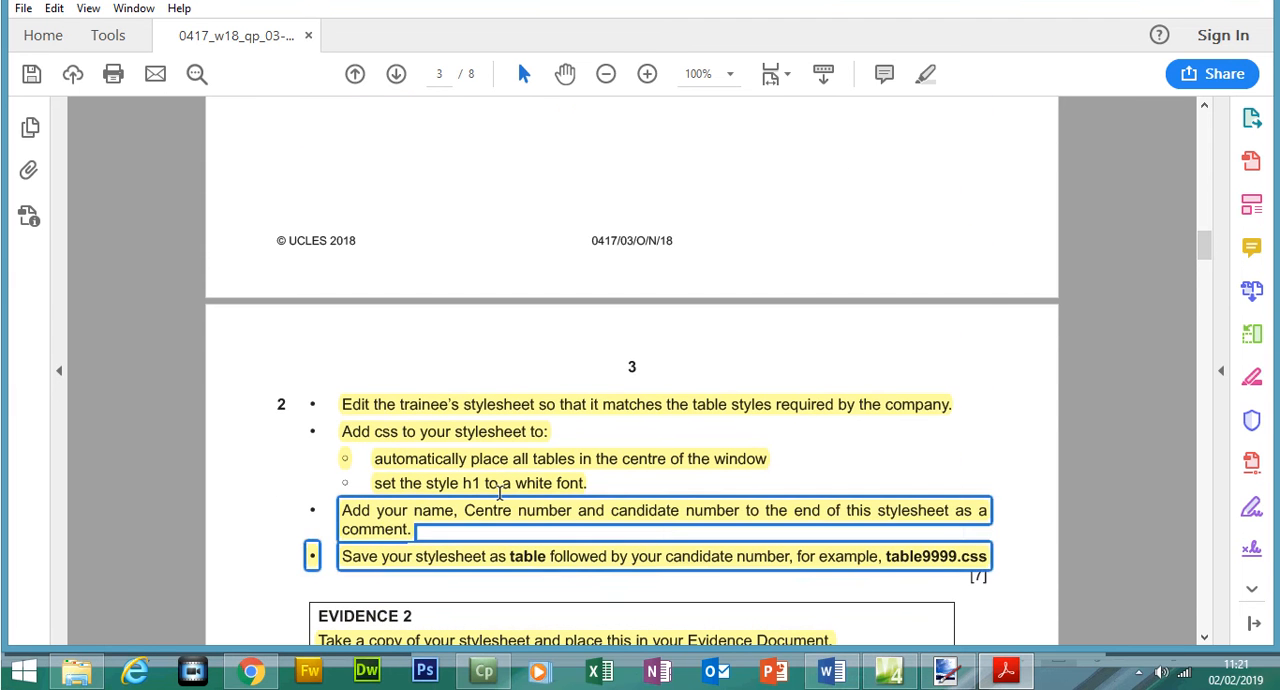
- Switch to Expression Web and set the h1 style's font colour to white, #FFFFFF
{"action": "key", "text": "alt+Tab"}
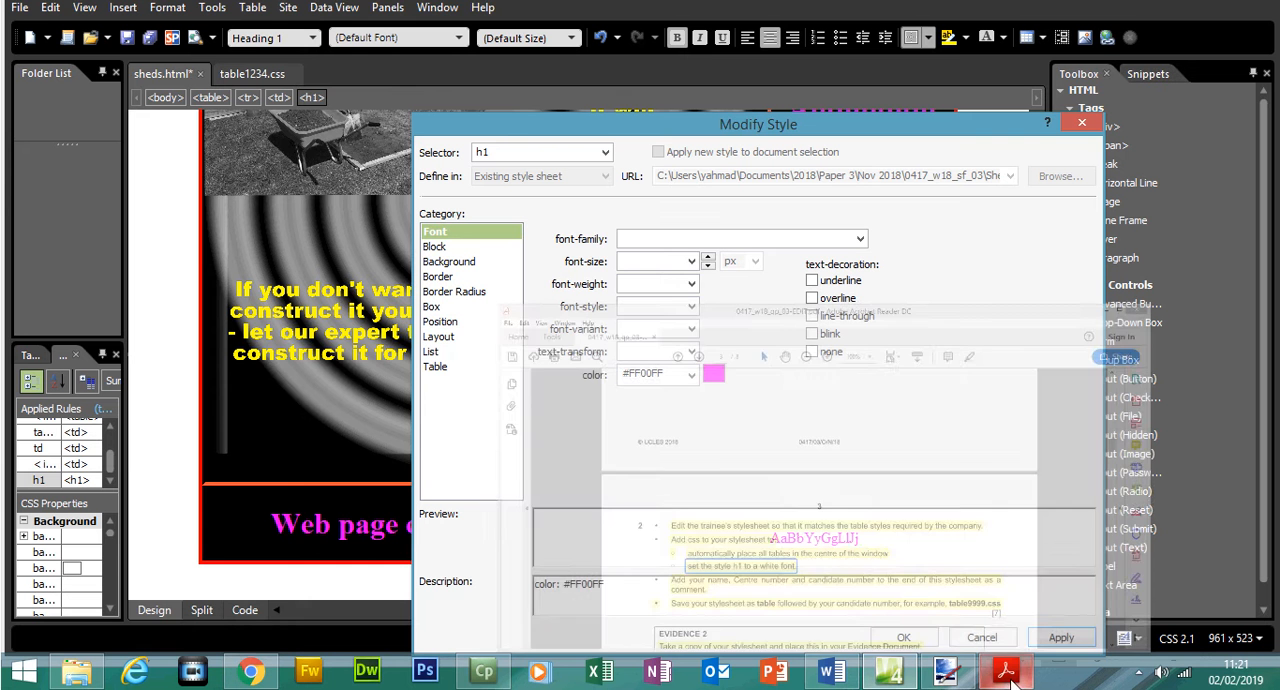
{"action": "left_click", "coordinate": [691, 374]}
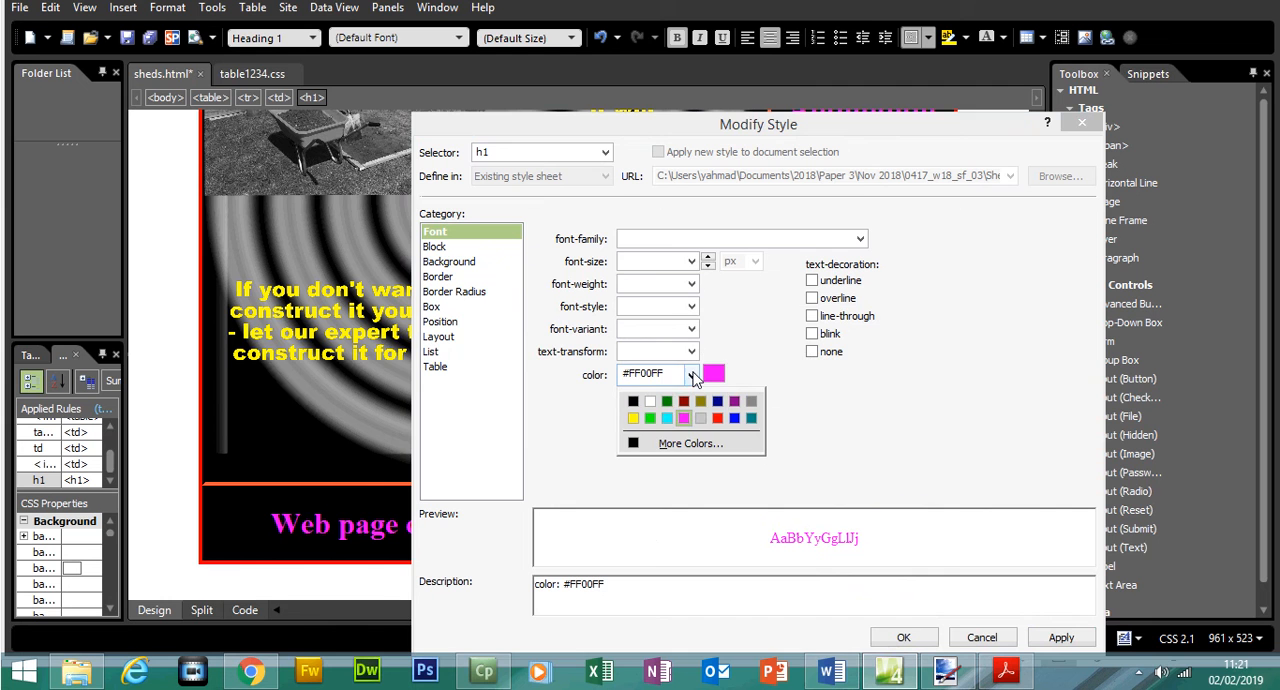
{"action": "left_click", "coordinate": [650, 401]}
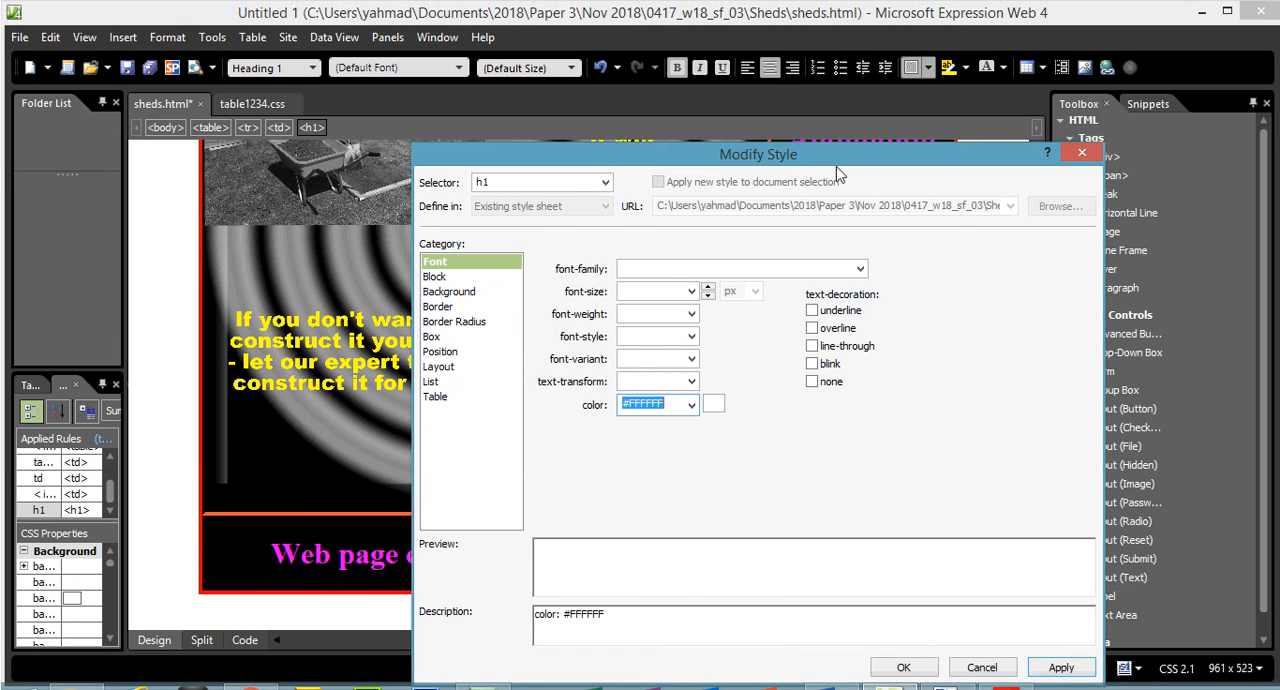
{"action": "left_click_drag", "start_coordinate": [838, 170], "coordinate": [791, 108]}
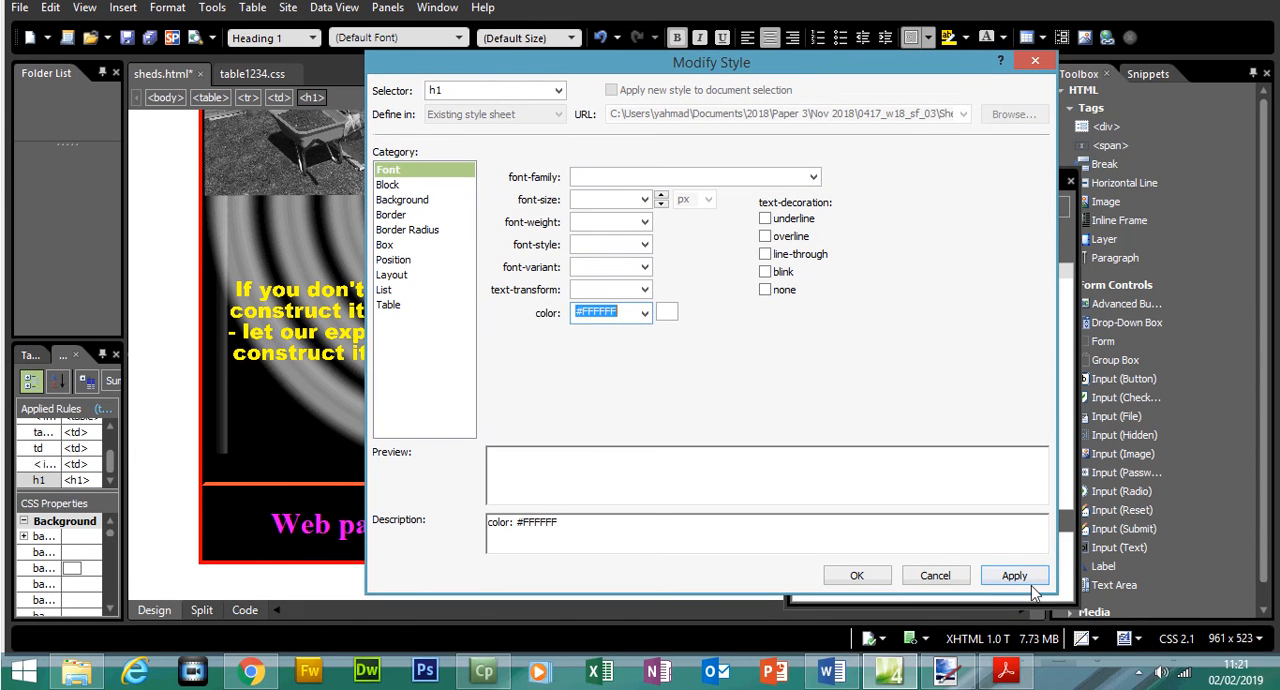
{"action": "left_click", "coordinate": [1014, 575]}
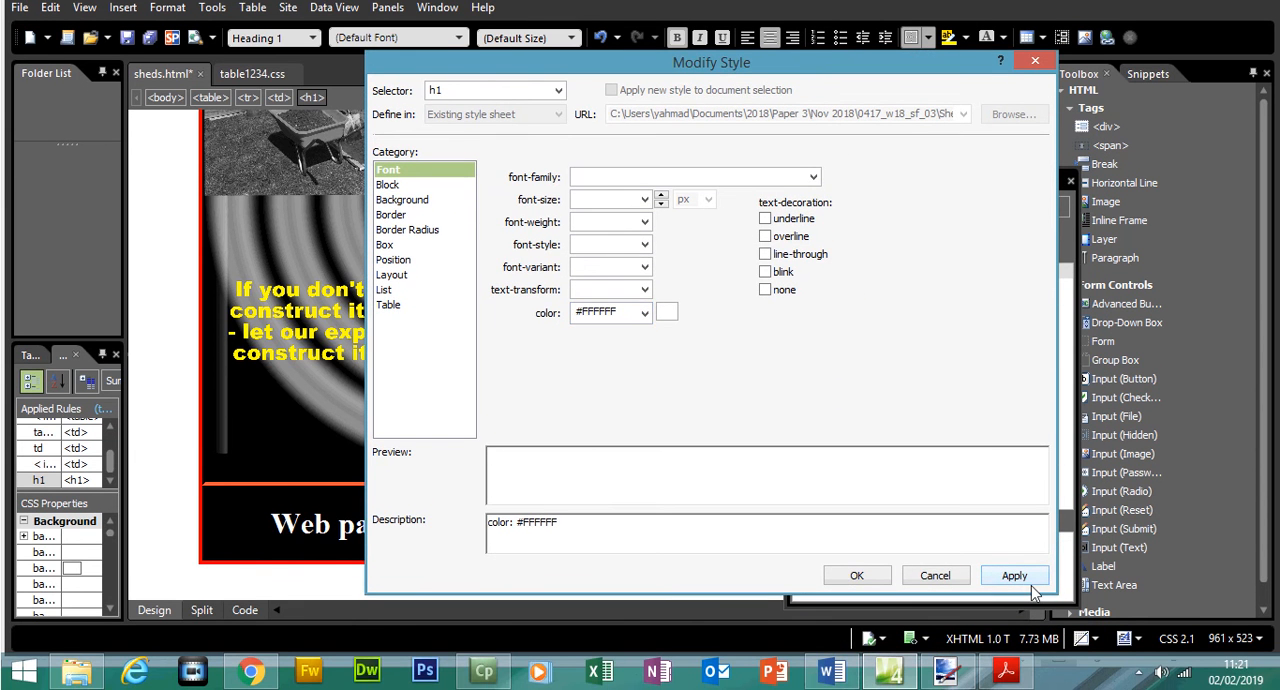
{"action": "left_click", "coordinate": [870, 575]}
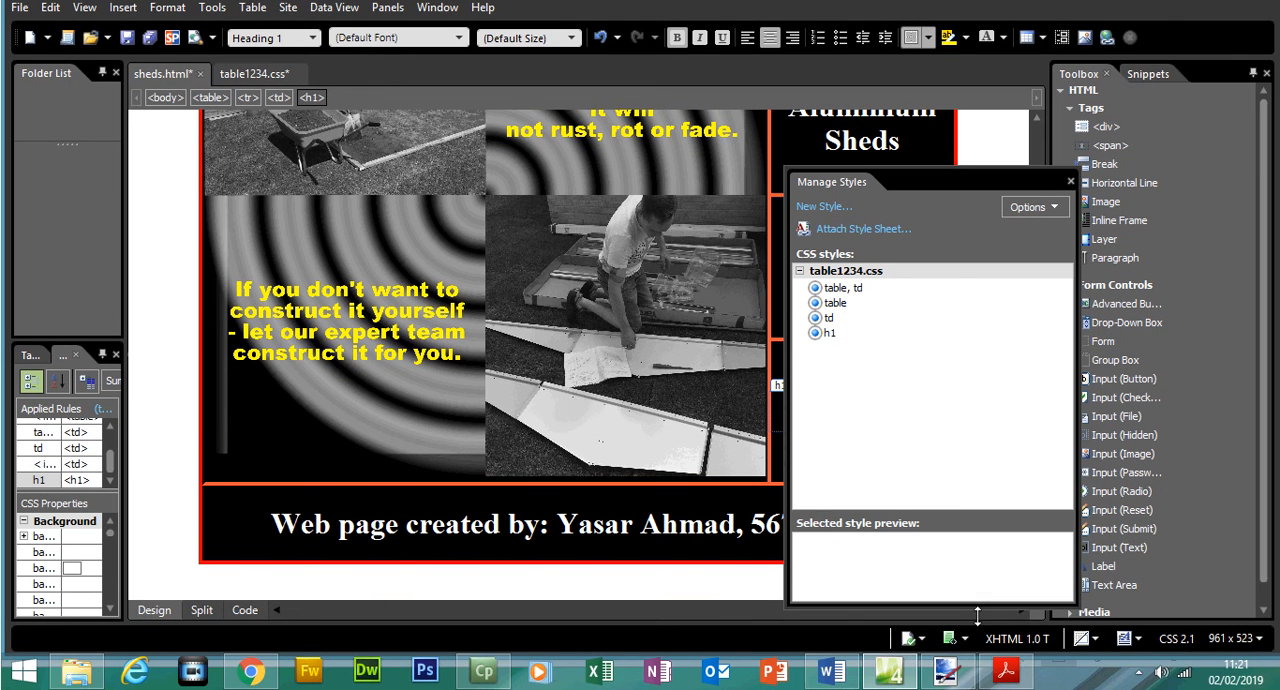
- Switch to the exam paper and look up the external gridline colours in the table styles of question 1
{"action": "left_click", "coordinate": [1005, 670]}
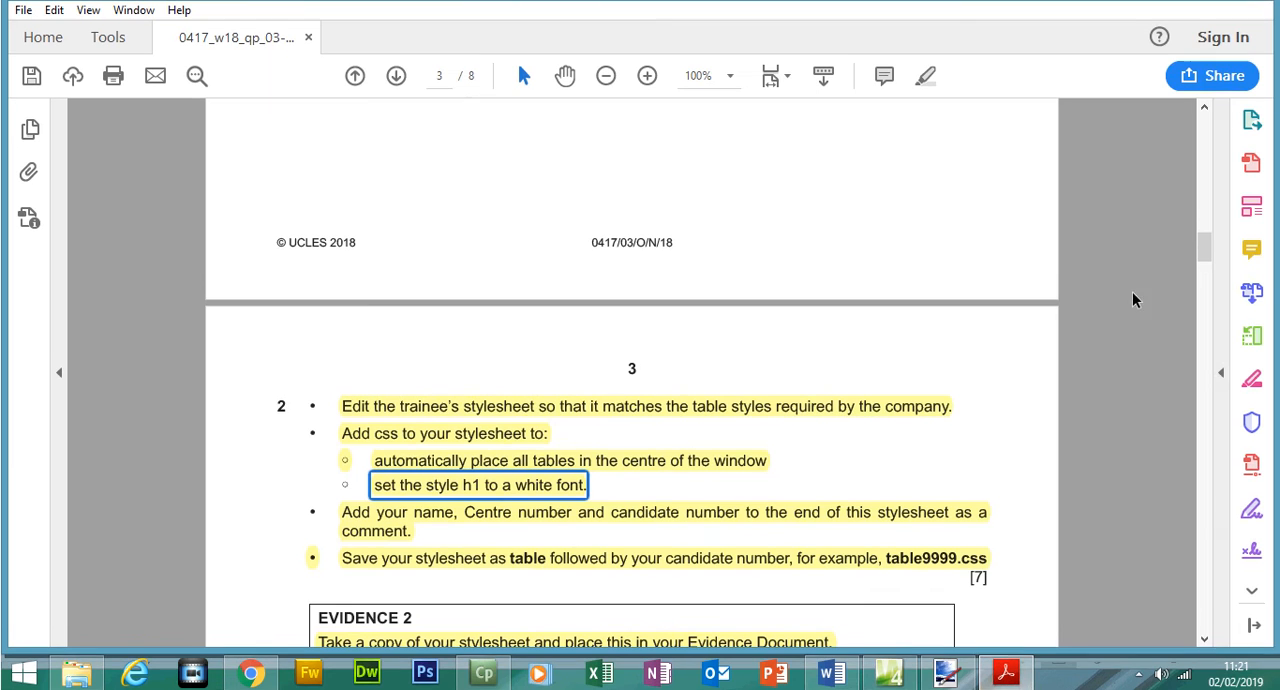
{"action": "scroll", "coordinate": [648, 293], "scroll_direction": "up", "scroll_amount": 5}
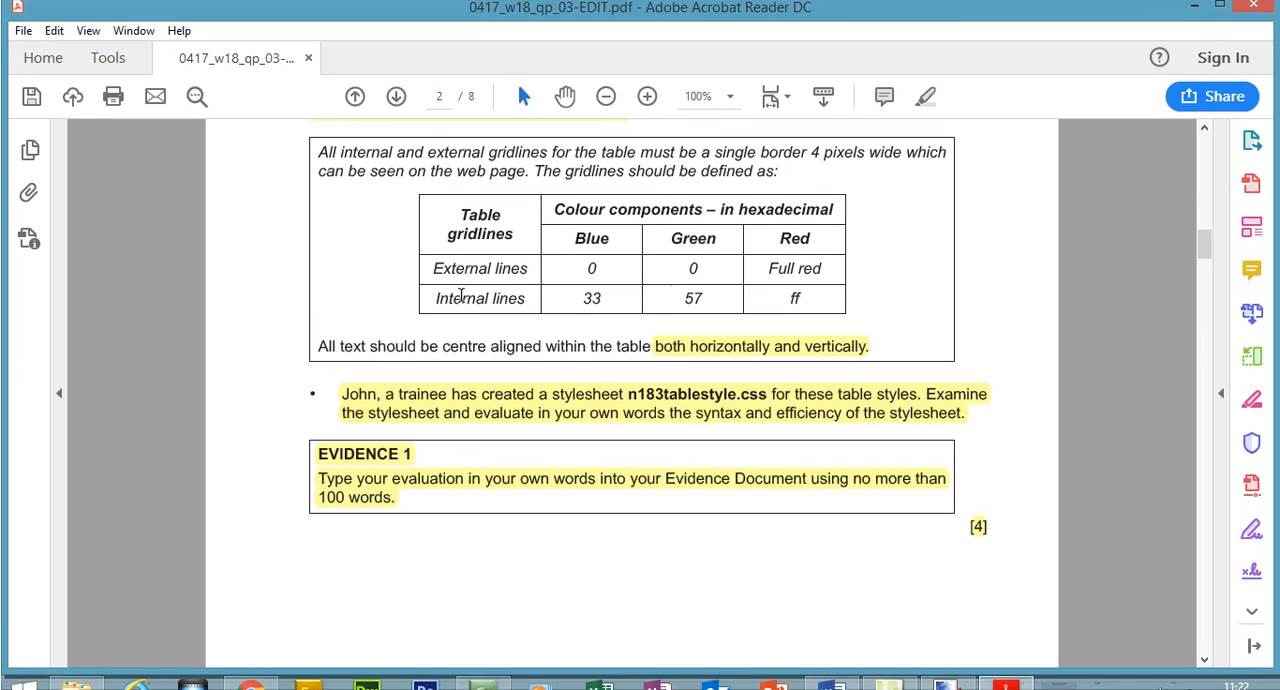
{"action": "left_click_drag", "start_coordinate": [432, 268], "coordinate": [822, 272]}
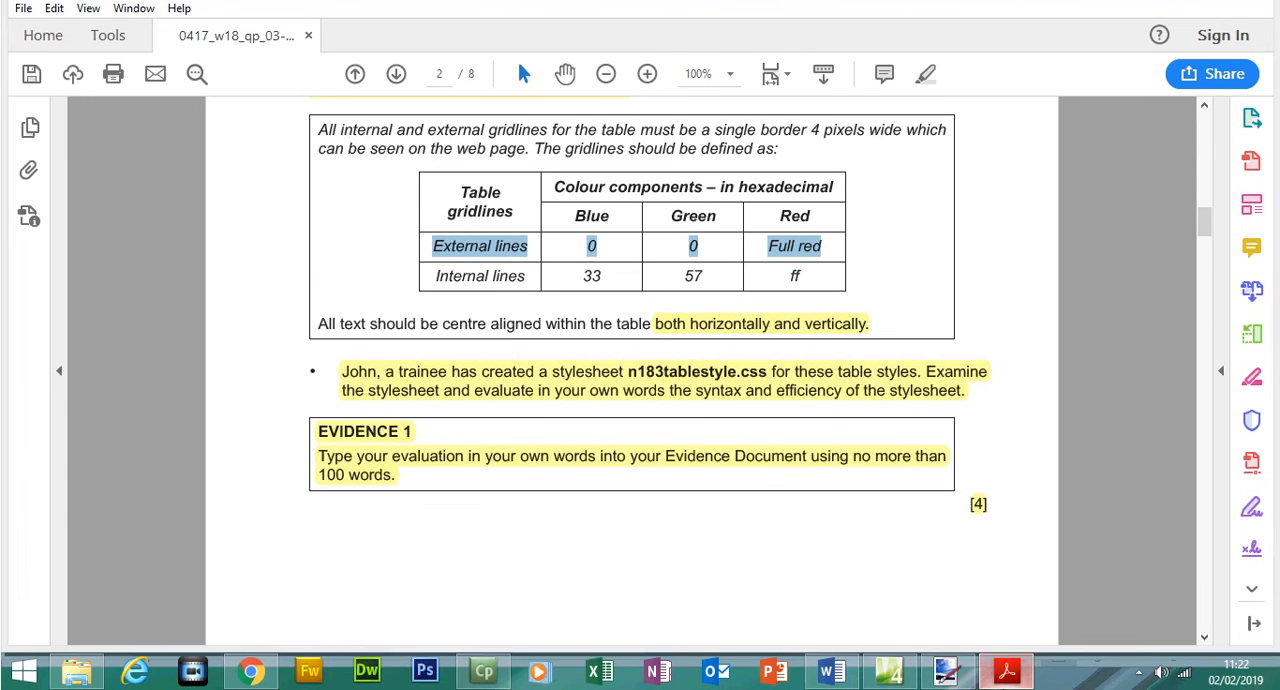
- Switch to Expression Web and review the border settings of the td style in table1234.css
{"action": "key", "text": "alt+Tab"}
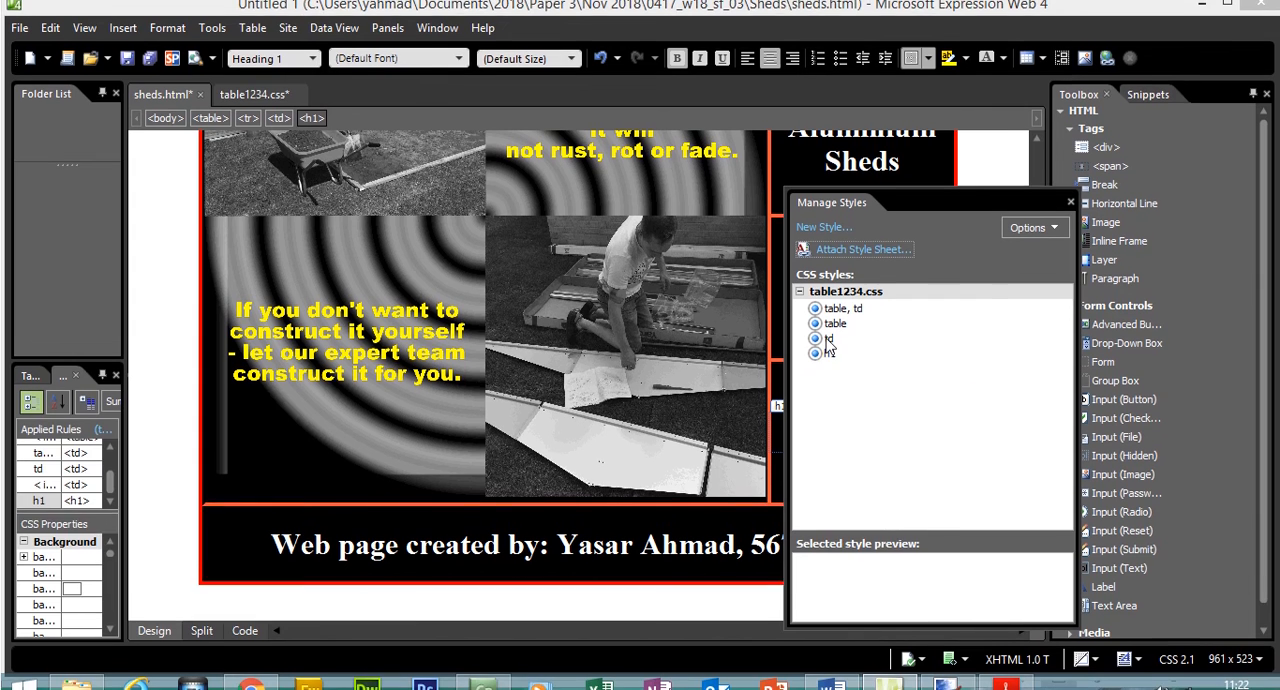
{"action": "right_click", "coordinate": [828, 317]}
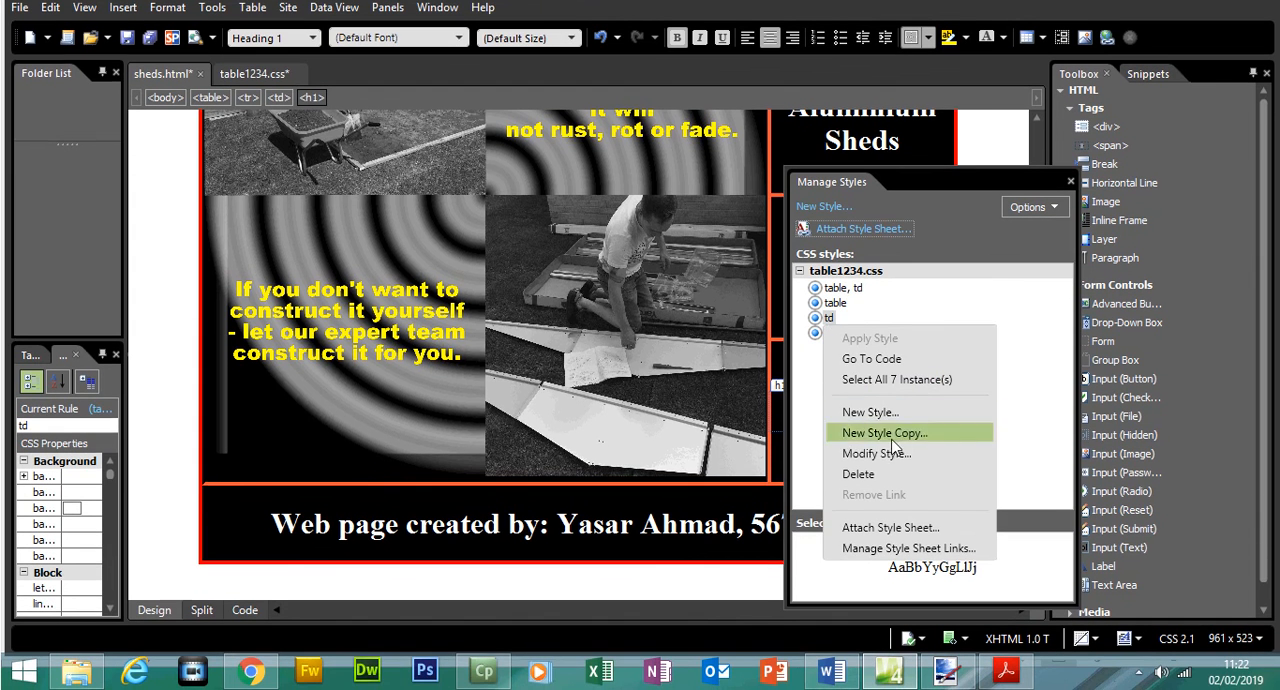
{"action": "left_click", "coordinate": [877, 455]}
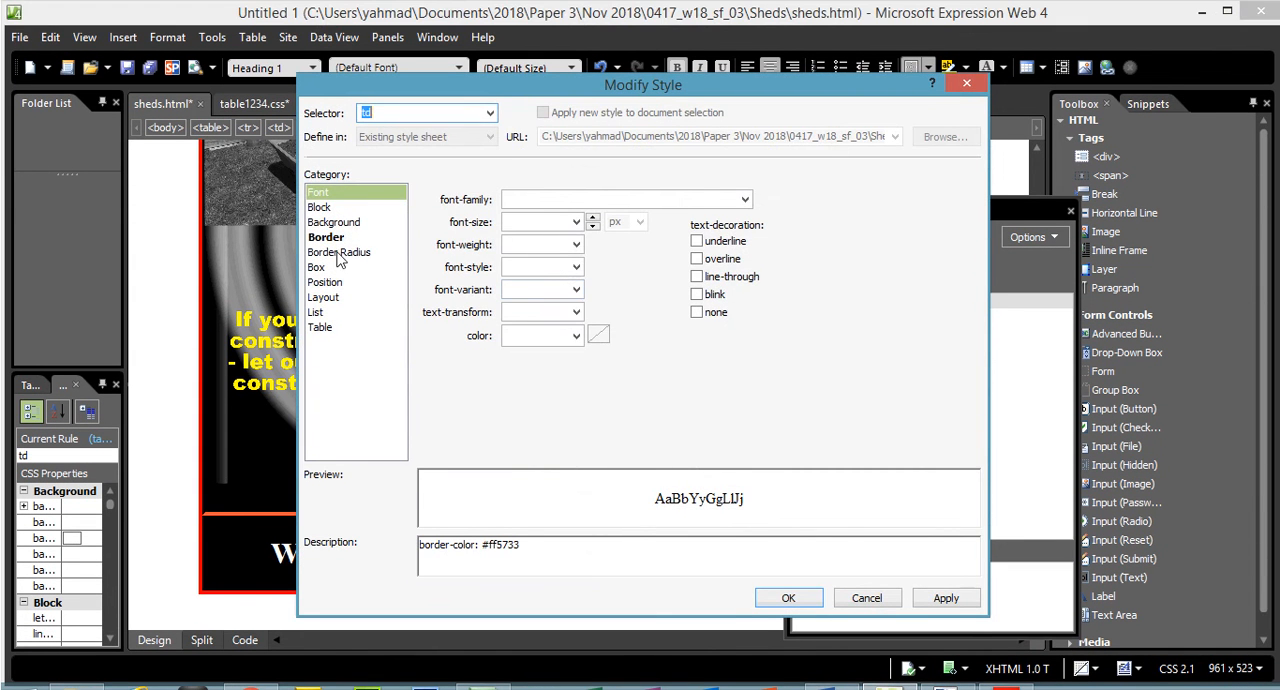
{"action": "left_click", "coordinate": [340, 238]}
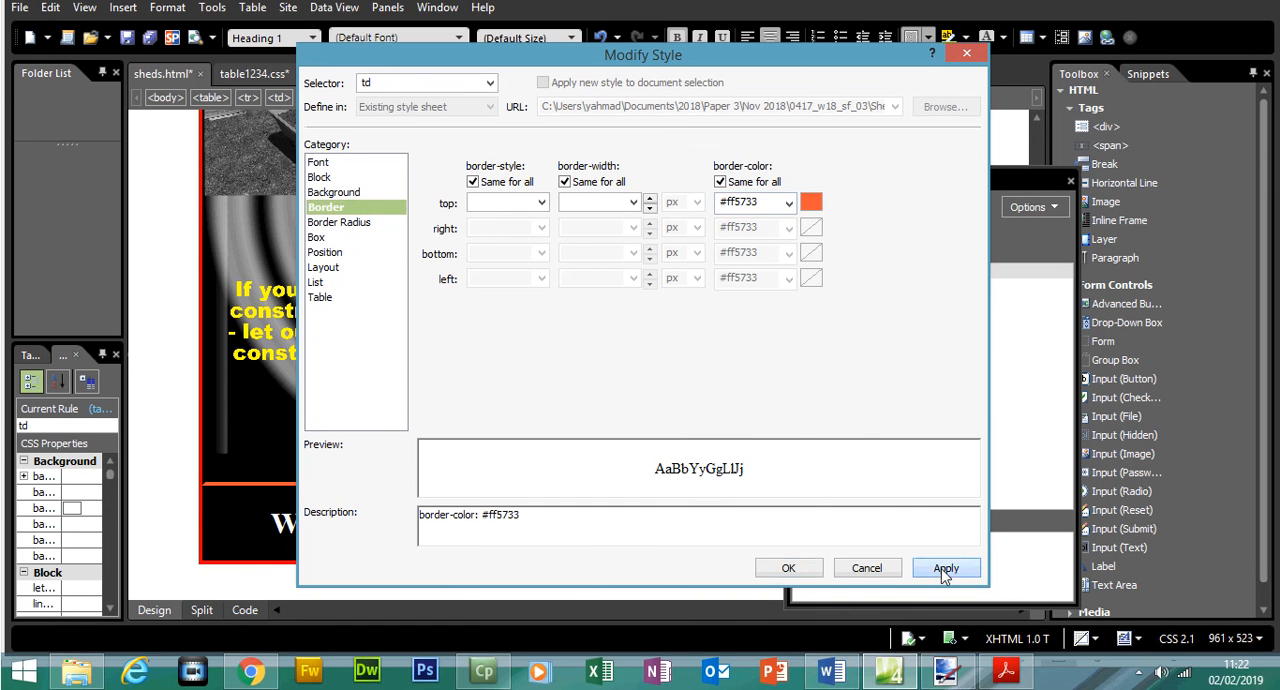
{"action": "left_click", "coordinate": [795, 570]}
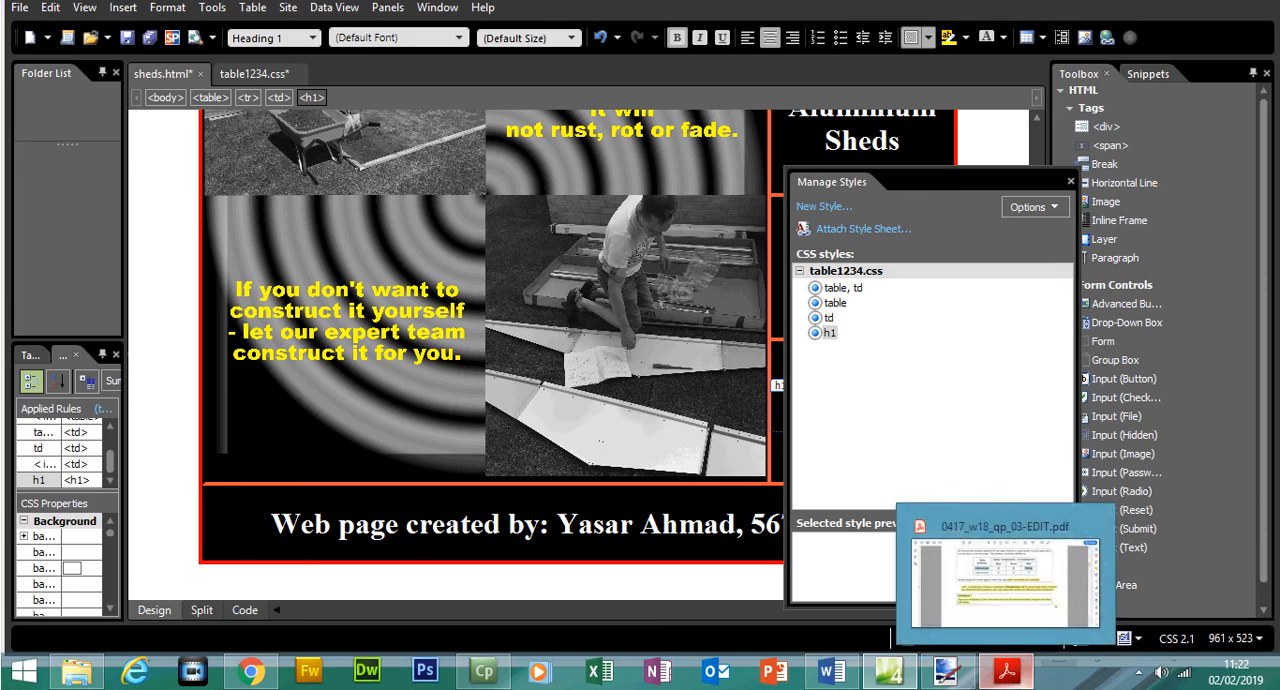
- Switch to the exam paper and highlight all the bullets of question 9 about displaying the page in the browser
{"action": "left_click", "coordinate": [1014, 673]}
{"action": "left_click_drag", "start_coordinate": [1206, 259], "coordinate": [1228, 401]}
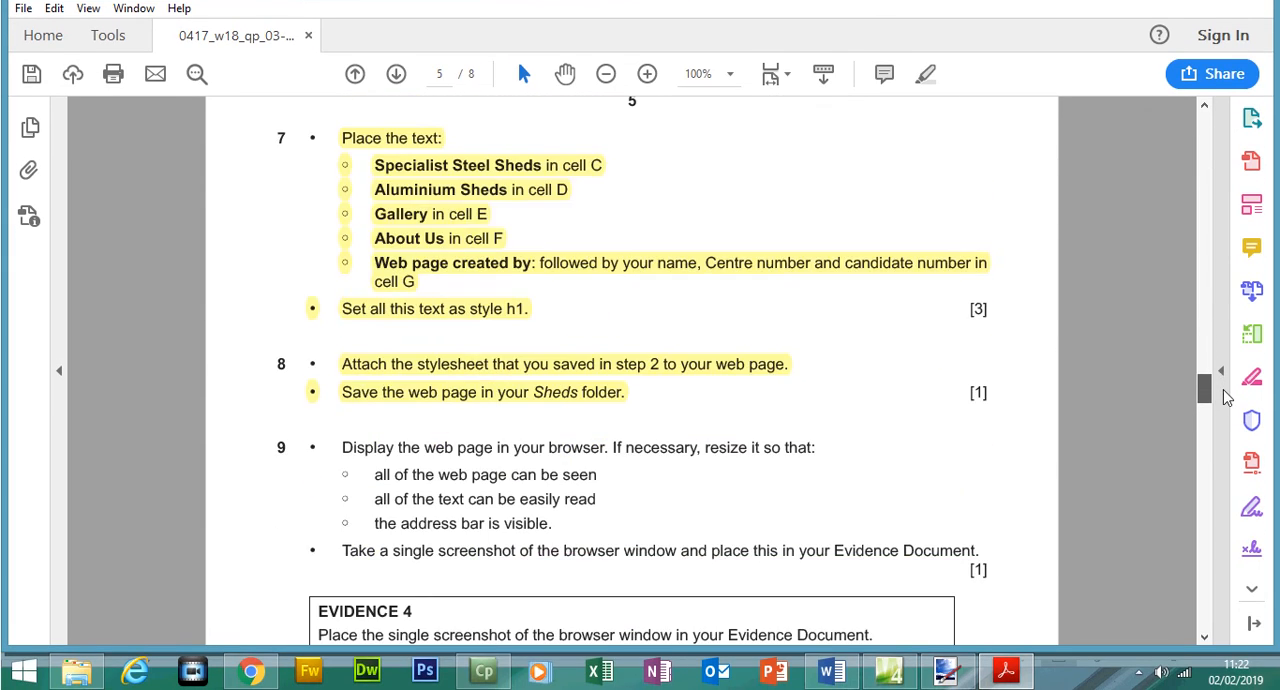
{"action": "left_click_drag", "start_coordinate": [340, 318], "coordinate": [976, 427]}
{"action": "left_click", "coordinate": [925, 103]}
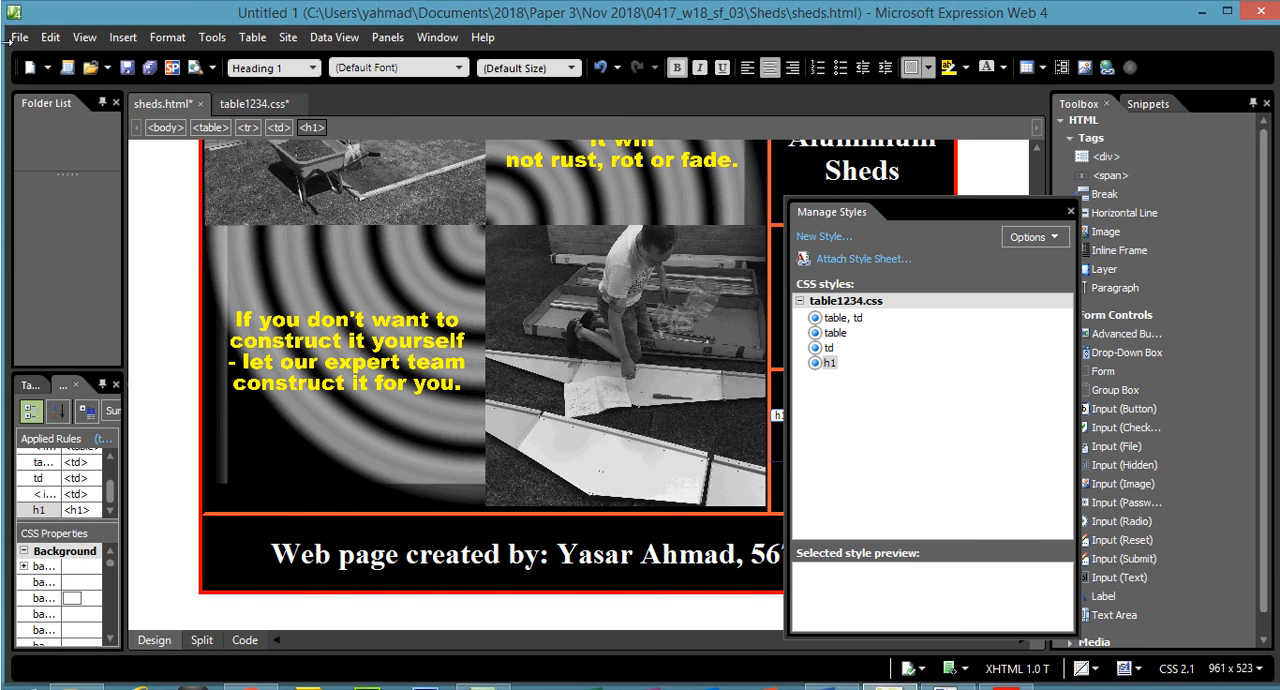
- Switch to Expression Web and save sheds.html, overwriting the embedded stylesheet table1234.css
{"action": "left_click", "coordinate": [19, 40]}
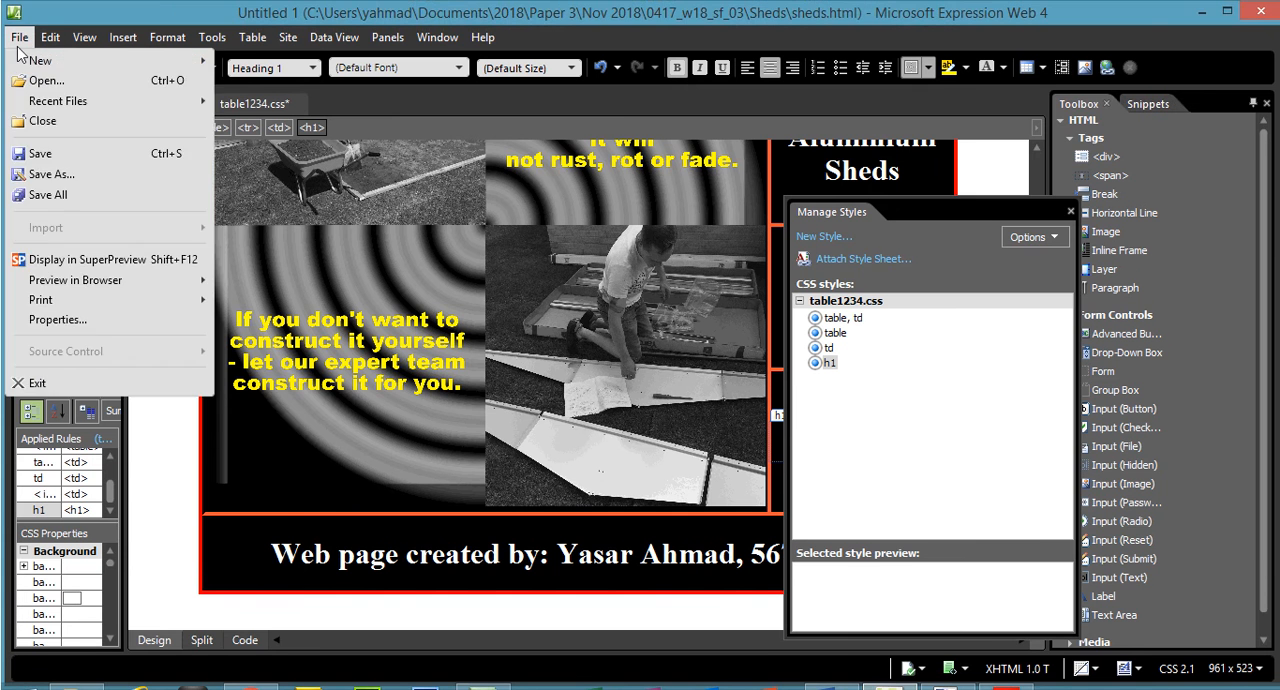
{"action": "left_click", "coordinate": [103, 157]}
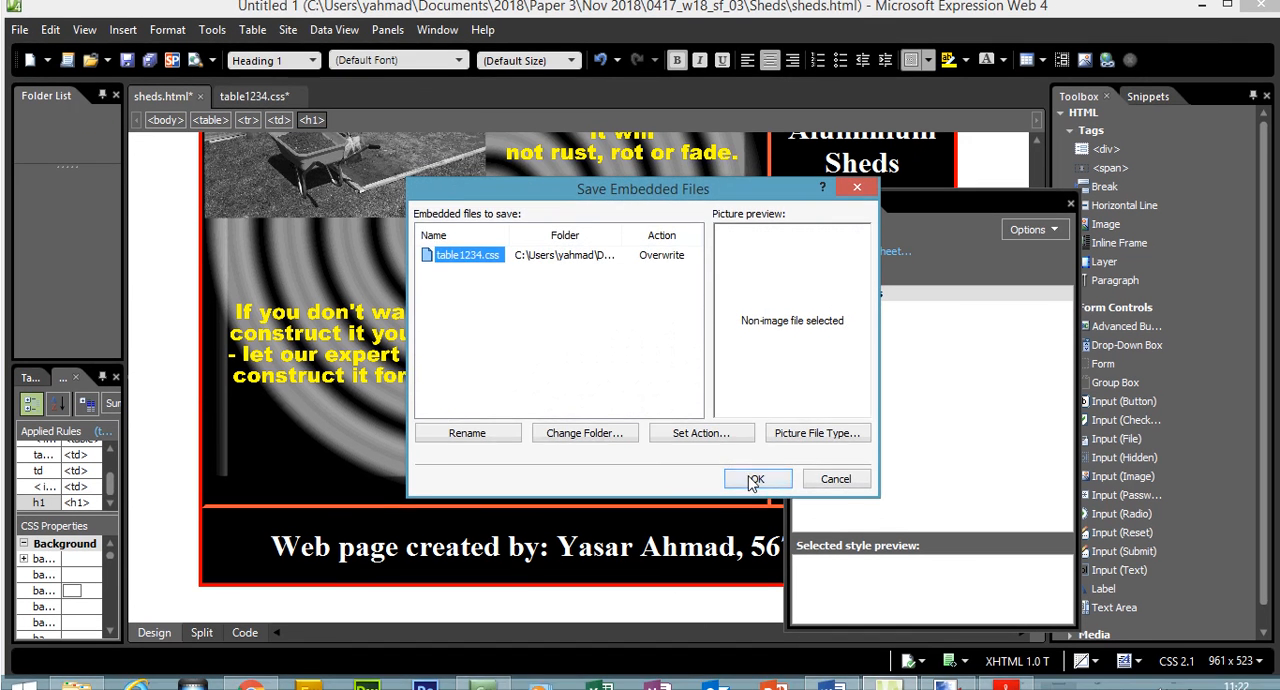
{"action": "left_click", "coordinate": [749, 478]}
- Preview sheds.html in Chrome and reduce the browser zoom to 75% so the whole page fits in the window
{"action": "left_click", "coordinate": [19, 27]}
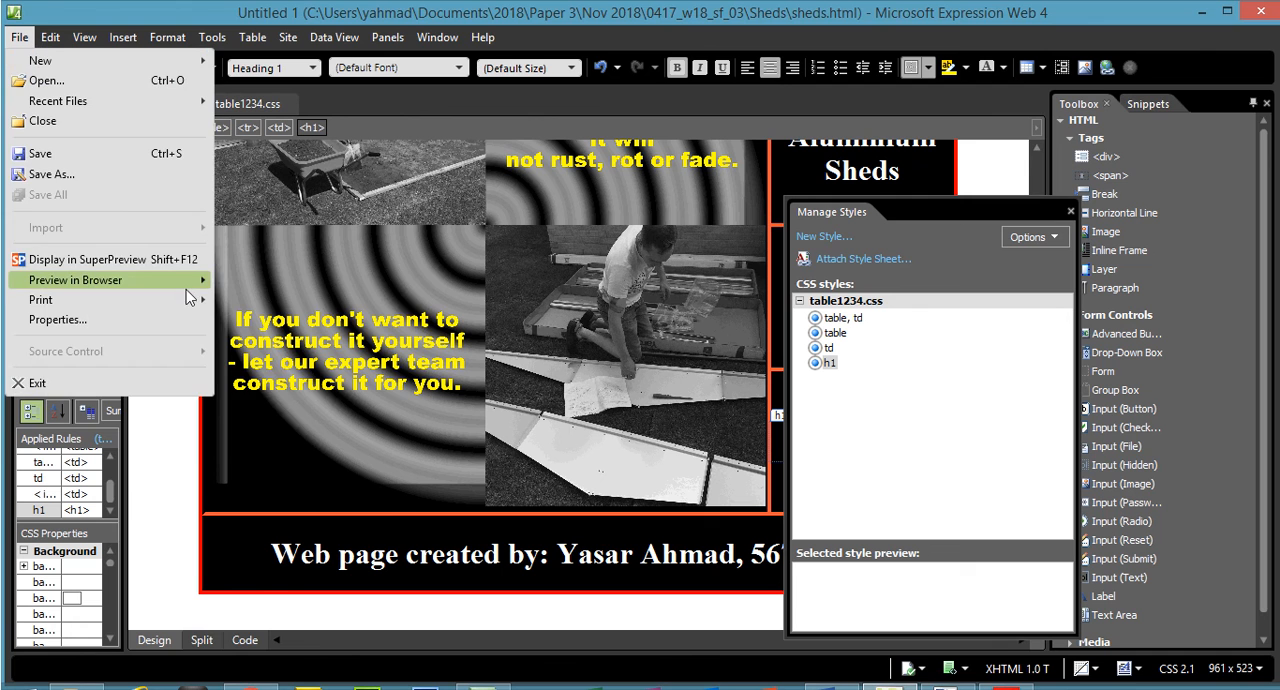
{"action": "mouse_move", "coordinate": [186, 277]}
{"action": "left_click", "coordinate": [258, 283]}
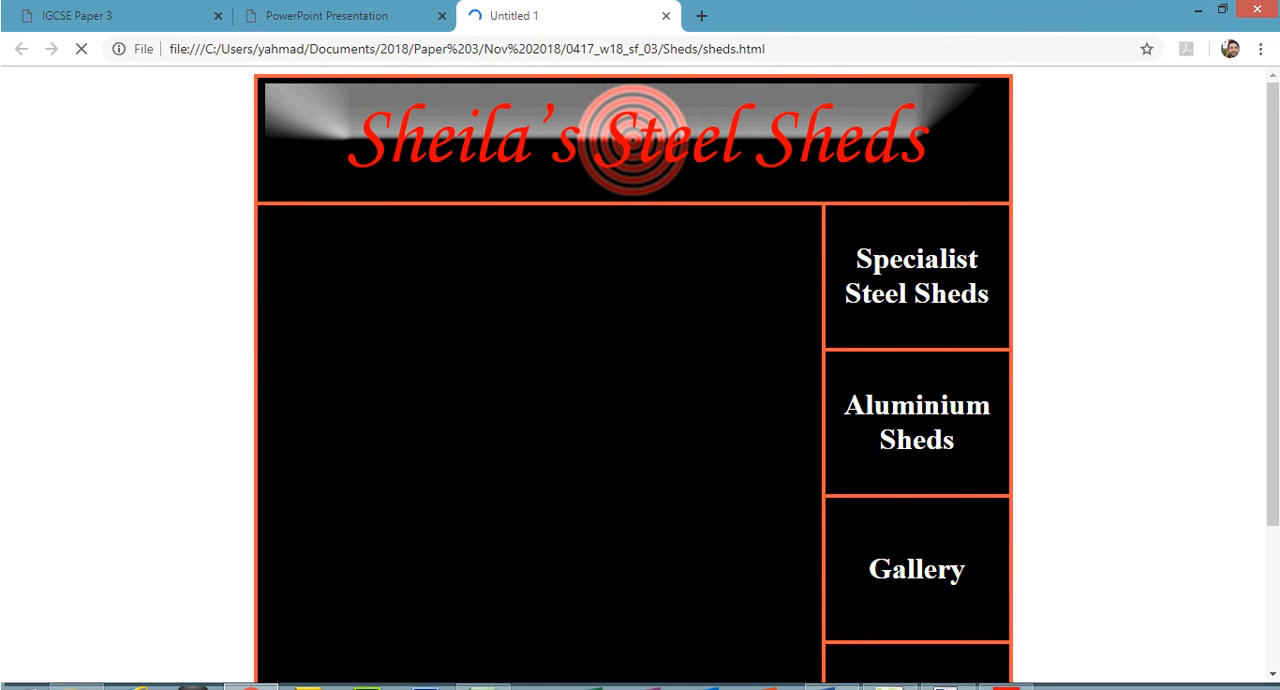
{"action": "left_click", "coordinate": [1260, 49]}
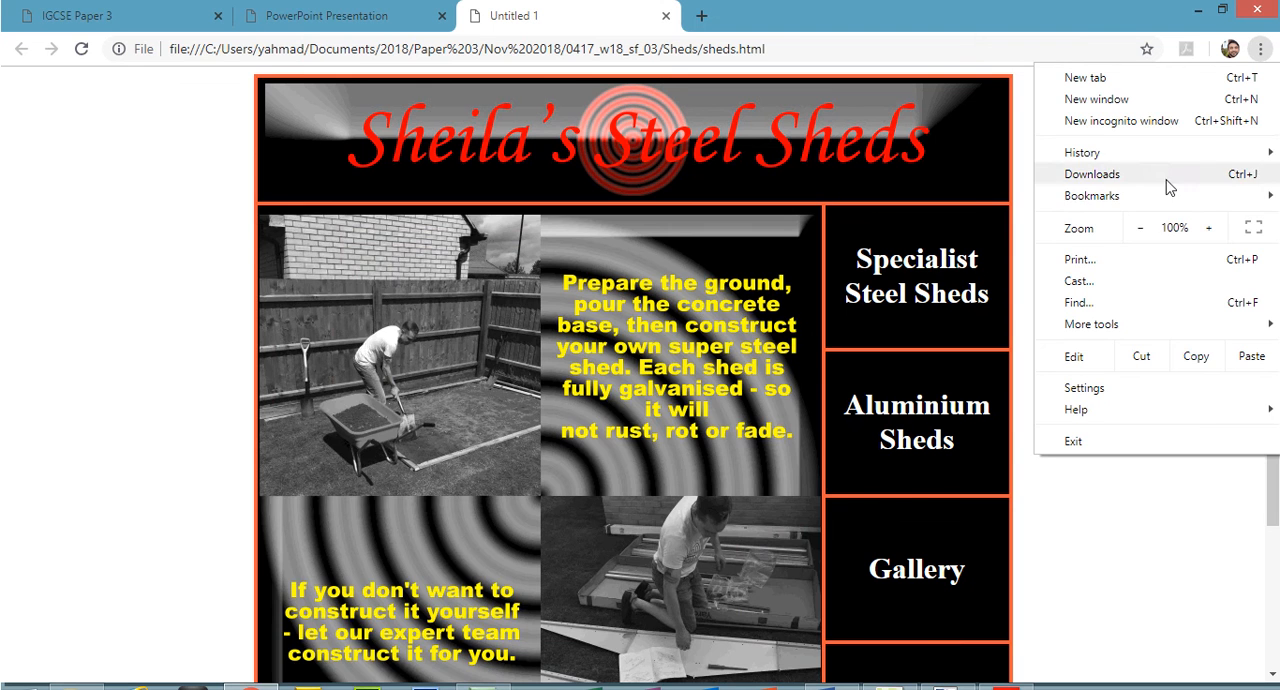
{"action": "left_click", "coordinate": [1140, 228]}
{"action": "left_click", "coordinate": [1140, 228]}
{"action": "left_click", "coordinate": [1140, 228]}
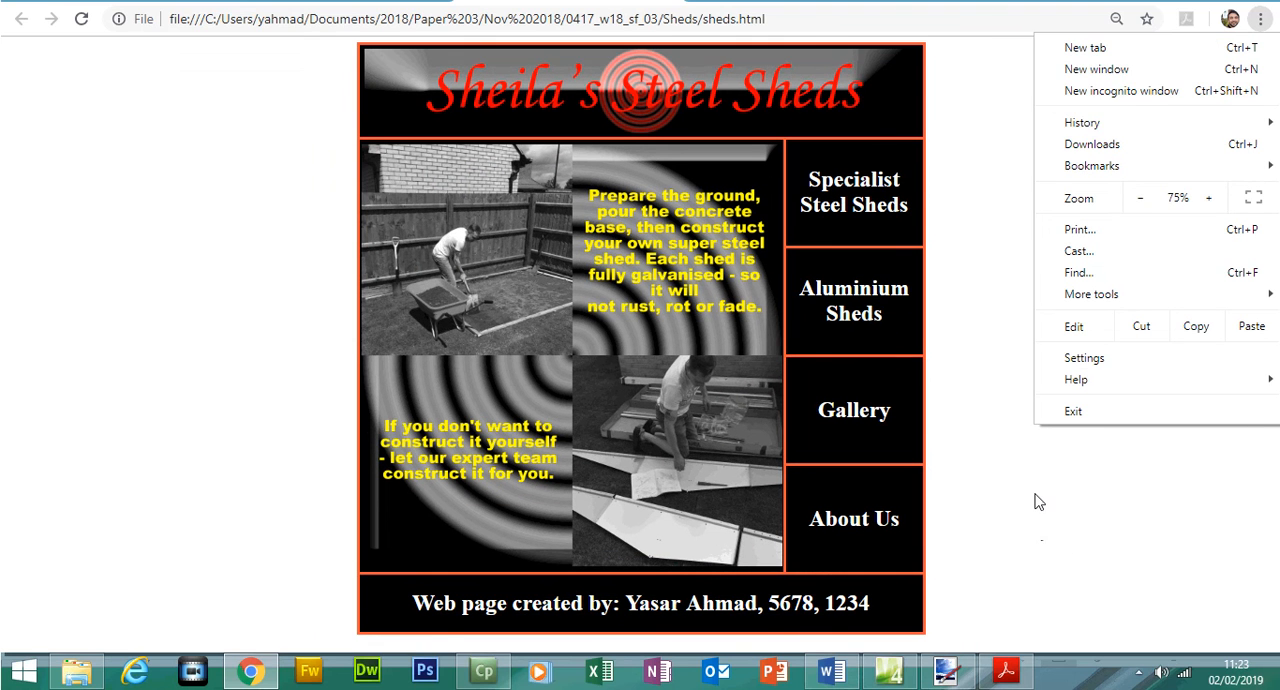
{"action": "left_click", "coordinate": [1038, 519]}
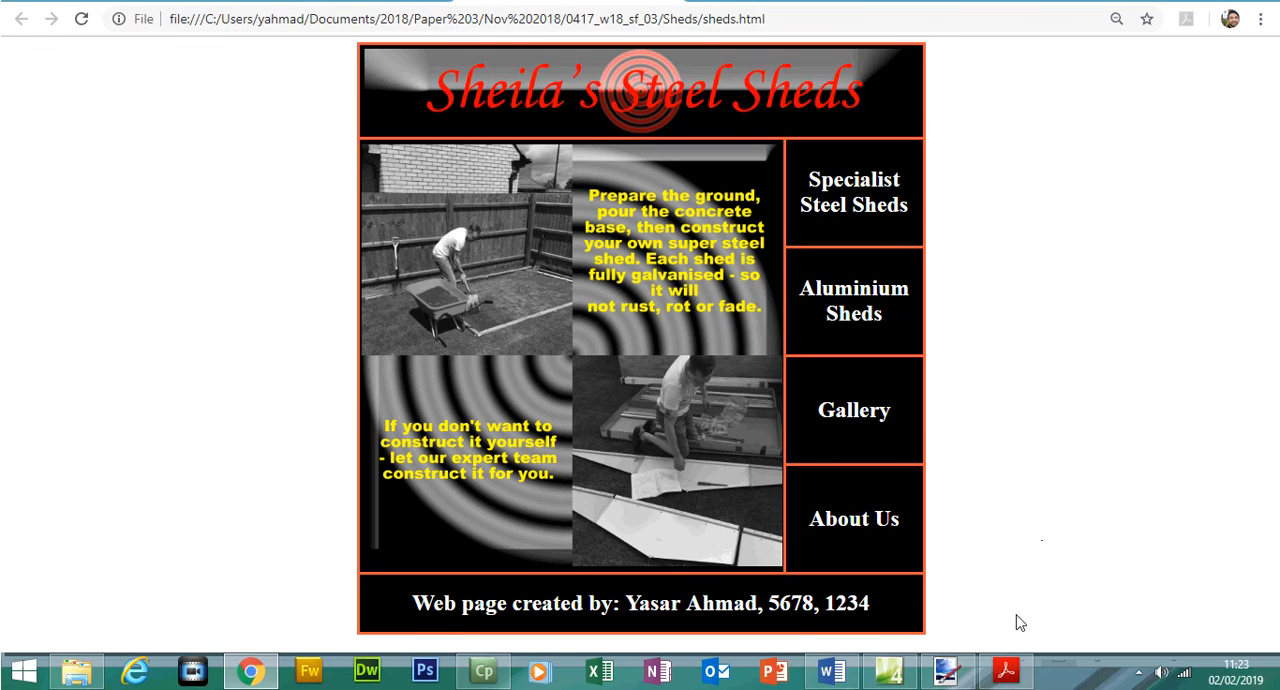
- Switch to the exam paper and highlight the Evidence 4 box
{"action": "left_click", "coordinate": [1006, 671]}
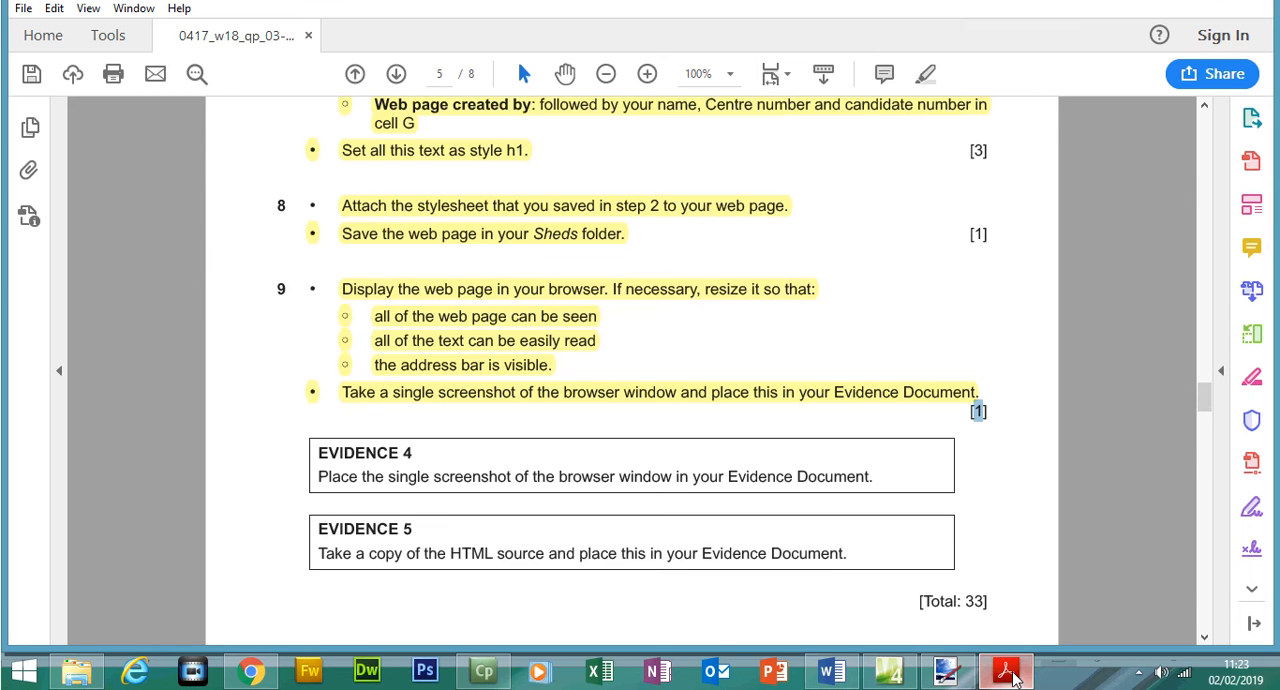
{"action": "left_click_drag", "start_coordinate": [320, 457], "coordinate": [866, 482]}
{"action": "left_click", "coordinate": [927, 74]}
- Capture the Chrome window showing sheds.html and paste the screenshot under the Evidence 4 heading in the Word evidence document
{"action": "left_click", "coordinate": [1017, 684]}
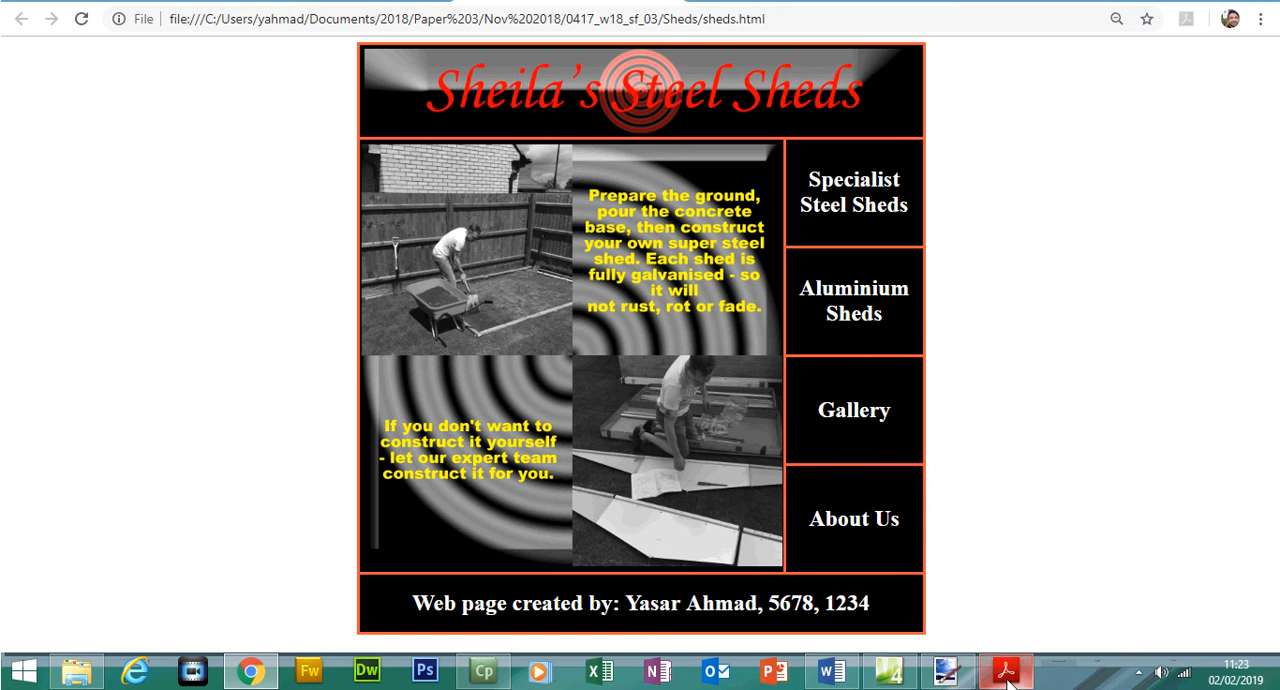
{"action": "left_click", "coordinate": [831, 670]}
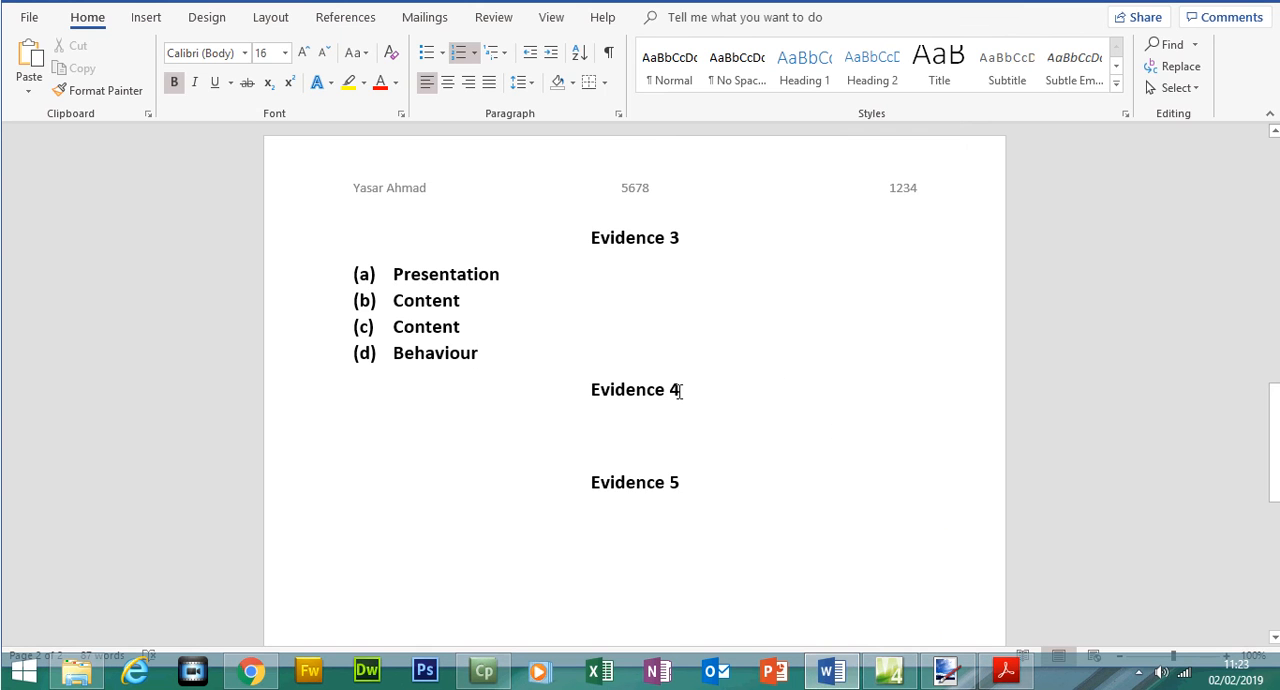
{"action": "key", "text": "Return"}
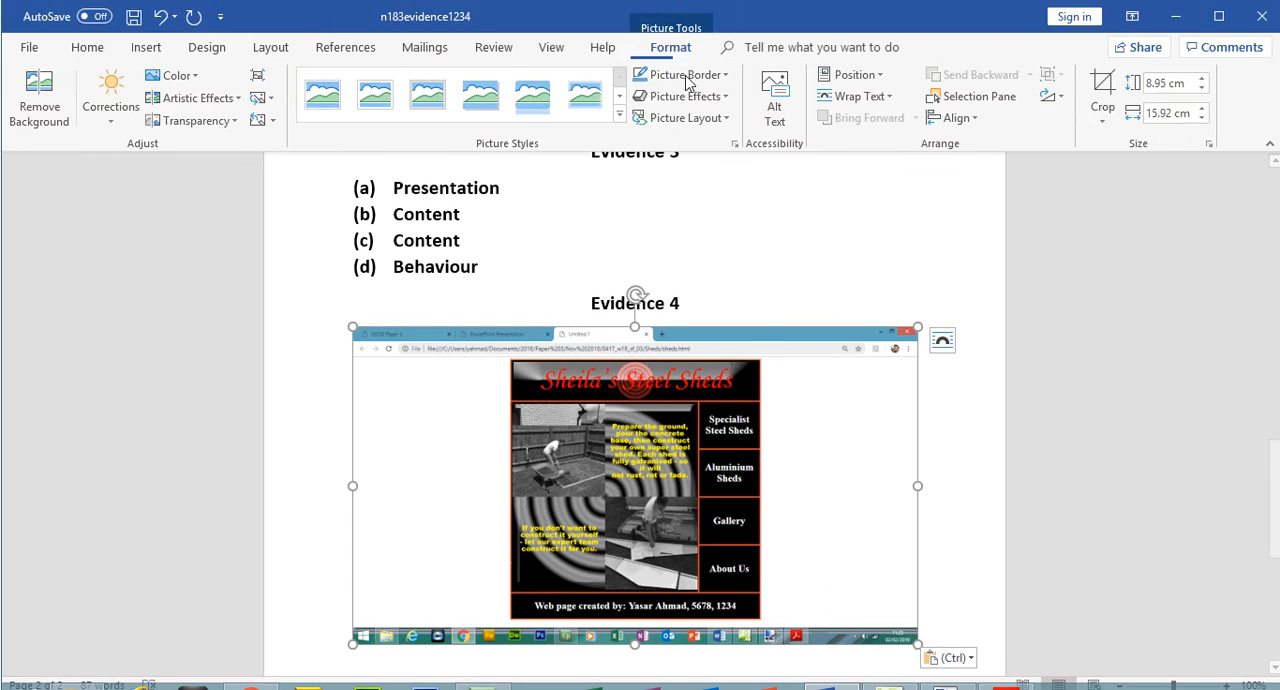
- Crop the taskbar and surplus blank browser area from the pasted screenshot, leaving it about 8.36 cm high and 12.25 cm wide
{"action": "left_click", "coordinate": [1104, 66]}
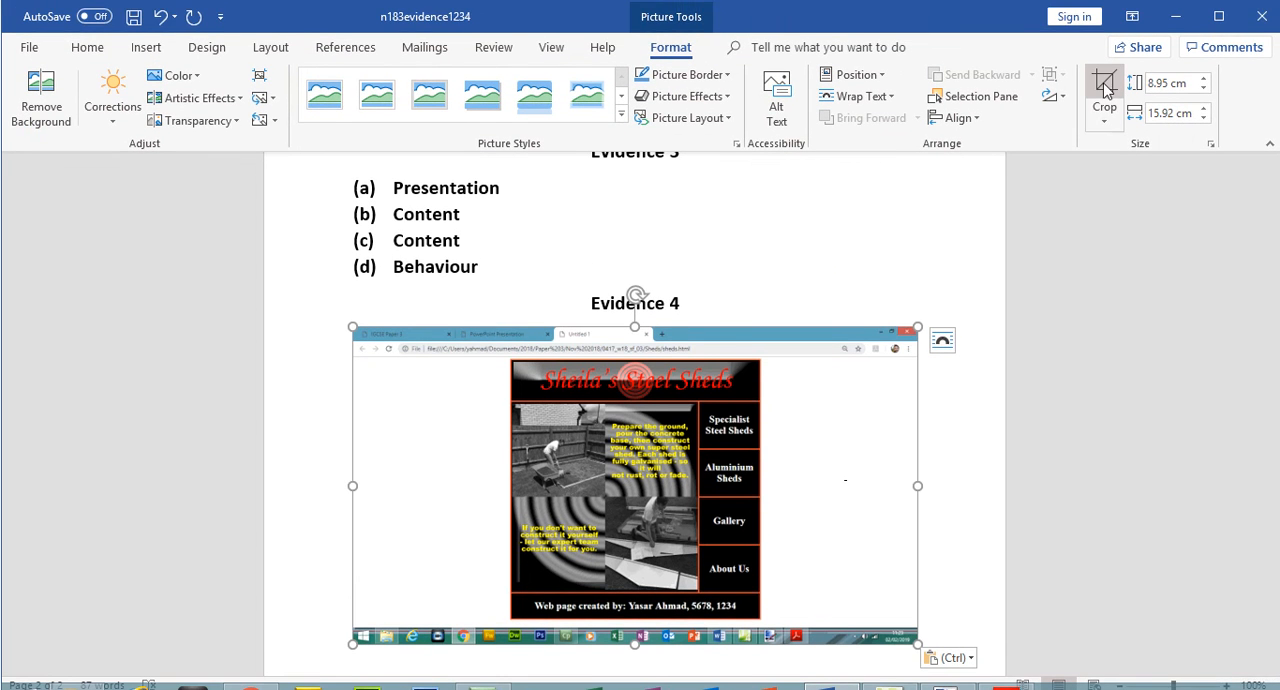
{"action": "left_click_drag", "start_coordinate": [634, 606], "coordinate": [634, 590]}
{"action": "left_click_drag", "start_coordinate": [905, 331], "coordinate": [786, 322]}
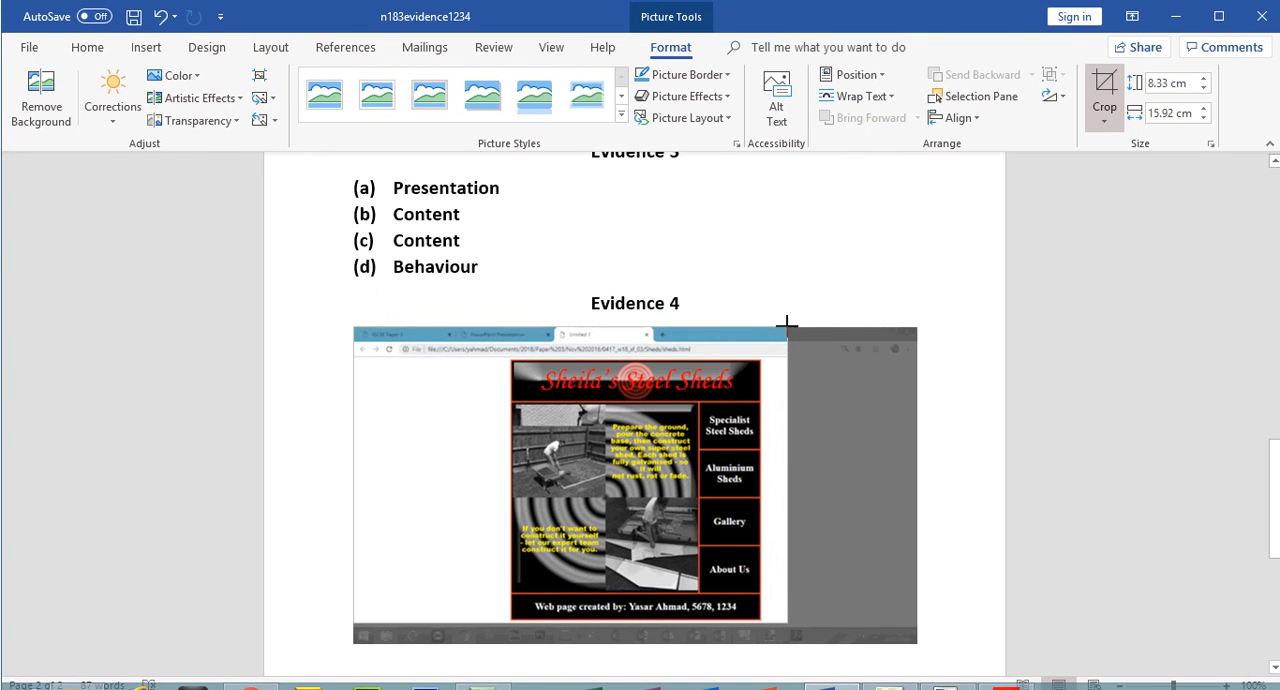
{"action": "left_click", "coordinate": [1104, 82]}
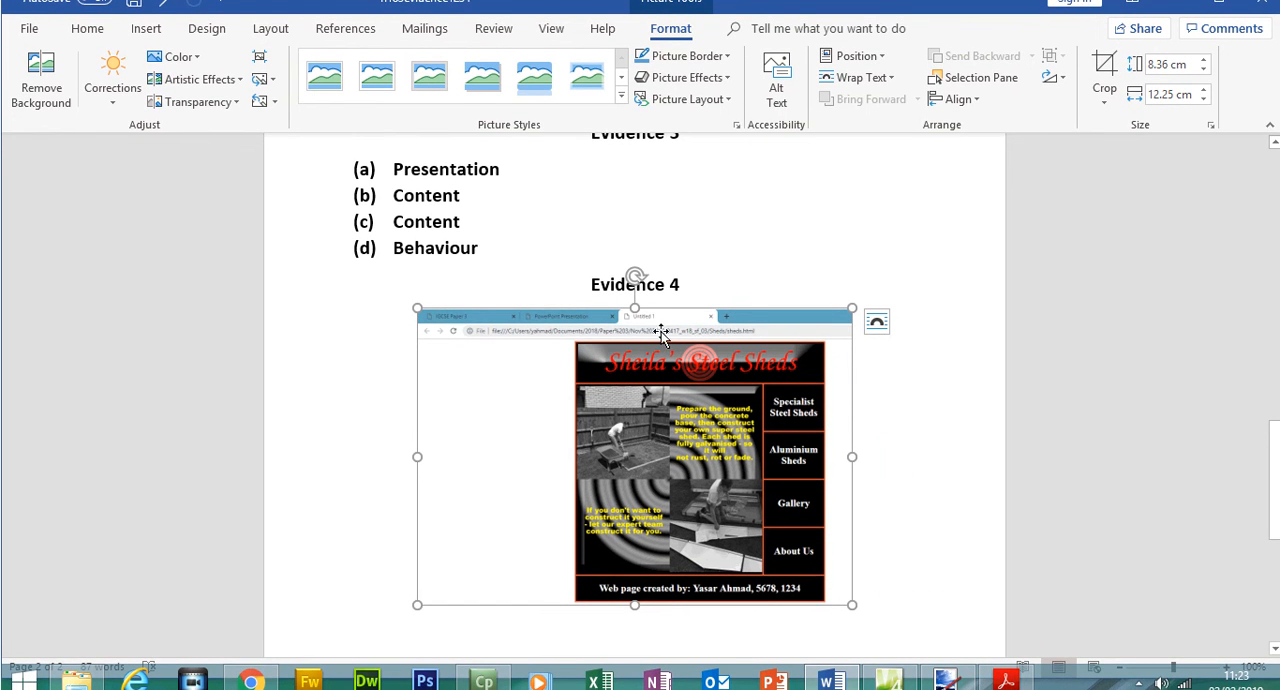
- Enlarge the Evidence 4 browser screenshot to about 12.25 cm high and 17.95 cm wide
{"action": "left_click_drag", "start_coordinate": [417, 605], "coordinate": [334, 621]}
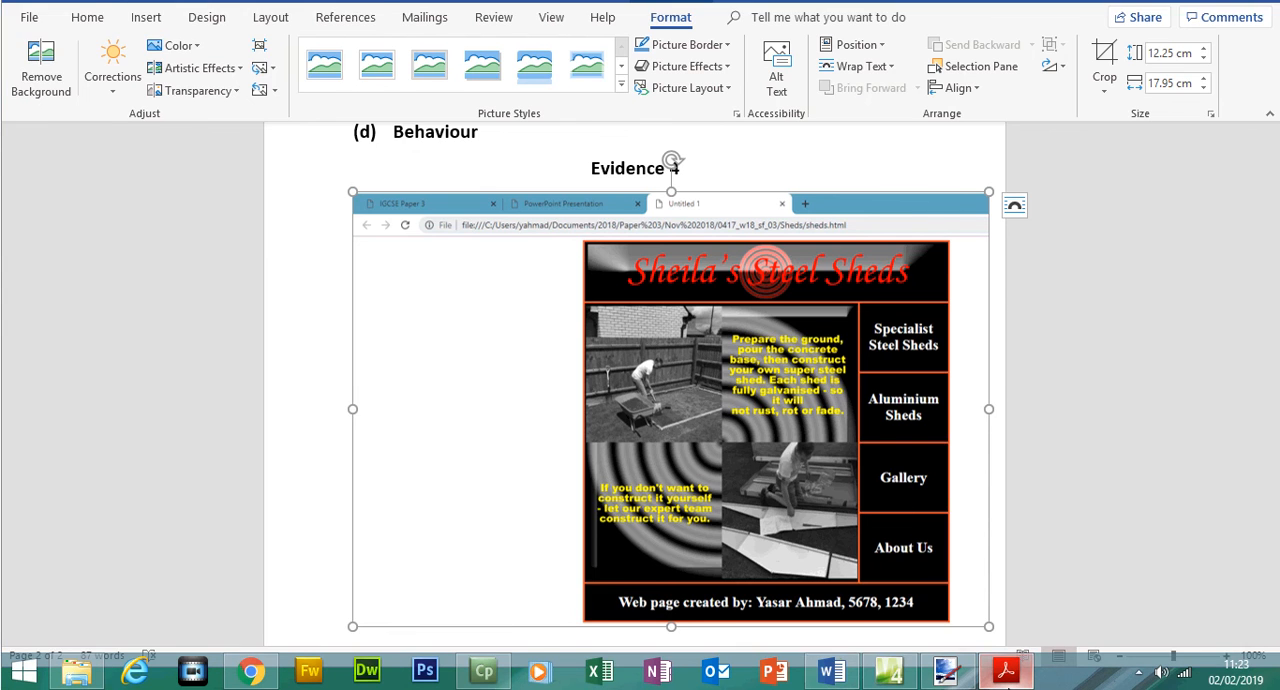
- Switch to the exam paper and highlight the Evidence 5 instruction about copying the HTML source
{"action": "left_click", "coordinate": [1005, 670]}
{"action": "left_click_drag", "start_coordinate": [319, 528], "coordinate": [404, 528]}
{"action": "left_click_drag", "start_coordinate": [325, 551], "coordinate": [795, 552]}
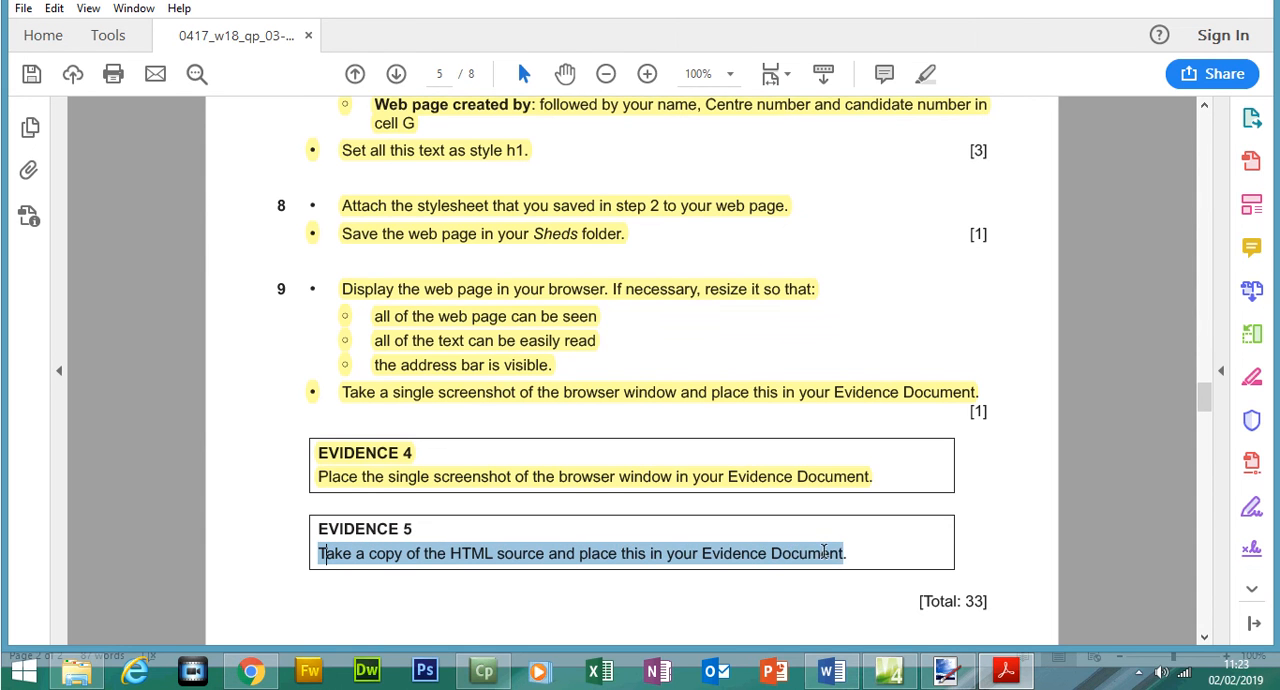
{"action": "left_click", "coordinate": [928, 104]}
{"action": "mouse_move", "coordinate": [1205, 428]}
{"action": "left_mouse_down"}
{"action": "mouse_move", "coordinate": [1207, 460]}
{"action": "mouse_move", "coordinate": [1207, 403]}
{"action": "left_mouse_up"}
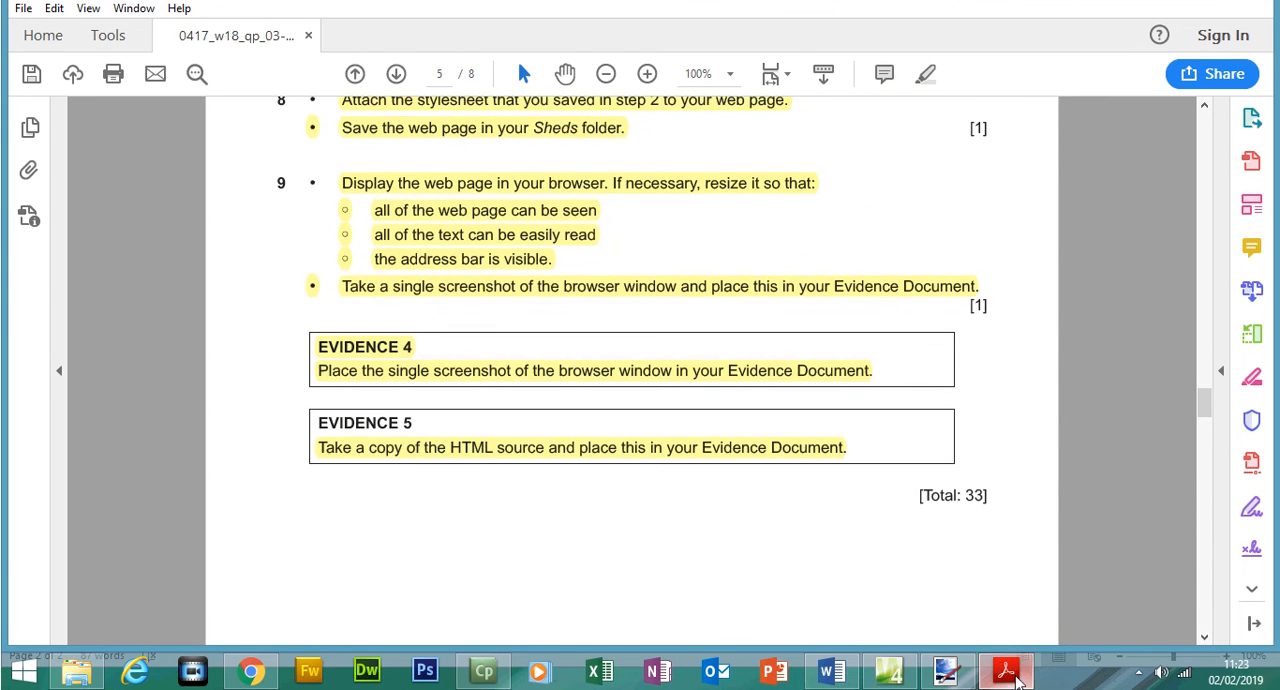
- Switch to Chrome and check the file extension of the sheds page in its address
{"action": "left_click", "coordinate": [893, 676]}
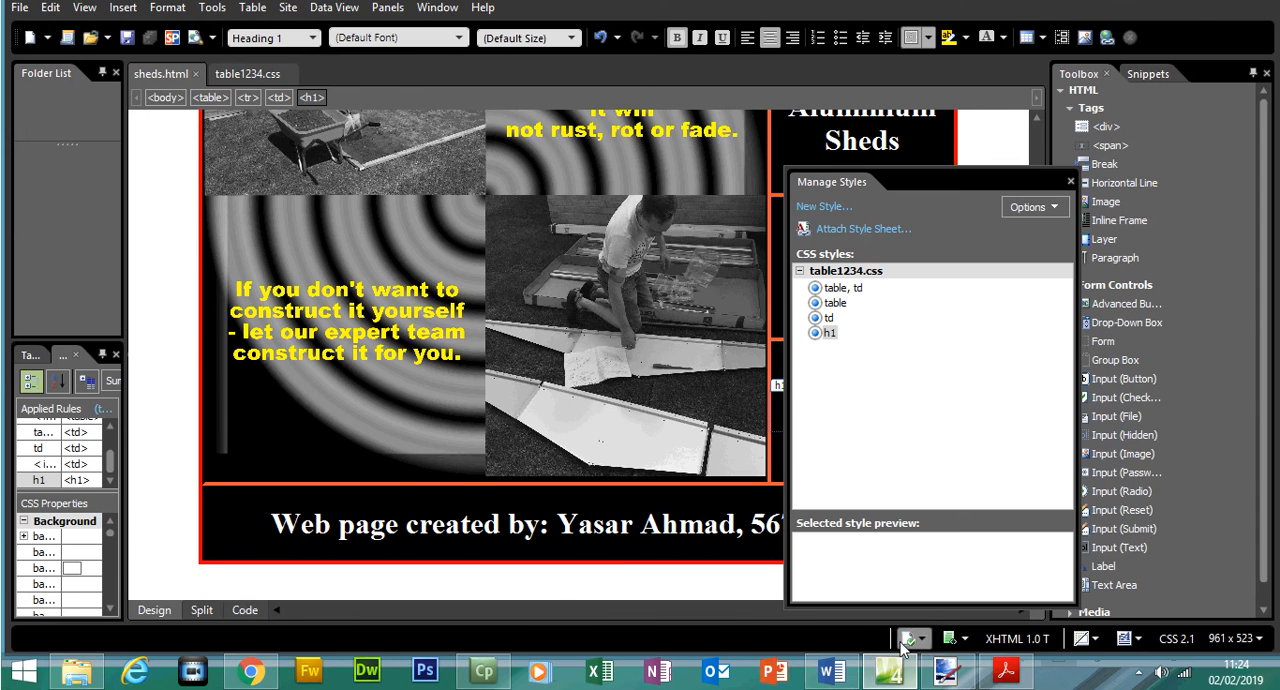
{"action": "left_click", "coordinate": [253, 683]}
{"action": "left_click", "coordinate": [340, 48]}
{"action": "left_click_drag", "start_coordinate": [783, 49], "coordinate": [751, 49]}
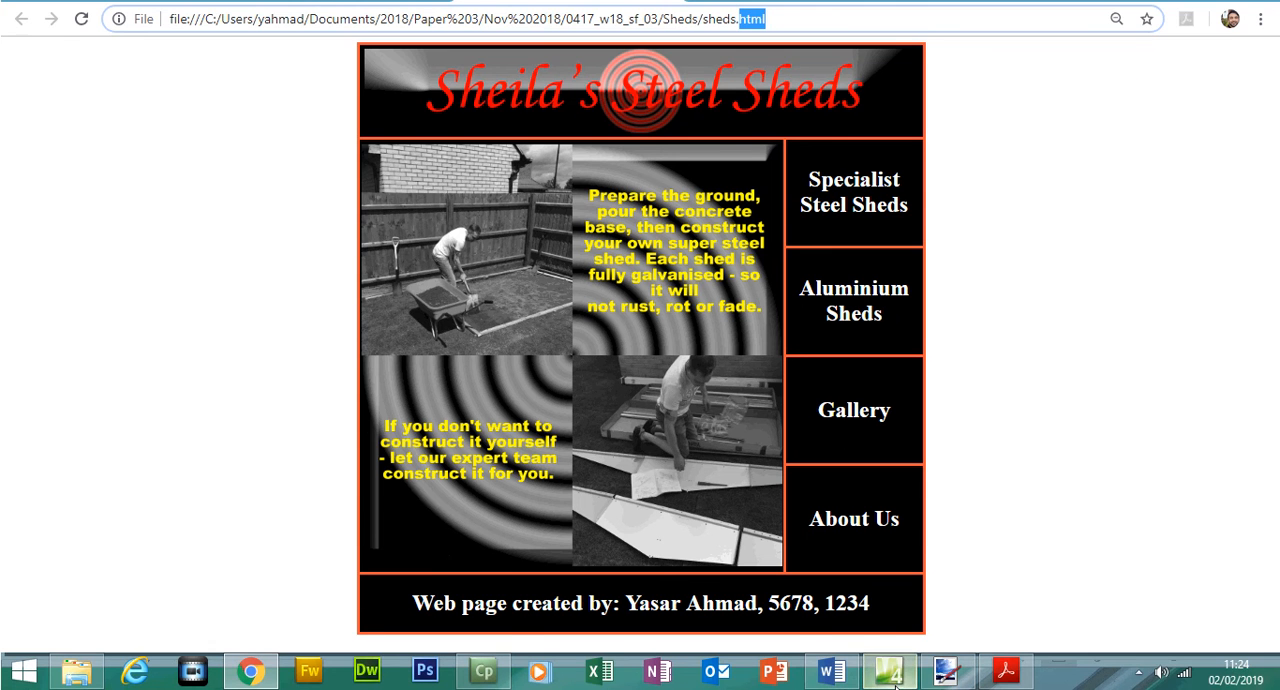
- Return to Expression Web, show sheds.html as source code and close the Manage Styles window
{"action": "left_click", "coordinate": [888, 689]}
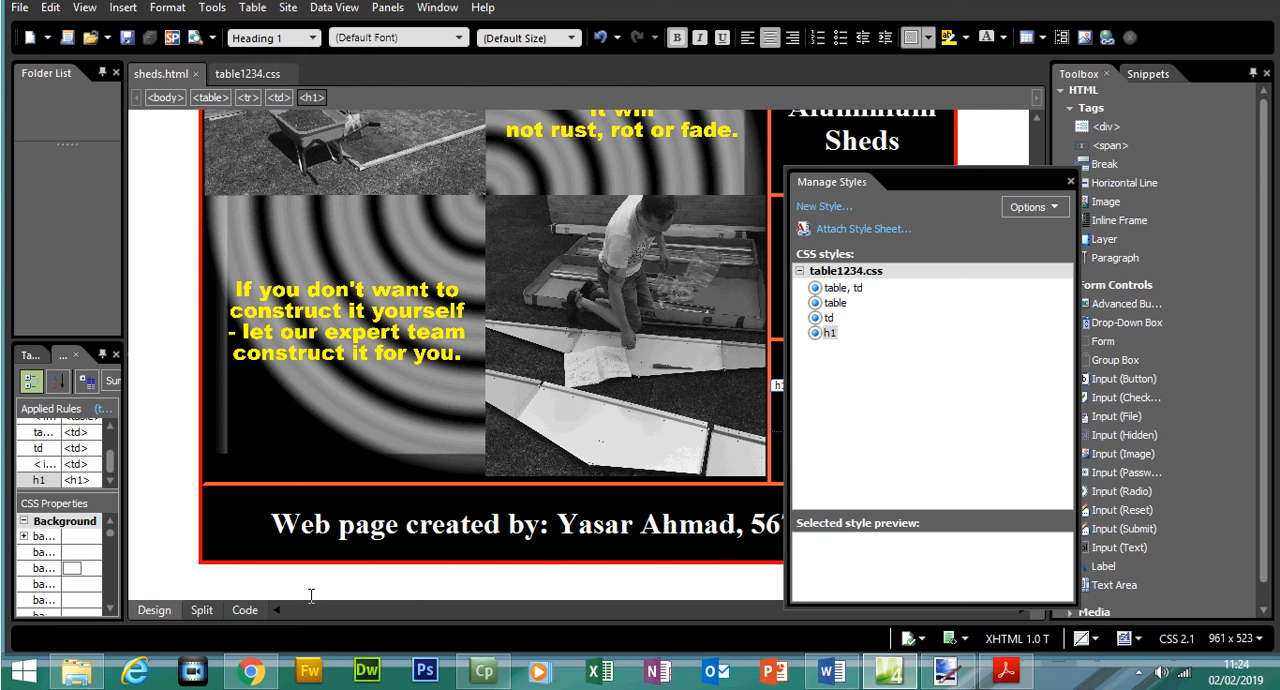
{"action": "left_click", "coordinate": [245, 610]}
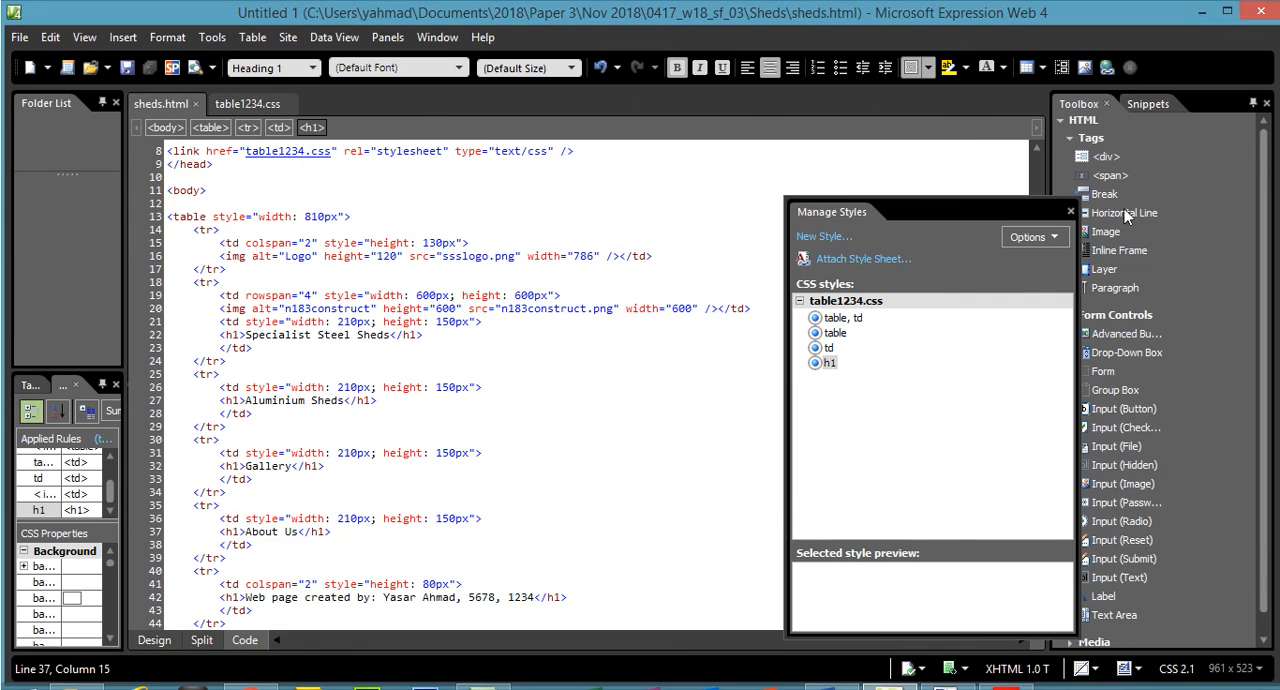
{"action": "left_click", "coordinate": [1070, 215]}
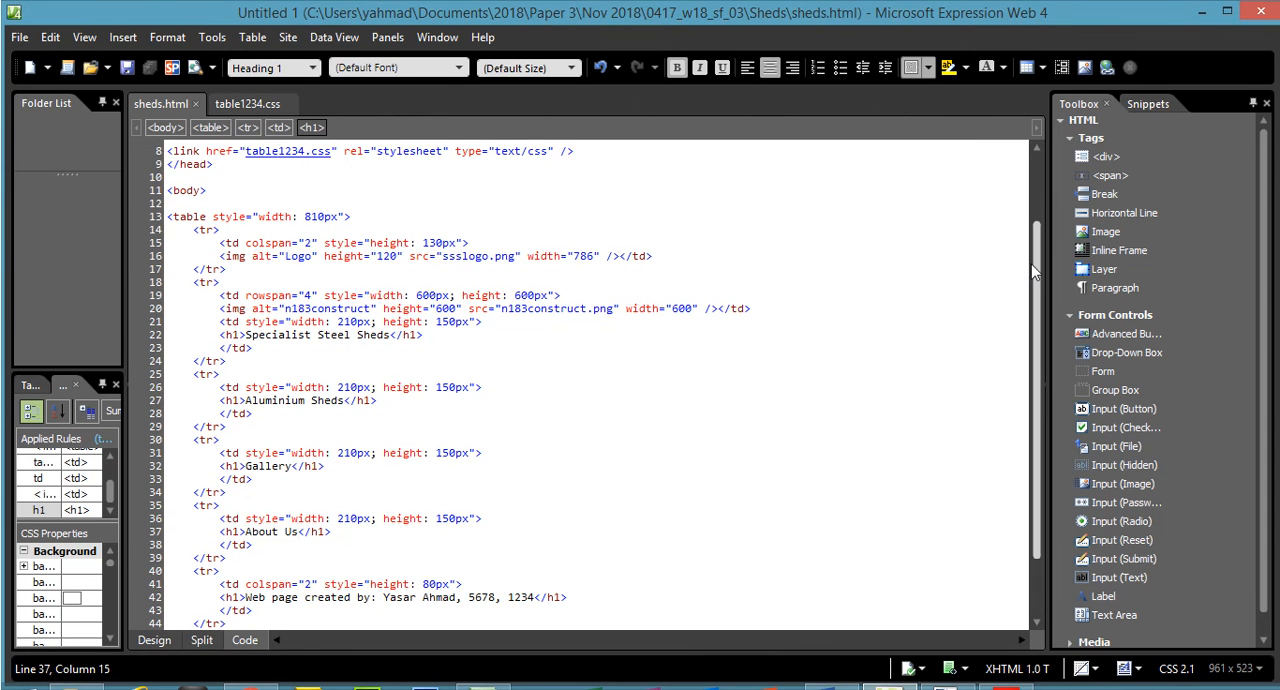
- Review the sheds.html source: the stylesheet link, table width, logo alt text, n183construct.png image dimensions and footer h1 tags
{"action": "scroll", "coordinate": [386, 570], "scroll_direction": "down", "scroll_amount": 2}
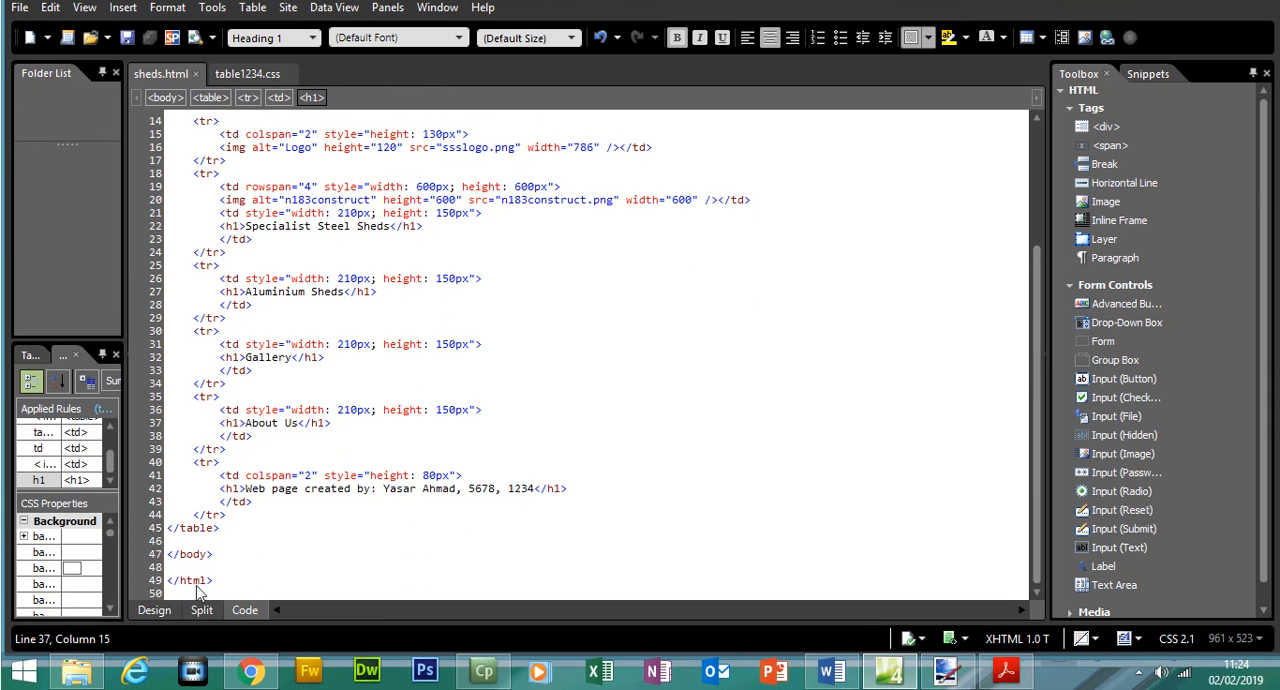
{"action": "left_click_drag", "start_coordinate": [198, 592], "coordinate": [329, 260]}
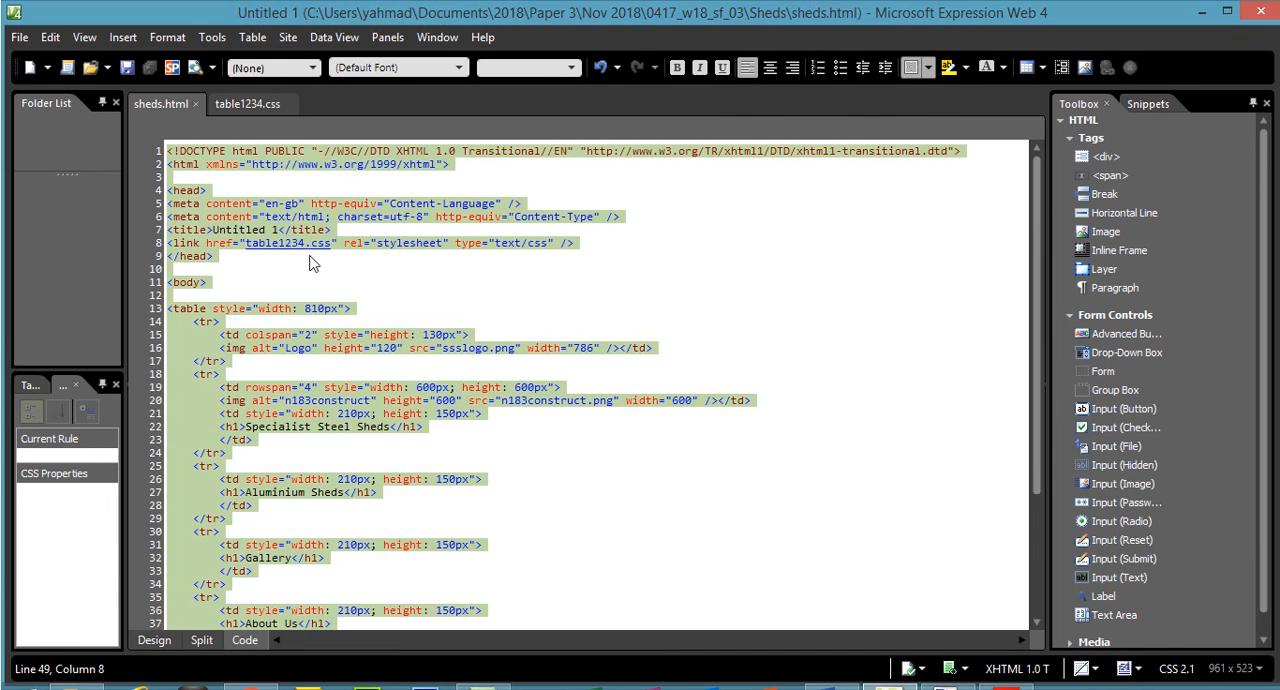
{"action": "left_click", "coordinate": [310, 257]}
{"action": "left_click_drag", "start_coordinate": [577, 247], "coordinate": [170, 244]}
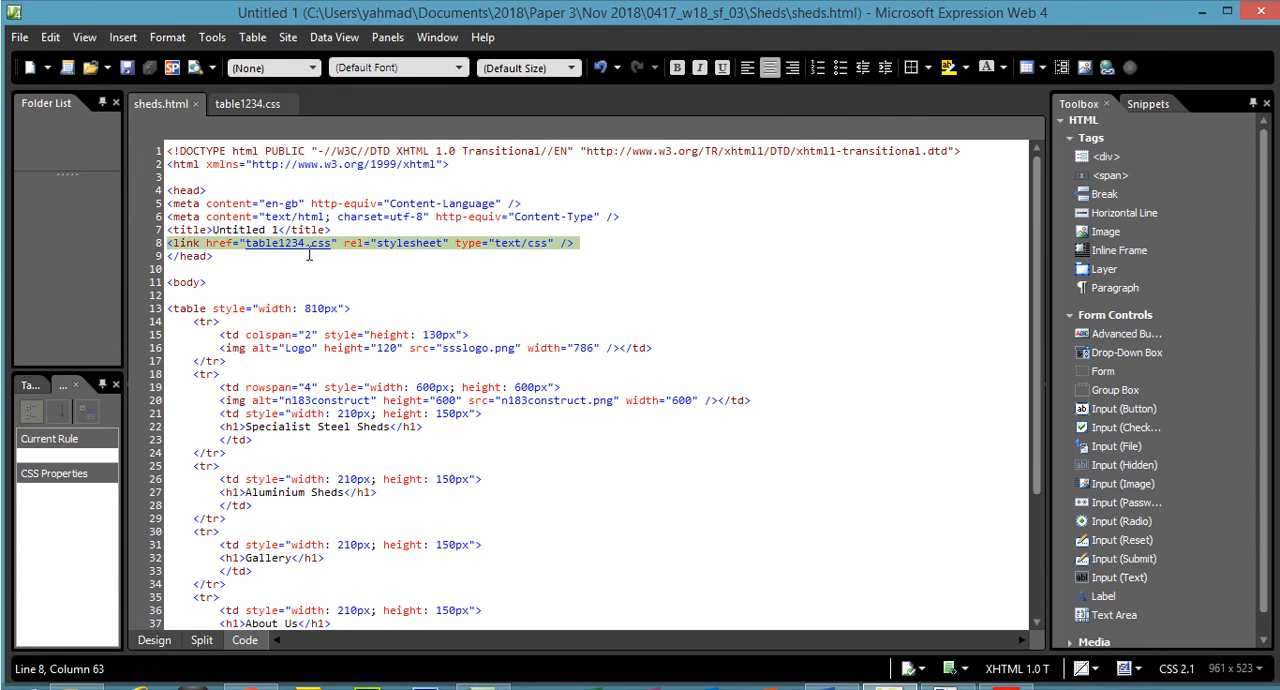
{"action": "double_click", "coordinate": [310, 308]}
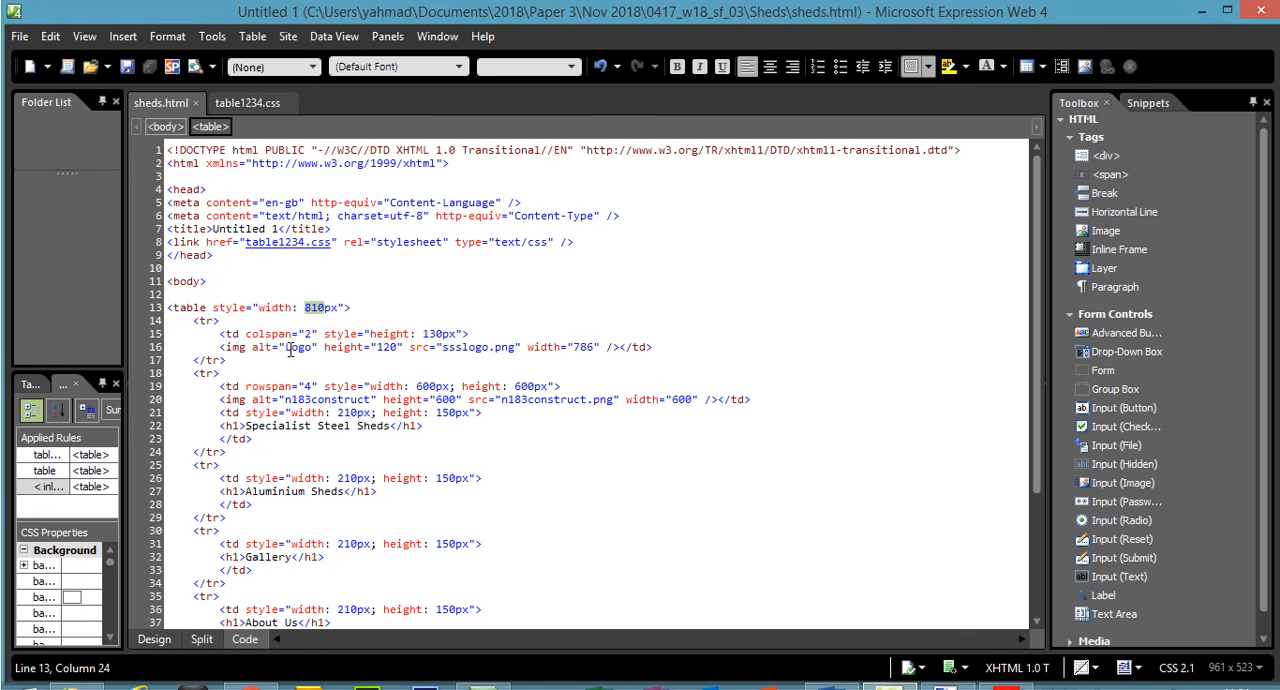
{"action": "left_click_drag", "start_coordinate": [287, 346], "coordinate": [303, 346]}
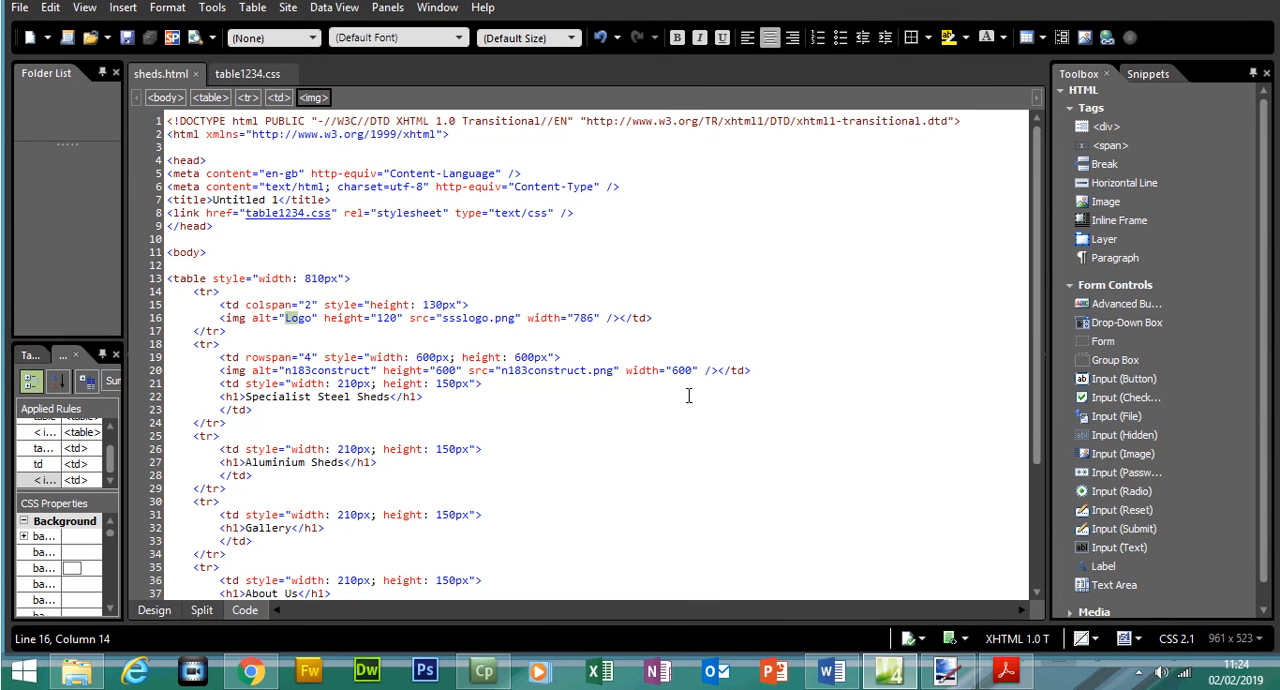
{"action": "left_click_drag", "start_coordinate": [1037, 357], "coordinate": [1036, 428]}
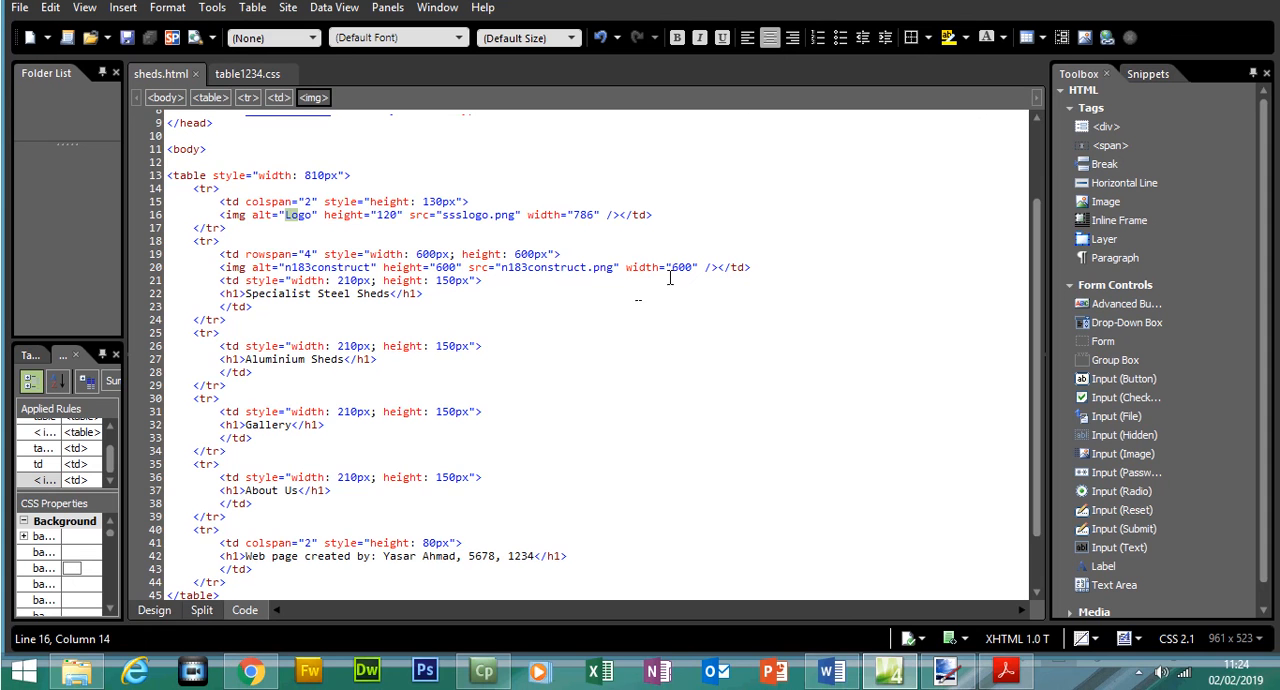
{"action": "double_click", "coordinate": [445, 267]}
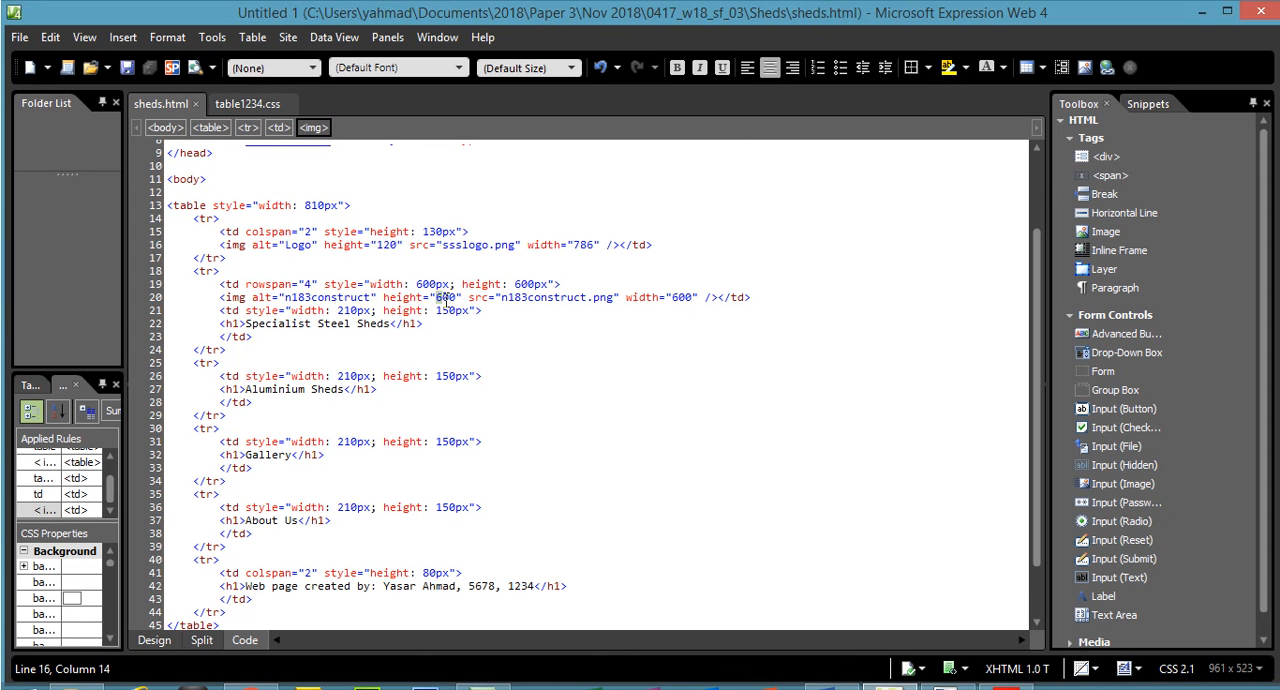
{"action": "double_click", "coordinate": [681, 297]}
{"action": "scroll", "coordinate": [529, 557], "scroll_direction": "down", "scroll_amount": 2}
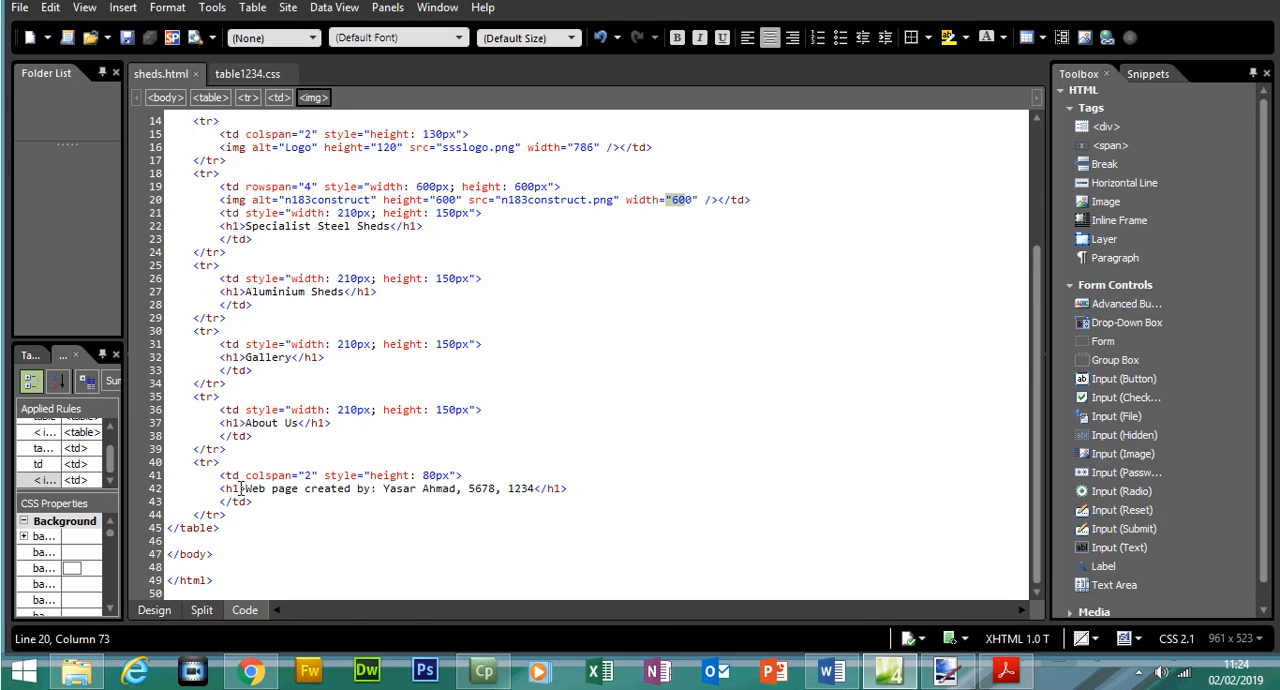
{"action": "left_click", "coordinate": [240, 489]}
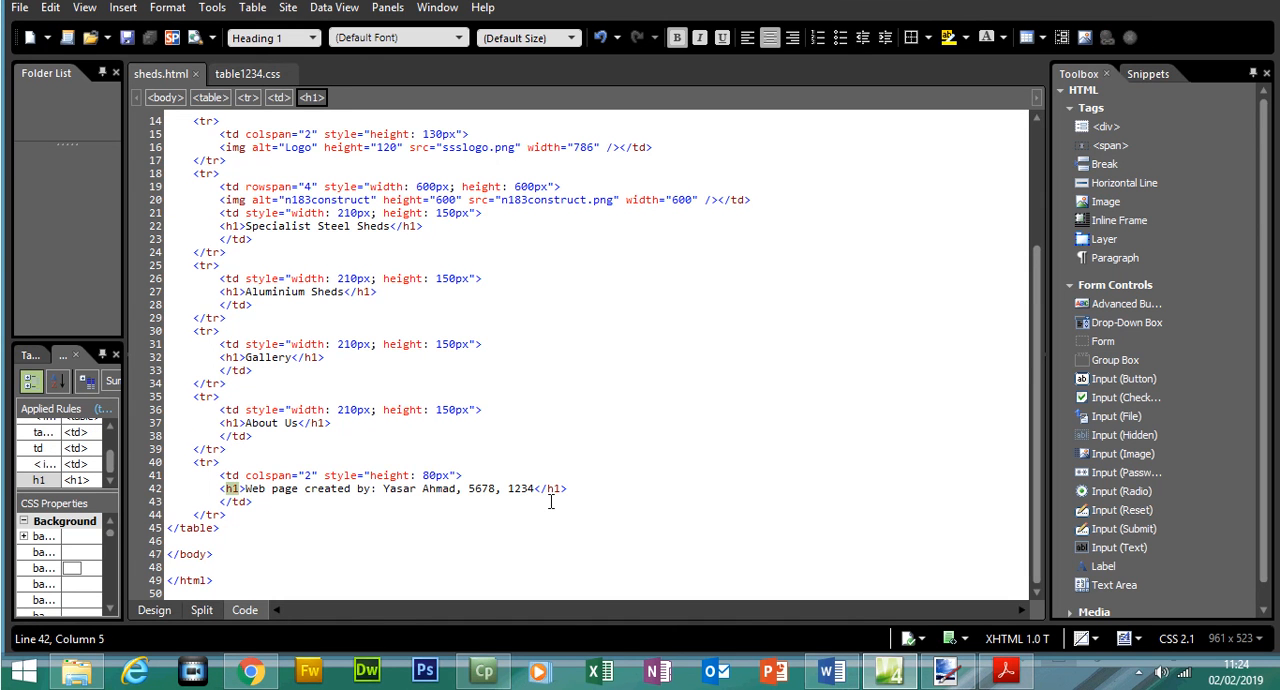
- Select and copy the entire HTML source of sheds.html
{"action": "left_click_drag", "start_coordinate": [222, 583], "coordinate": [195, 118]}
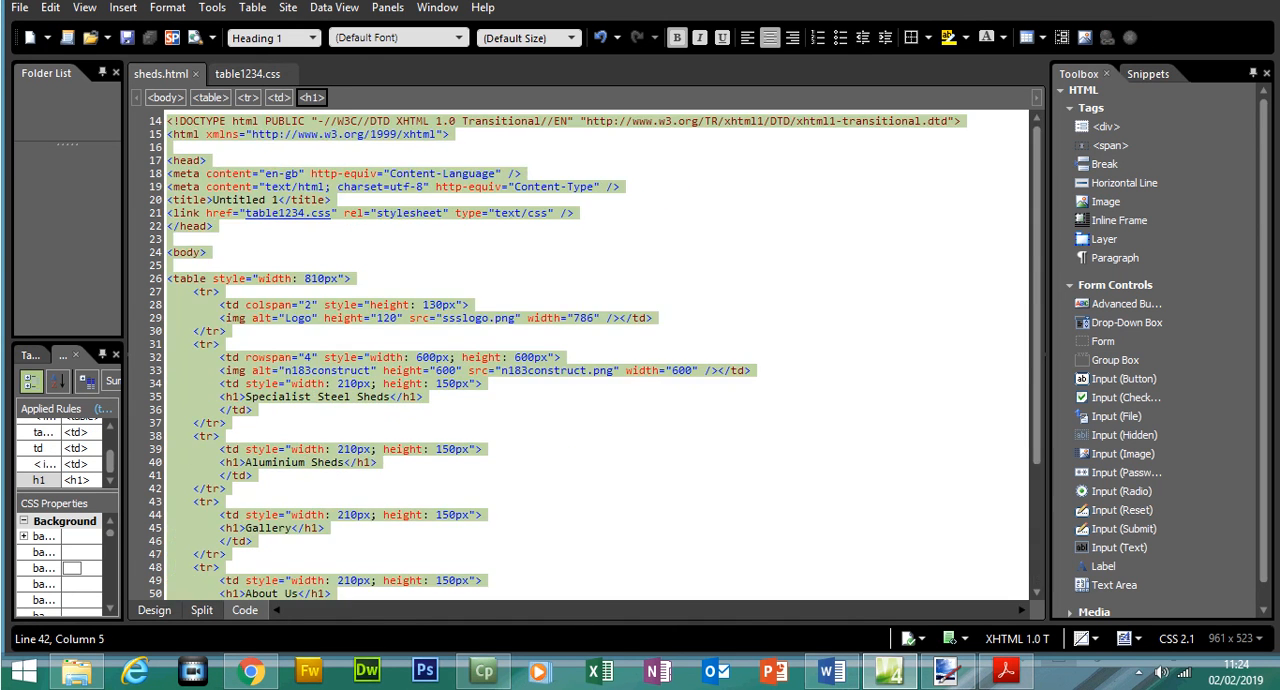
{"action": "right_click", "coordinate": [200, 130]}
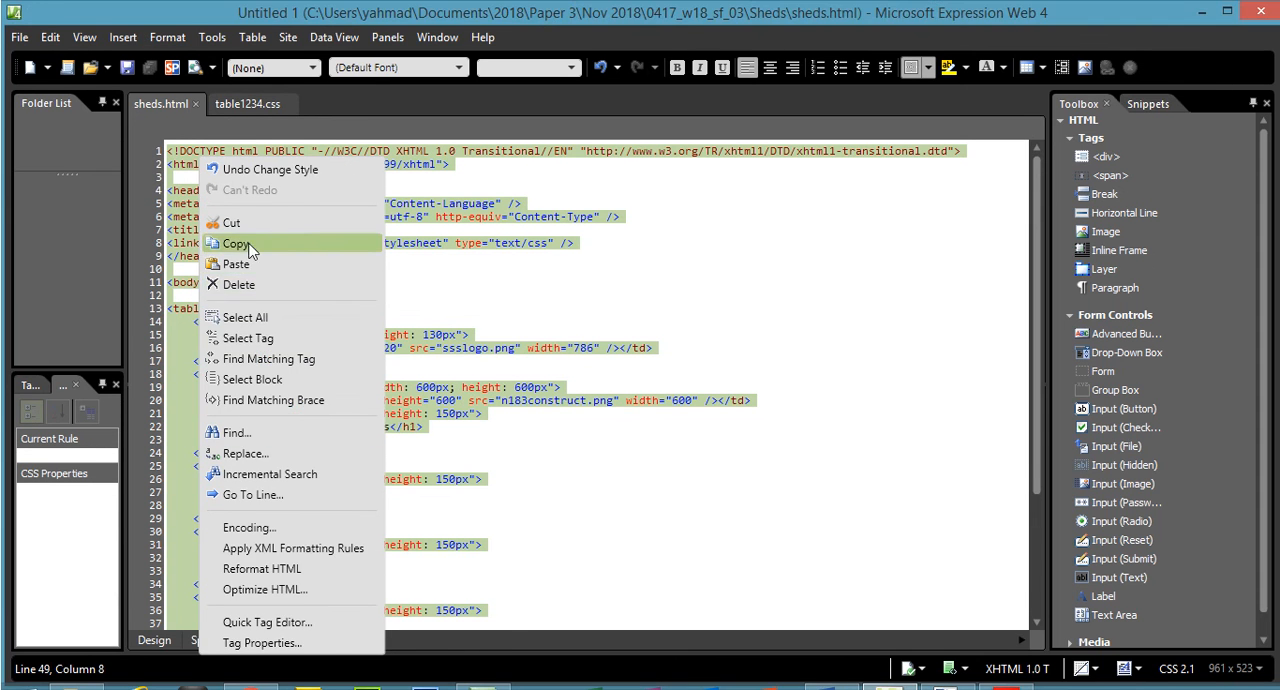
{"action": "left_click", "coordinate": [236, 213]}
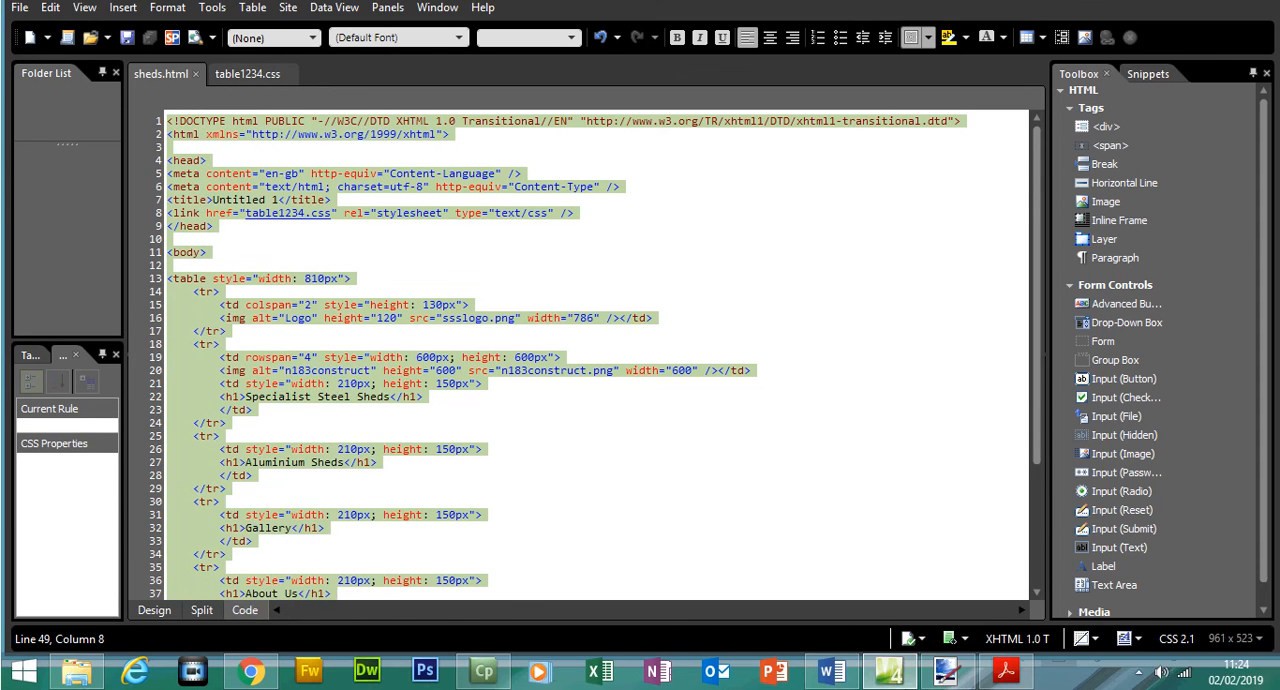
- Paste the copied HTML source under the Evidence 5 heading in the Word evidence document, left-aligned at font size 14
{"action": "left_click", "coordinate": [831, 671]}
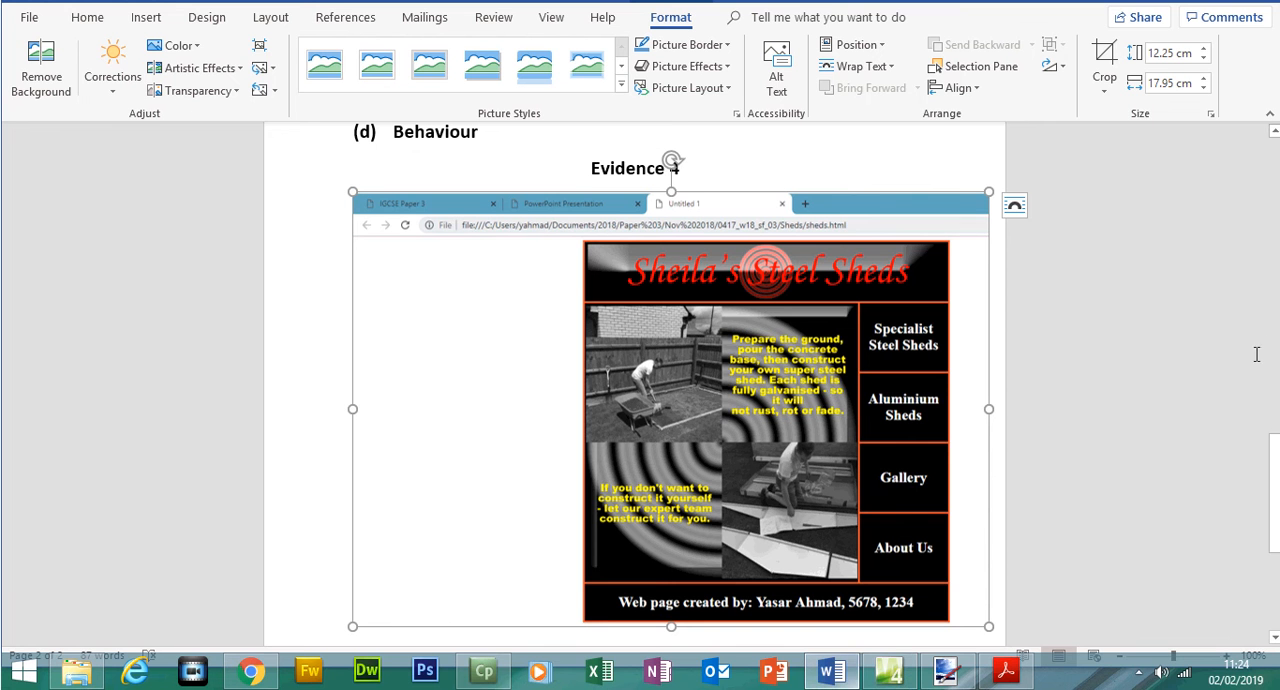
{"action": "scroll", "coordinate": [1046, 497], "scroll_direction": "down", "scroll_amount": 2}
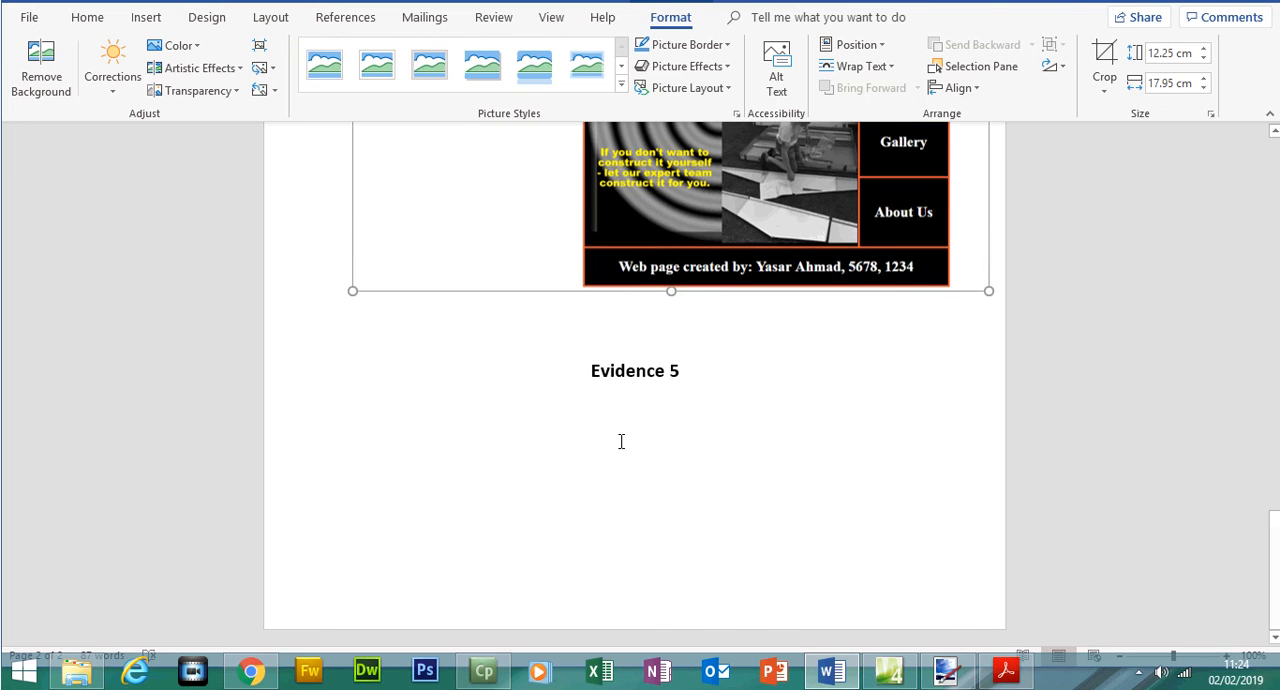
{"action": "left_click", "coordinate": [706, 383]}
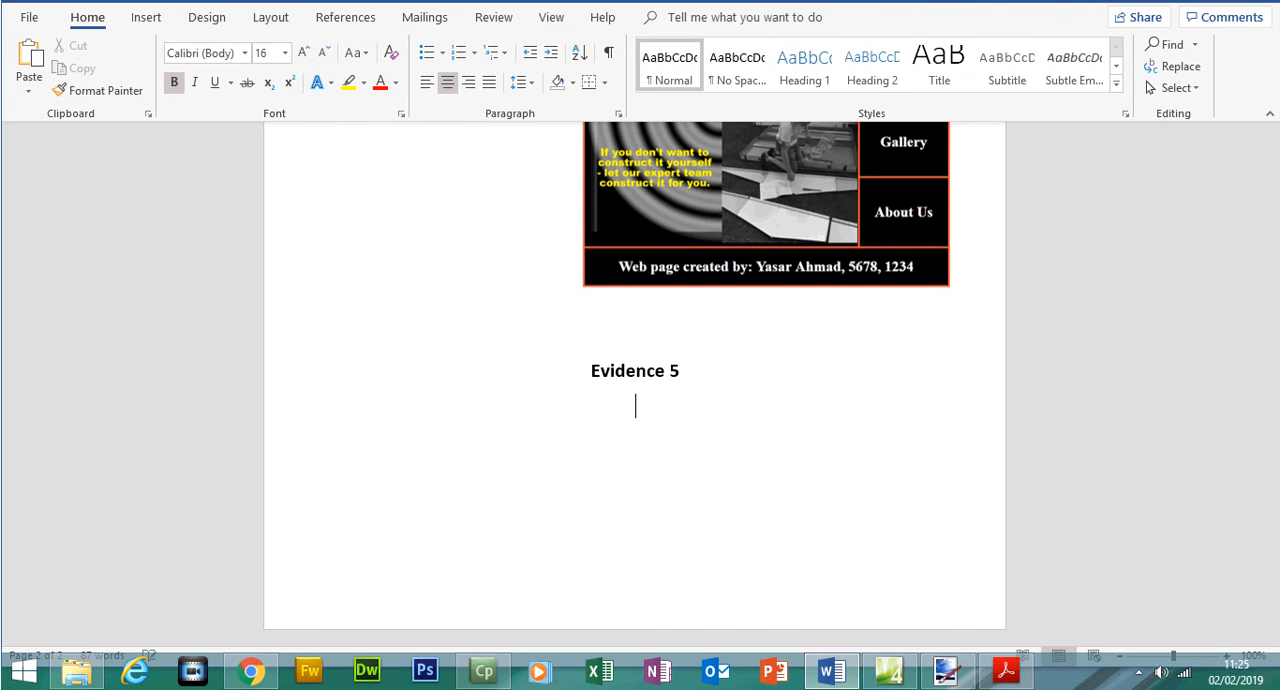
{"action": "left_click", "coordinate": [426, 85]}
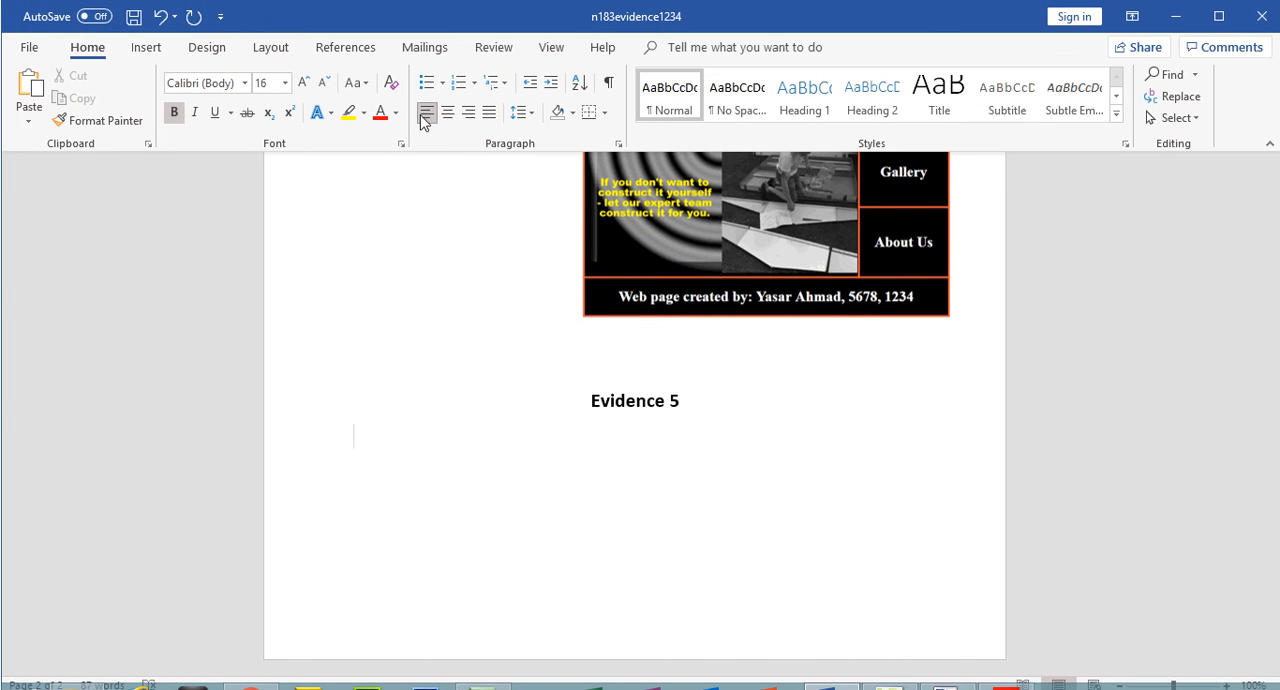
{"action": "left_click", "coordinate": [322, 84]}
{"action": "left_click", "coordinate": [304, 83]}
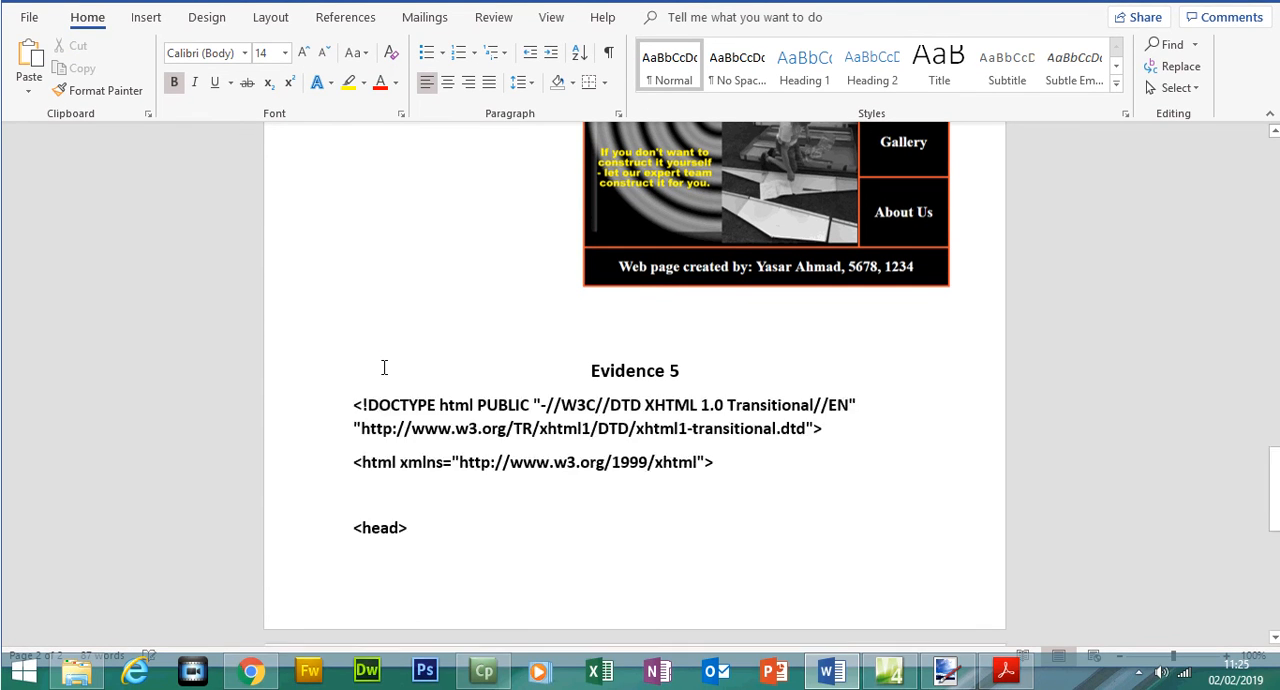
- Insert a page break before the Evidence 5 heading so it starts on a new page with its source code
{"action": "scroll", "coordinate": [385, 372], "scroll_direction": "up", "scroll_amount": 5}
{"action": "left_click_drag", "start_coordinate": [1276, 572], "coordinate": [1231, 362]}
{"action": "left_click", "coordinate": [588, 352]}
{"action": "key", "text": "ctrl+Return"}
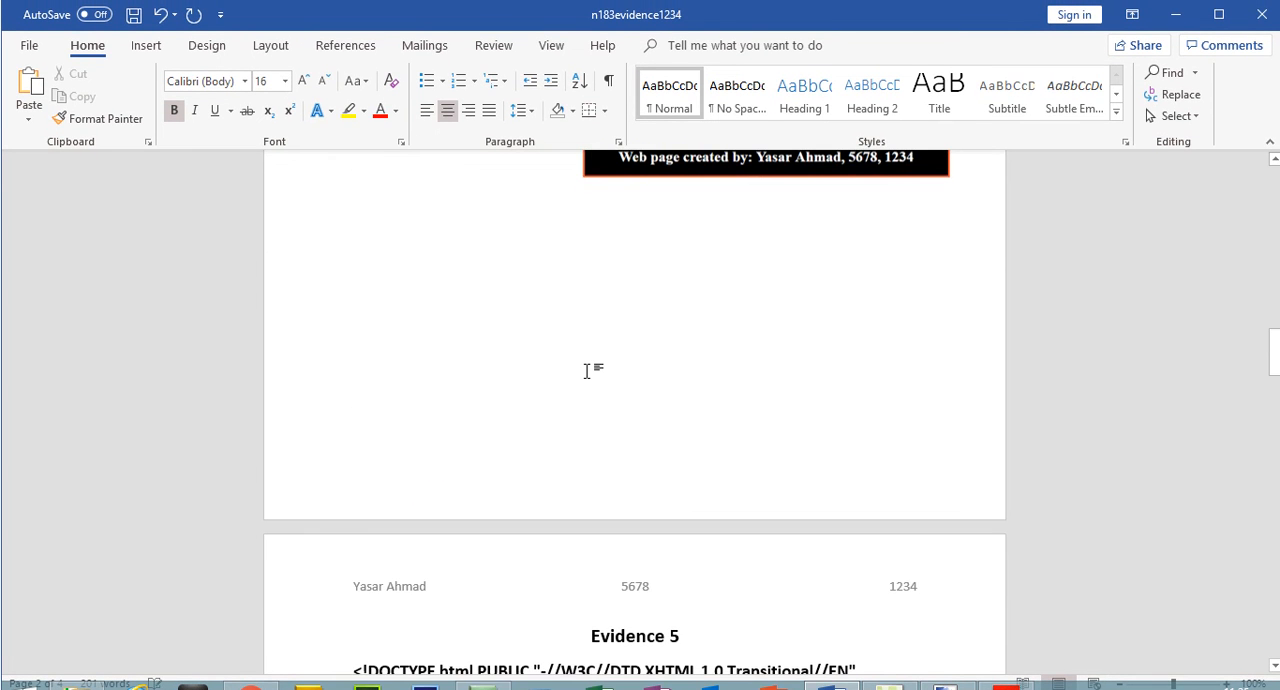
{"action": "left_click_drag", "start_coordinate": [1274, 366], "coordinate": [1275, 393]}
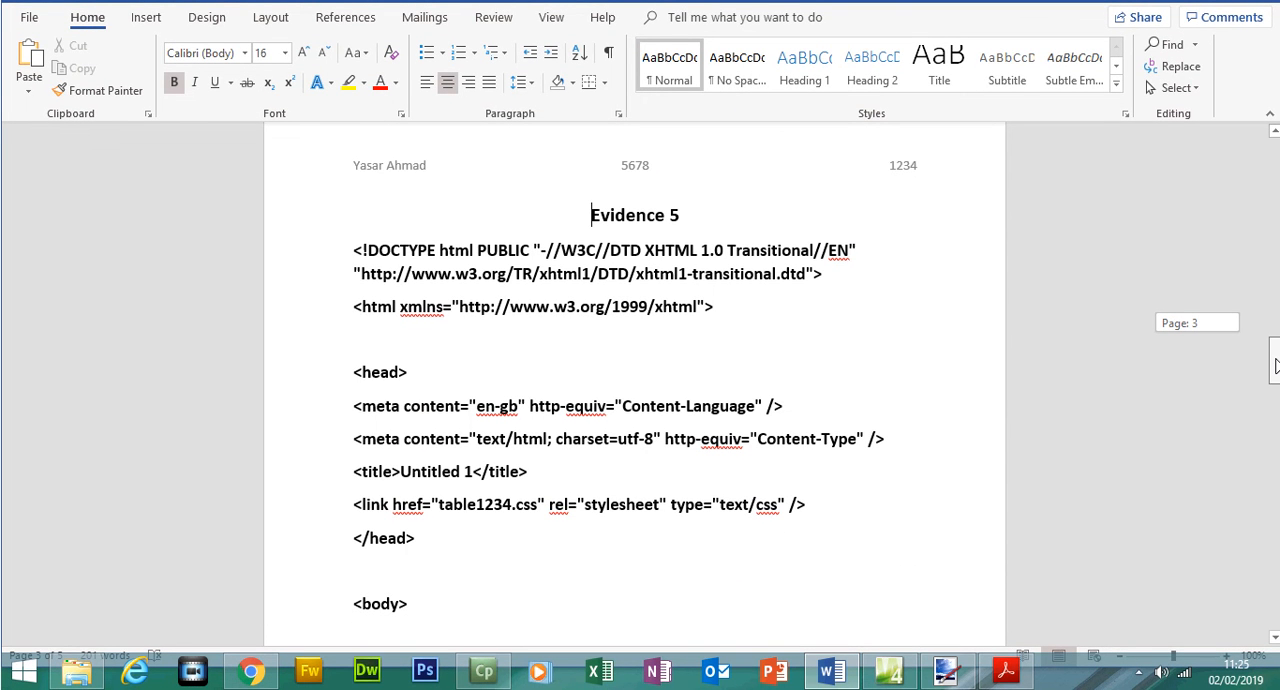
{"action": "left_click_drag", "start_coordinate": [1275, 366], "coordinate": [1275, 366]}
- Compare the Evidence 5 instruction in the exam paper with the sheds.html source in Expression Web
{"action": "left_click", "coordinate": [1006, 671]}
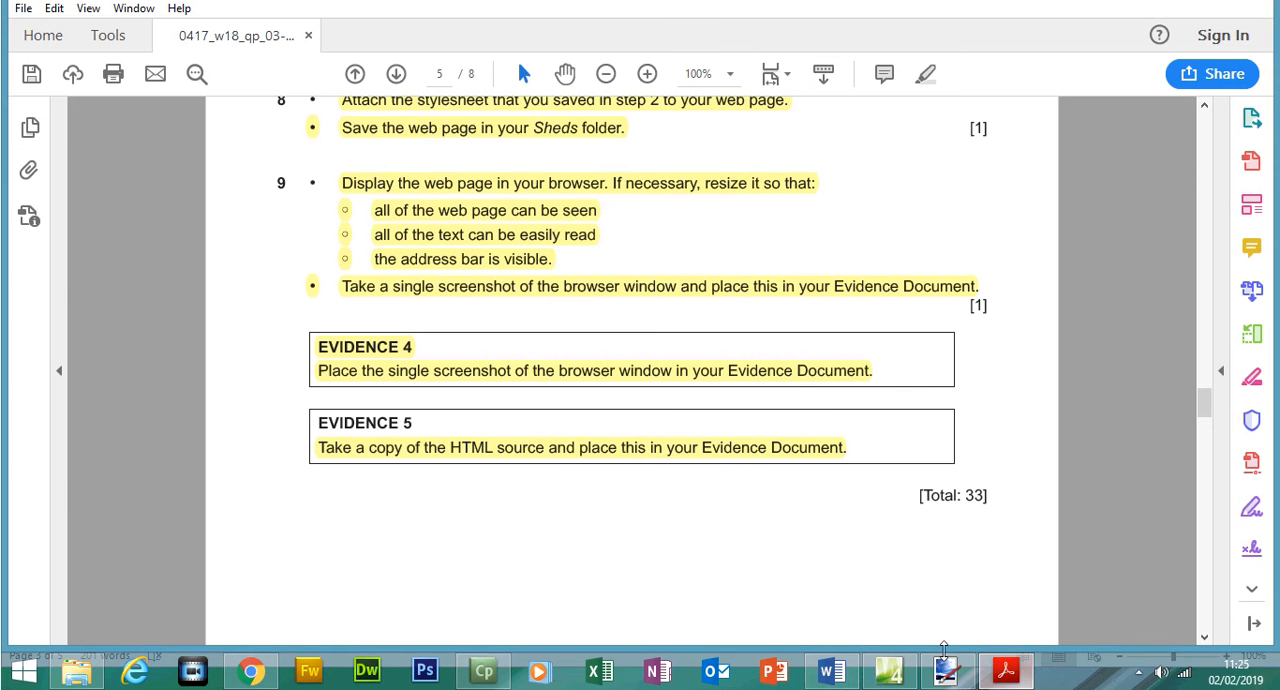
{"action": "mouse_move", "coordinate": [886, 668]}
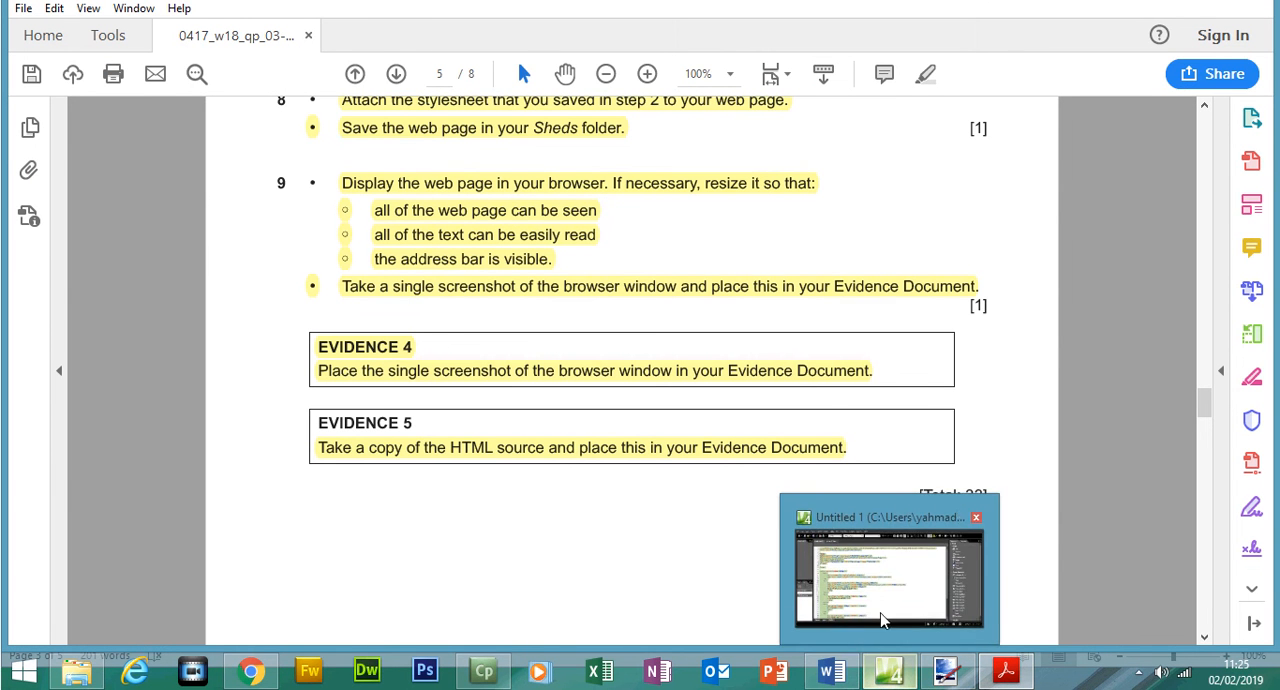
{"action": "left_click", "coordinate": [880, 612]}
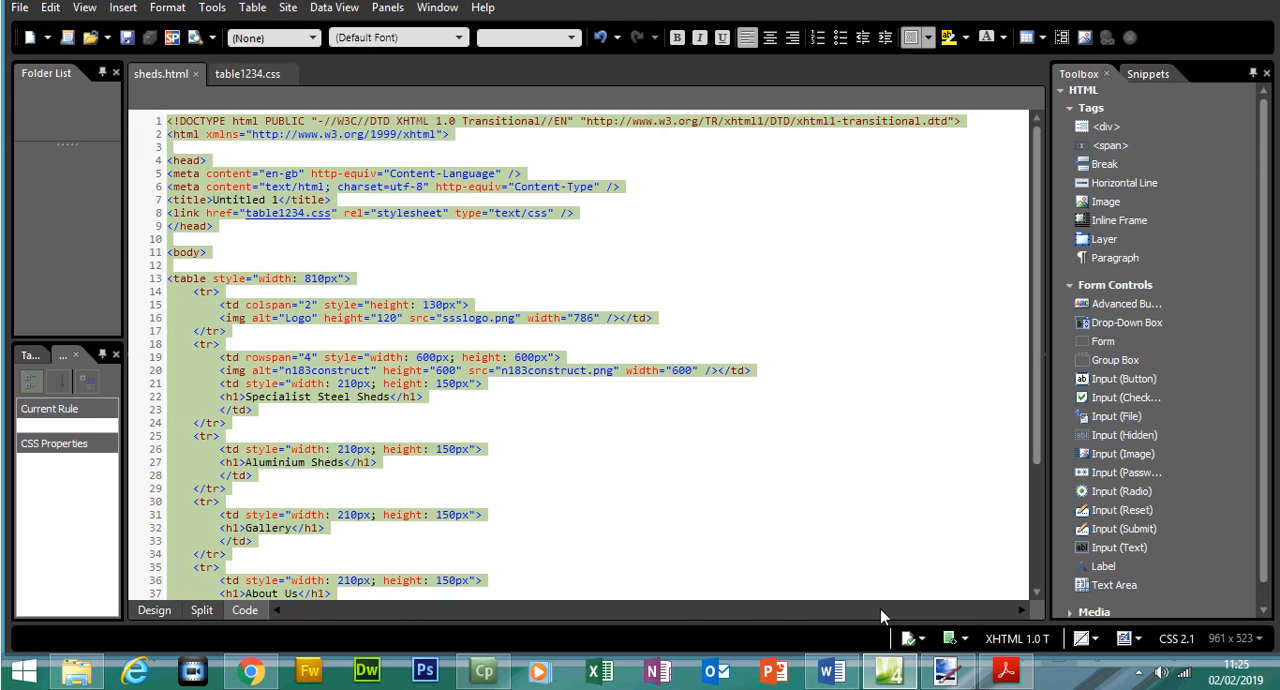
{"action": "left_click_drag", "start_coordinate": [1037, 352], "coordinate": [1022, 463]}
{"action": "scroll", "coordinate": [1006, 348], "scroll_direction": "up", "scroll_amount": 4}
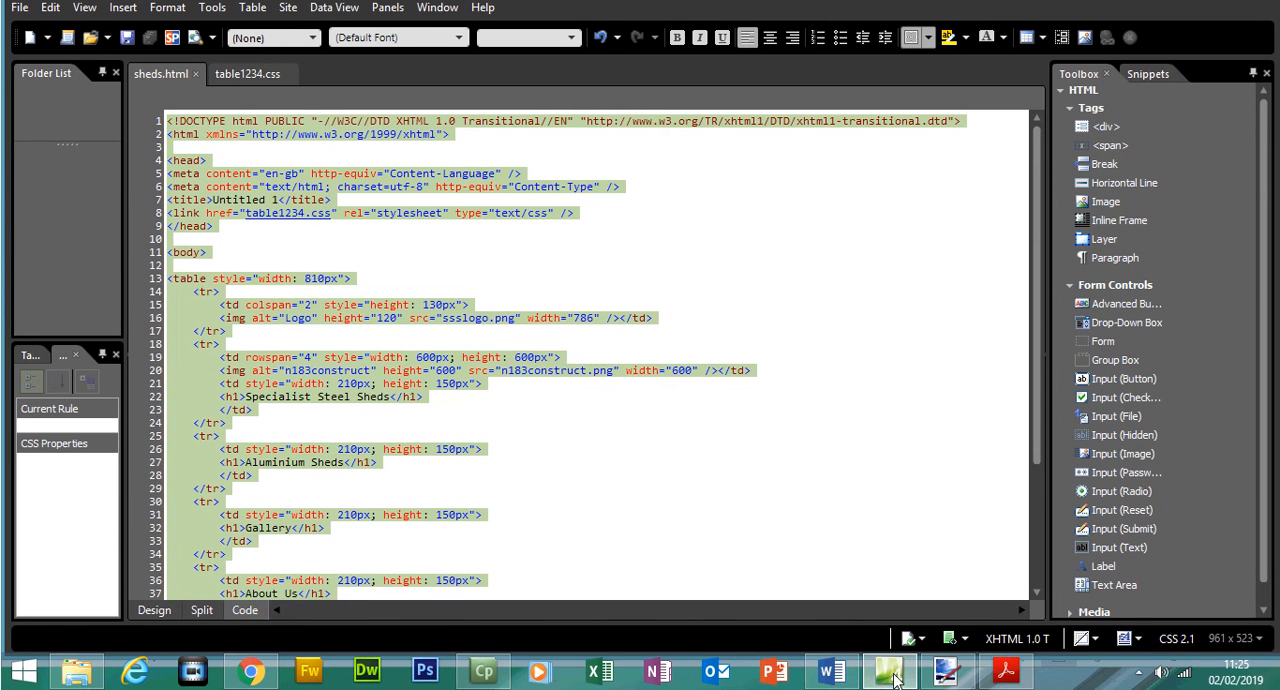
- Return to the exam paper, reread the Evidence 4 and 5 boxes and go back to the cover page
{"action": "mouse_move", "coordinate": [1001, 679]}
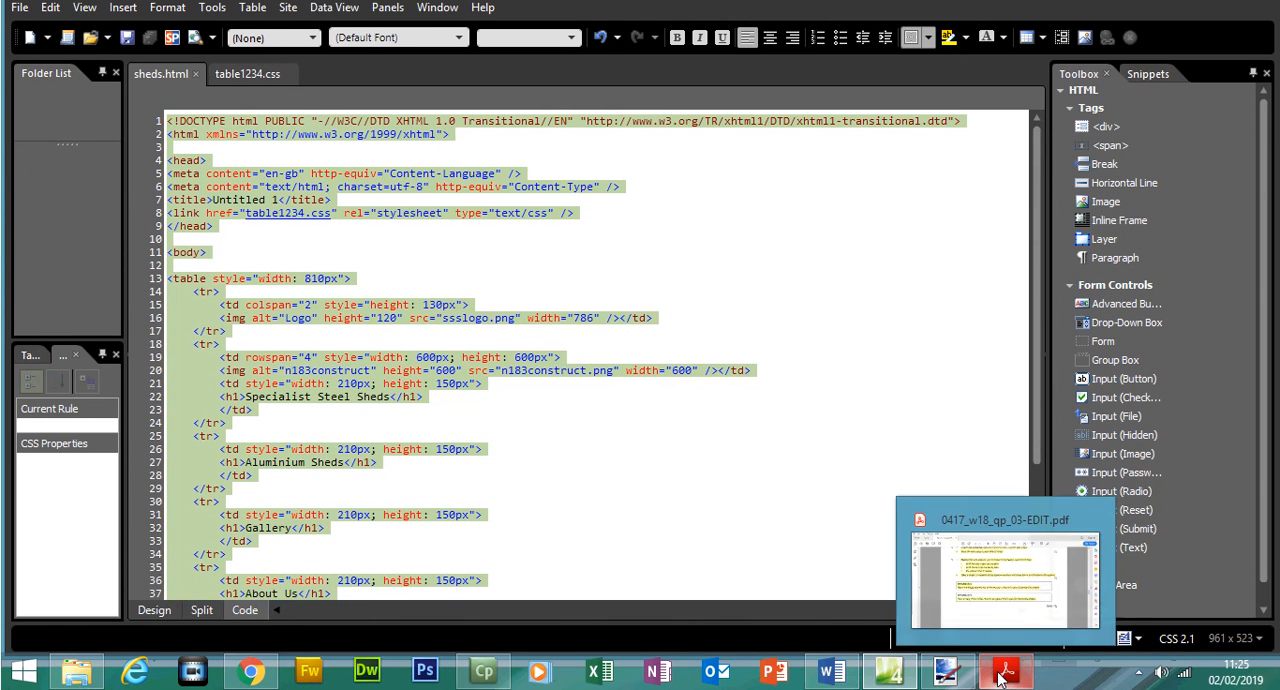
{"action": "left_click", "coordinate": [994, 608]}
{"action": "left_click", "coordinate": [382, 450]}
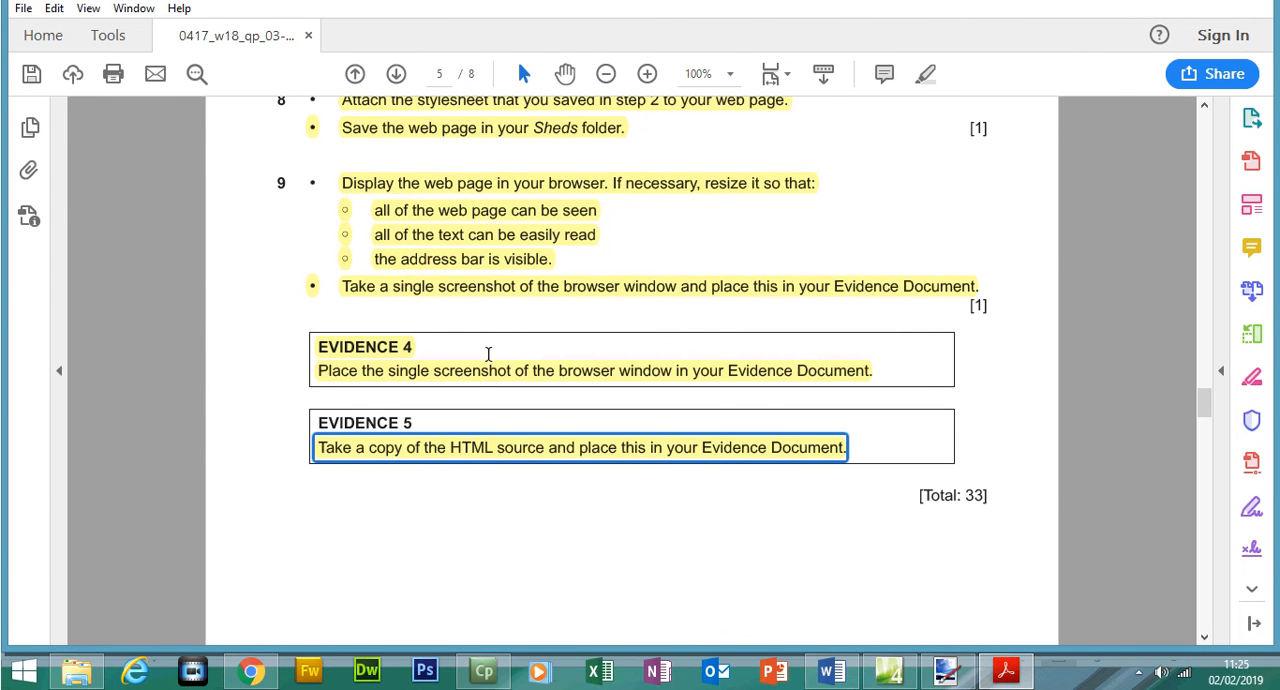
{"action": "left_click", "coordinate": [480, 377]}
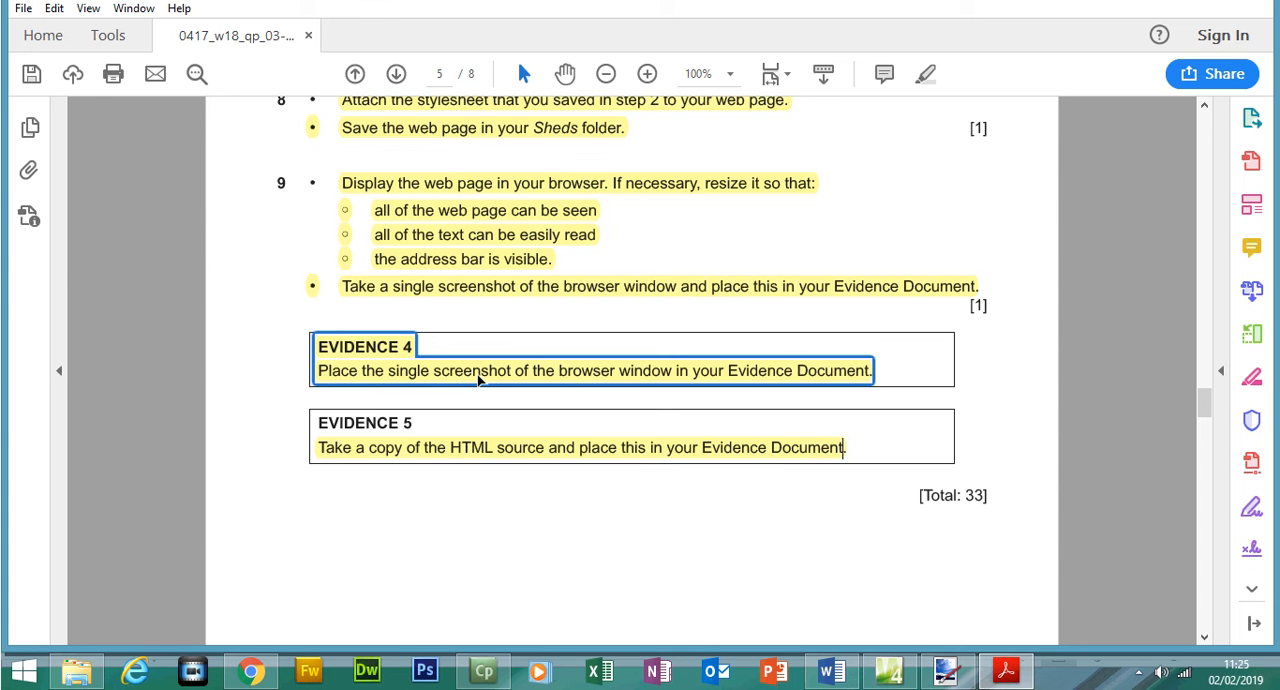
{"action": "left_click_drag", "start_coordinate": [1204, 402], "coordinate": [1201, 140]}
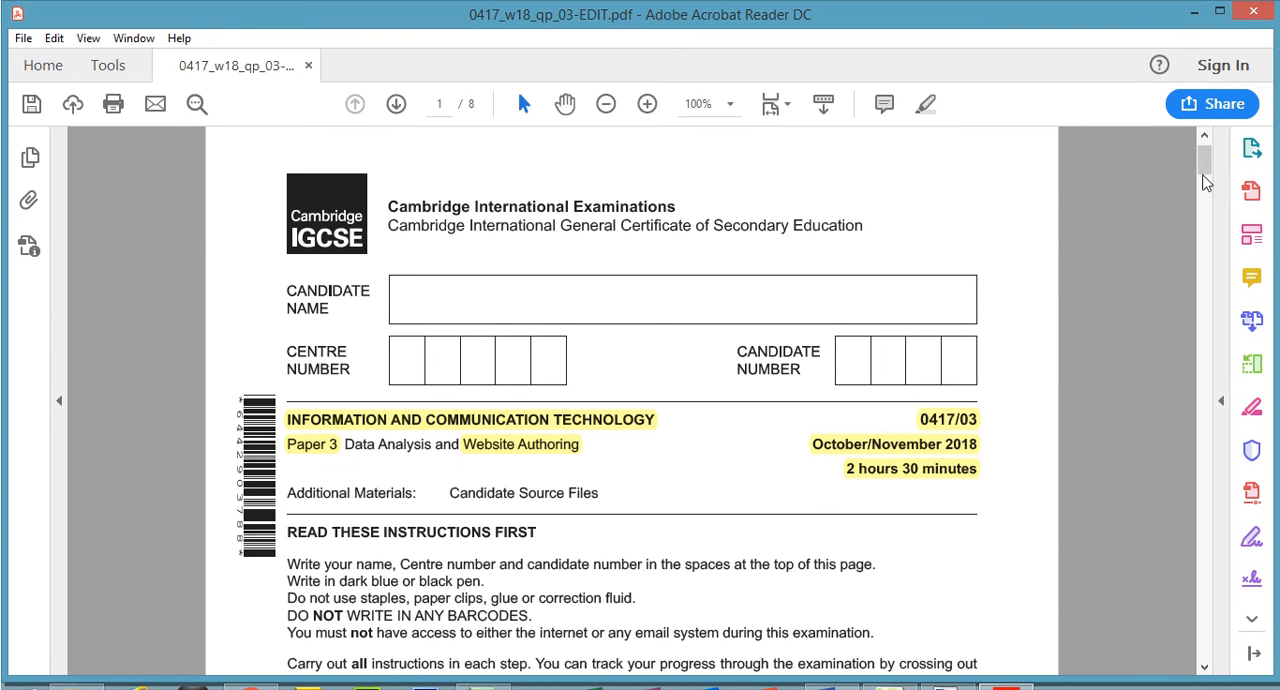
{"action": "left_click_drag", "start_coordinate": [1203, 176], "coordinate": [1210, 120]}
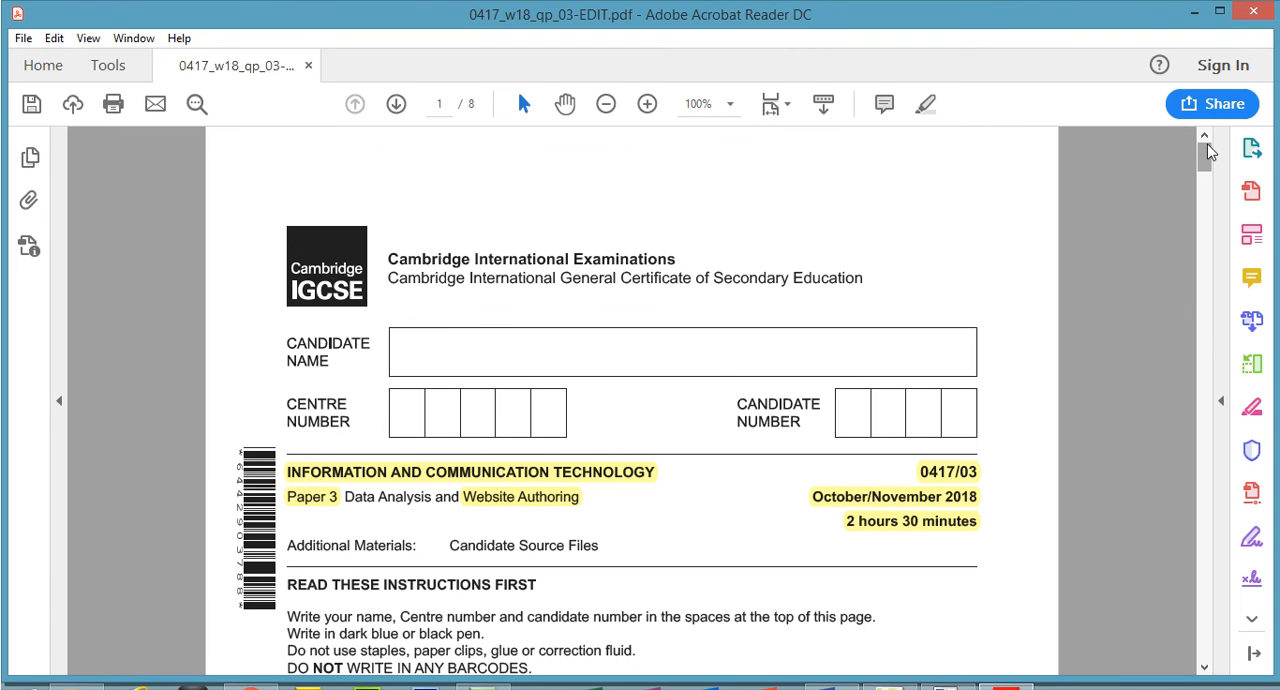